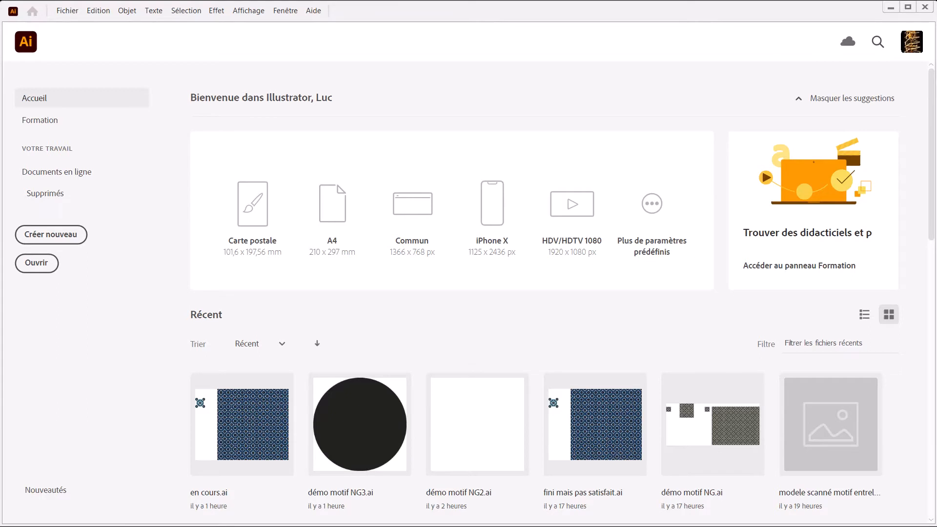
- Display the version information for Illustrator
left_click(313, 10)
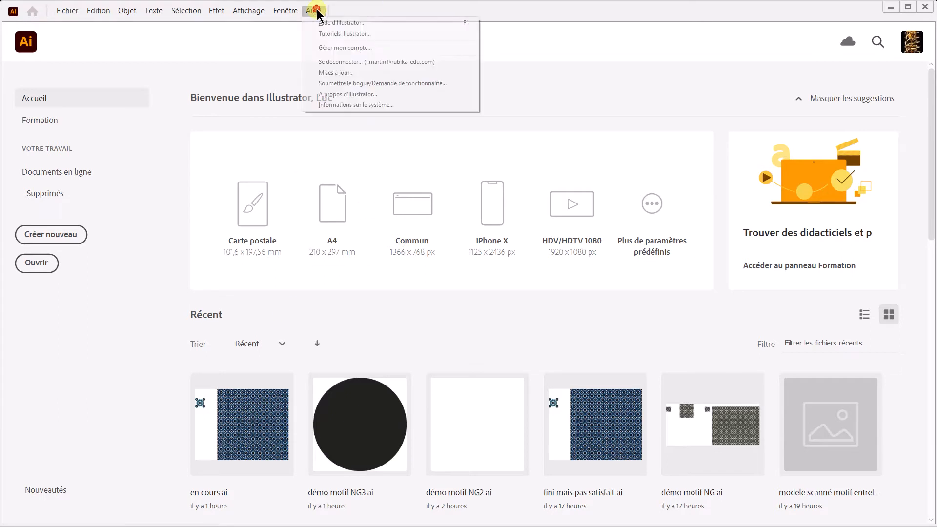
left_click(343, 94)
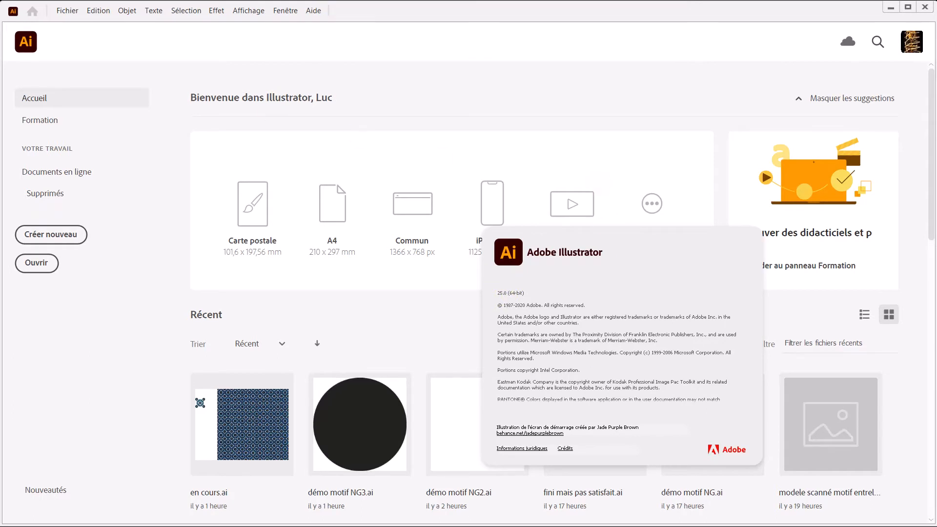
- Switch to Photoshop and undo the pink brush strokes drawn over the scanned interlace pattern
key("alt+Tab")
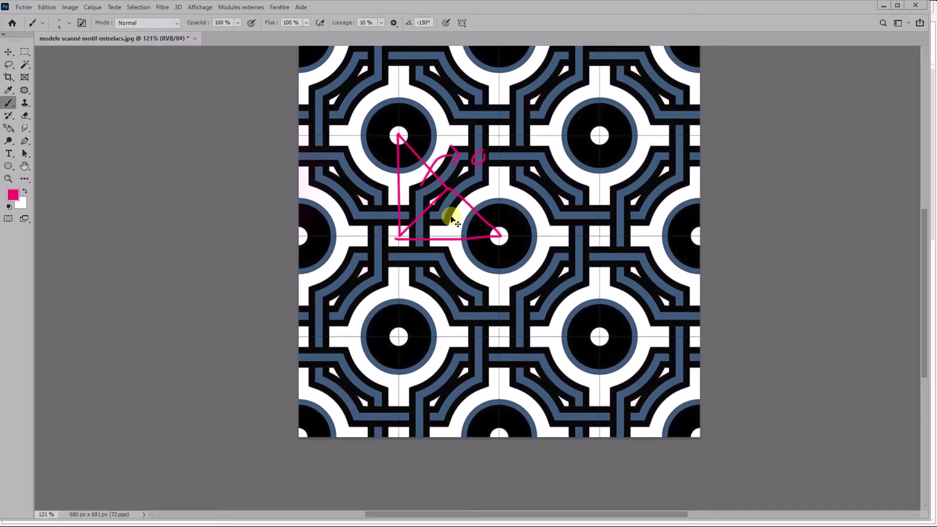
key("ctrl+z")
key("ctrl+z")
key("ctrl+z")
key("ctrl+z")
key("ctrl+z")
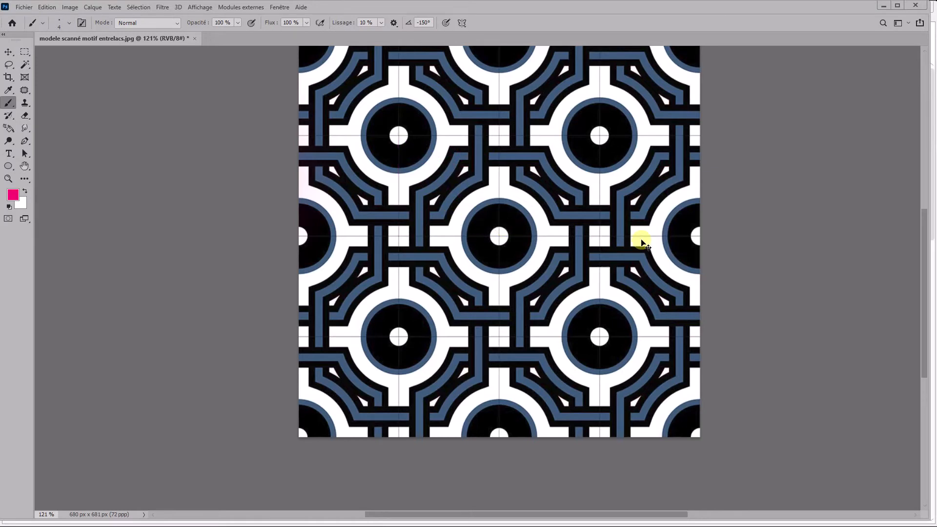
- Redo the pink strokes that outline the two adjoining triangles between the circle centres of the pattern
key("ctrl+shift+z")
key("ctrl+shift+z")
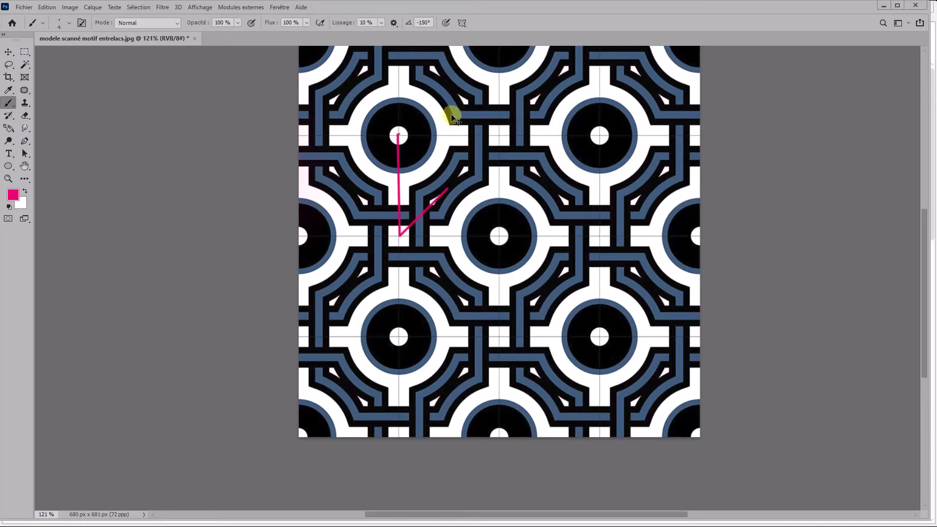
key("ctrl+shift+z")
key("ctrl+shift+z")
key("ctrl+shift+z")
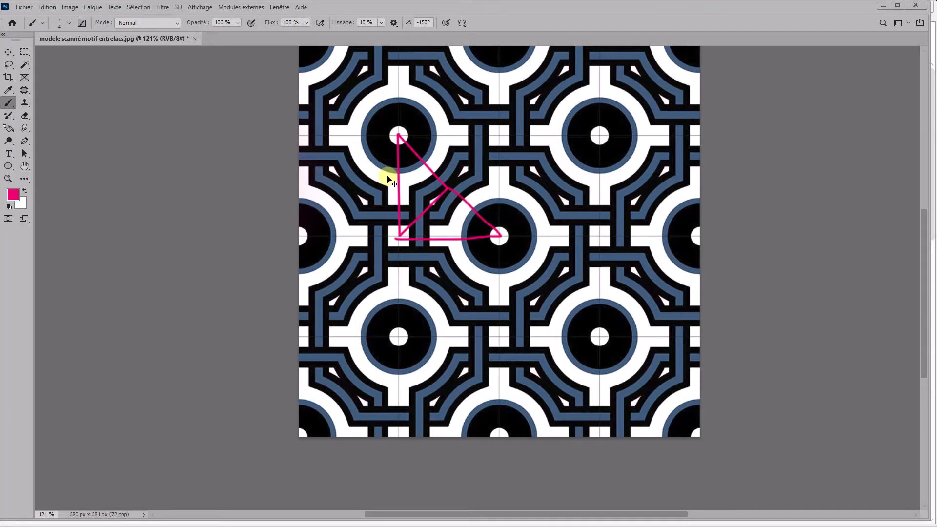
- Undo and redo the second triangle and the arrow annotation to compare the module's construction stages
key("ctrl+z")
key("ctrl+z")
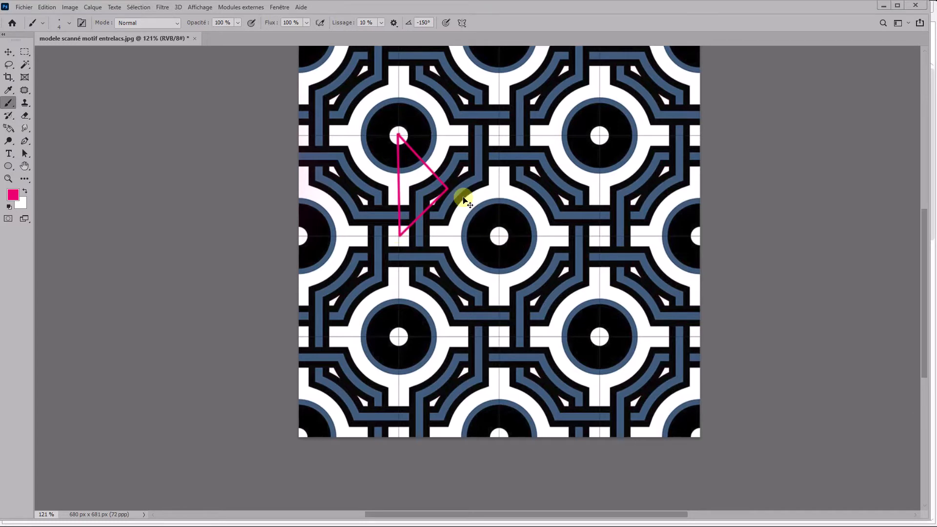
key("ctrl+shift+z")
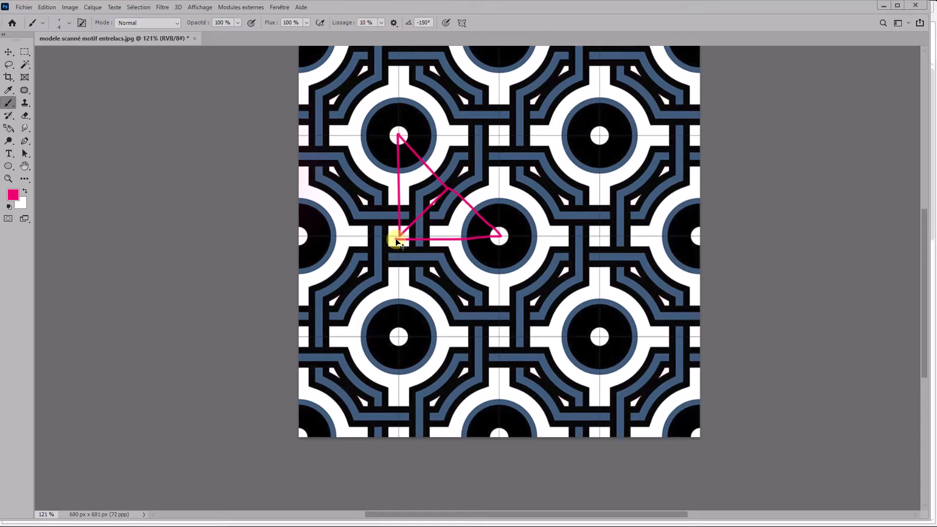
key("ctrl+shift+z")
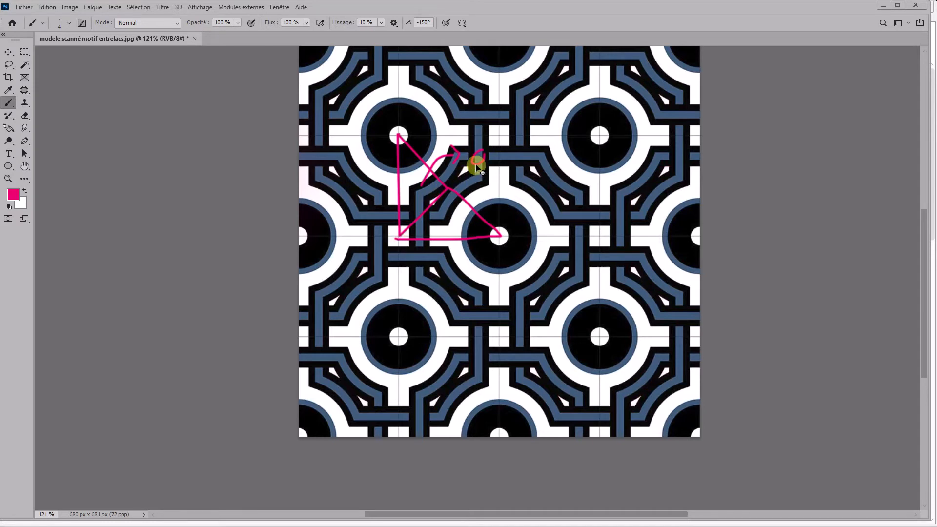
key("ctrl+z")
- Switch back to Illustrator and dismiss its version information window
key("alt+Tab")
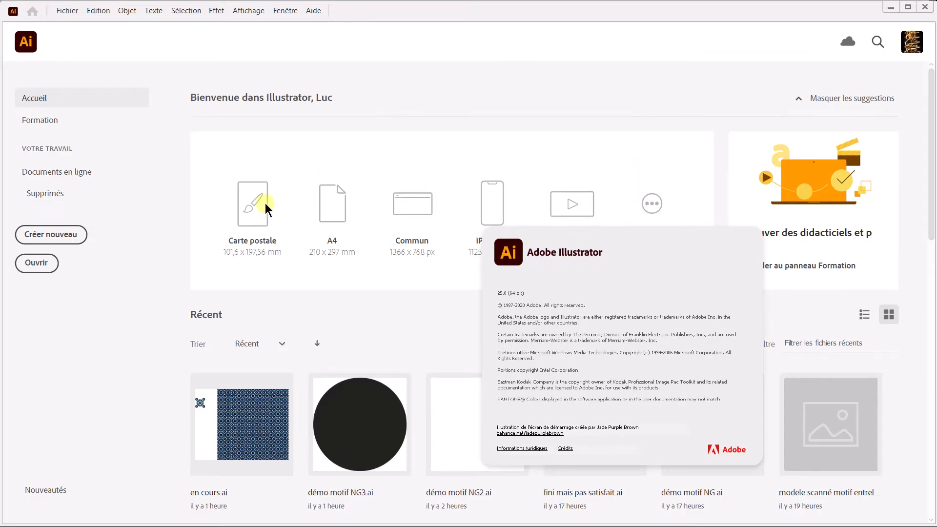
left_click(53, 238)
left_click(624, 294)
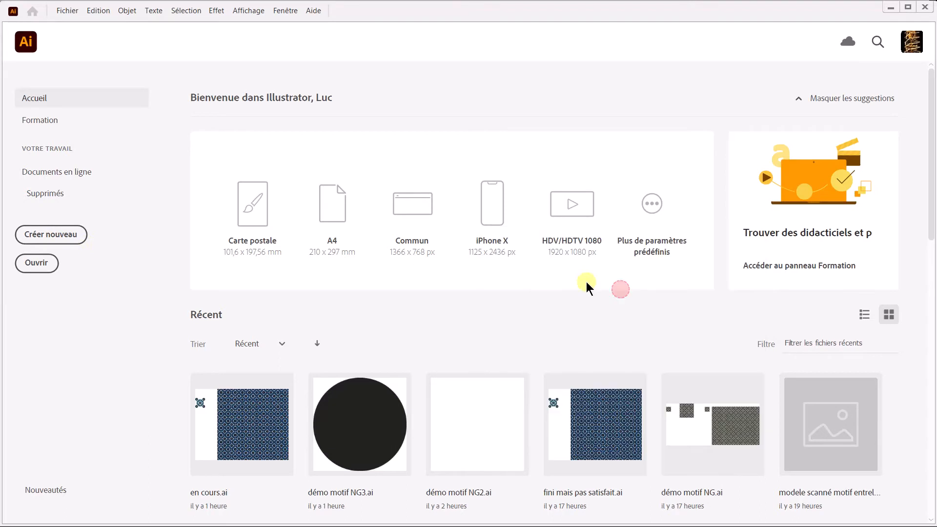
- Open modele scanné motif entrelacs.jpg directly as a document, look at it and close it
left_click(31, 264)
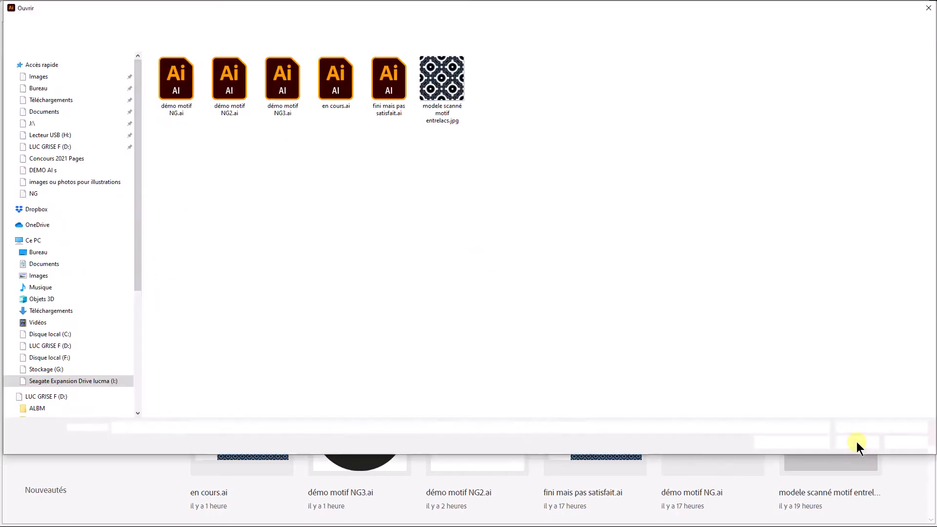
double_click(442, 75)
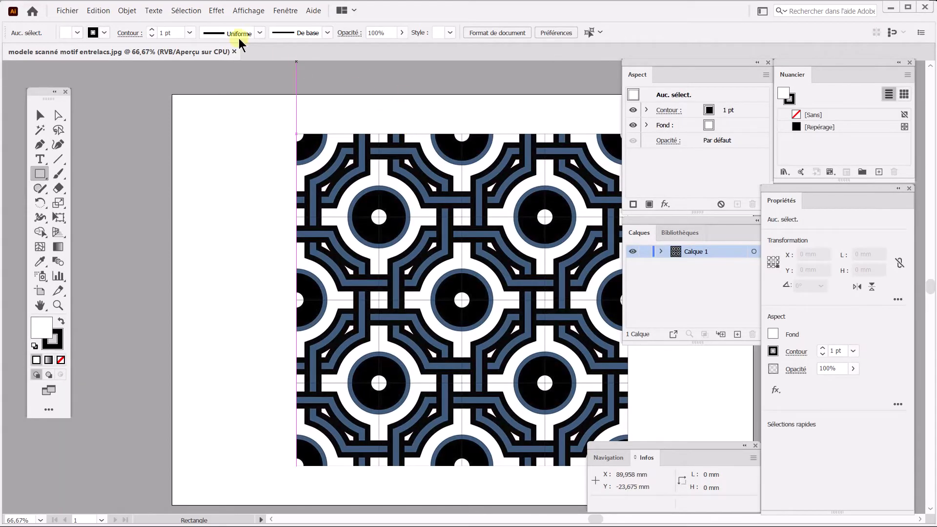
key("space")
left_click_drag(339, 178, 194, 152)
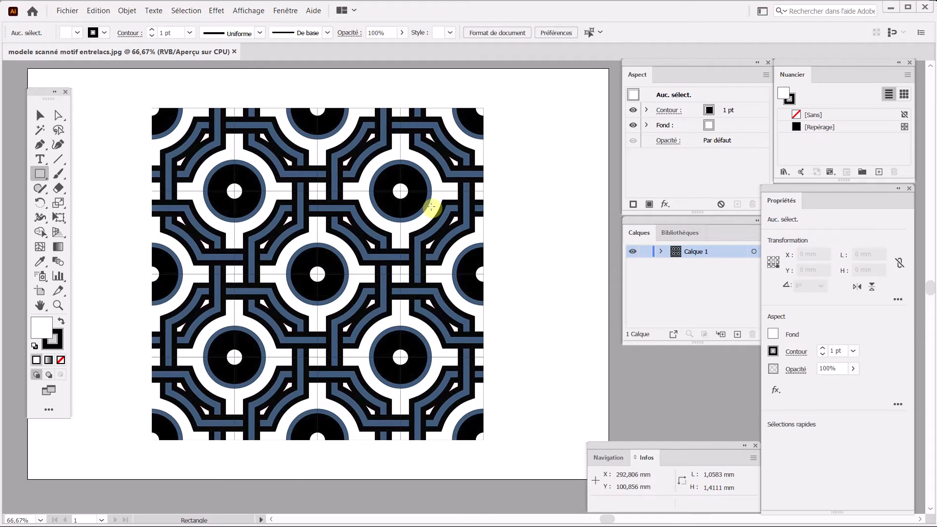
left_click(234, 52)
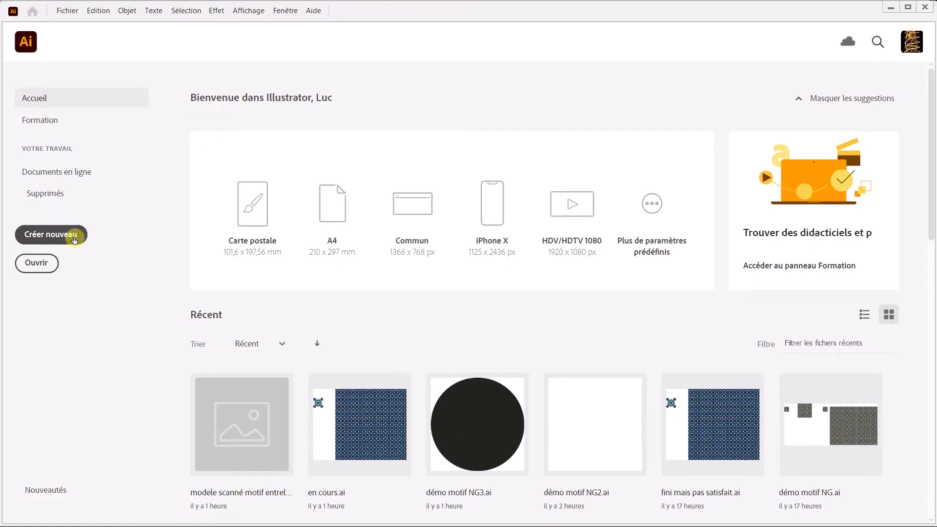
- Create a landscape A3 document, 420 x 297 mm, in RGB colour with raster effects at 150 ppi
left_click(74, 240)
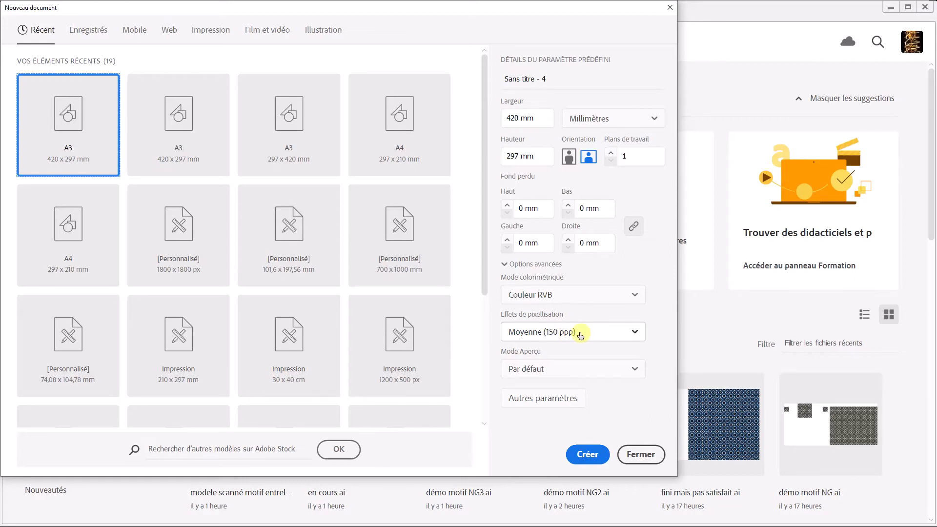
left_click(580, 335)
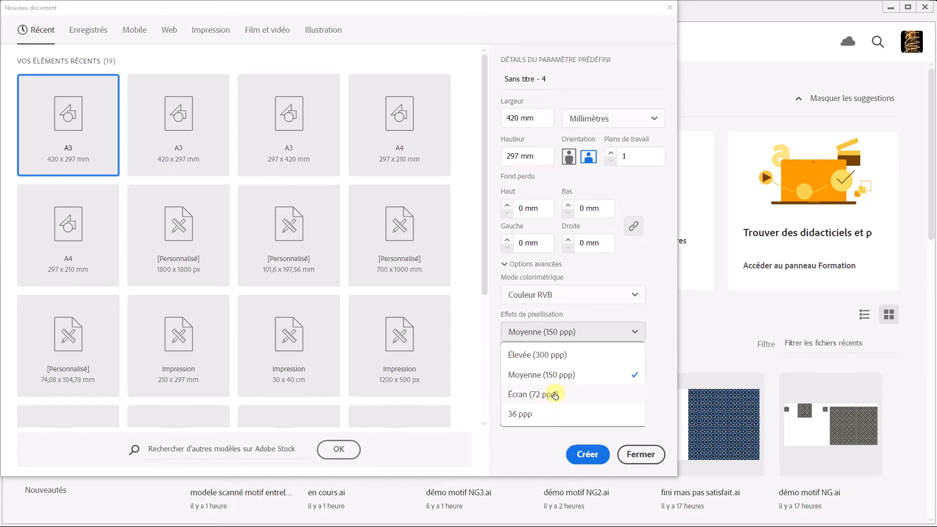
left_click(563, 376)
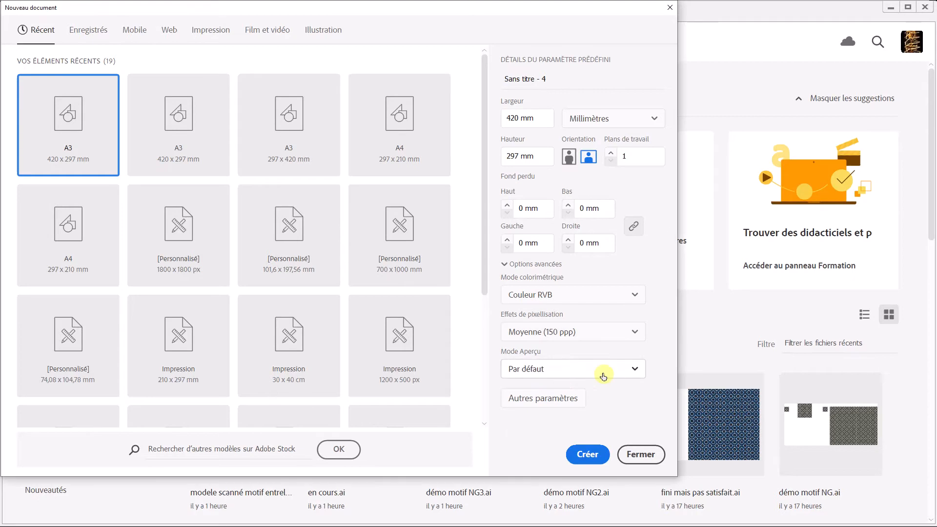
left_click(593, 455)
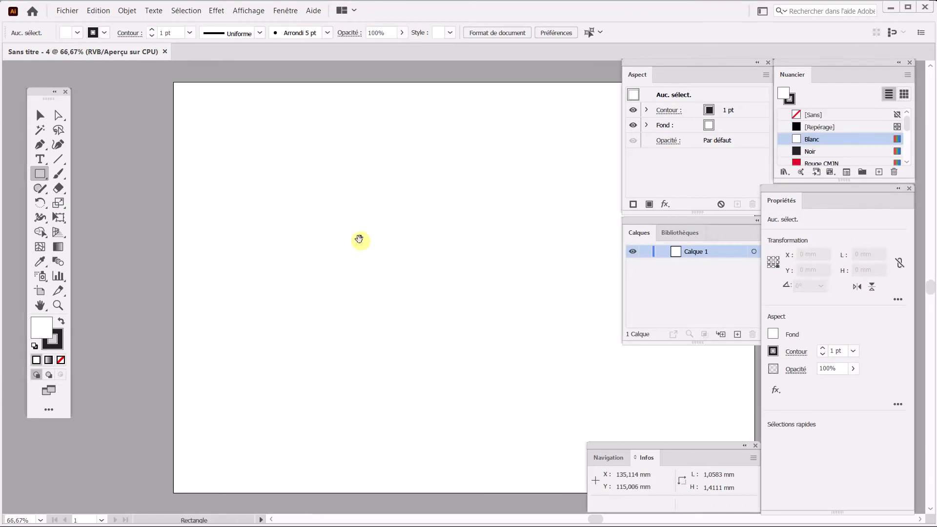
key("ctrl+n")
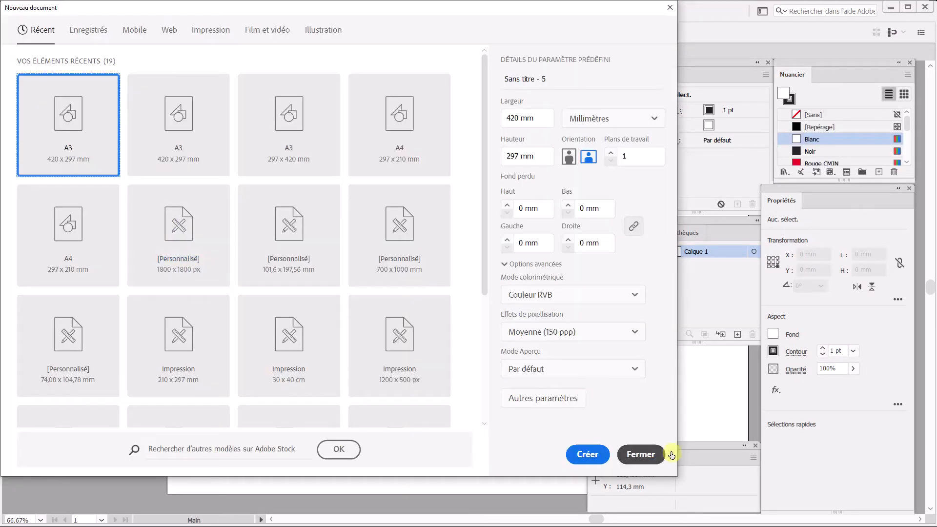
left_click(641, 454)
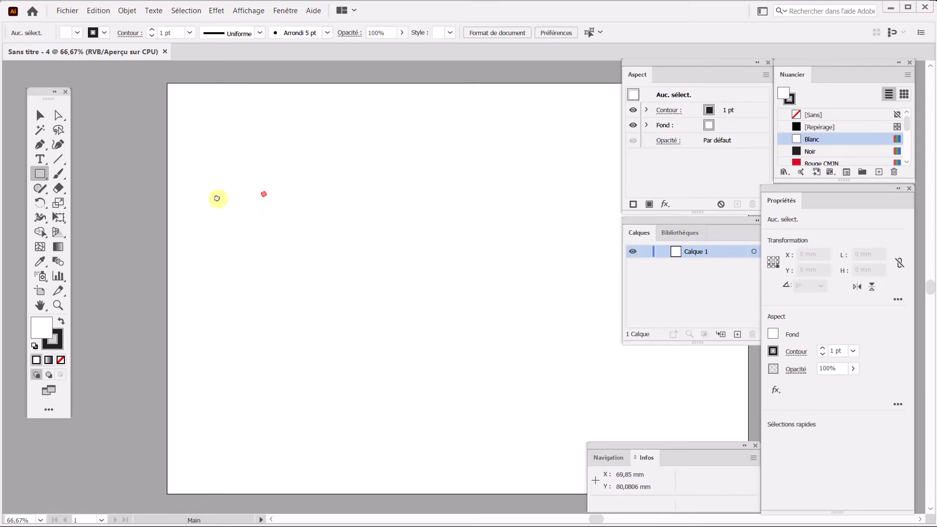
- Import modele scanné motif entrelacs.jpg into the new document as a linked template
left_click_drag(262, 193, 144, 192)
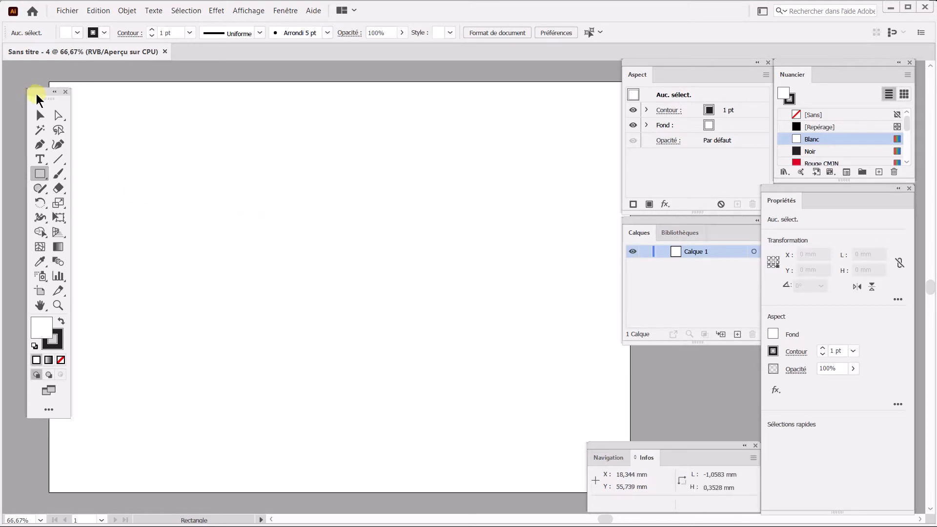
left_click_drag(38, 94, 29, 93)
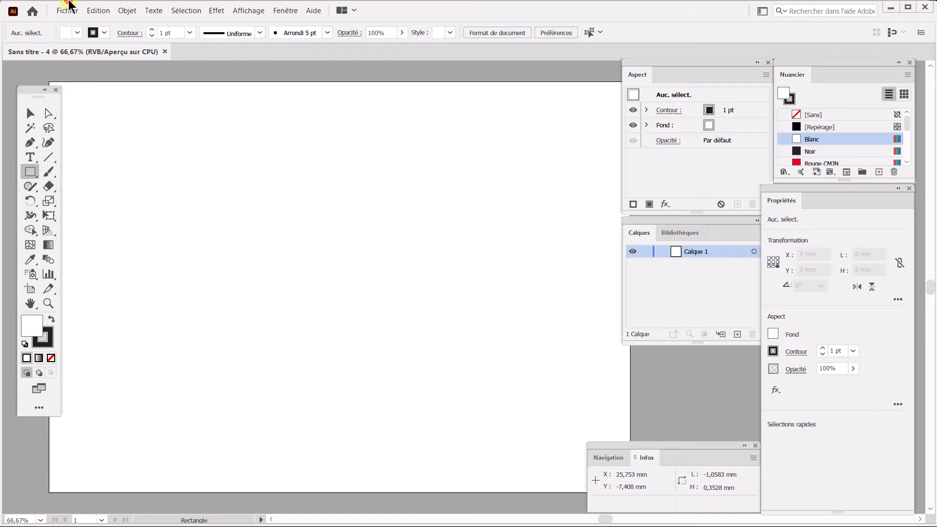
left_click(67, 10)
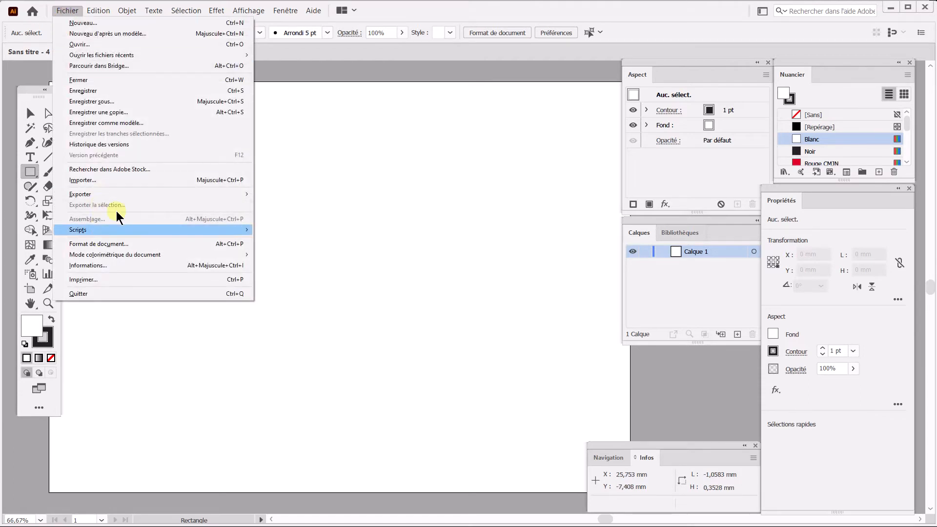
left_click(120, 181)
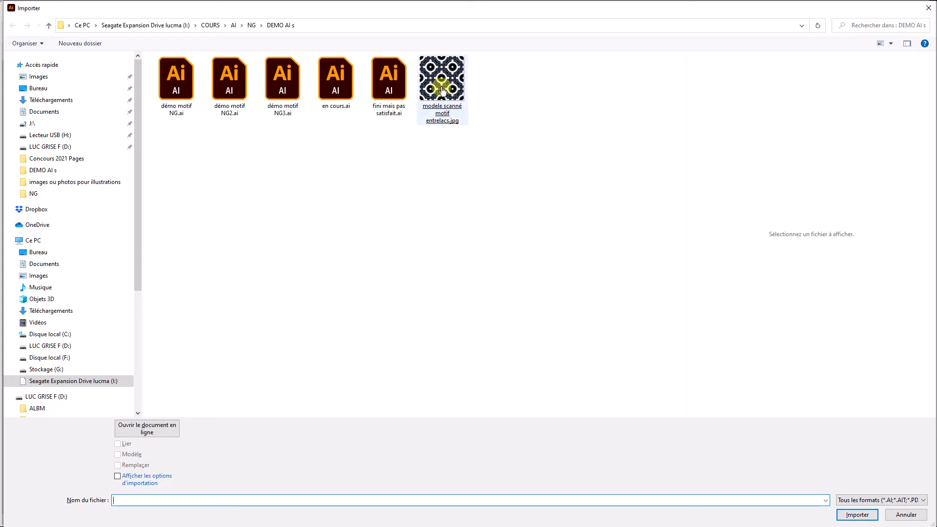
left_click(437, 112)
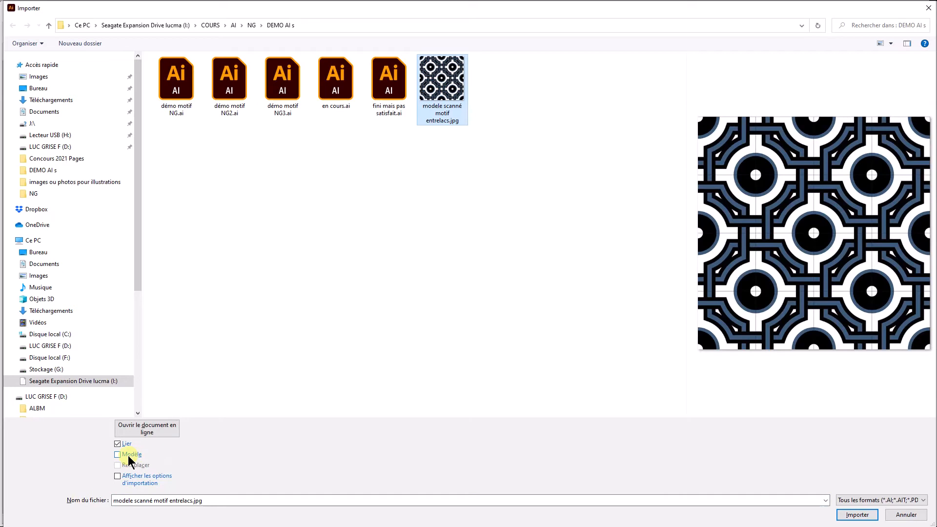
left_click(128, 456)
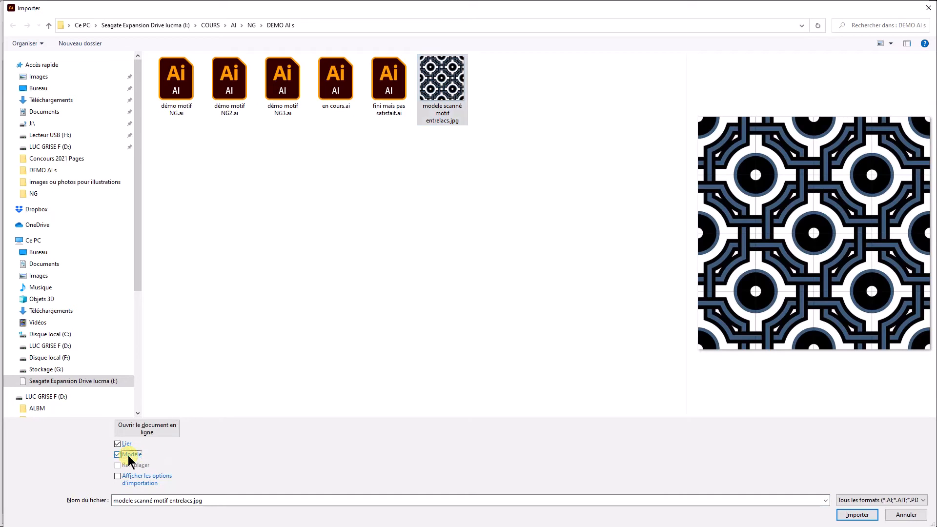
left_click(858, 515)
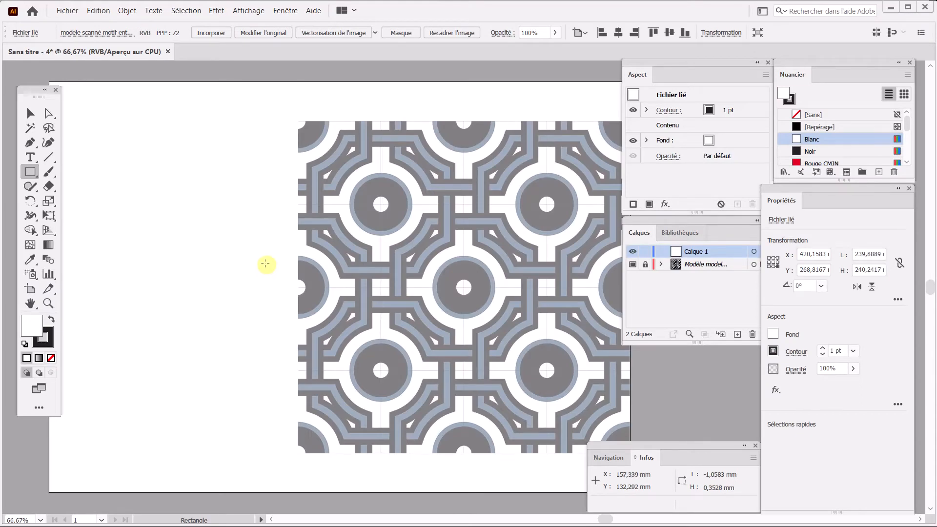
- Try to fit the artboard to the artwork after unlocking and targeting the scanned template layer
left_click(29, 291)
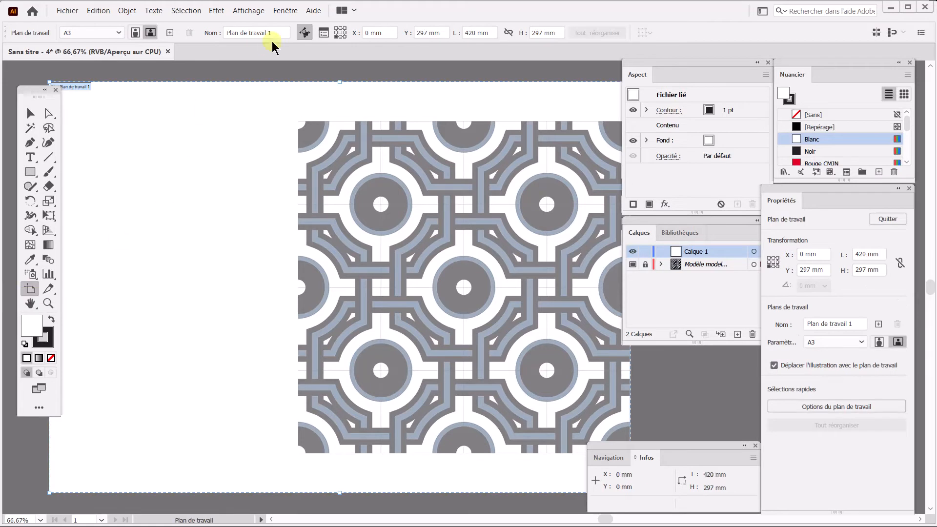
left_click(120, 33)
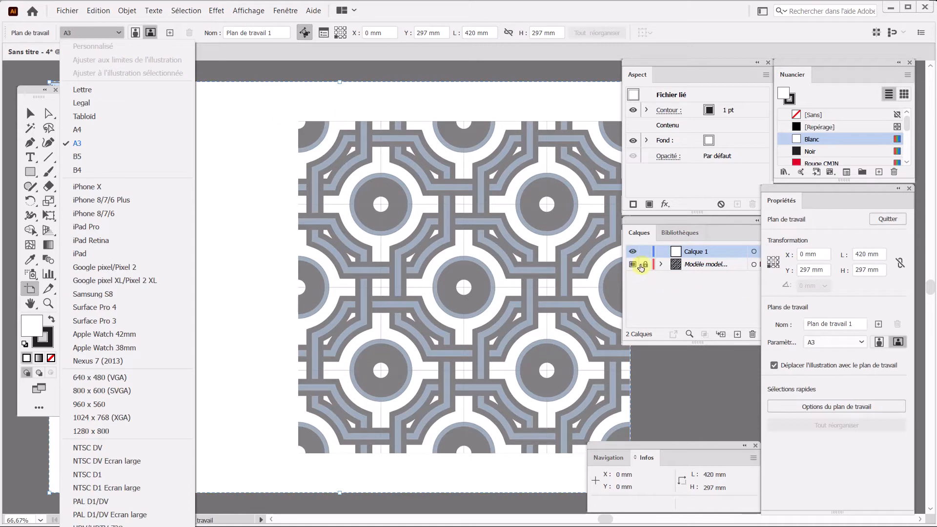
left_click(645, 265)
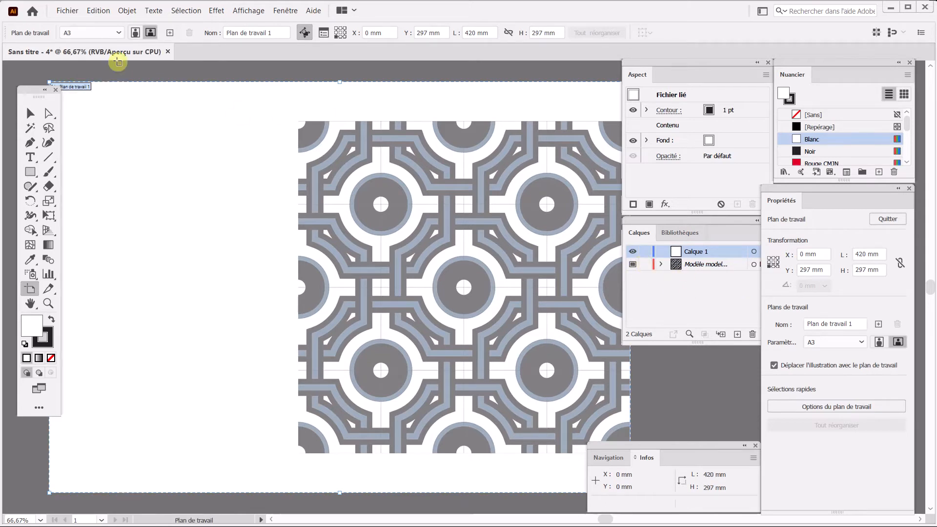
left_click(113, 35)
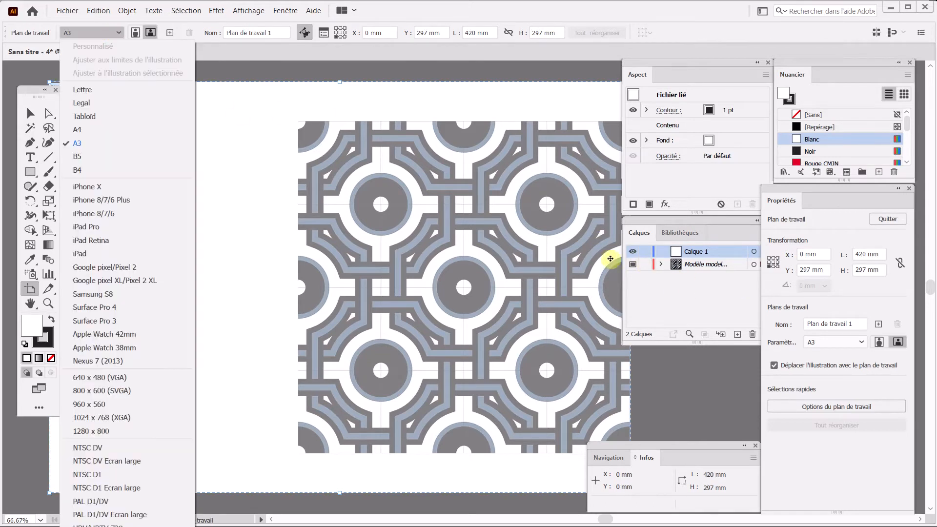
left_click(710, 267)
left_click(755, 266)
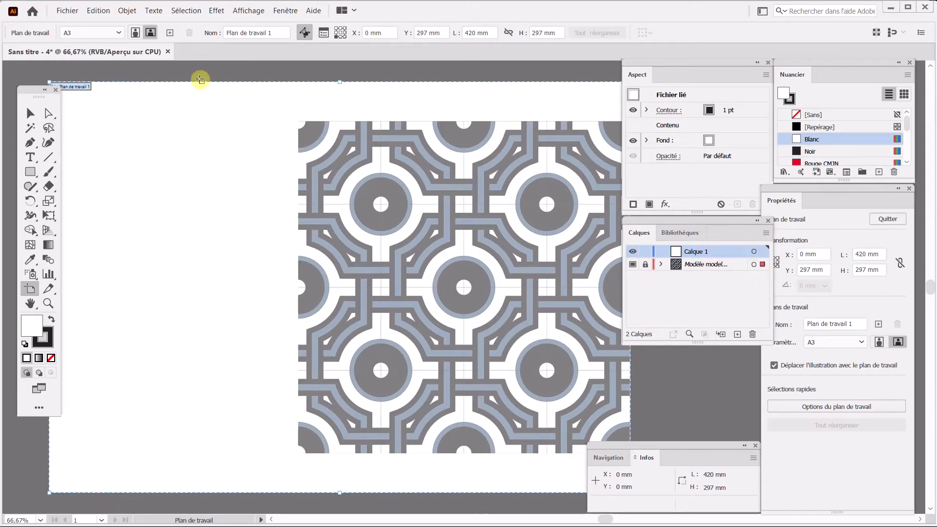
left_click(120, 33)
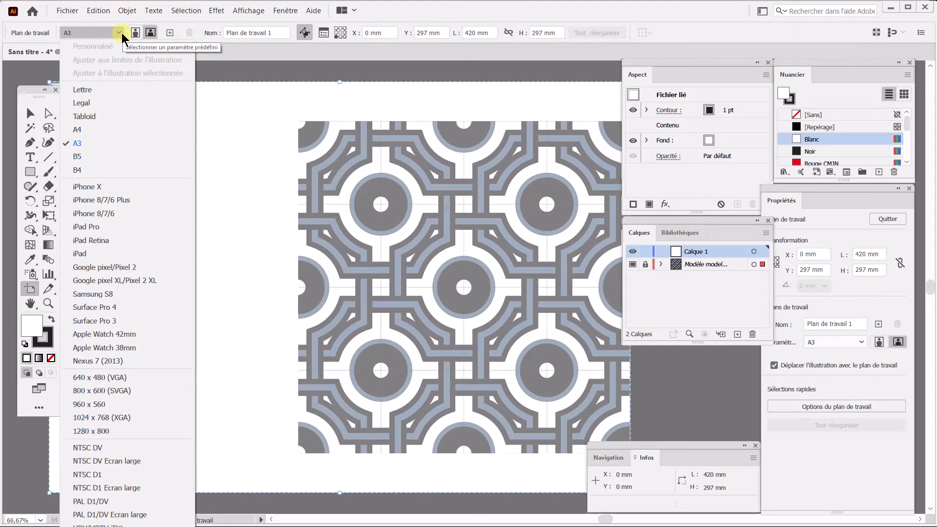
left_click(120, 32)
left_click(645, 267)
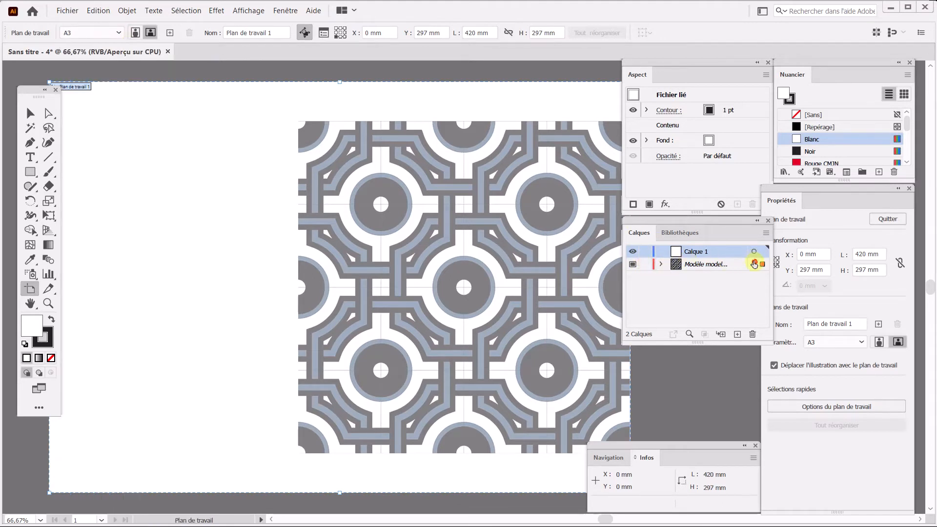
left_click(755, 264)
left_click(122, 28)
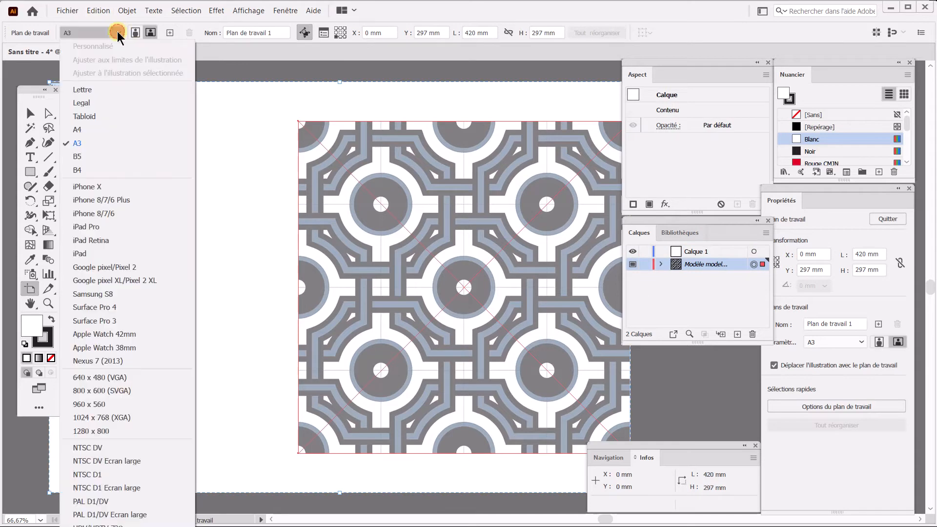
- Turn off the template (Modèle) option for the scanned pattern's layer
left_click(738, 265)
double_click(738, 265)
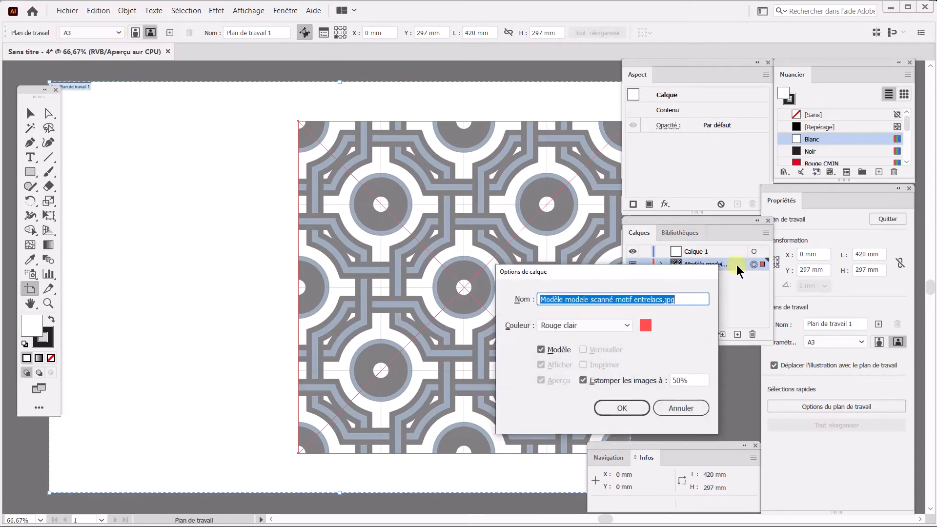
left_click(549, 353)
left_click(606, 409)
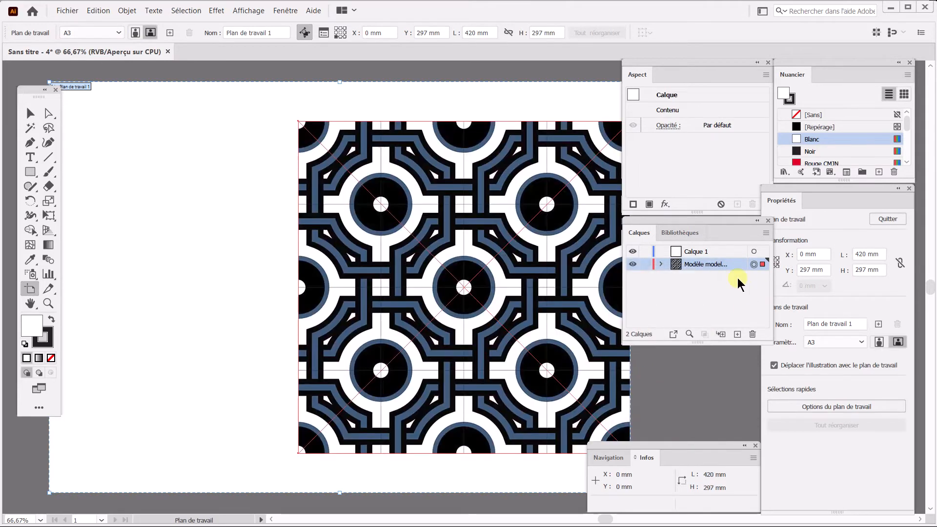
- Fit the artboard to the illustration's bounds so that it matches the scanned pattern
left_click(92, 33)
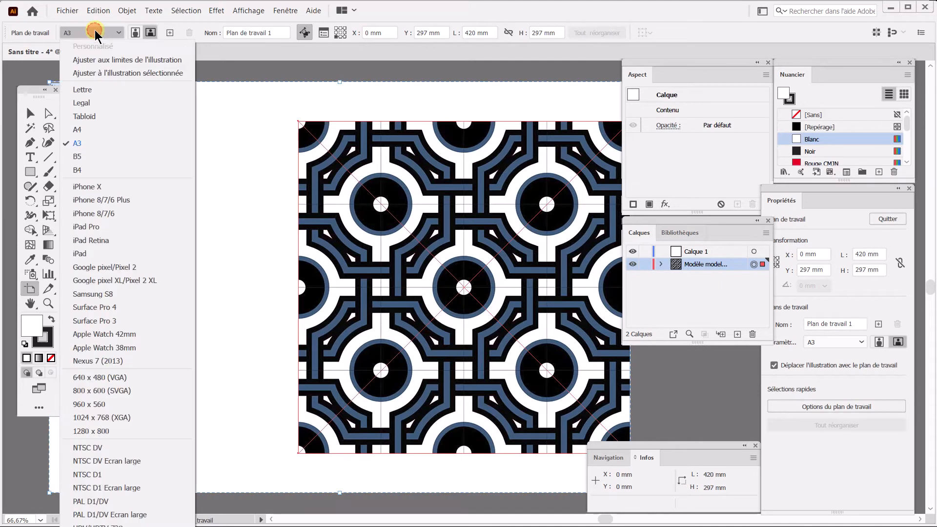
left_click(100, 63)
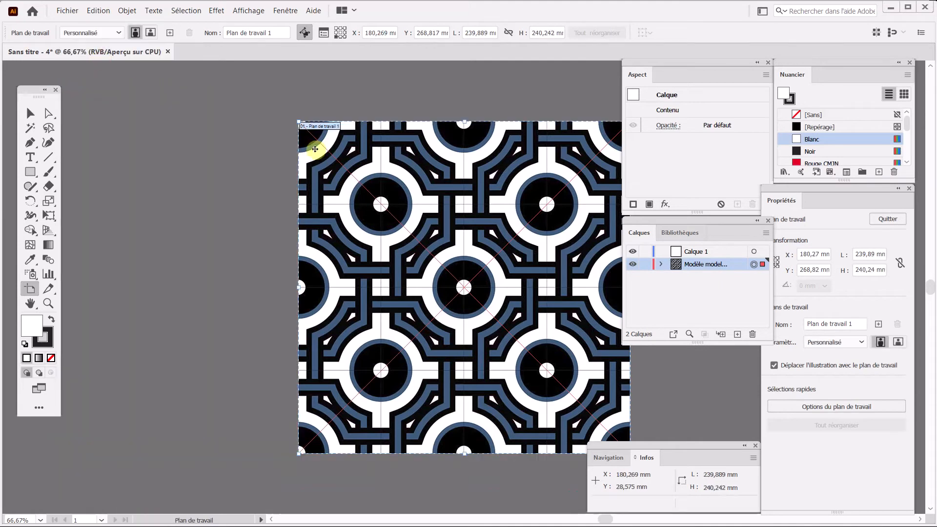
left_click(30, 303)
left_click_drag(315, 330, 154, 313)
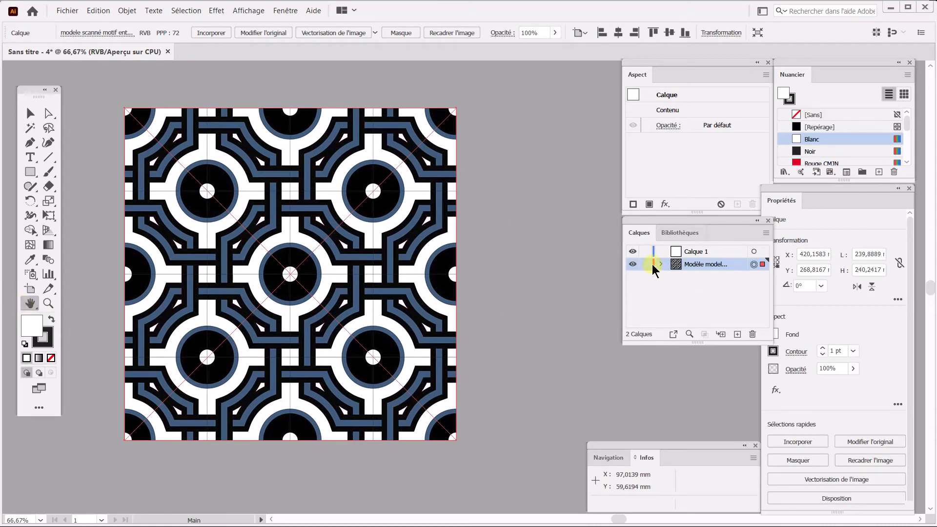
- Make the scanned pattern's layer a template again with images dimmed to 50%, and make Calque 1 the active layer
double_click(744, 264)
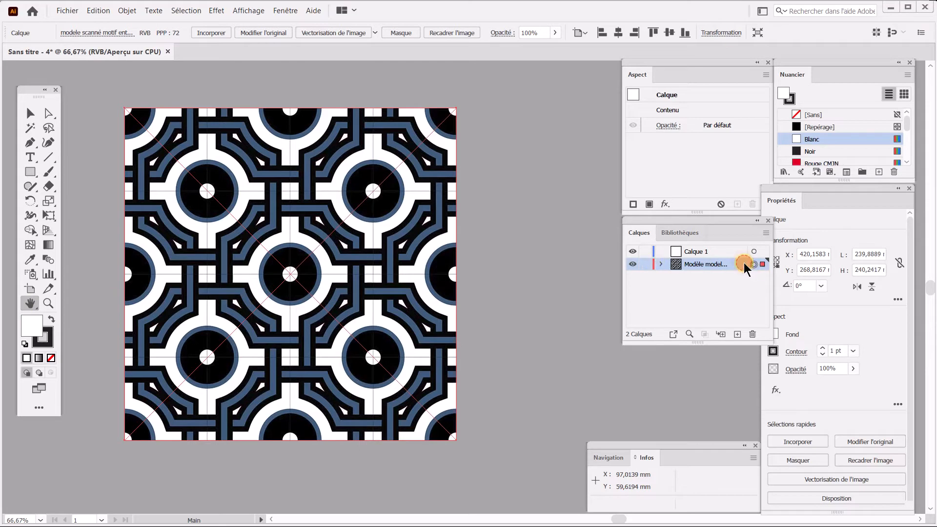
left_click(540, 350)
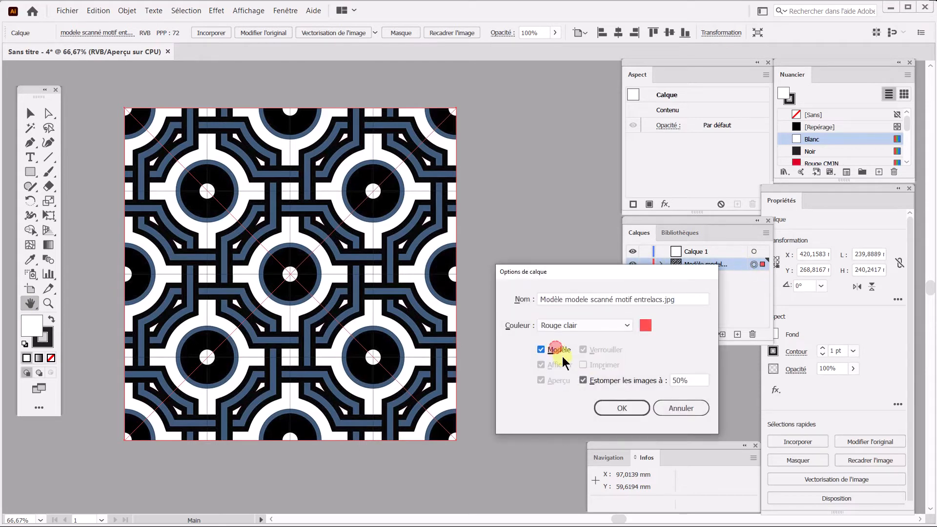
left_click(622, 408)
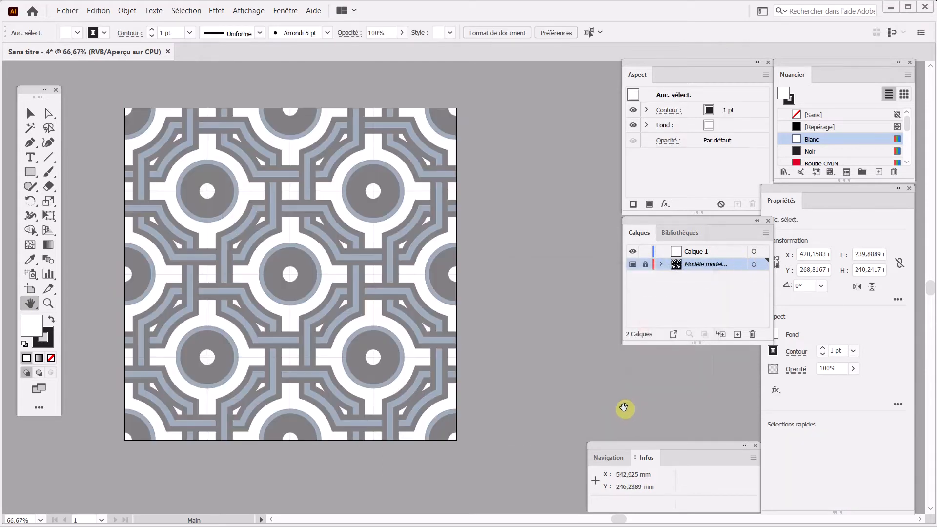
left_click(703, 253)
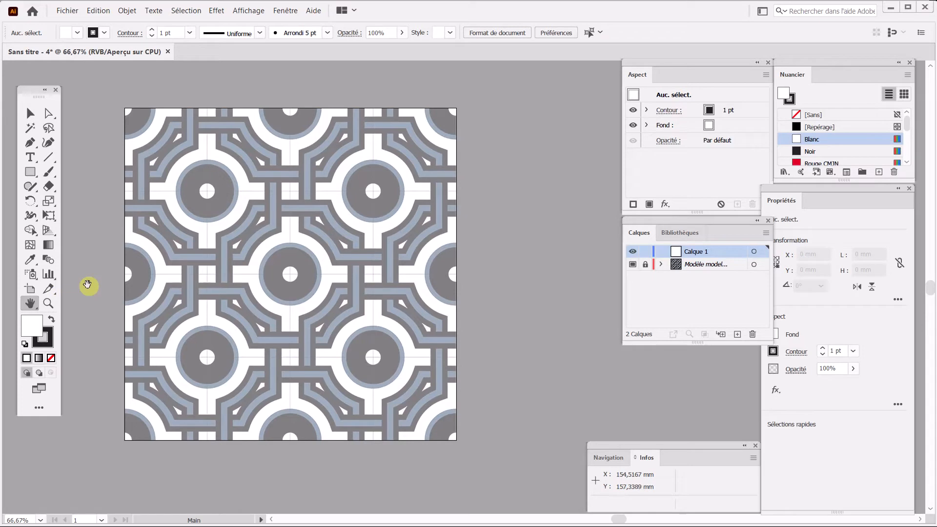
- Show the document rulers and look at the ruler display options without changing them
key("ctrl")
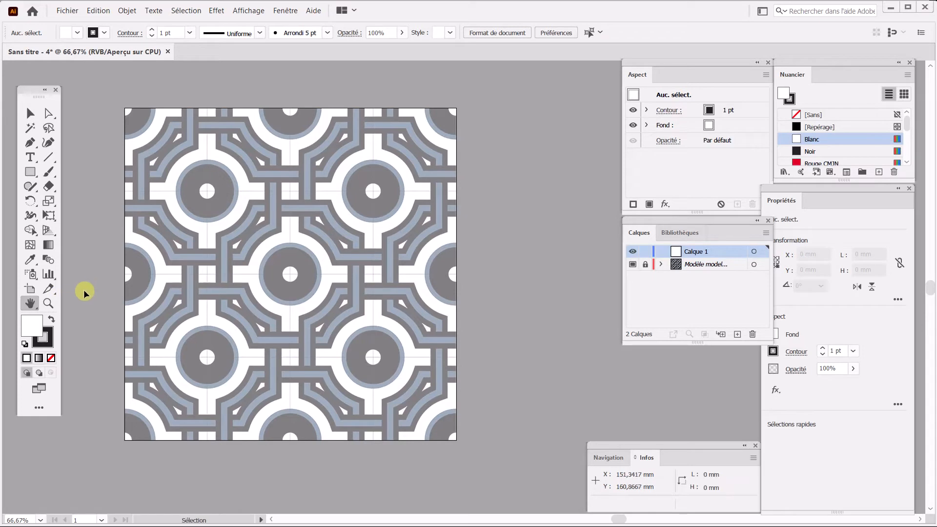
key("ctrl+r")
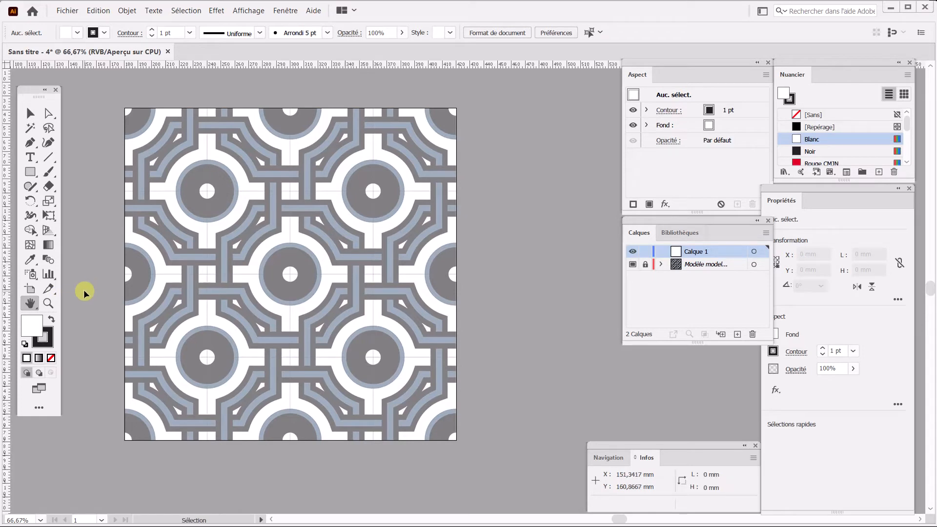
left_click(254, 10)
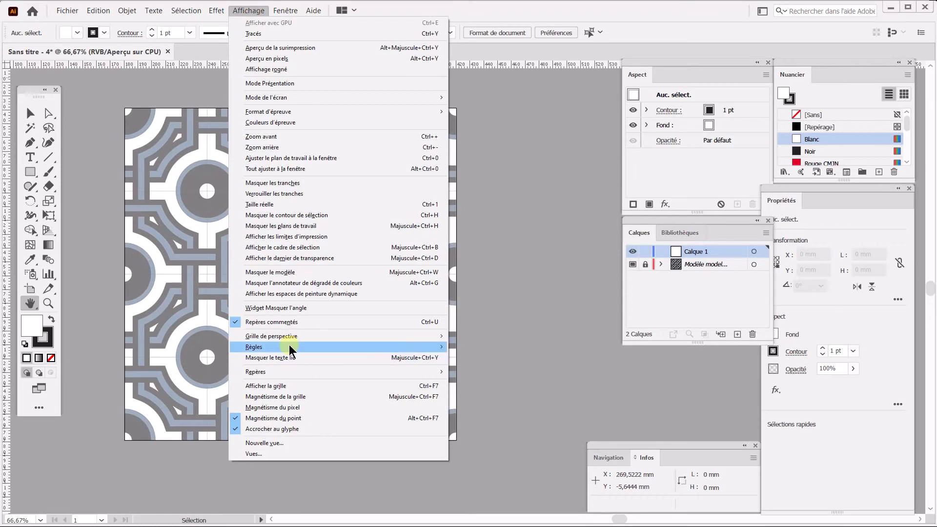
mouse_move(292, 350)
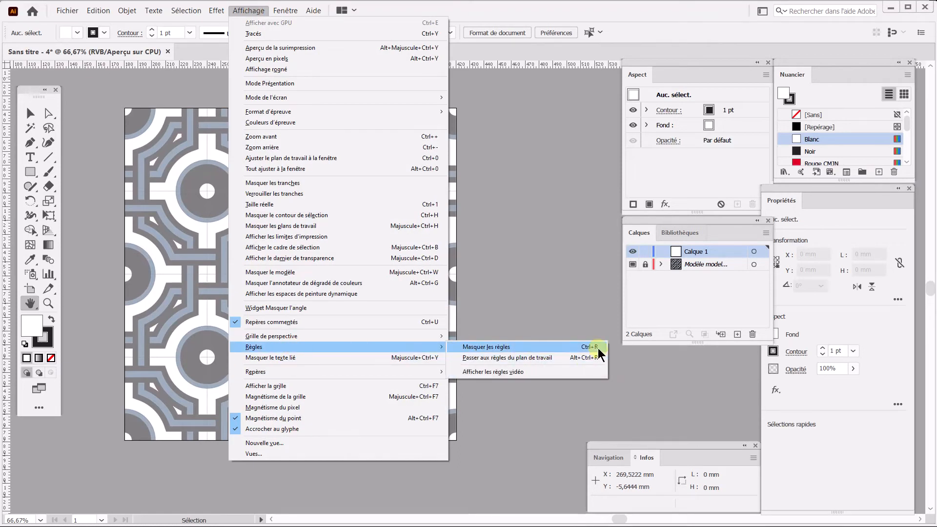
left_click(494, 3)
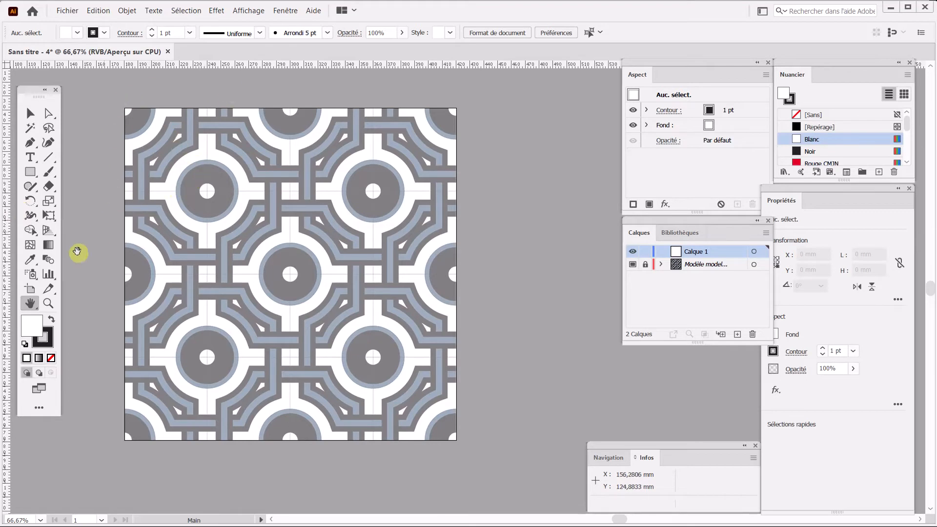
- Place a vertical and a horizontal guide crossing at the centre of the pattern's first full circle, nearest the artboard's upper-left corner
left_click(47, 304)
left_click_drag(115, 92, 226, 204)
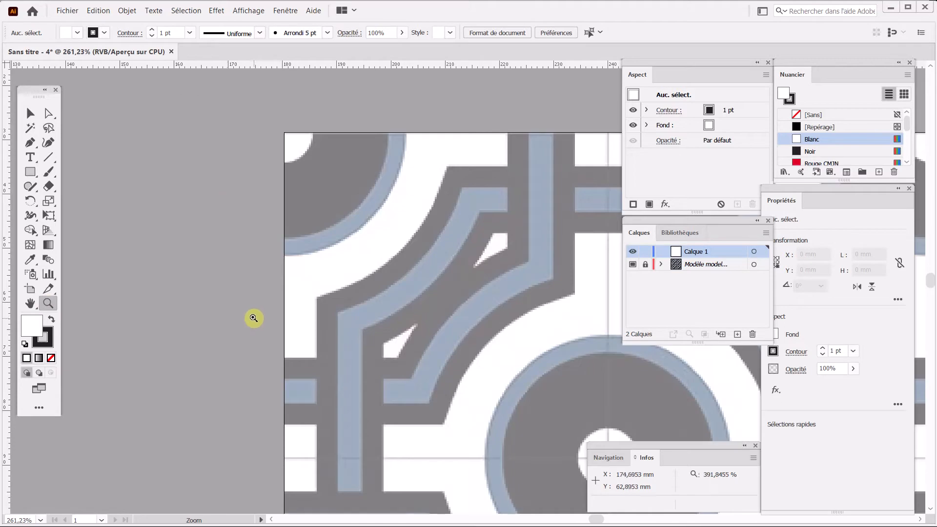
key("space")
left_click_drag(324, 335, 151, 282)
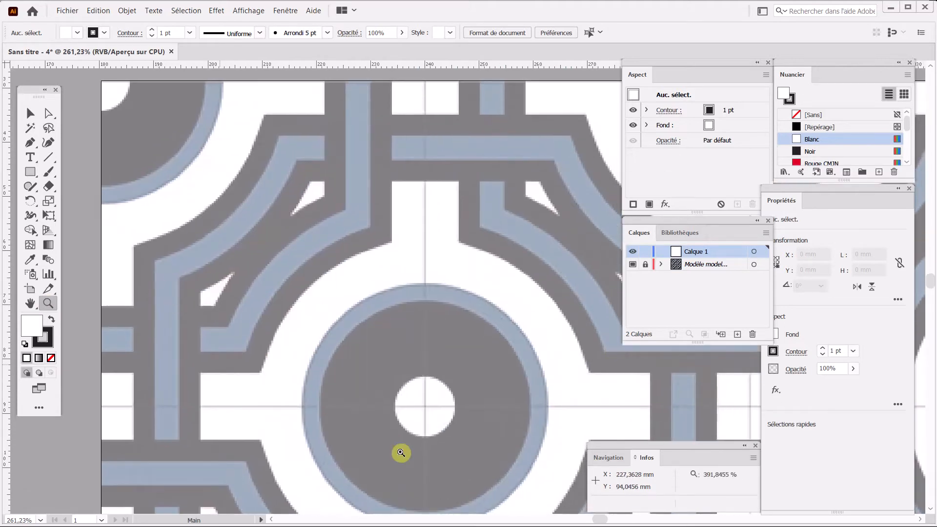
left_click_drag(9, 359, 425, 375)
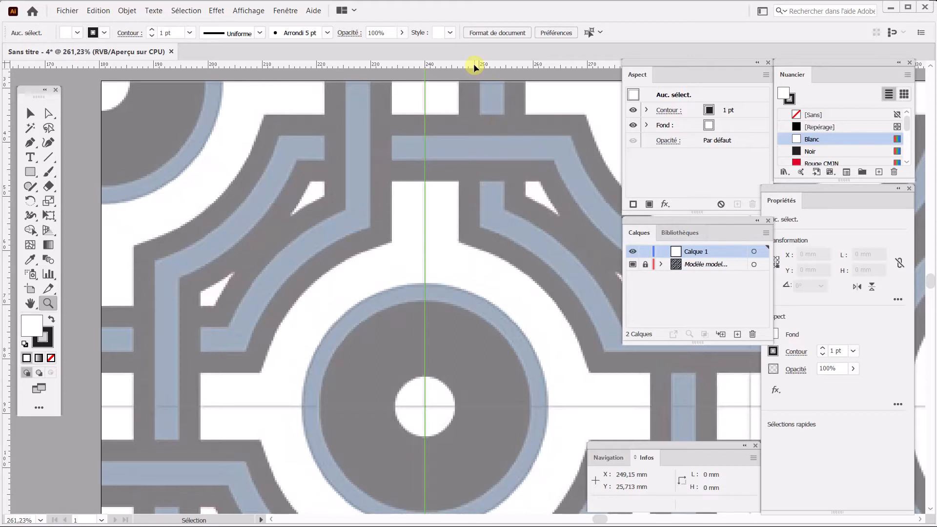
left_click_drag(475, 67, 436, 408)
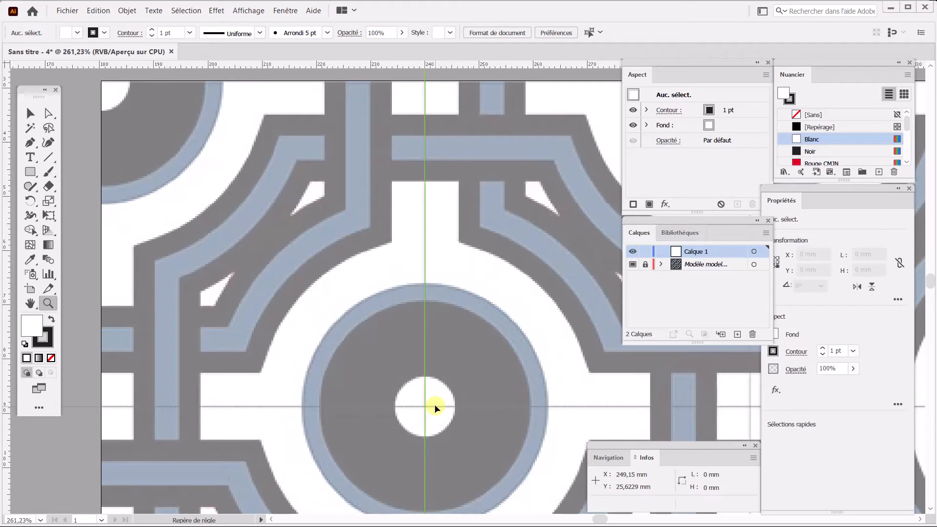
left_click_drag(436, 408, 436, 407)
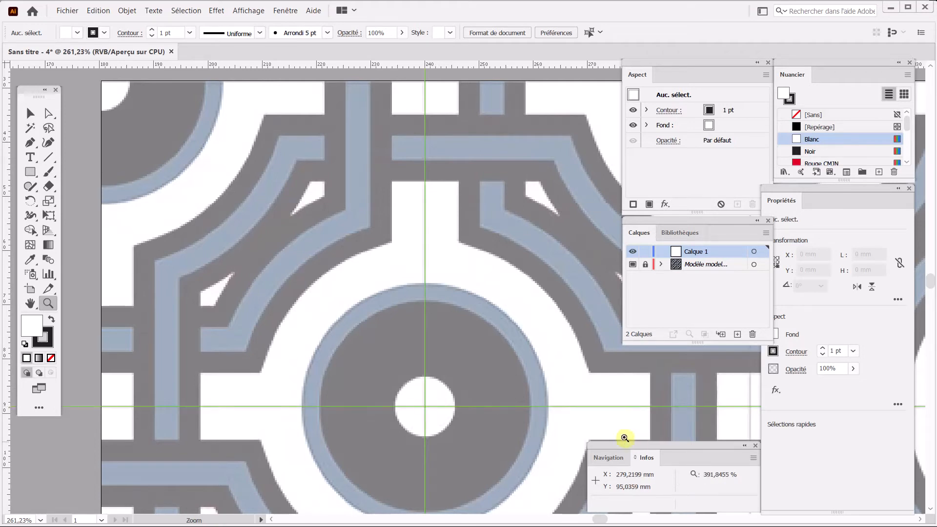
- Try to draw a rectangle from the crossing of the guides to the artboard's upper-left corner, and delete it
left_click(30, 172)
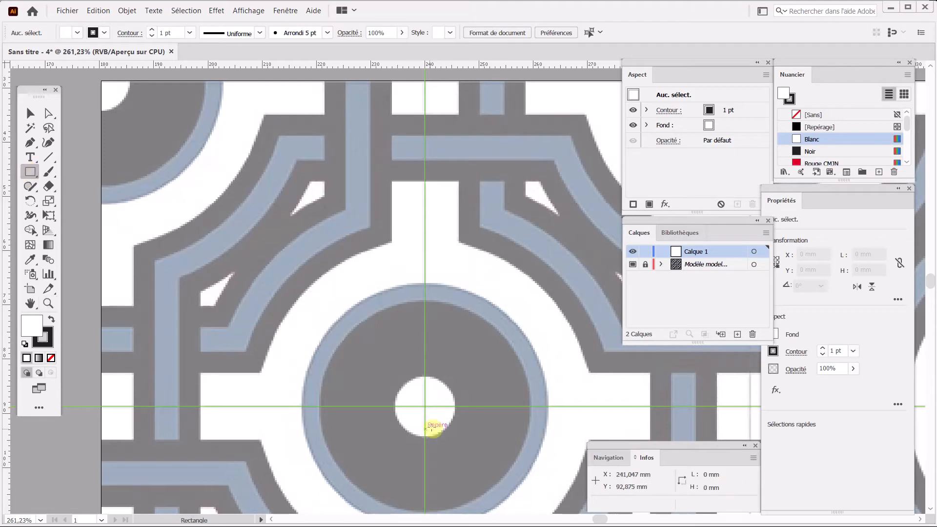
left_click_drag(425, 405, 101, 81)
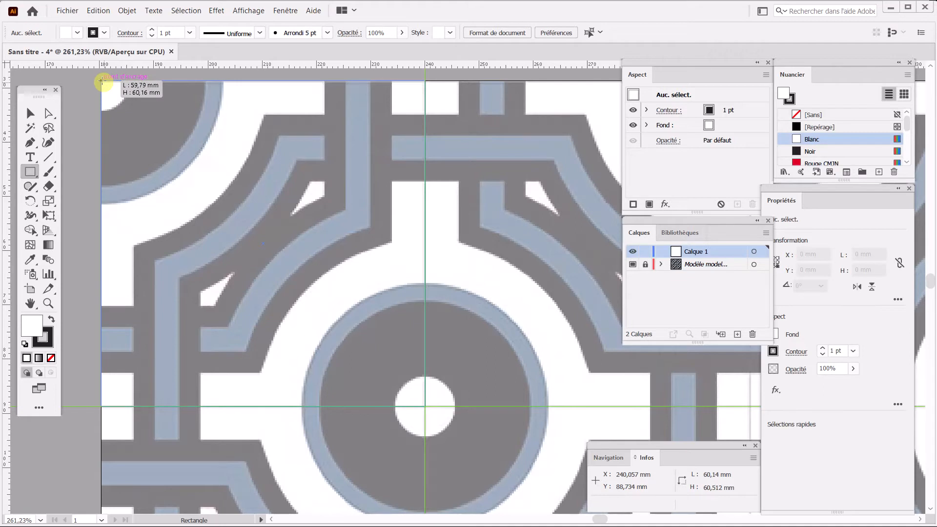
left_click_drag(101, 81, 116, 86)
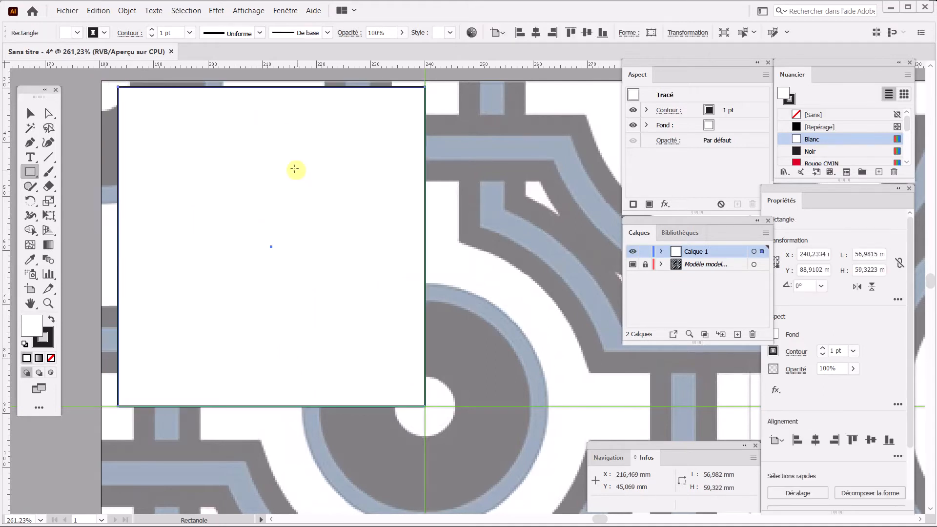
key("Delete")
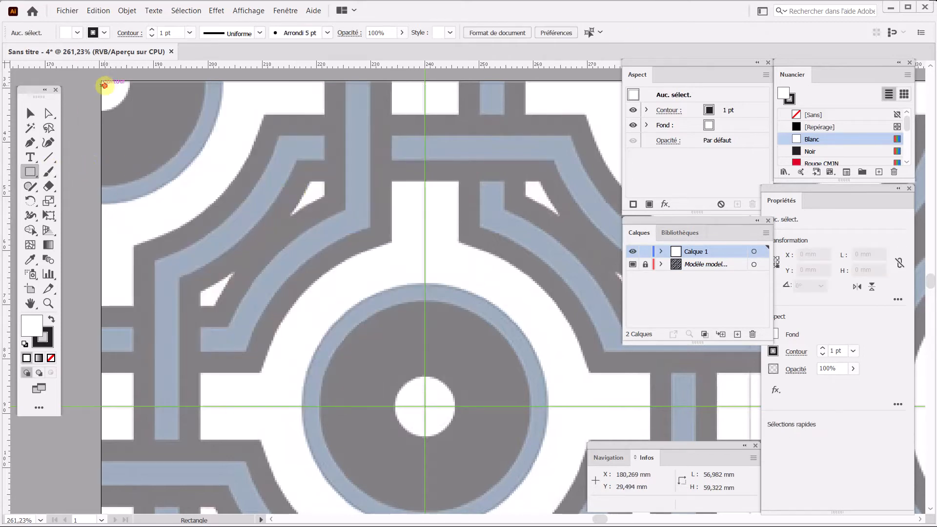
- Create a 60 × 60 mm square starting at the artboard's upper-left corner, with its width and height linked
left_click(101, 81)
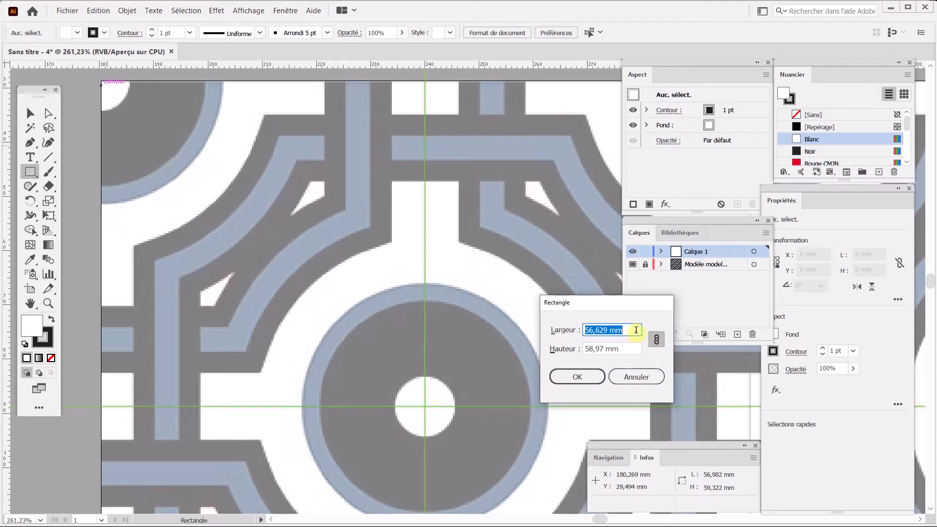
type("6")
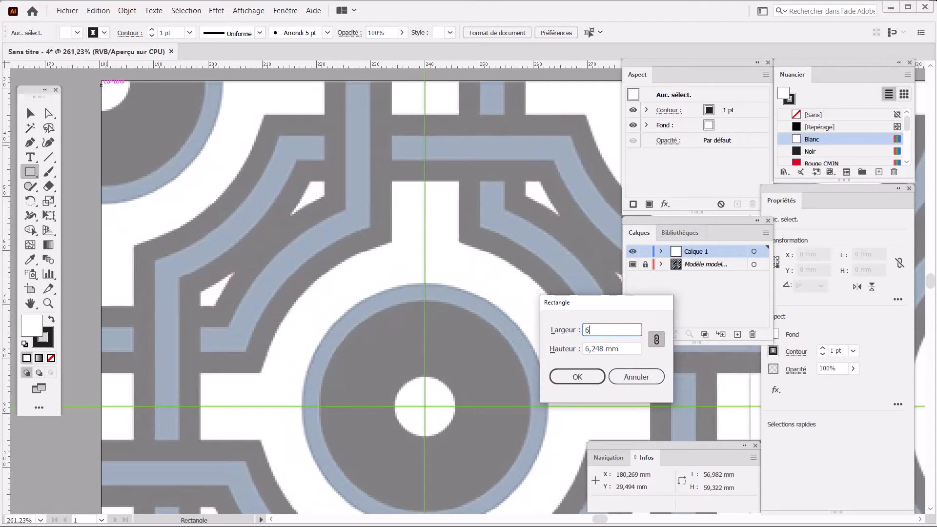
type("0")
key("Tab")
type("60")
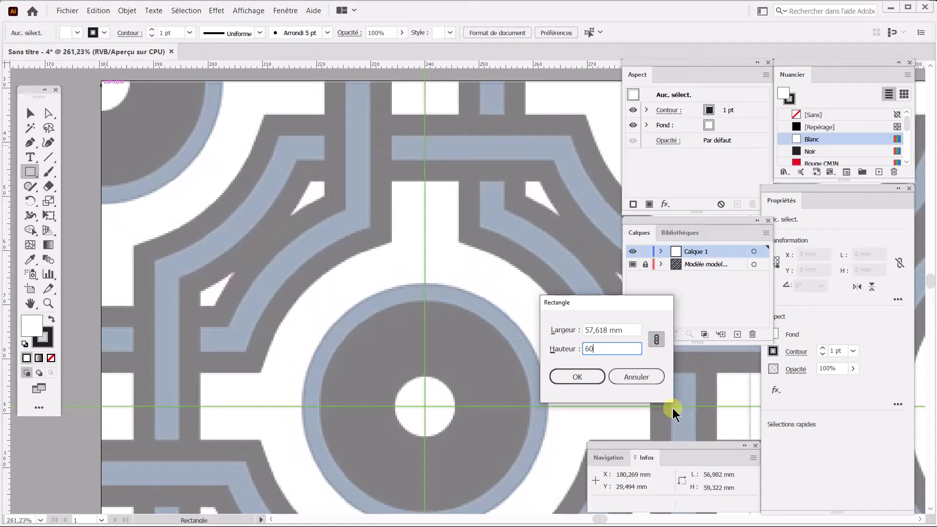
left_click(657, 340)
key("shift+Tab")
type("60")
key("Tab")
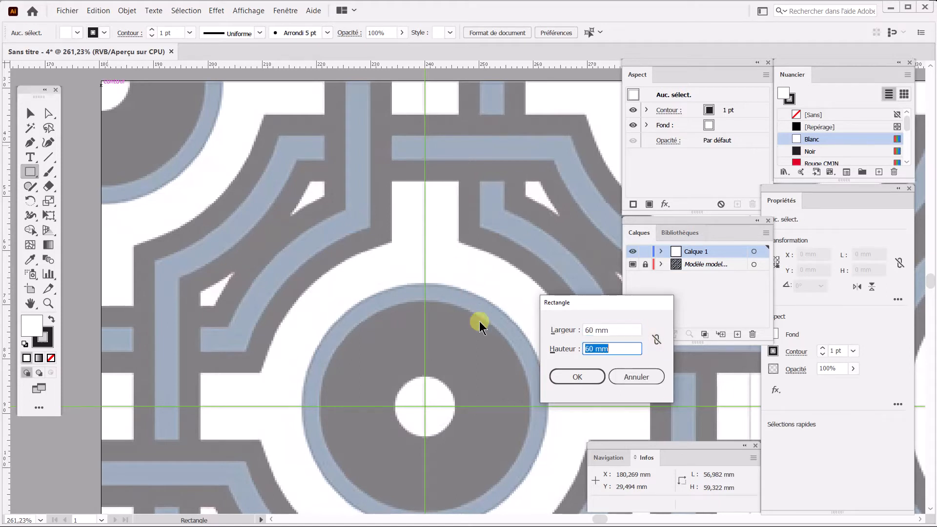
left_click(656, 340)
left_click(615, 330)
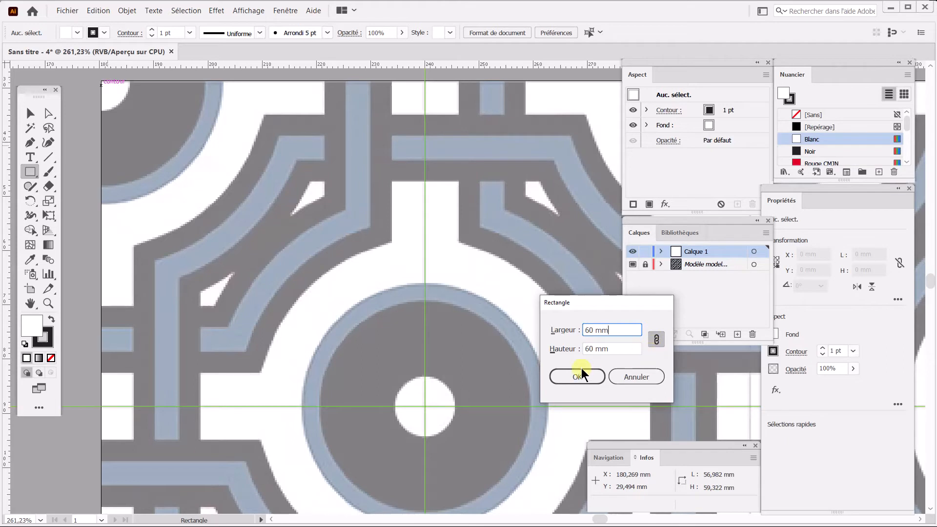
left_click(591, 383)
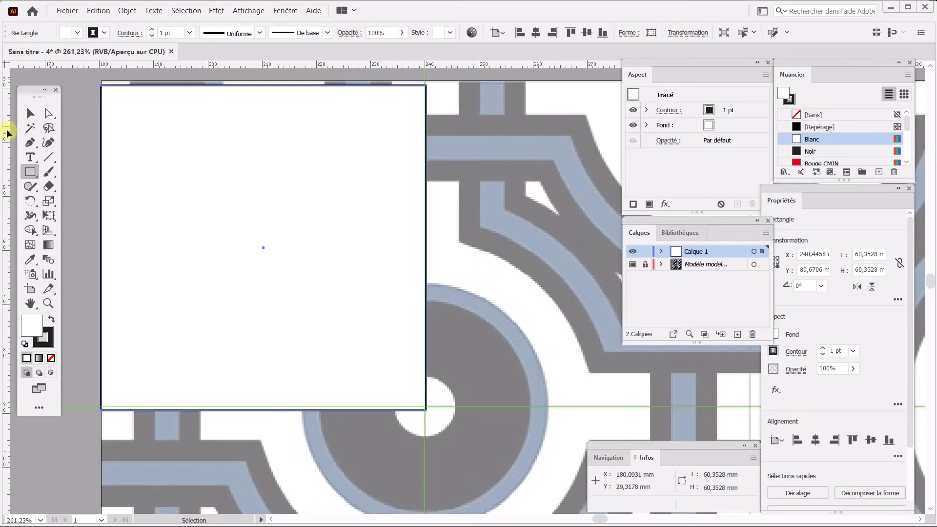
- Move the square up and left, off the crossing of the guides, and remove its stroke
left_click(30, 113)
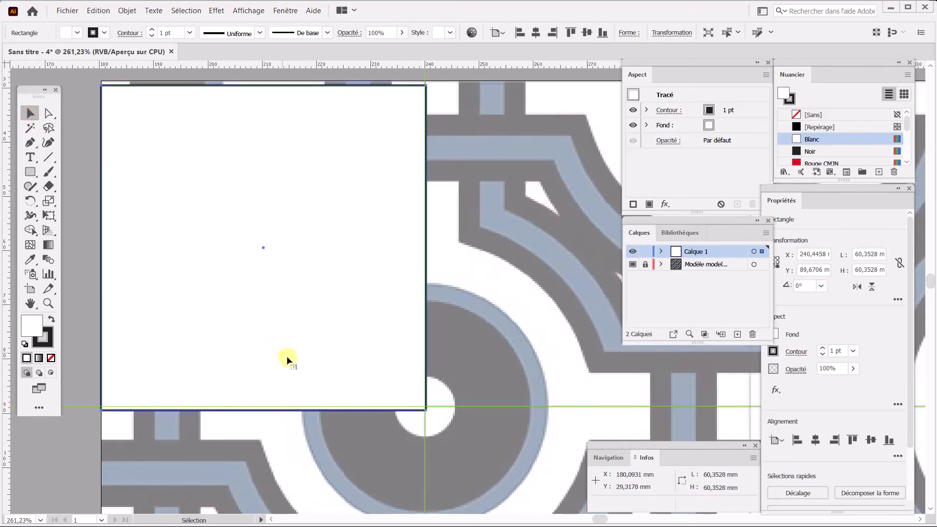
left_click_drag(311, 367, 277, 332)
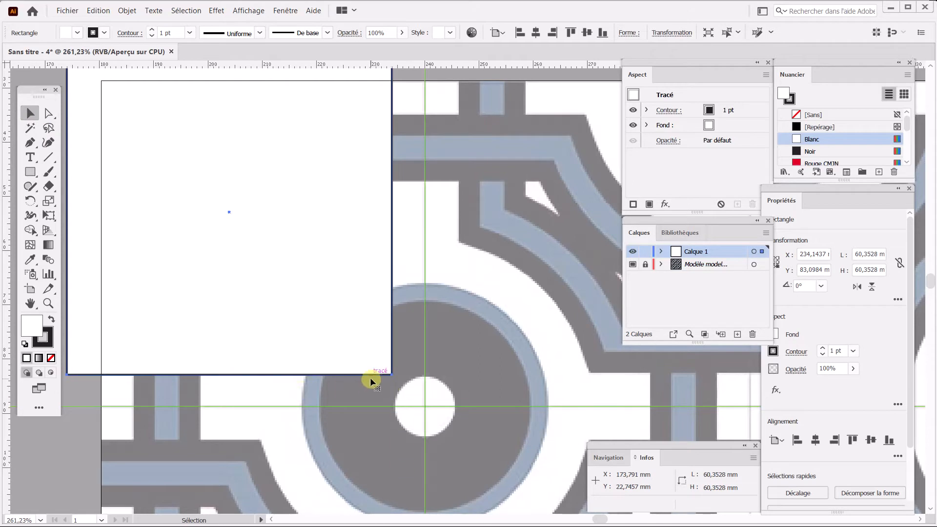
left_click(44, 339)
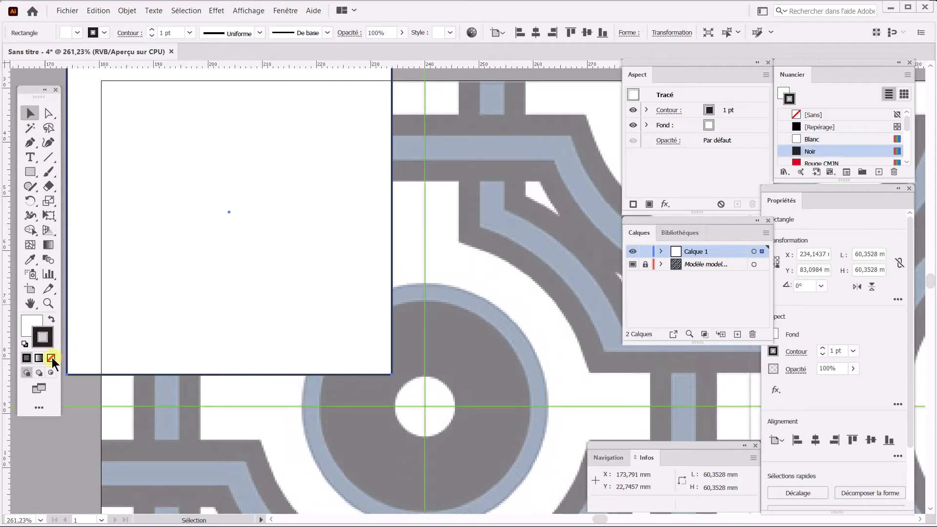
left_click(51, 359)
left_click(42, 320)
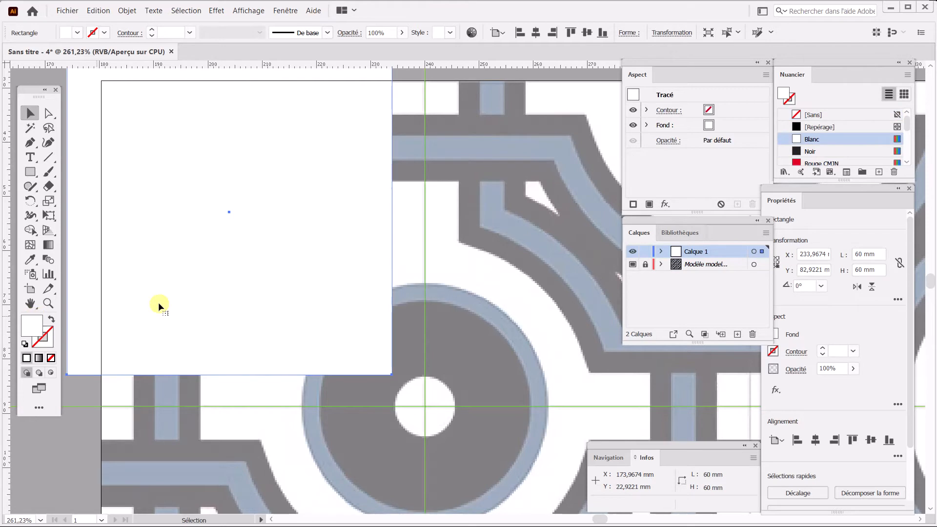
- Fill the square with light pink ff9cff (RGB 255, 156, 255), and collapse the colour controls beside the Aspect panel
left_click_drag(380, 365, 507, 383)
left_click_drag(517, 460, 485, 440)
left_click_drag(510, 457, 547, 456)
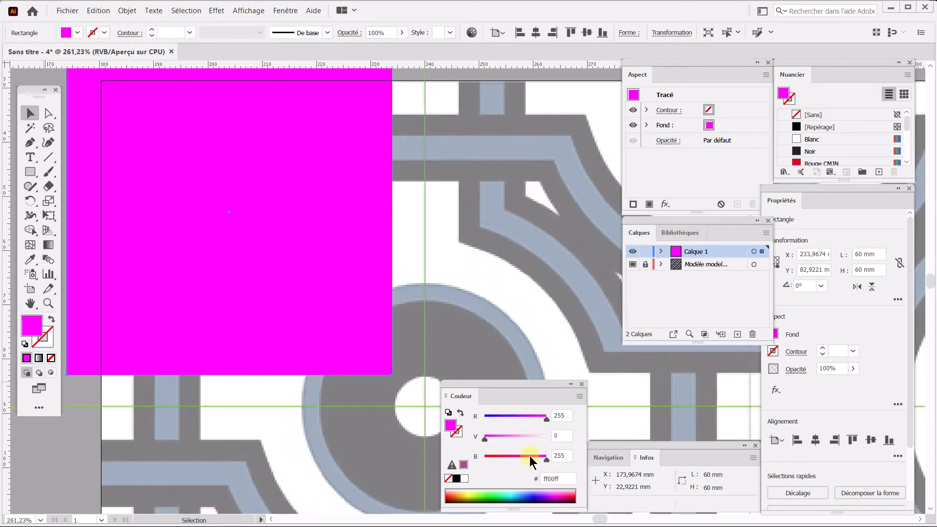
left_click_drag(536, 436, 522, 437)
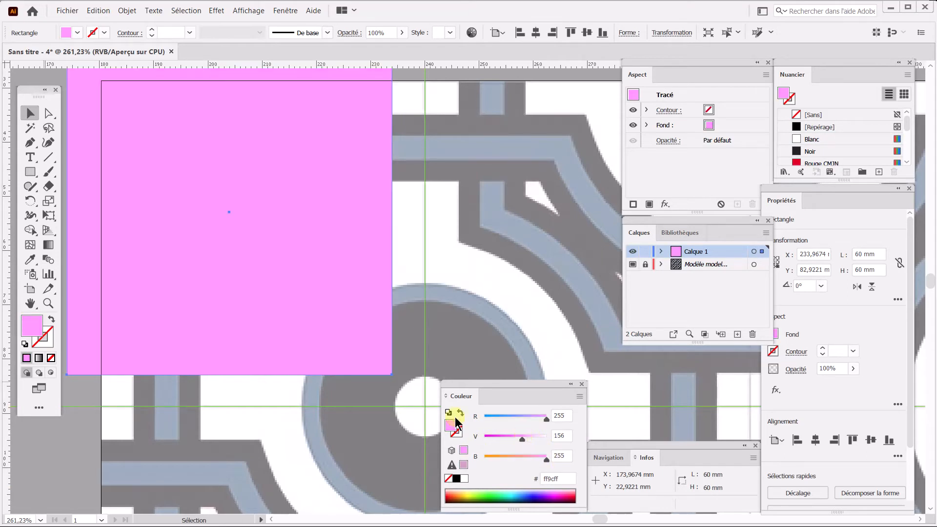
mouse_move(476, 388)
left_mouse_down()
mouse_move(377, 416)
mouse_move(452, 424)
mouse_move(470, 391)
left_mouse_up()
left_click(567, 396)
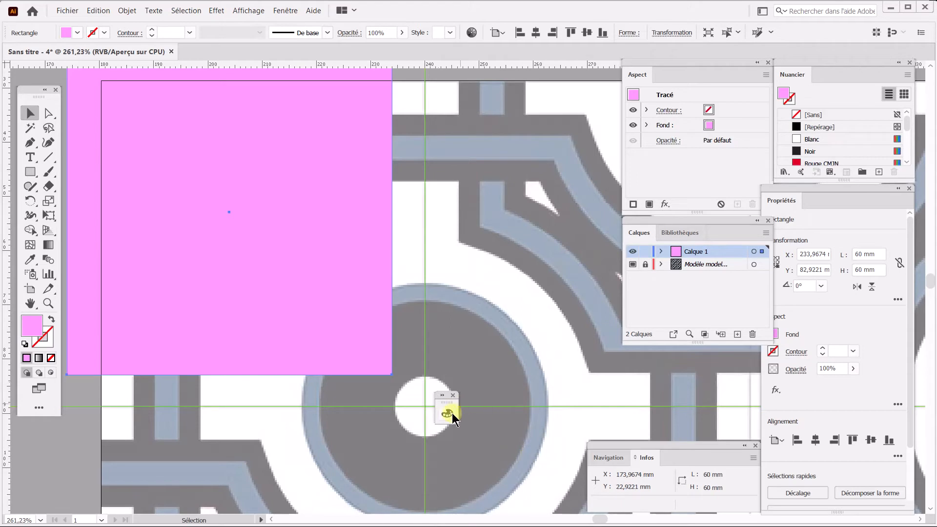
left_click_drag(486, 382, 608, 92)
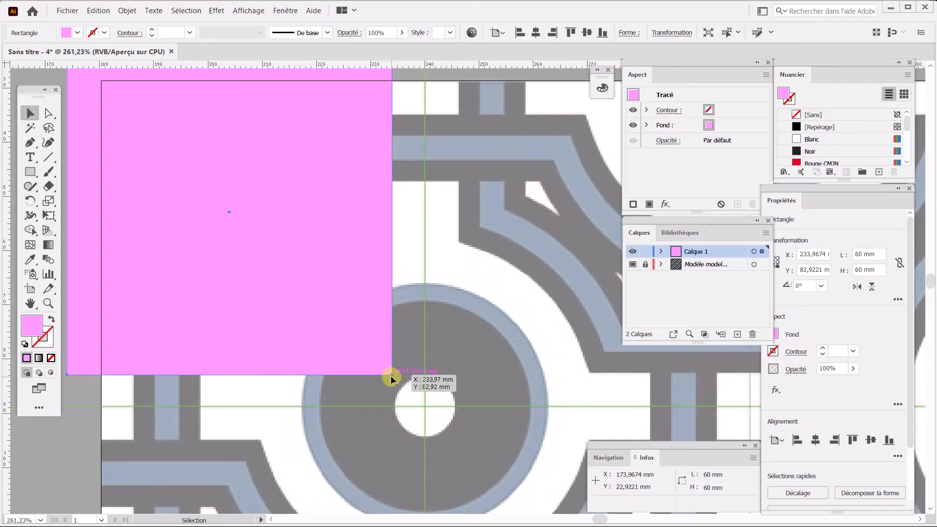
- Snap the square's lower-right corner to the crossing of the two guides and check the alignment up close
left_click_drag(392, 378, 424, 408)
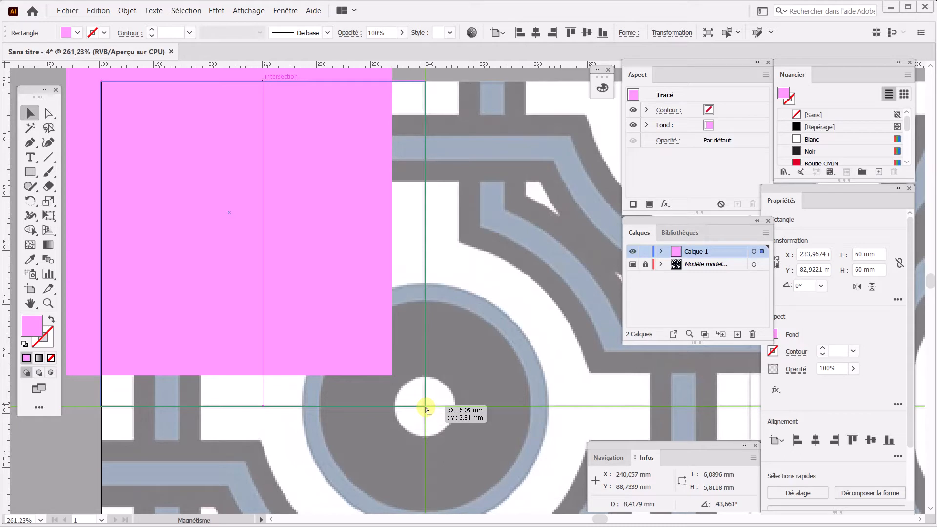
mouse_move(427, 410)
left_mouse_down()
mouse_move(406, 414)
mouse_move(425, 408)
left_mouse_up()
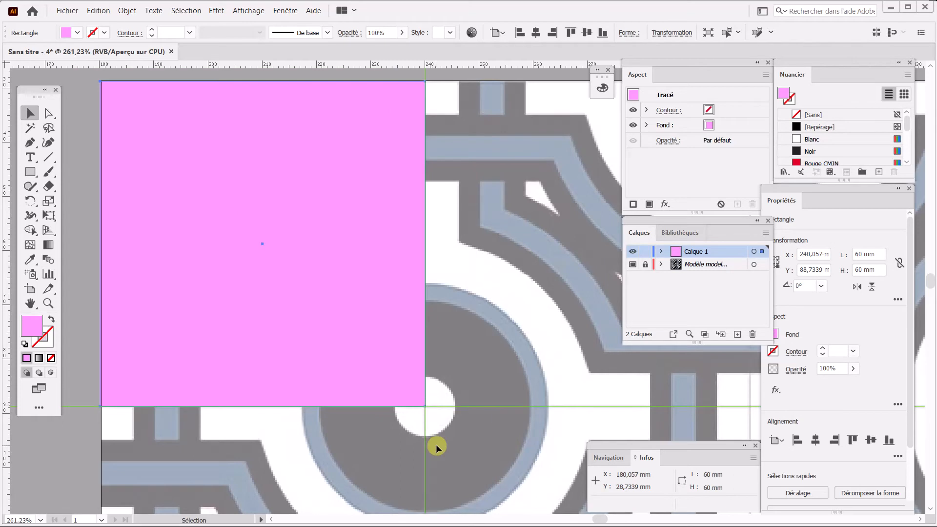
left_click(48, 303)
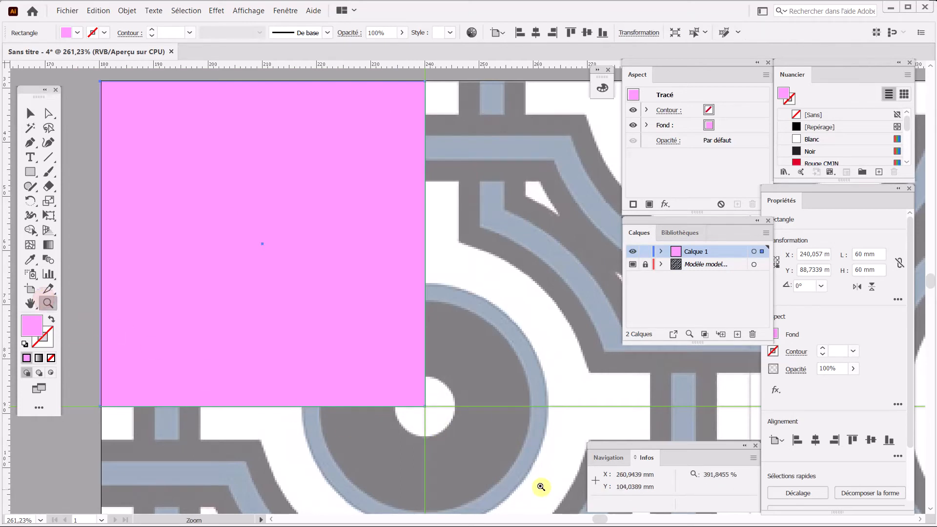
left_click_drag(435, 424, 403, 384)
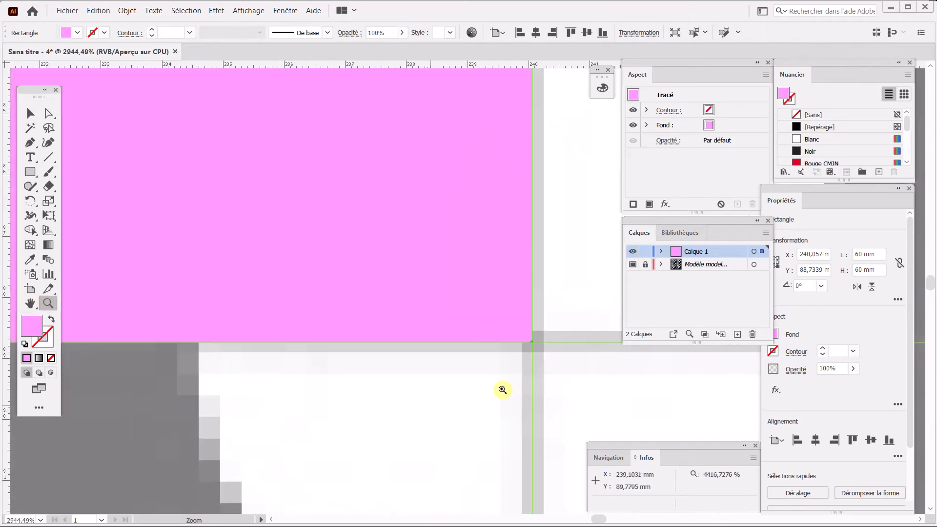
left_click_drag(546, 358, 522, 313)
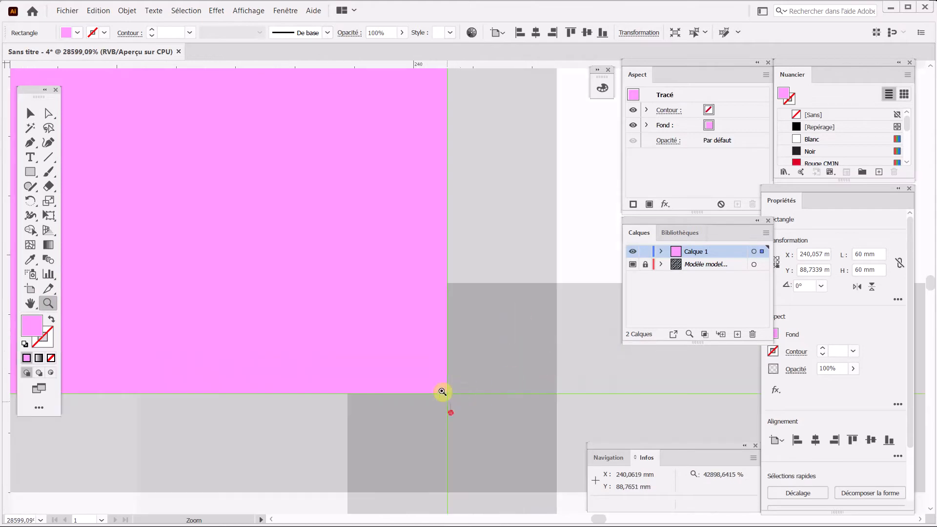
left_click(431, 376)
left_click_drag(559, 143, 510, 96)
left_click_drag(484, 164, 326, 328)
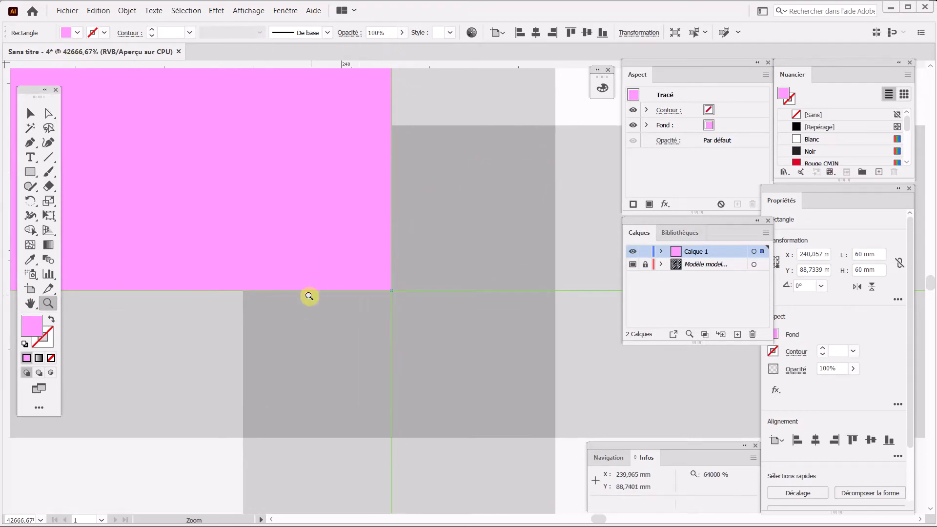
- Fit the artboard in view and convert the pink square into guides
double_click(30, 303)
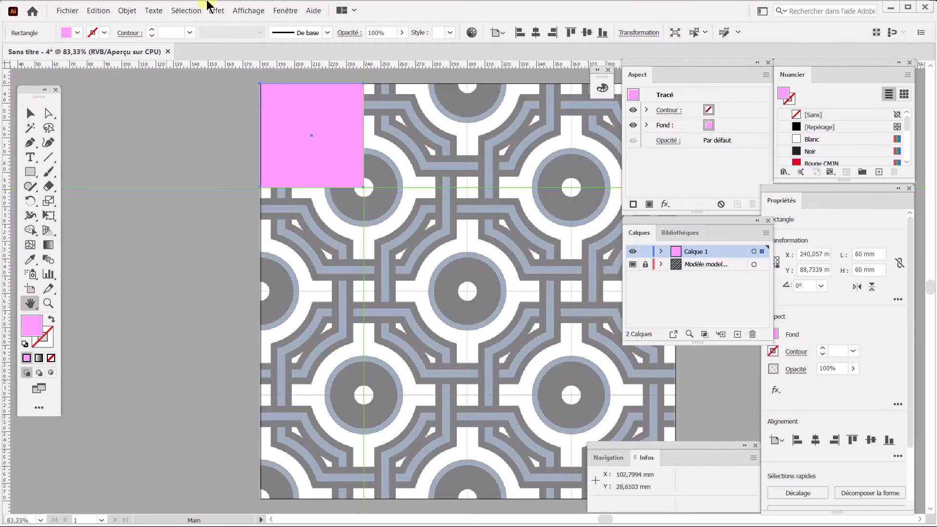
left_click(240, 11)
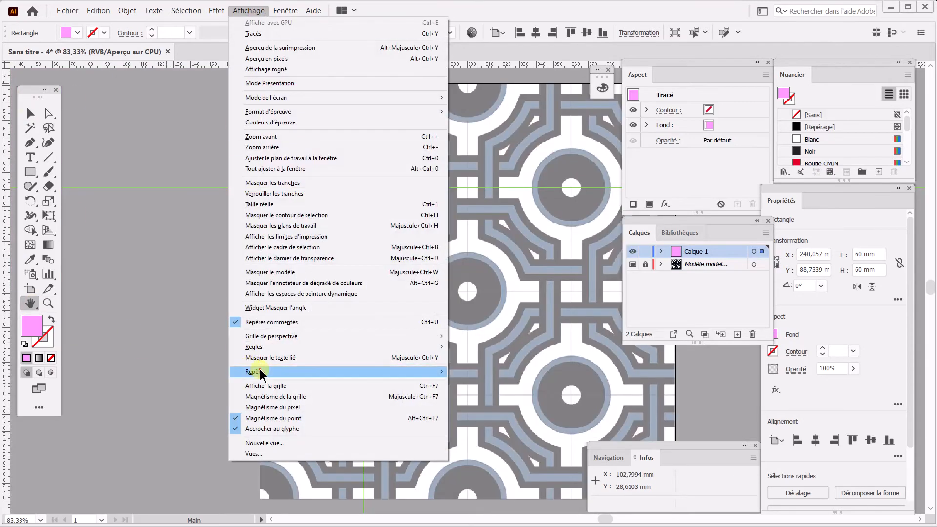
mouse_move(260, 371)
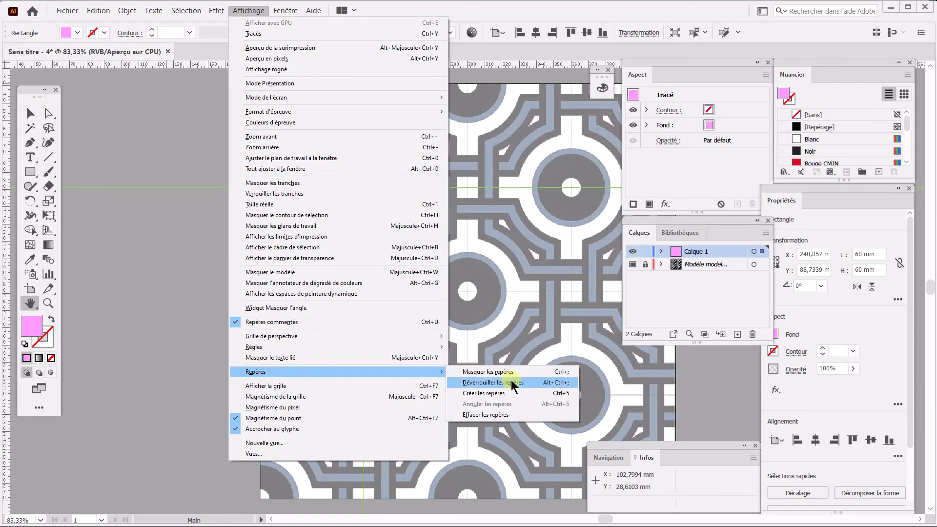
left_click(574, 395)
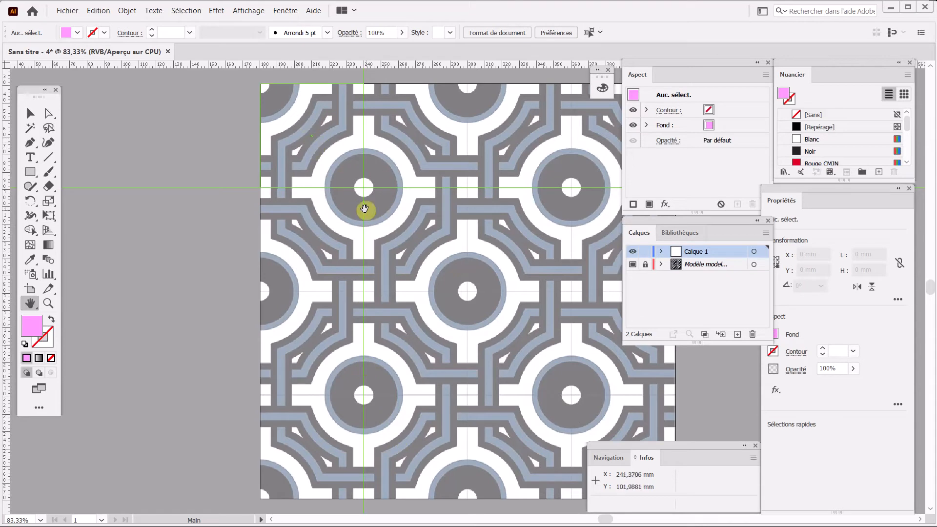
- Try to select the guides with a selection area above the artboard, and look at the guide locking options without changing them
left_click_drag(339, 215, 193, 268)
left_click_drag(28, 168, 80, 200)
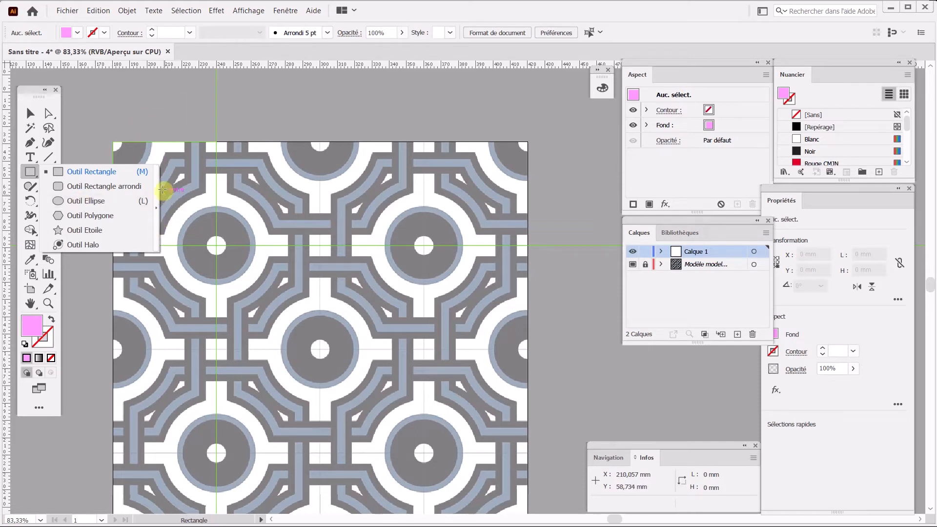
left_click(39, 111)
left_click(95, 106)
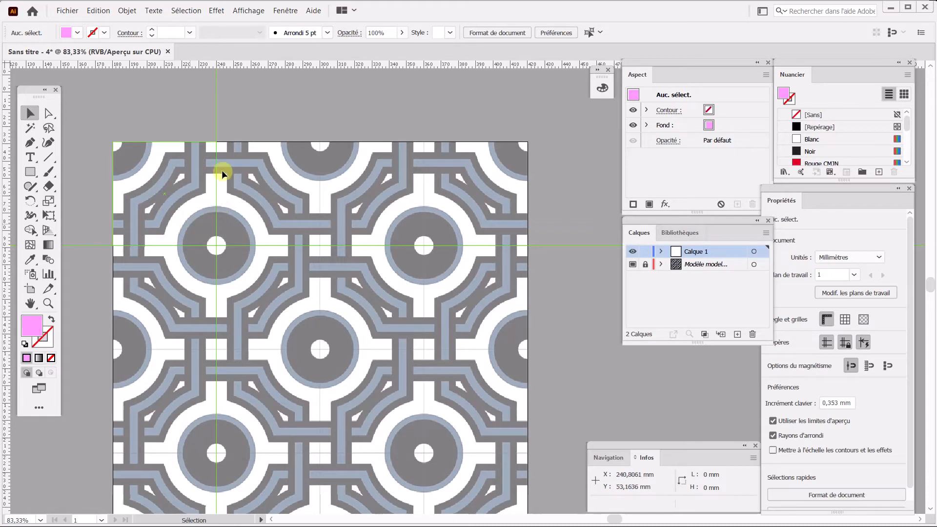
left_click_drag(221, 94, 182, 128)
left_click_drag(218, 103, 160, 119)
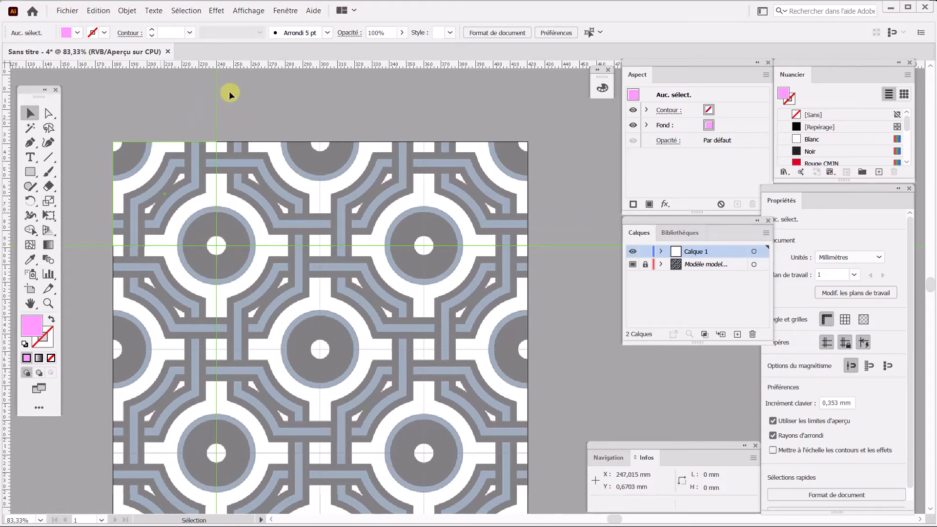
left_click(251, 10)
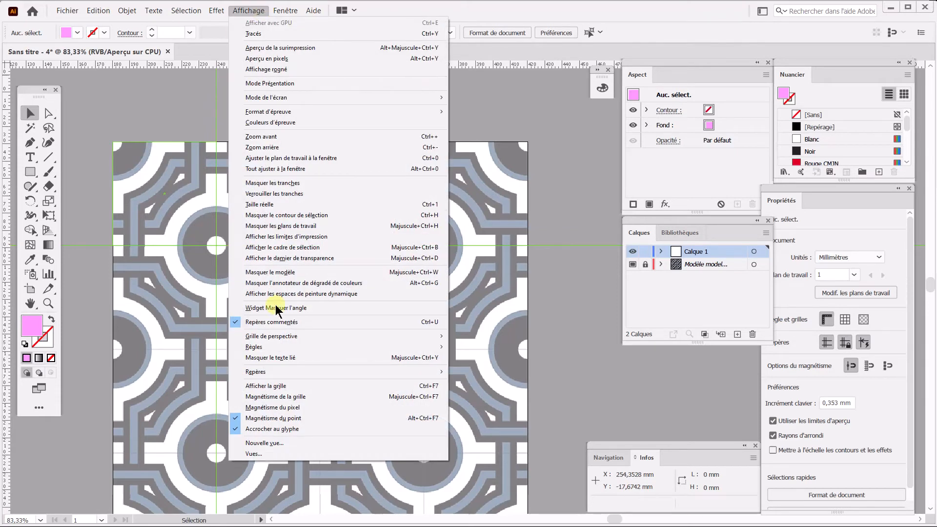
mouse_move(300, 375)
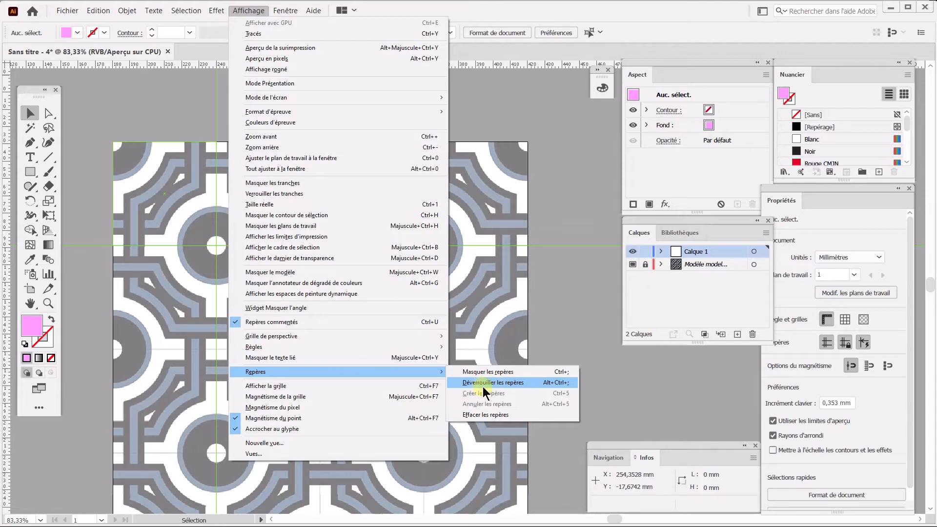
left_click(31, 112)
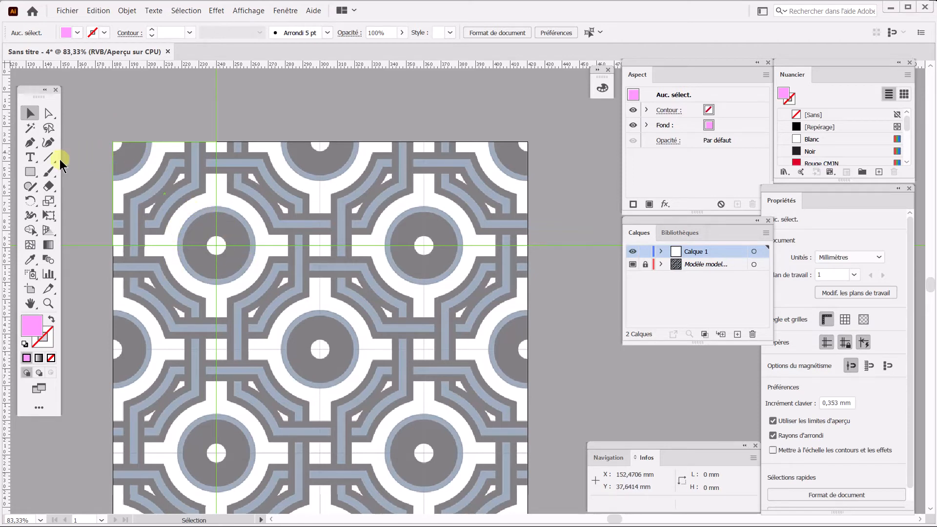
- Look through the shape tool variants and try switching to the Ellipse and Zoom tools
left_click(30, 175)
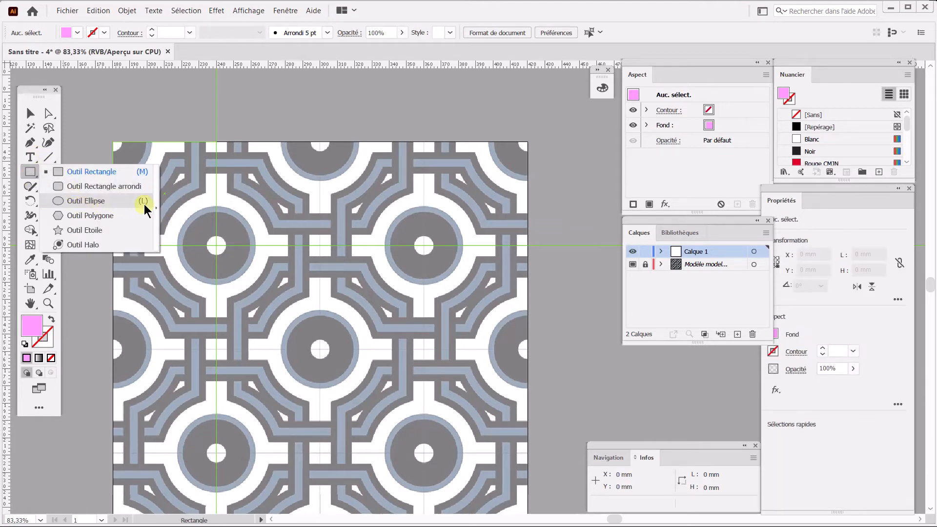
left_click(31, 113)
key("l")
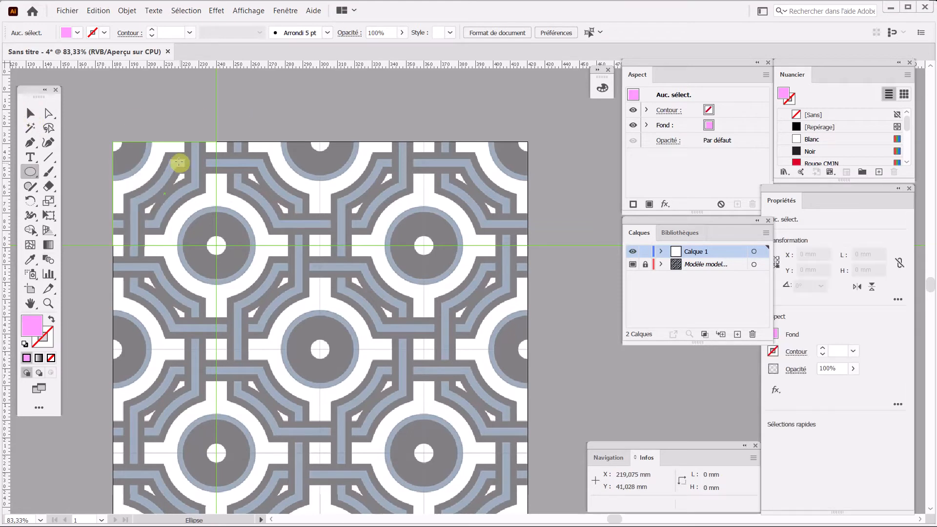
key("z")
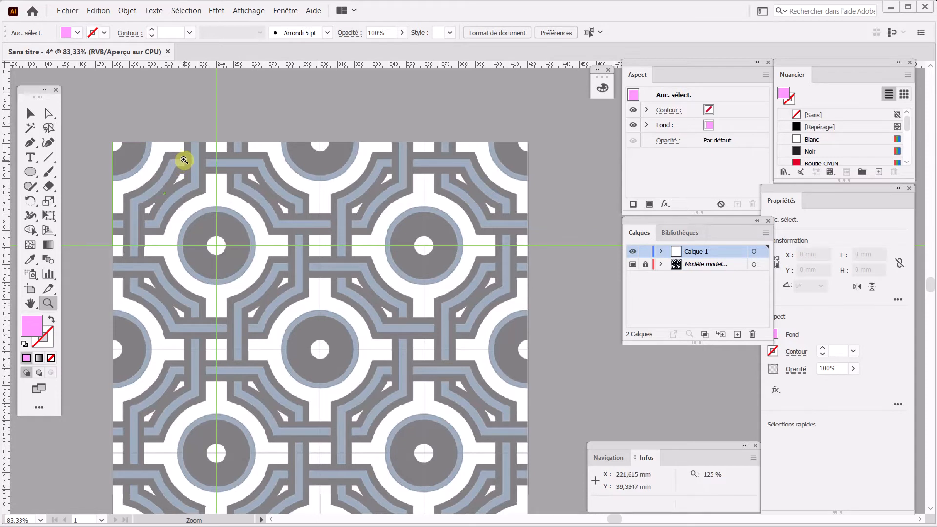
- Add the text "JE SUIUS EN TRAIN" followed by a run of Z's over the upper-left motif and move it slightly up
key("t")
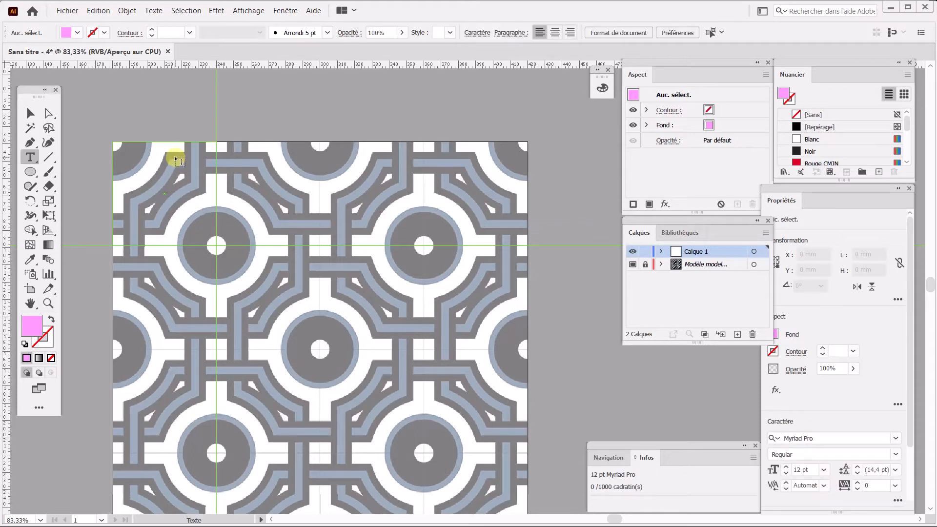
left_click(144, 166)
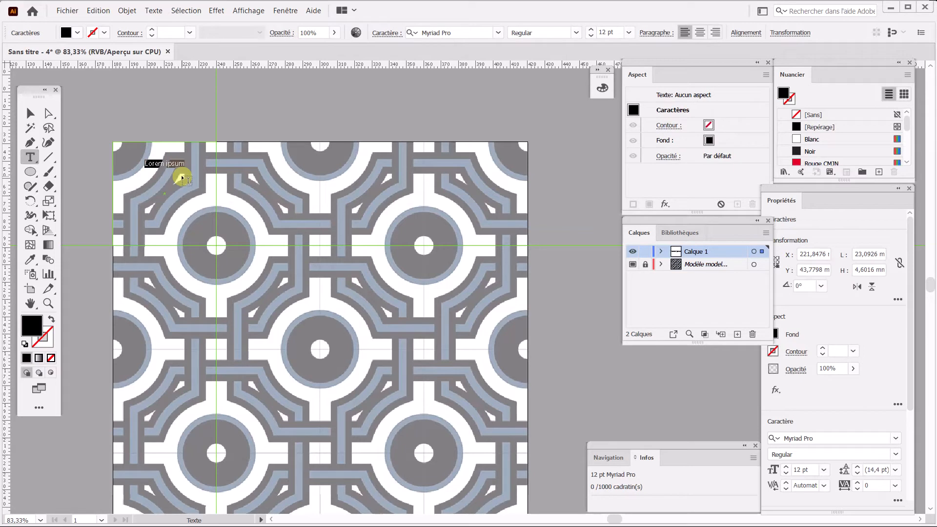
type("JE SUIUS EN TRAIN")
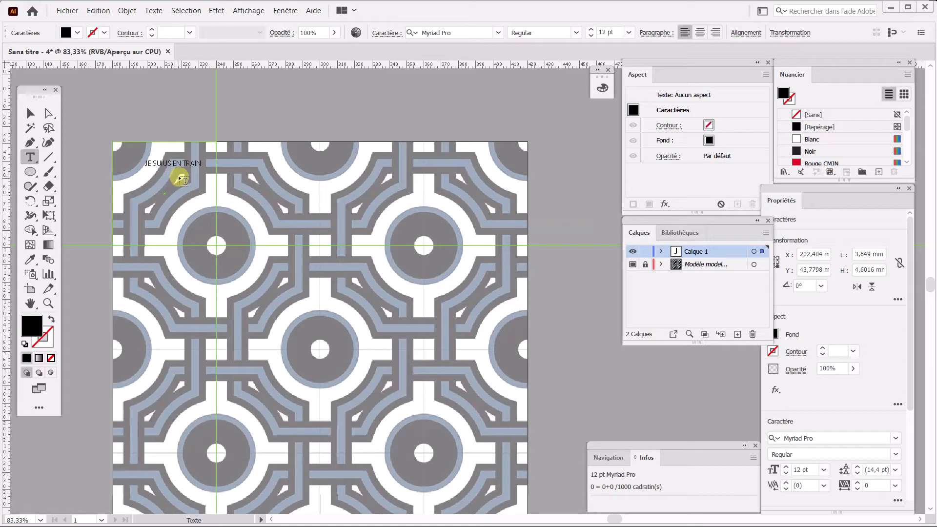
type("ZZZZZZZZZ")
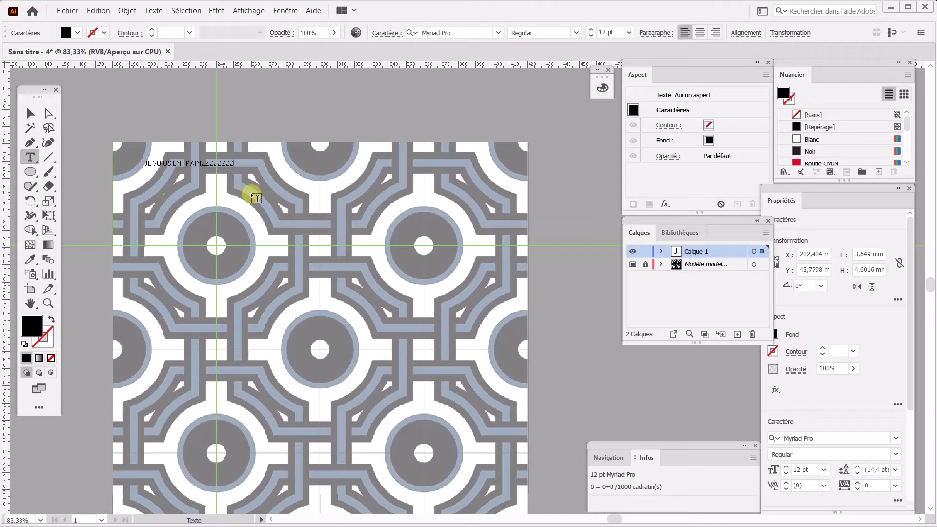
left_click(34, 116)
mouse_move(155, 162)
left_mouse_down()
mouse_move(142, 161)
mouse_move(157, 159)
left_mouse_up()
- Add a second text "ASTUCE" below the first one, leave text editing and switch to the Zoom tool
left_click(29, 159)
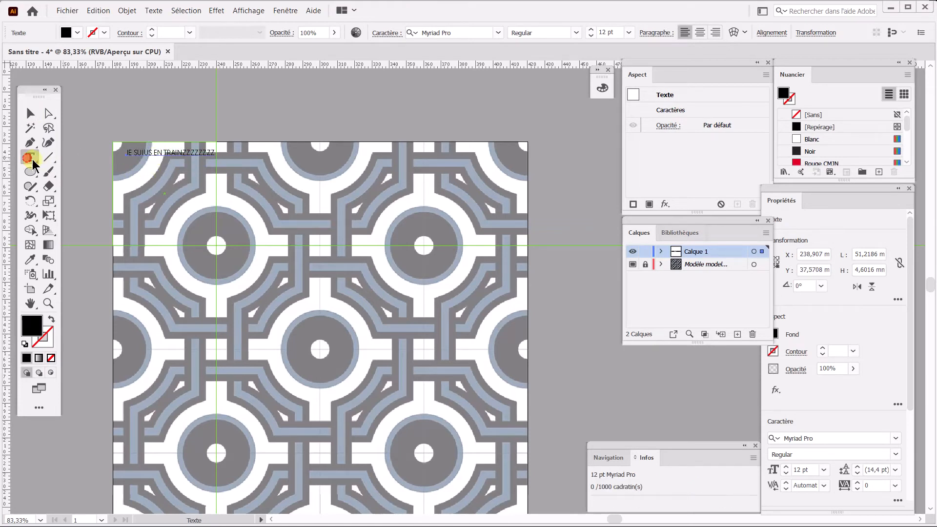
left_click(133, 177)
type("ASTUCE")
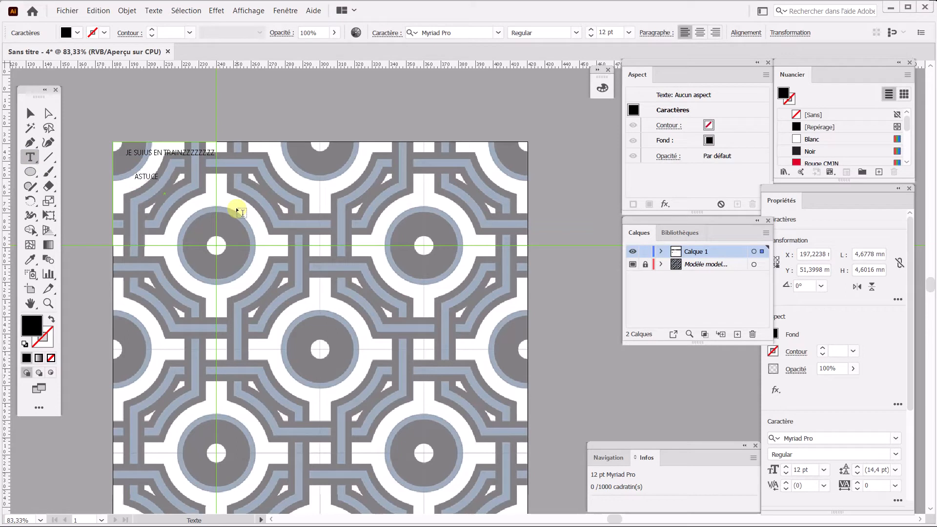
key("Escape")
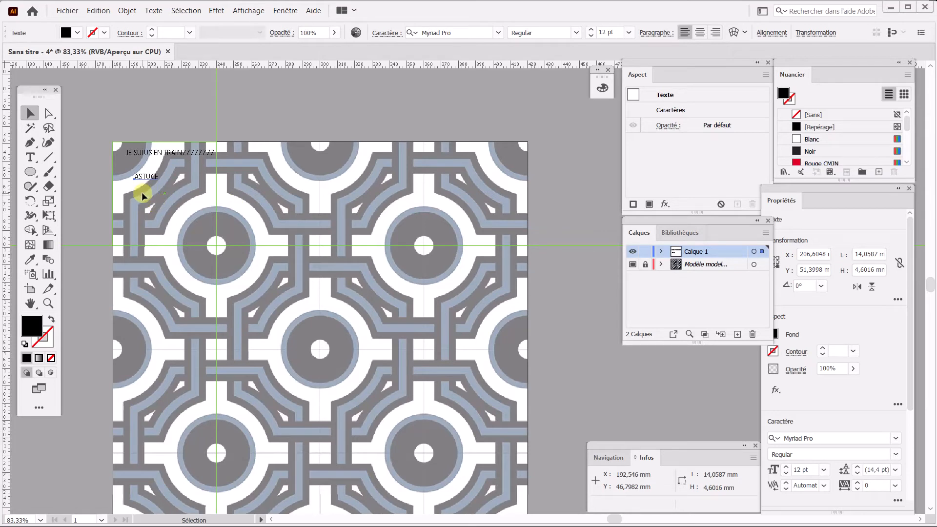
key("z")
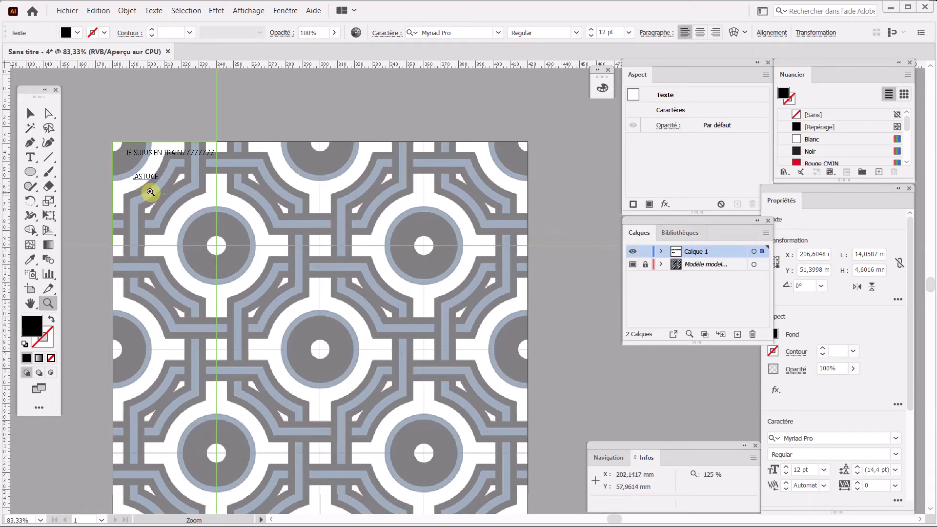
- Select both test texts in the artboard's upper-left corner and delete them
left_click(28, 113)
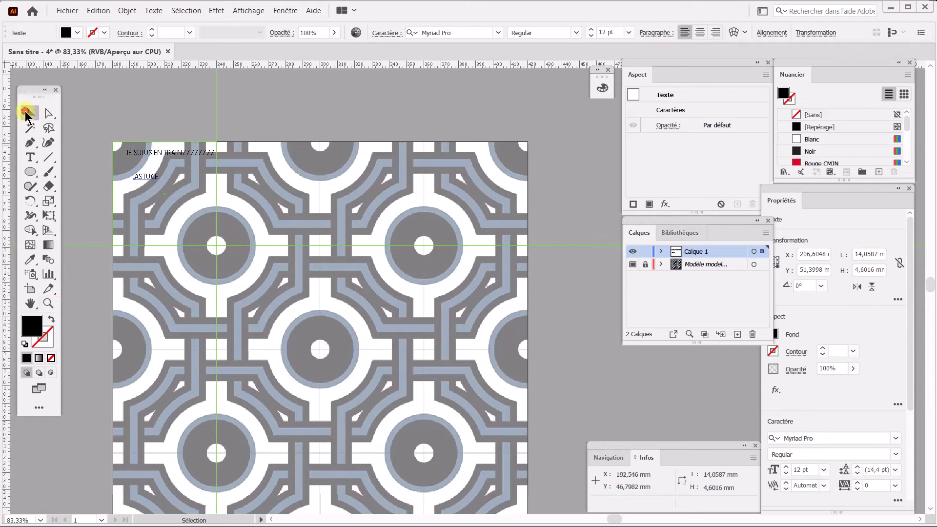
left_click_drag(118, 145, 166, 221)
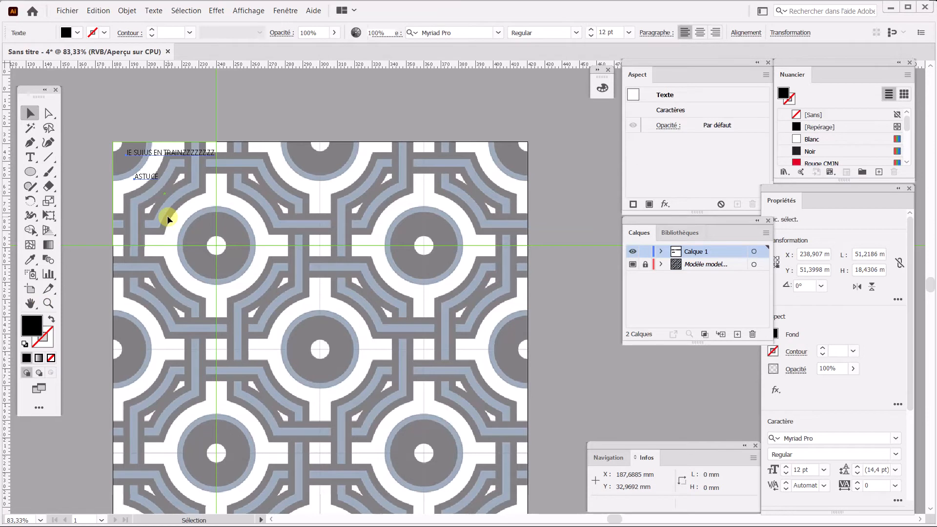
key("Delete")
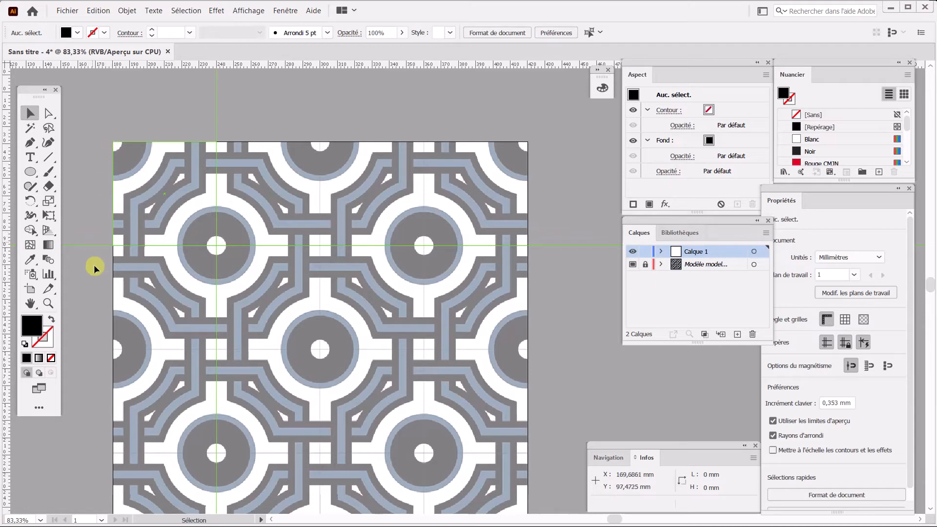
- Zoom in on the guide square in the artboard's upper-left corner and activate the Ellipse tool
left_click(48, 303)
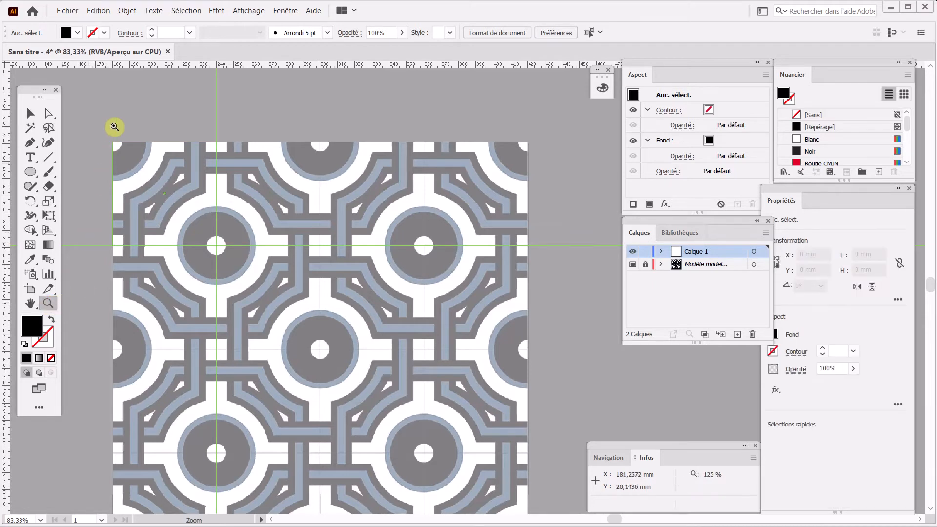
left_click_drag(103, 133, 225, 244)
left_click_drag(335, 279, 152, 262)
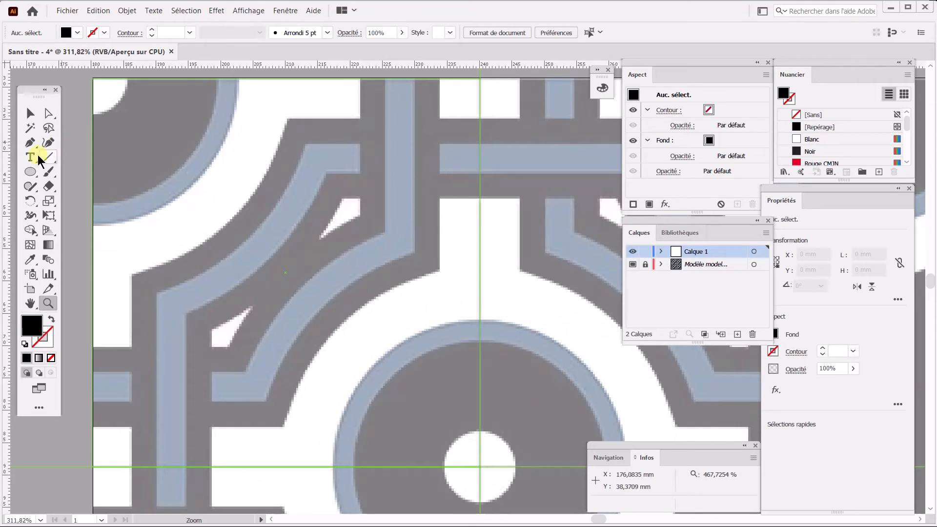
left_click(31, 172)
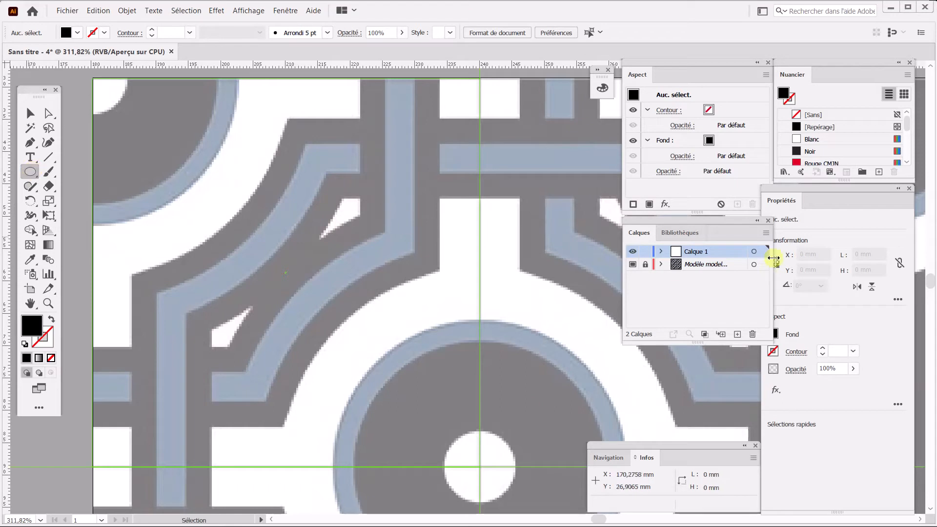
- Rename the layer Calque 1 as "repères"
left_click(707, 266)
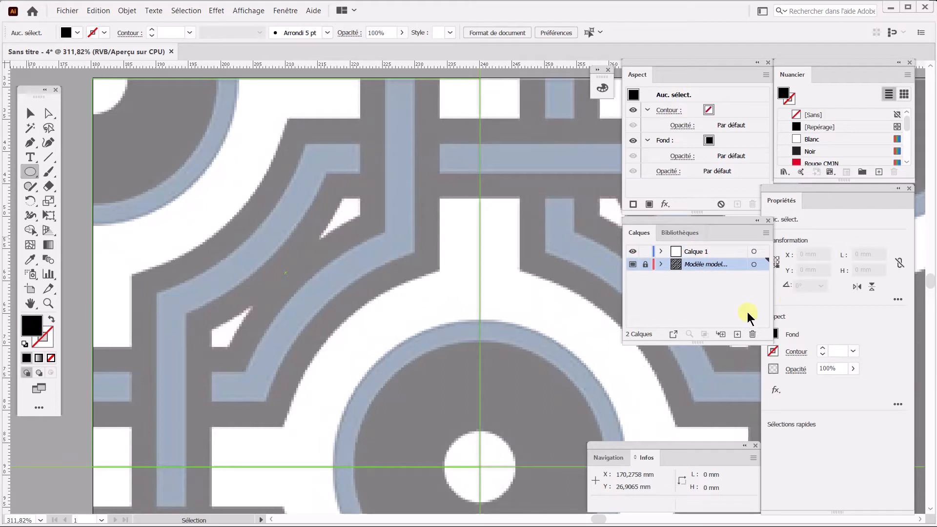
left_click(701, 251)
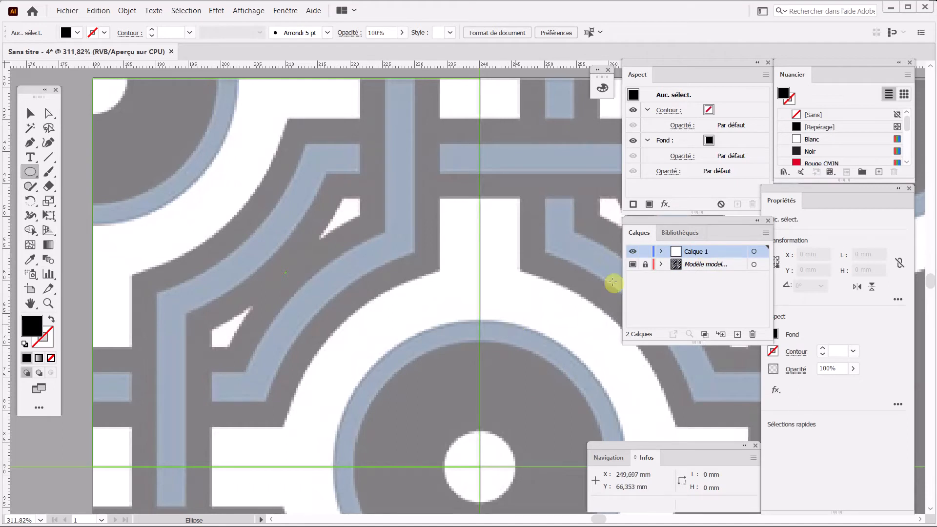
double_click(703, 252)
type("REP7RES")
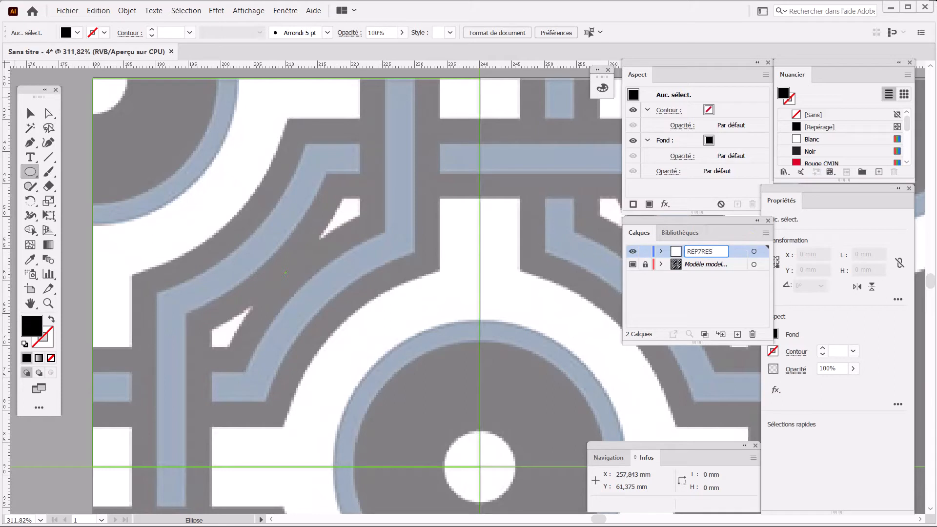
key("BackSpace")
key("BackSpace")
key("BackSpace")
key("BackSpace")
key("BackSpace")
key("BackSpace")
key("BackSpace")
type("repères")
key("Return")
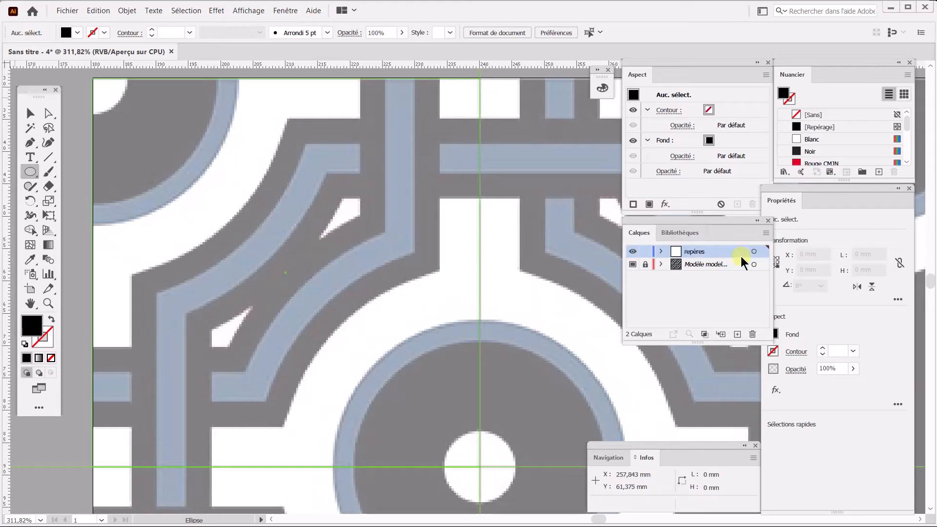
- Create a new layer named "cercles" above the repères layer
left_click(737, 335, "alt")
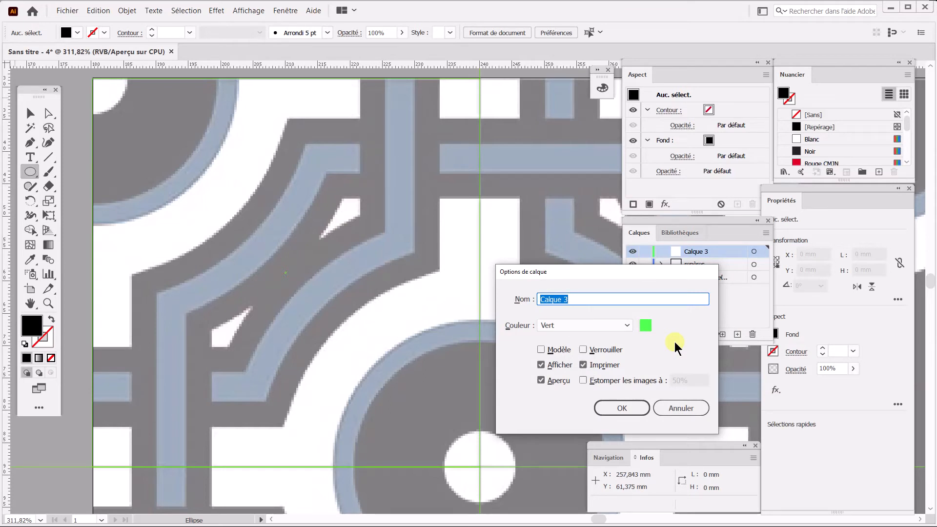
type("cerces")
key("Left")
key("Left")
type("l")
key("Return")
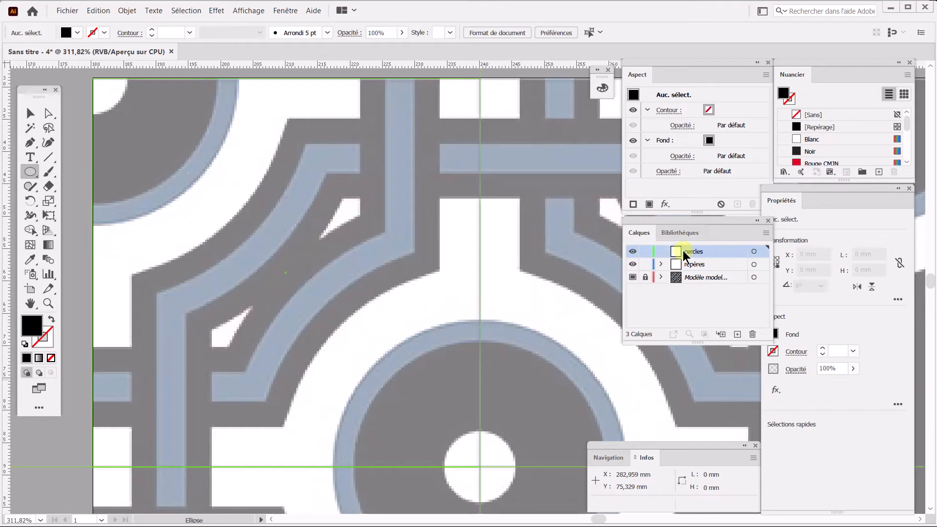
- Expand the repères and template layers, then enlarge the layer list and move it clear of the properties
left_click(661, 264)
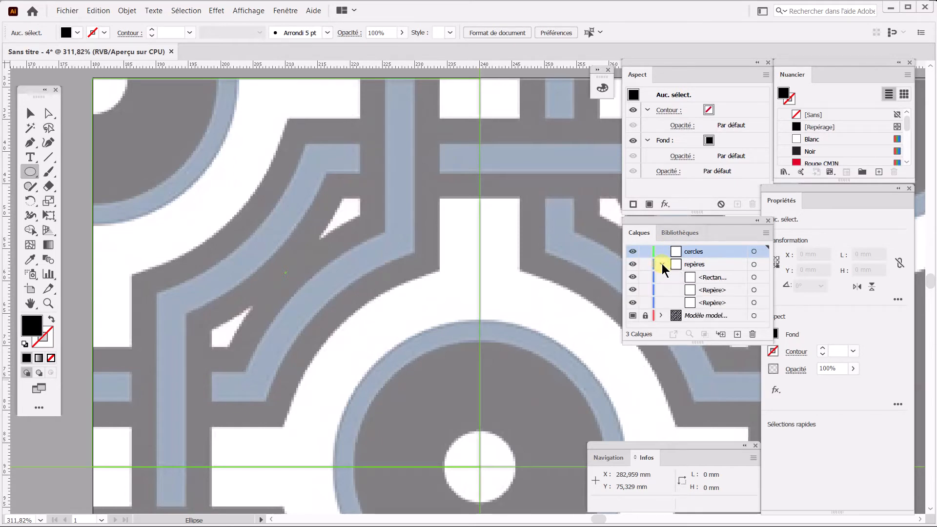
left_click(661, 315)
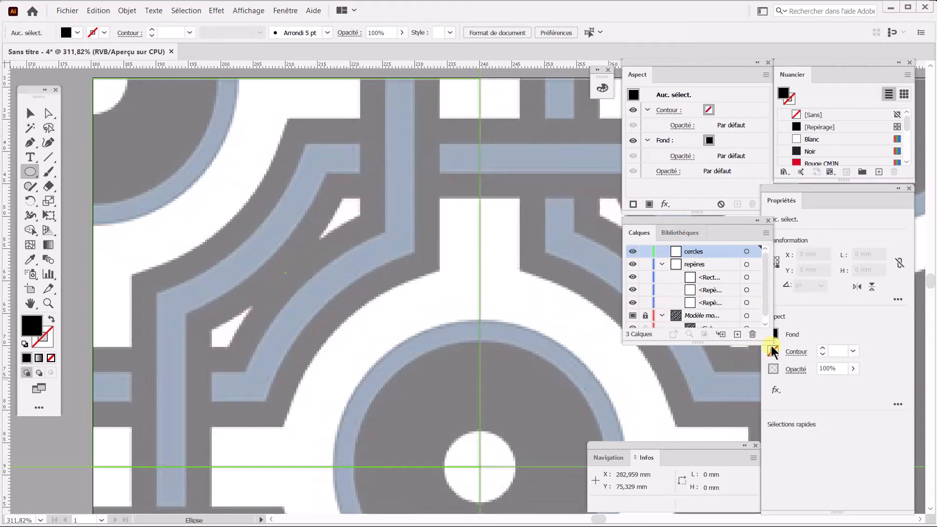
left_click_drag(770, 345, 847, 400)
left_click_drag(768, 223, 681, 233)
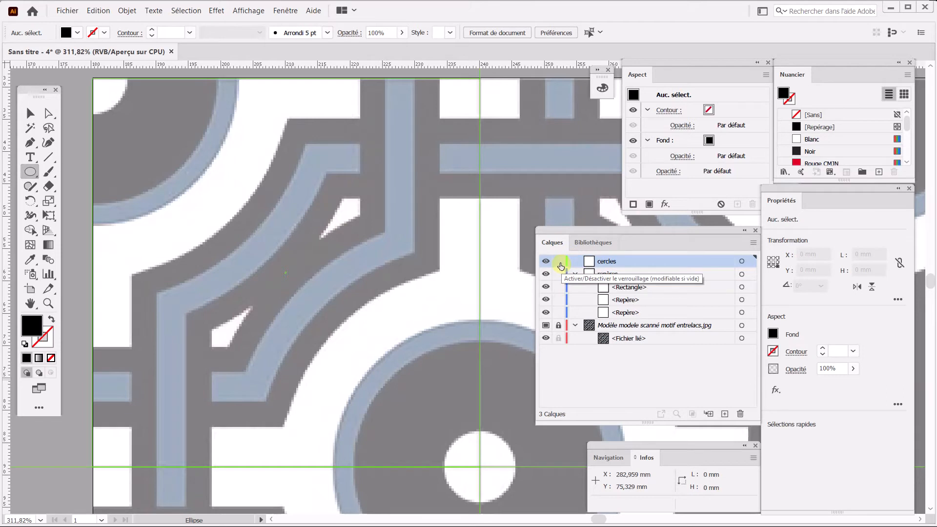
- Set the colour of the cercles layer to Magenta
double_click(717, 262)
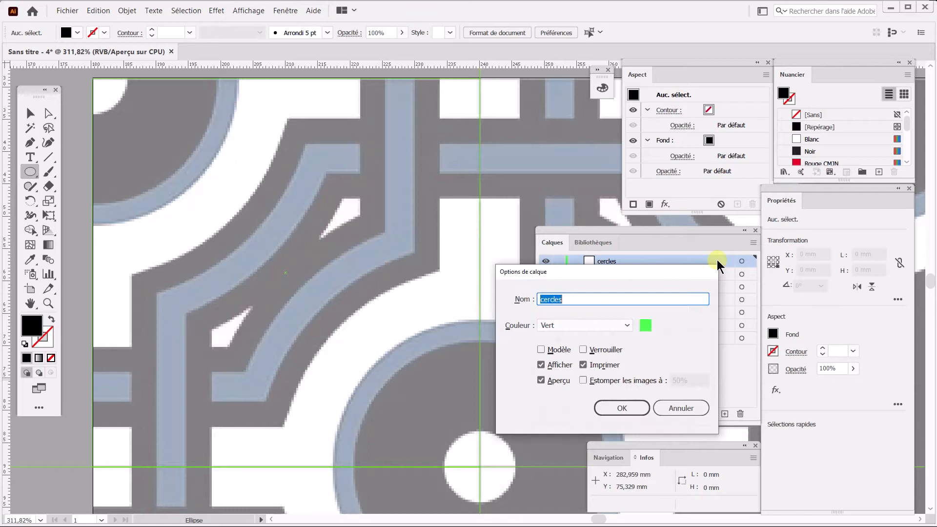
left_click(615, 325)
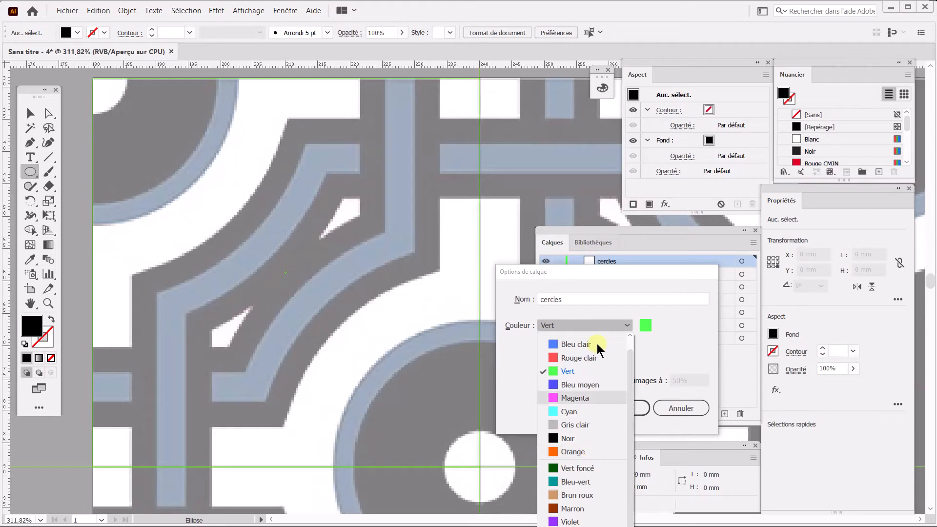
left_click_drag(627, 276, 437, 307)
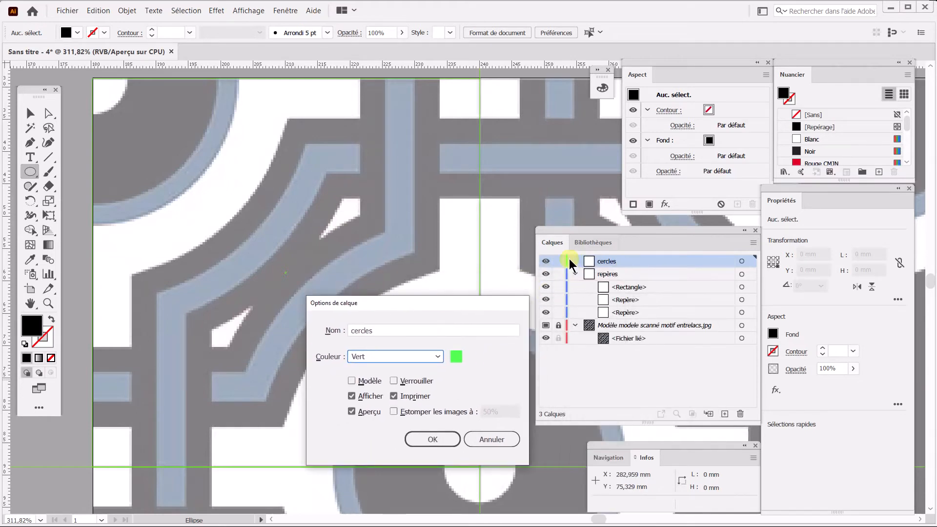
left_click(400, 355)
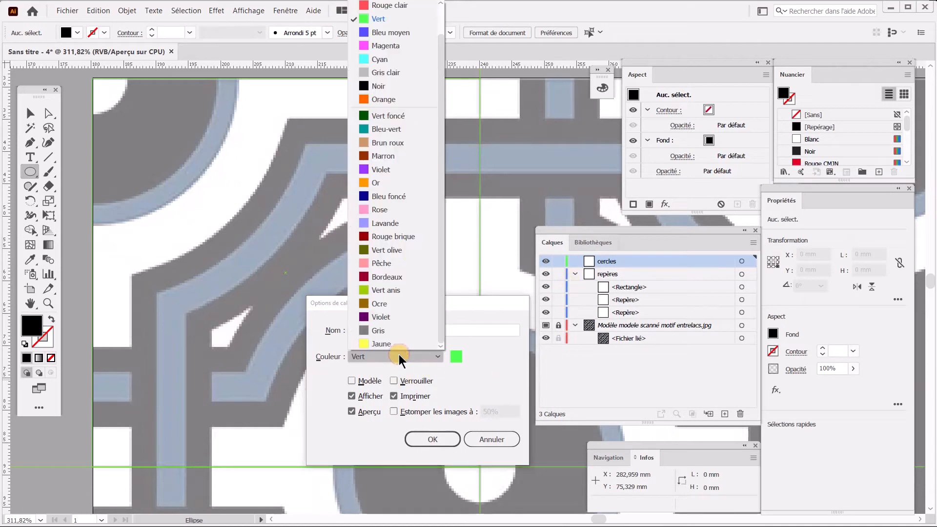
left_click(383, 45)
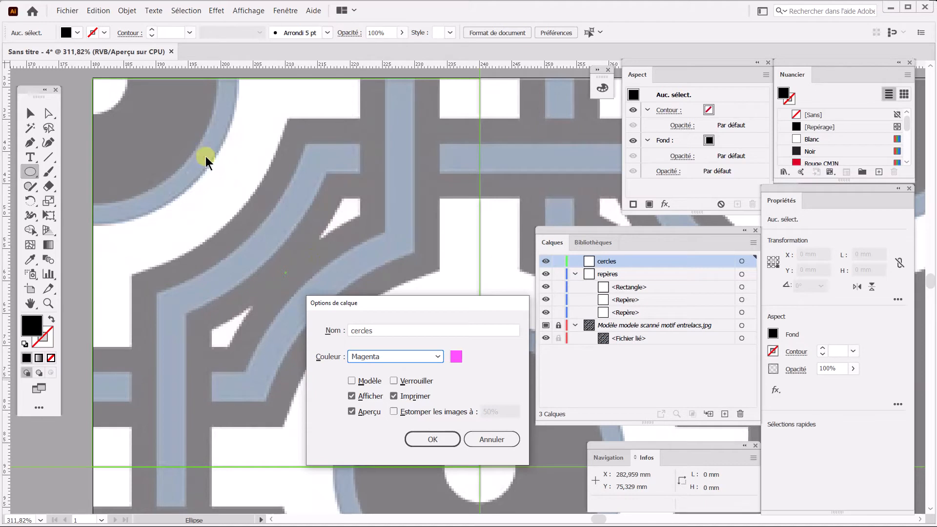
left_click(420, 438)
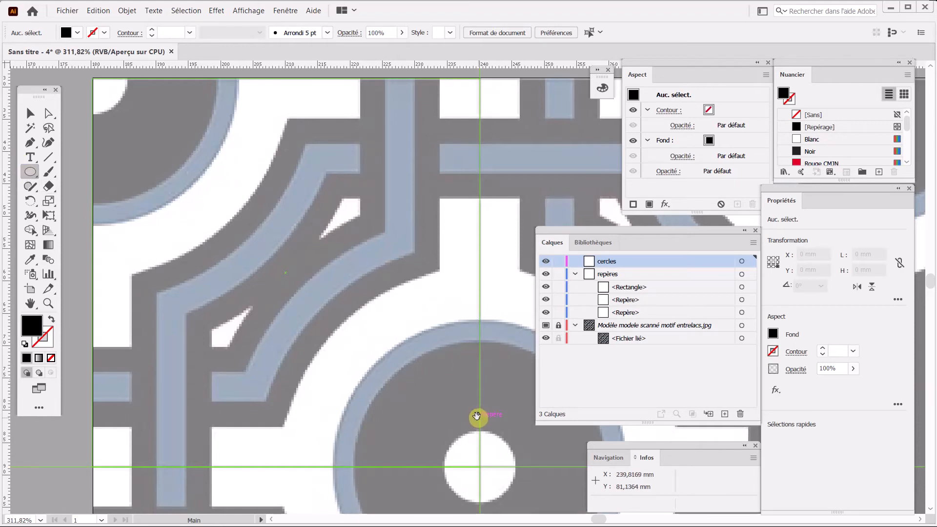
- Draw a black circle about 45 mm in diameter centred on the guide crossing, matching the blue ring's outer edge, and hide the cercles layer
left_click_drag(475, 416, 261, 192)
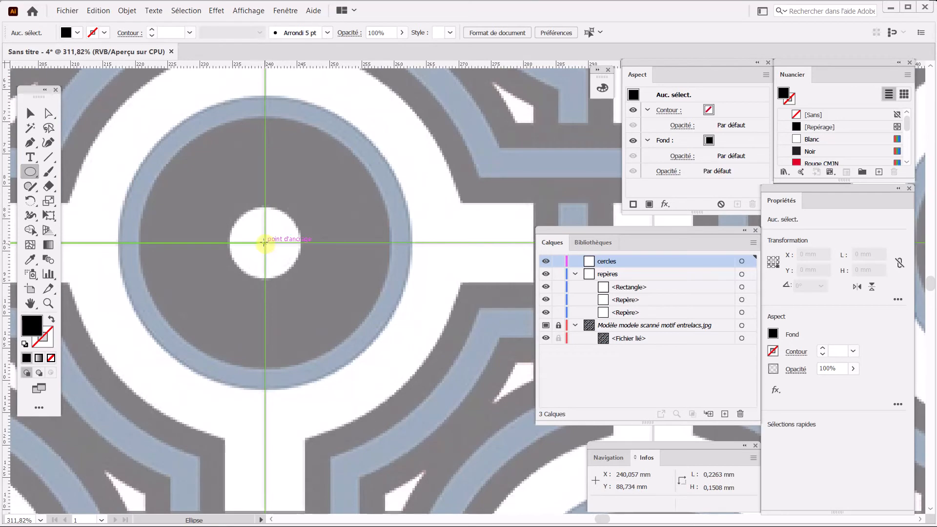
left_click_drag(264, 243, 411, 165)
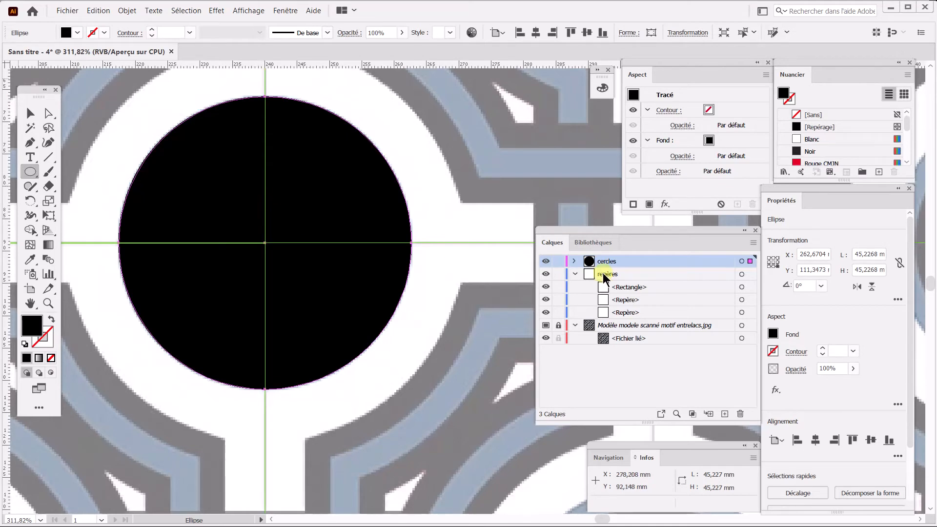
left_click(546, 262)
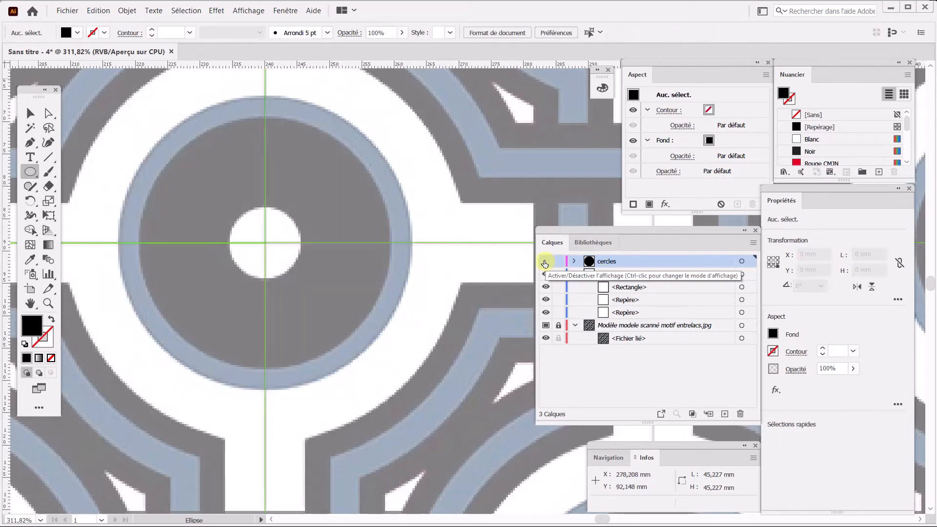
- Show the cercles layer and switch the whole document to outline view to compare the circle with the blue ring
left_click(545, 262)
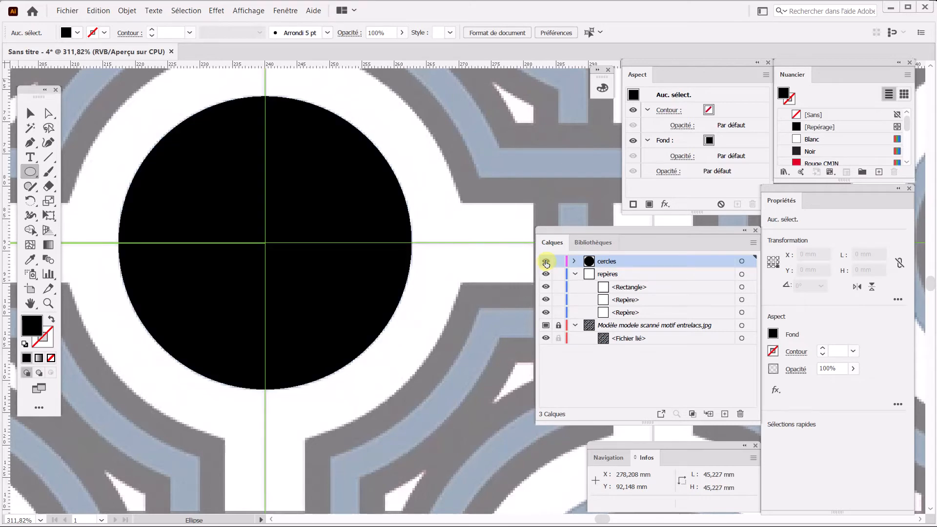
left_click(247, 11)
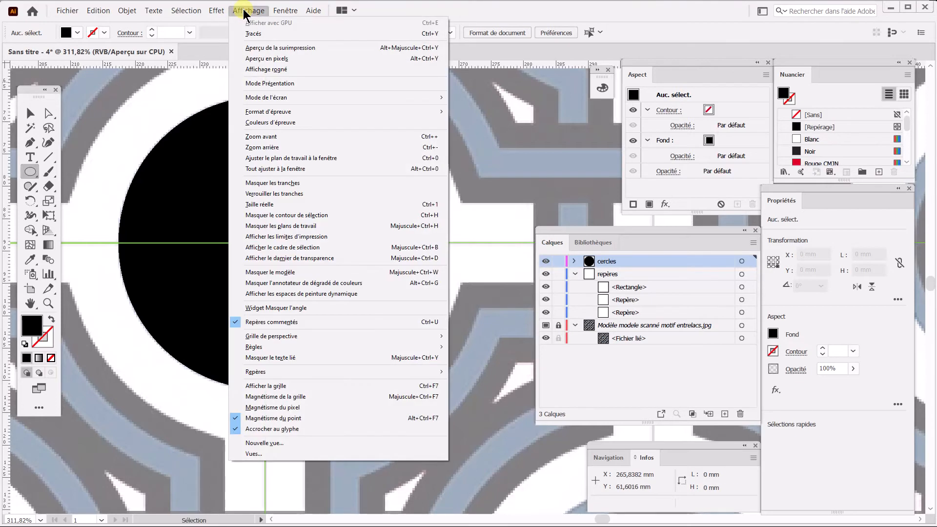
left_click(250, 30)
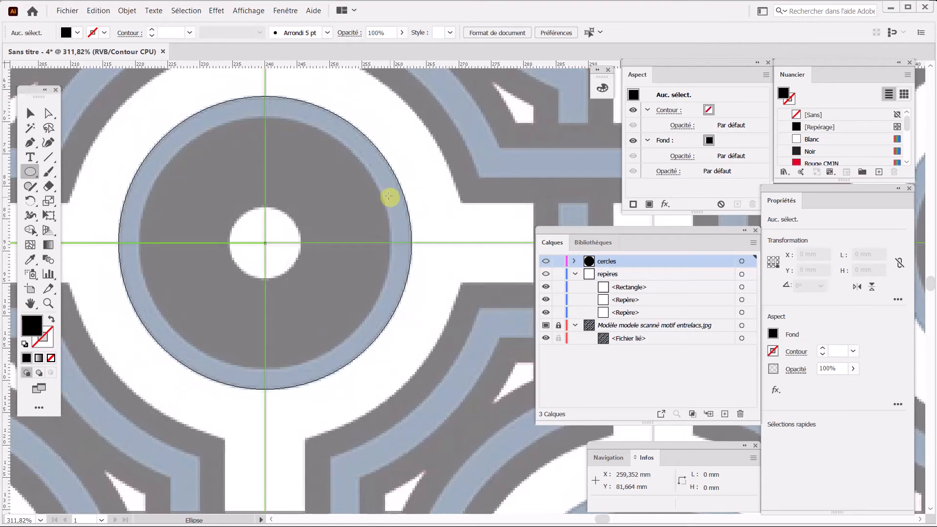
left_click(30, 113)
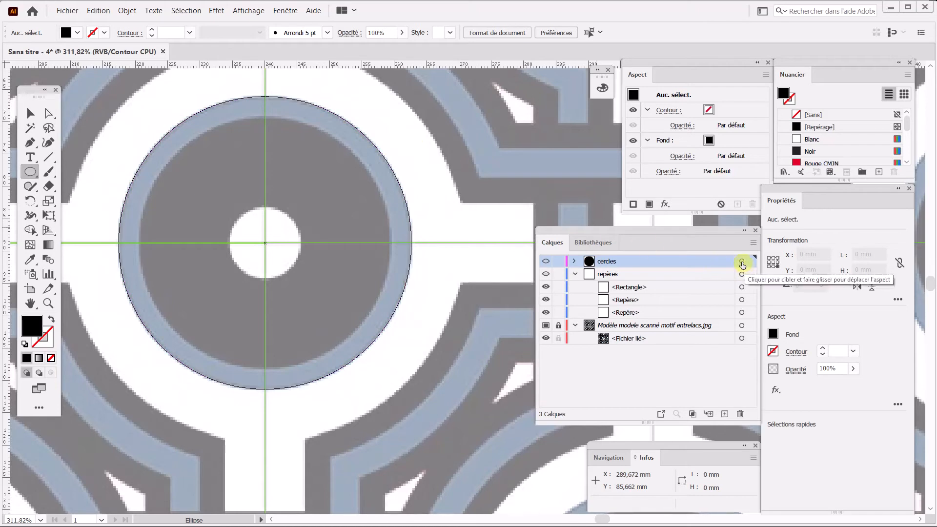
left_click(574, 261)
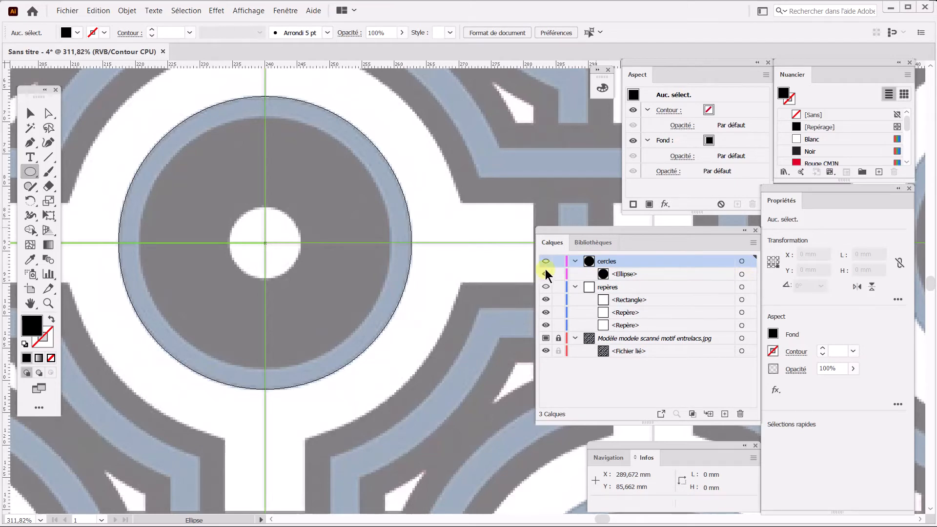
left_click(574, 261)
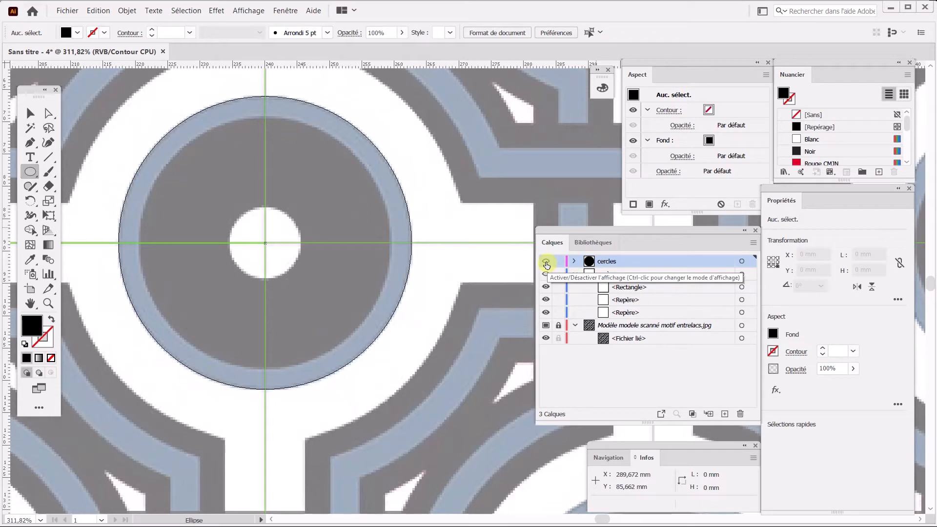
- Return the document to preview and display only the cercles layer in outline mode
left_click(244, 13)
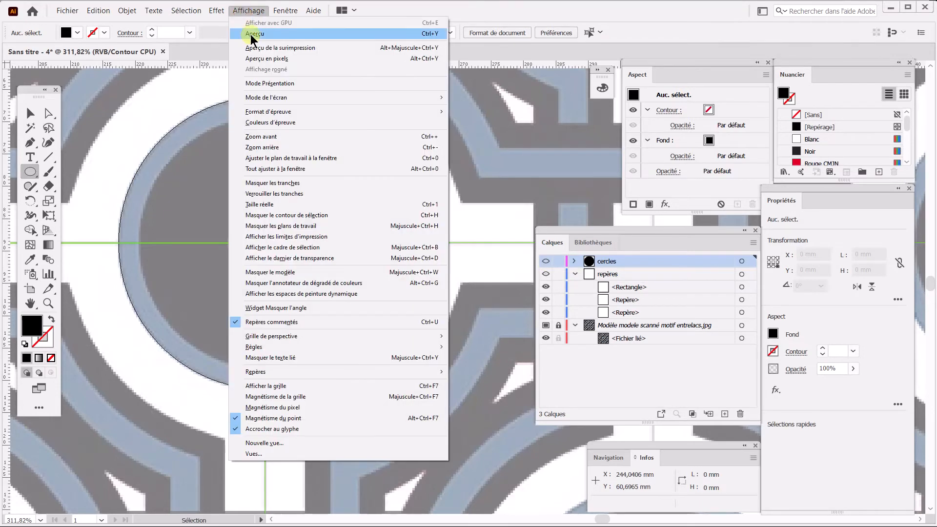
left_click(251, 34)
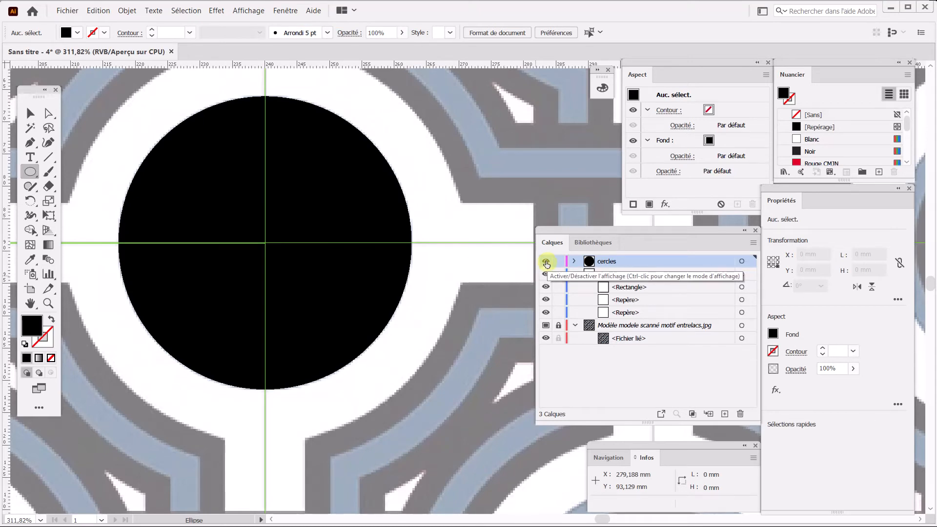
left_click(546, 263, "ctrl")
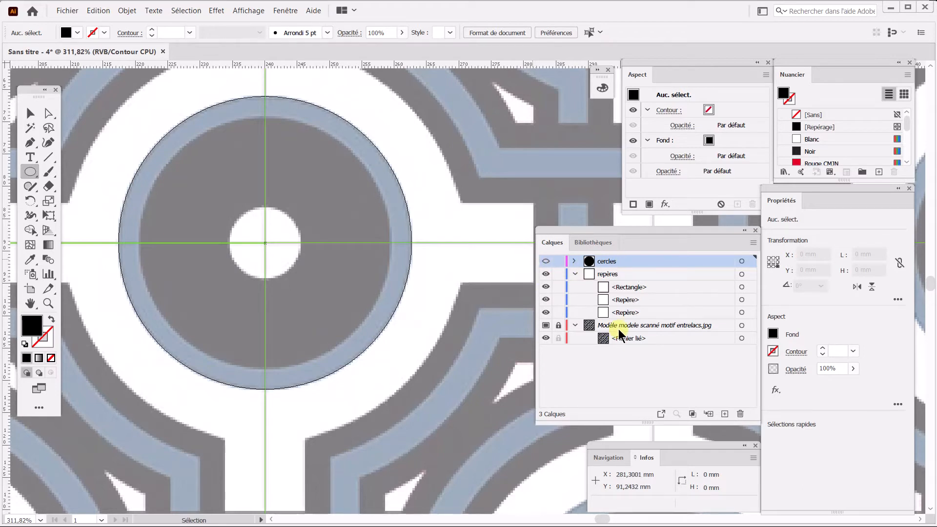
left_click(547, 262, "ctrl")
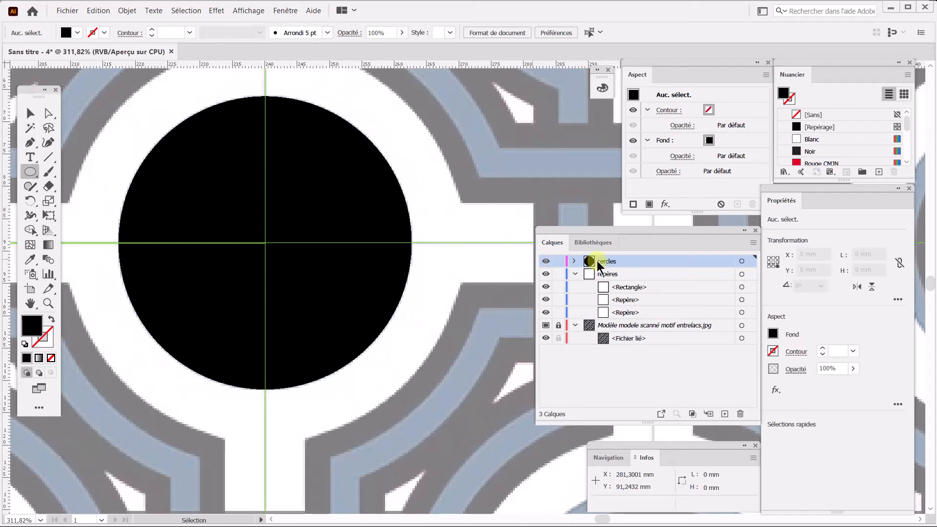
left_click(546, 262, "ctrl")
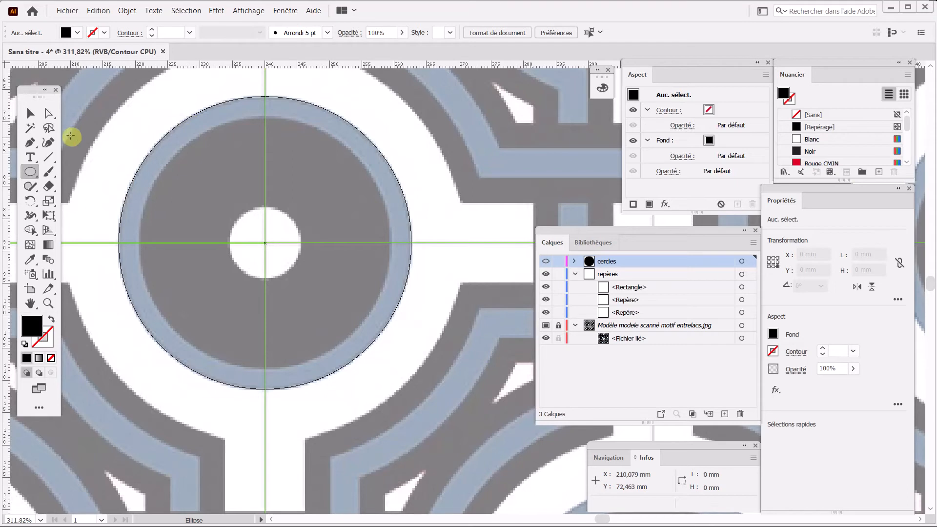
- Target the artwork on the cercles layer and sample the dimmed template's blue as the circle's fill with the Eyedropper
left_click(743, 261)
left_click(30, 260)
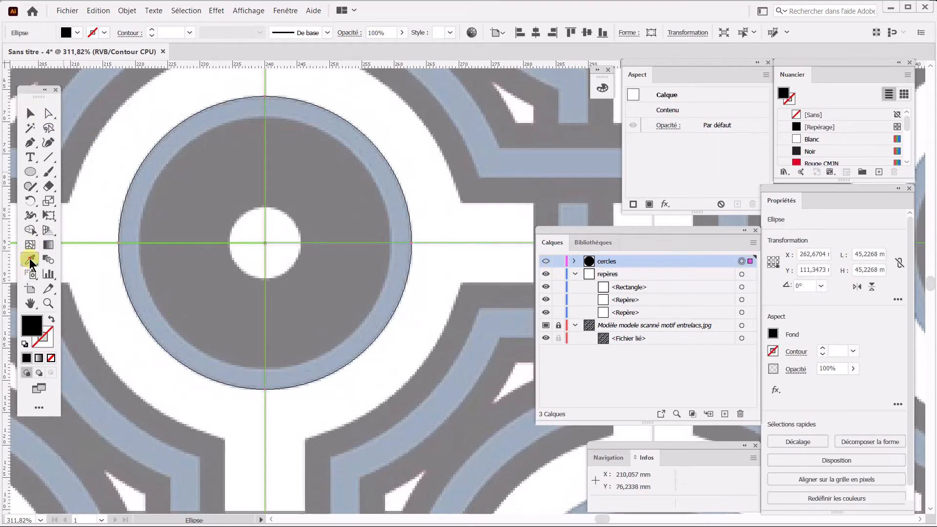
left_click(326, 120)
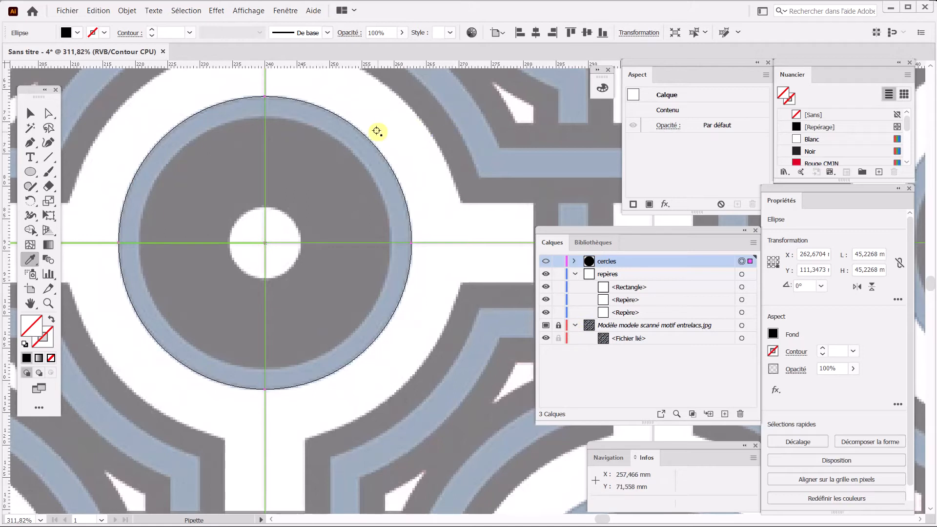
left_click(480, 134)
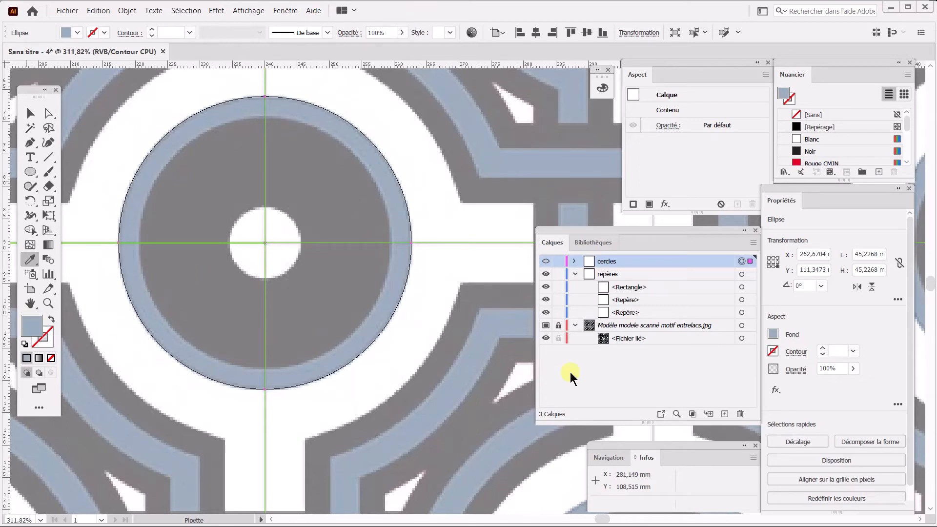
- Turn off image dimming on the template layer and resample the ring's full-strength blue as the circle's fill
double_click(715, 324)
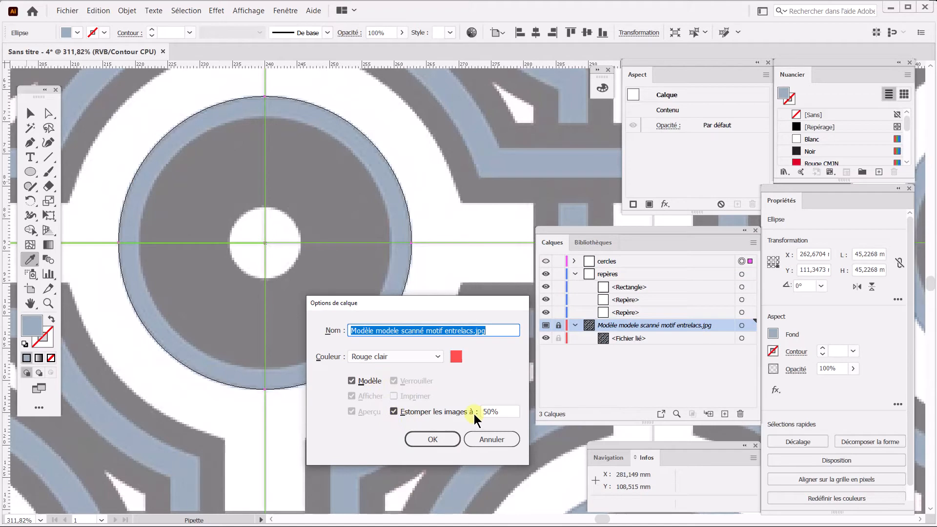
left_click(497, 412)
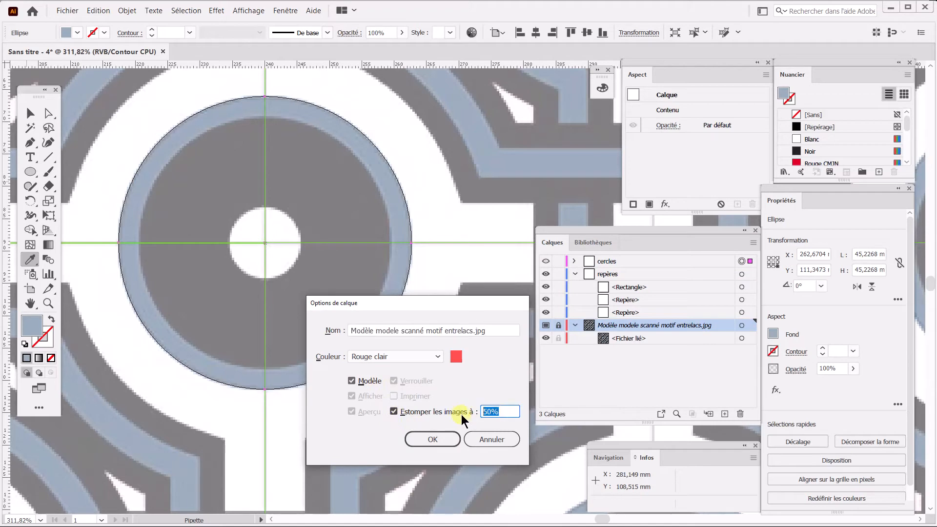
left_click(410, 412)
left_click(430, 442)
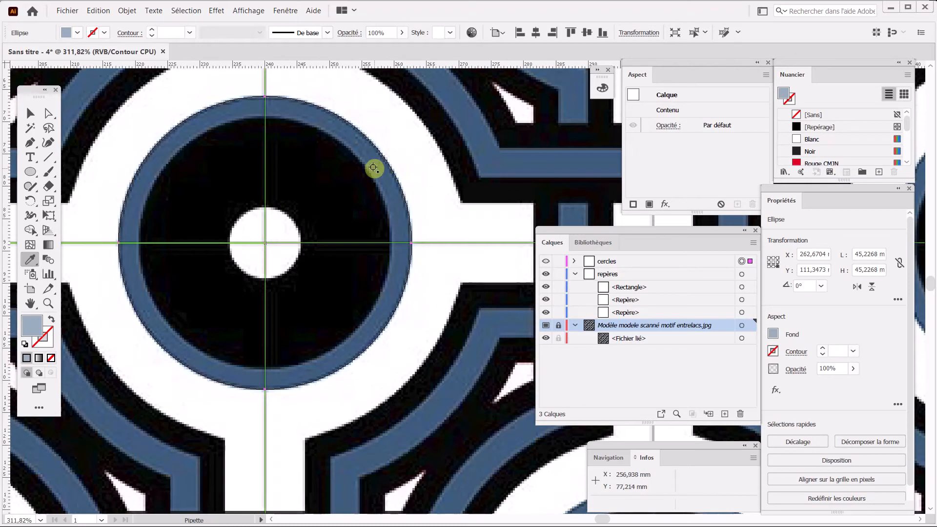
left_click(377, 167)
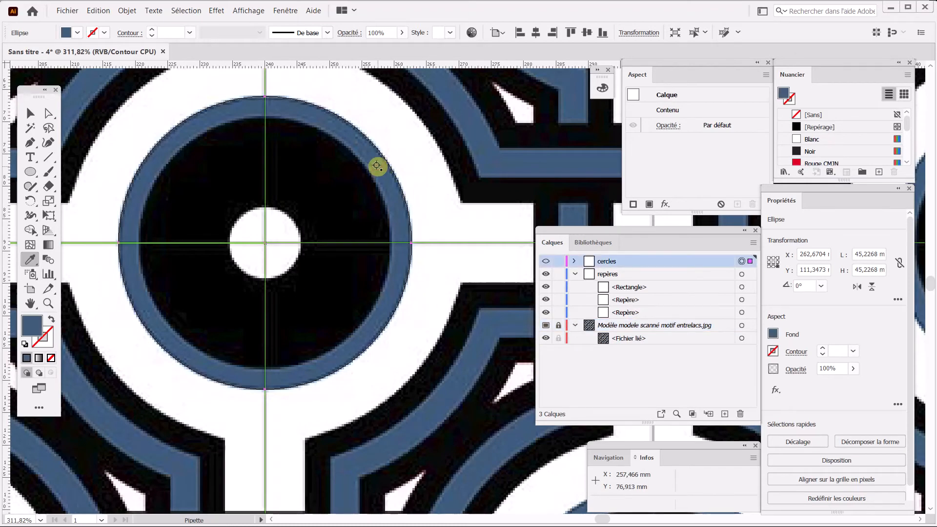
- Return the cercles layer to preview and save its blue as a global swatch named "*bleu grand cercle", without adding it to the library
left_click(546, 263, "ctrl")
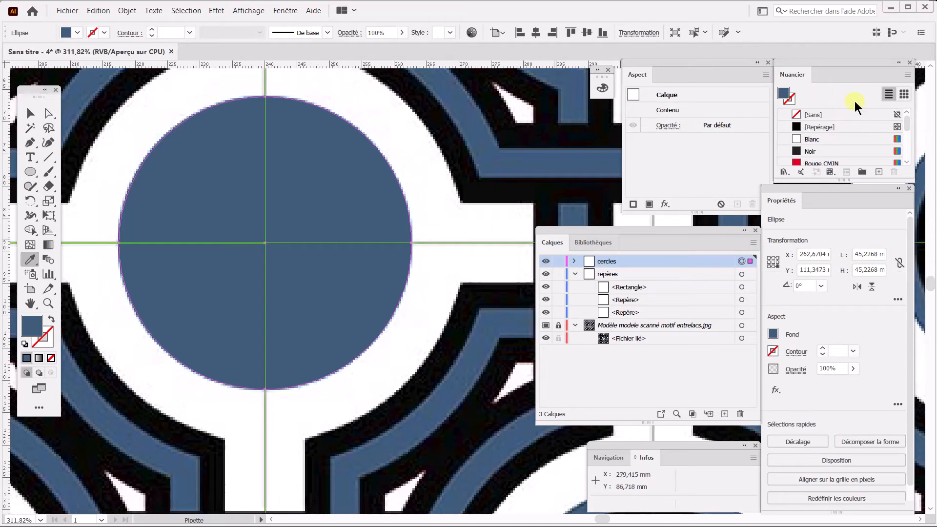
left_click(880, 170)
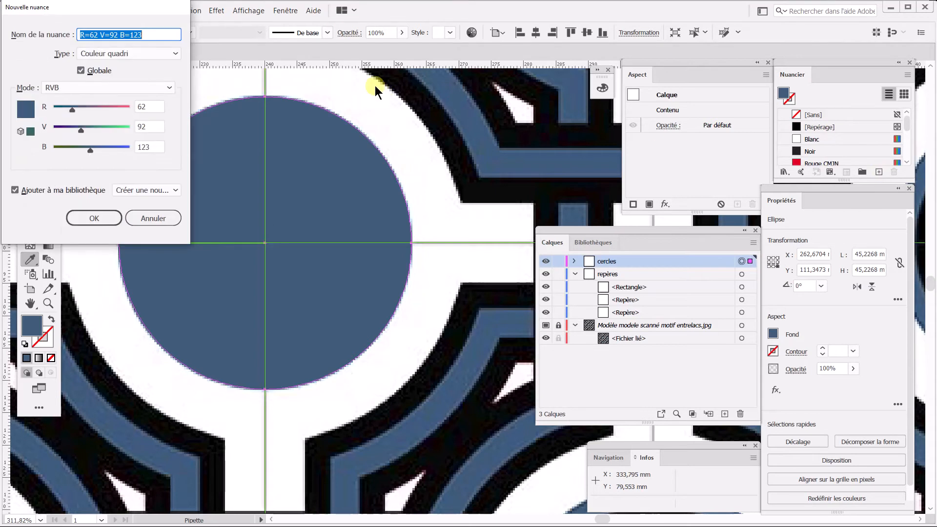
type("*bleu")
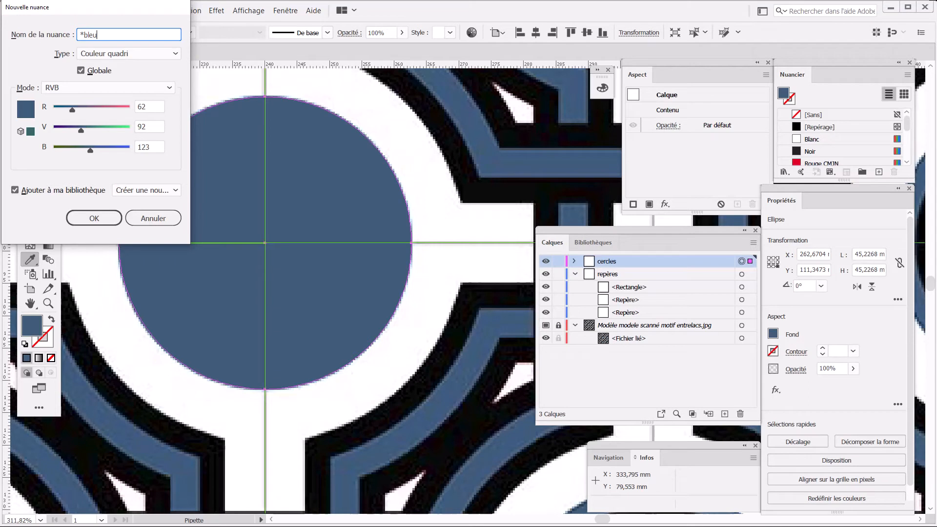
type(" grand cercle")
left_click(34, 190)
left_click(89, 219)
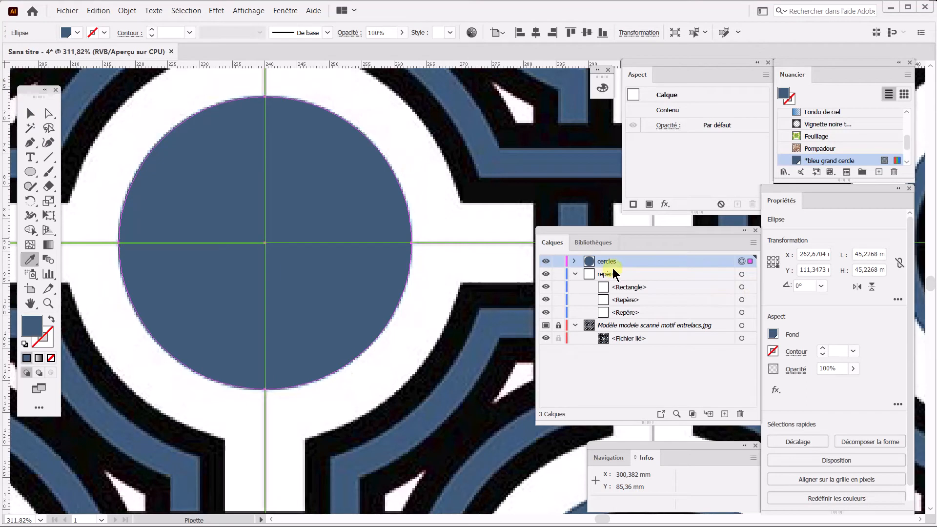
- Put the cercles layer back in outline mode and dim the template layer's images to 50% again
left_click(545, 264, "ctrl")
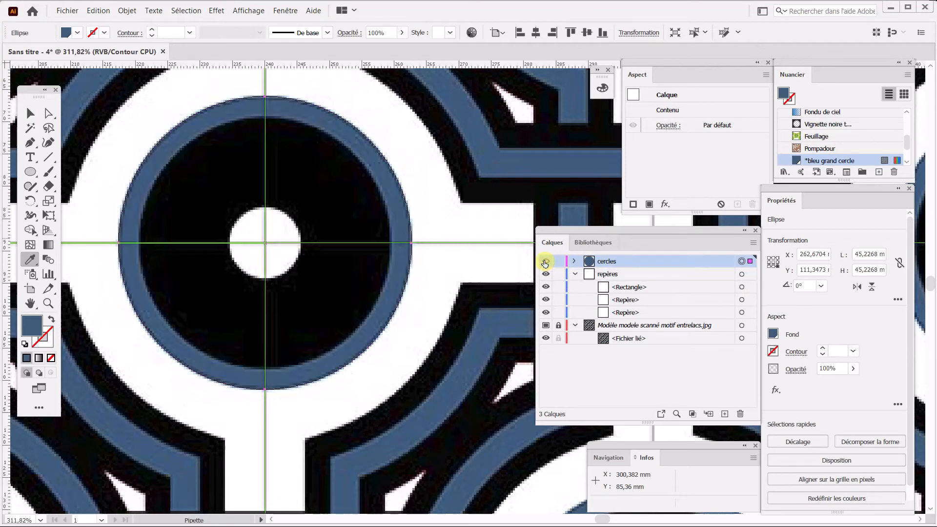
left_click(722, 324)
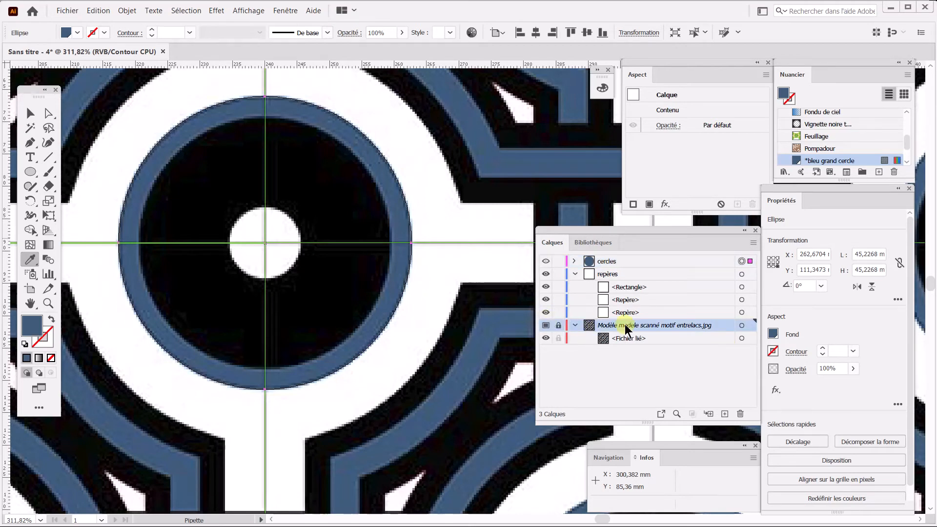
double_click(719, 324)
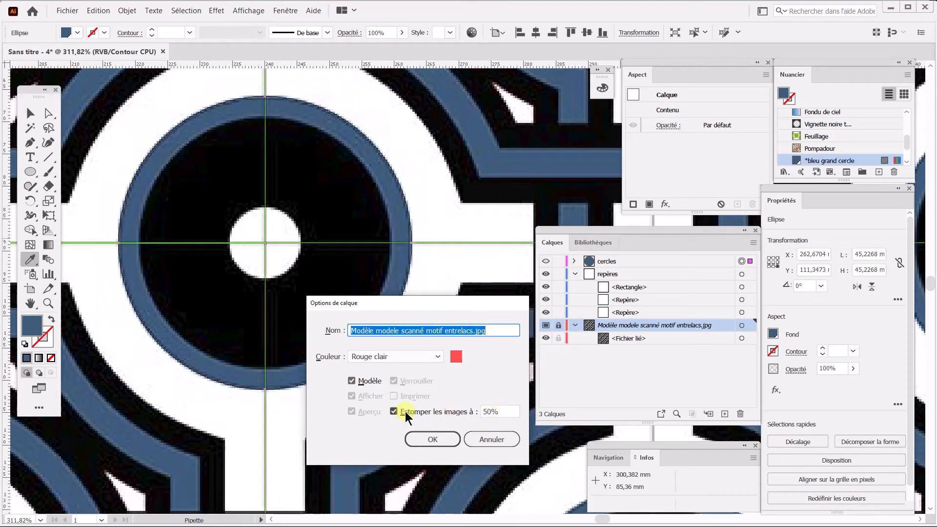
left_click(433, 440)
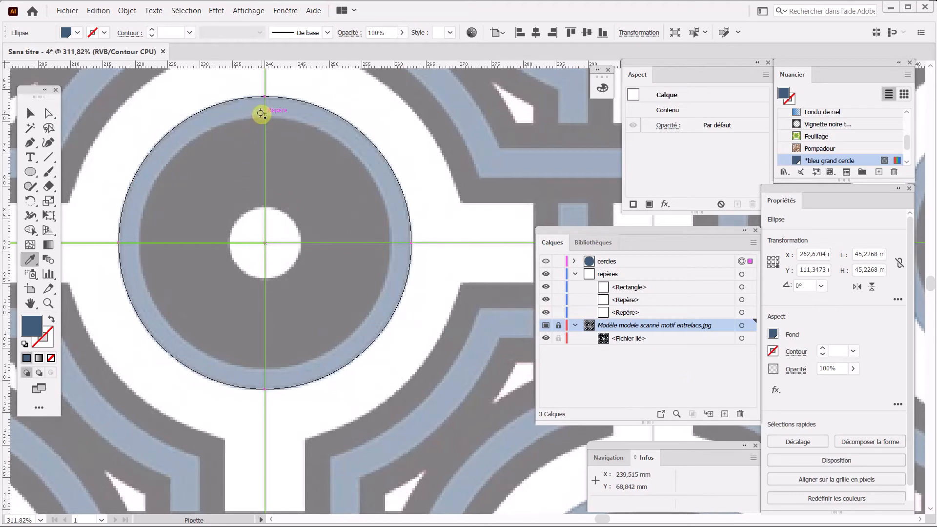
- Scale a copy of the circle about its centre to about 38.7 mm, matching the ring's inner edge, and fill it with Noir
left_click(27, 202)
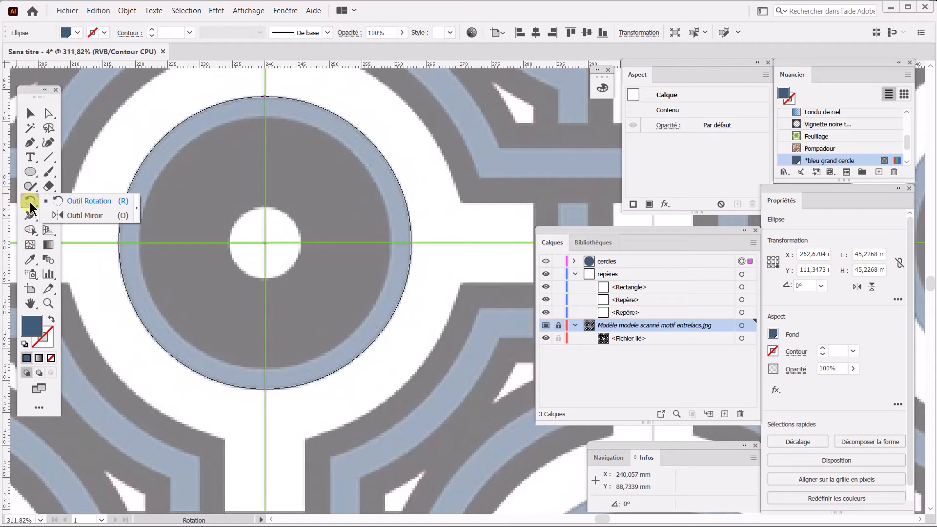
left_click(57, 203)
left_click(51, 199)
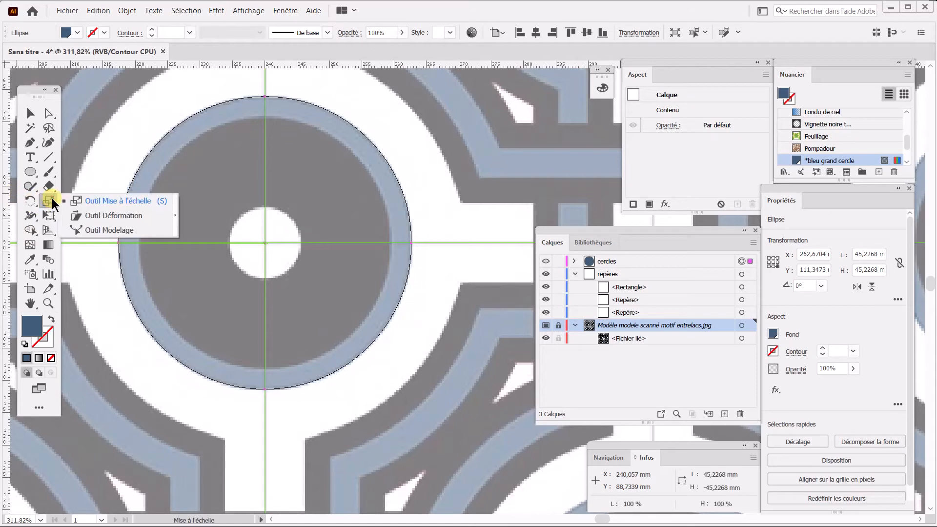
left_click(95, 201)
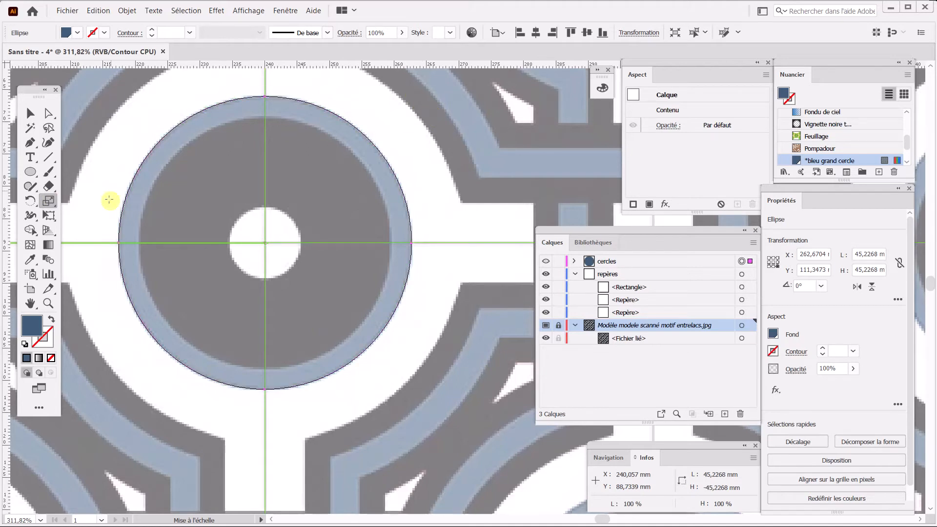
left_click_drag(433, 96, 413, 116)
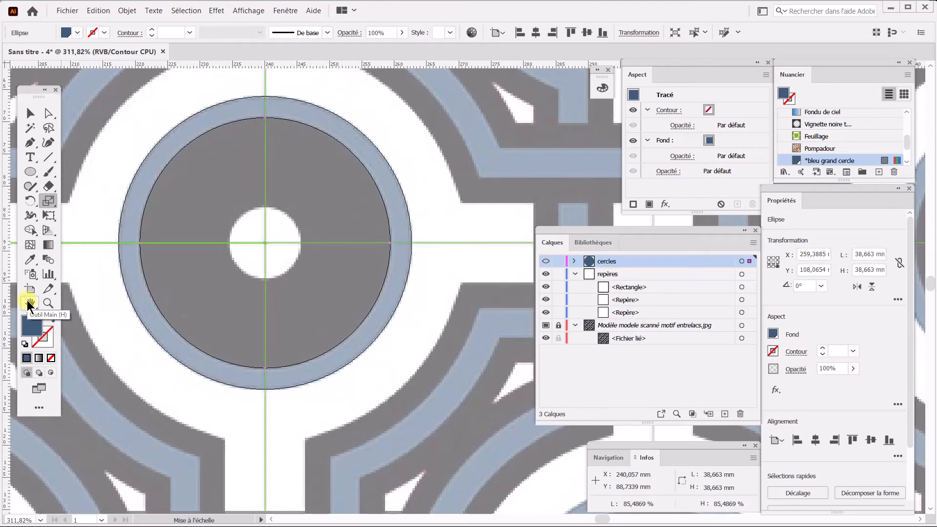
left_click_drag(906, 142, 906, 109)
left_click(806, 152)
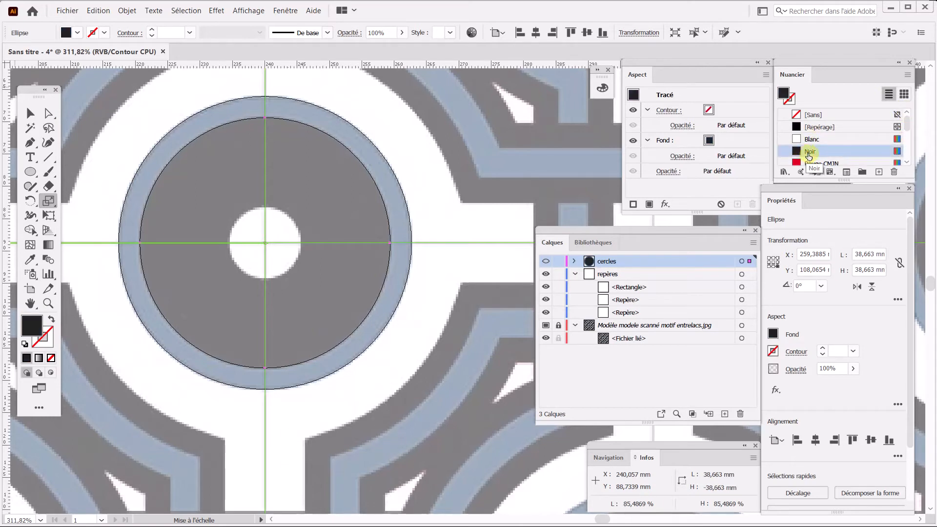
- Make the Noir swatch global and rename it "*Noir"
left_click(860, 154)
double_click(861, 154)
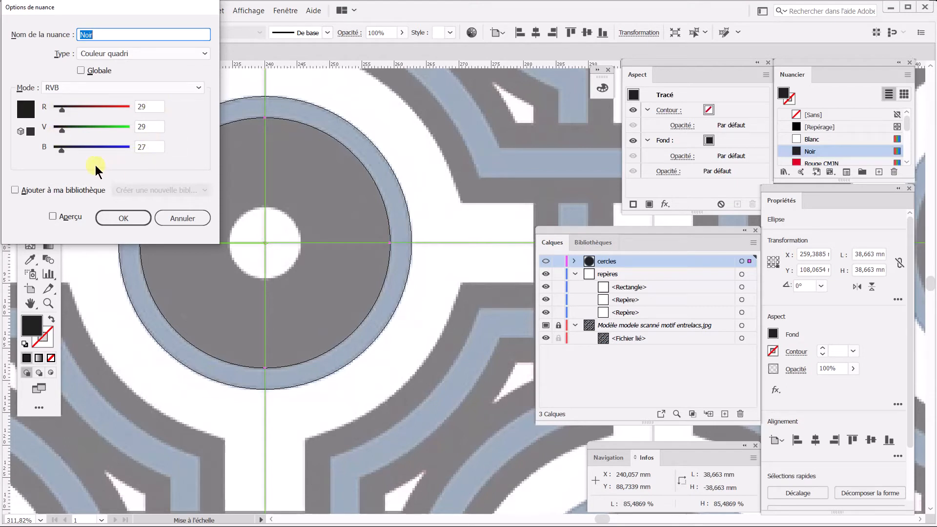
left_click(94, 72)
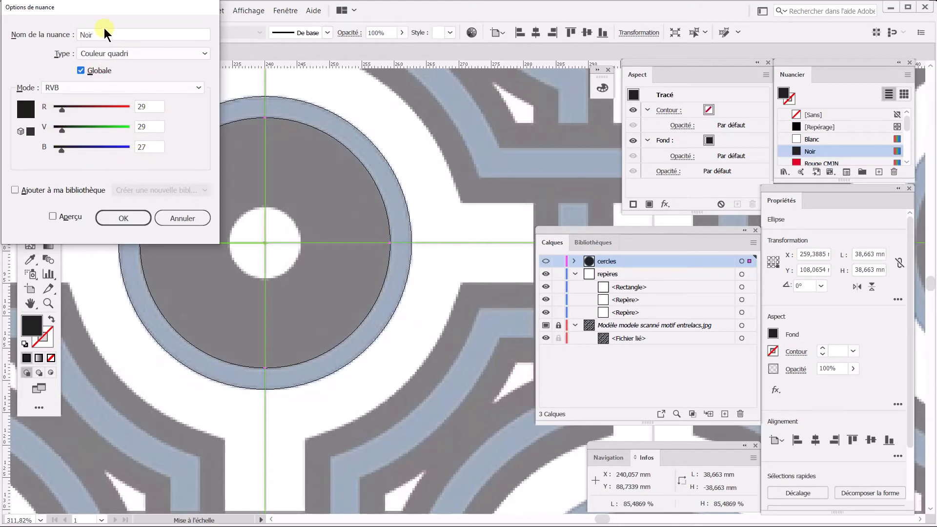
left_click(81, 34)
type("*")
left_click(71, 219)
left_click(107, 216)
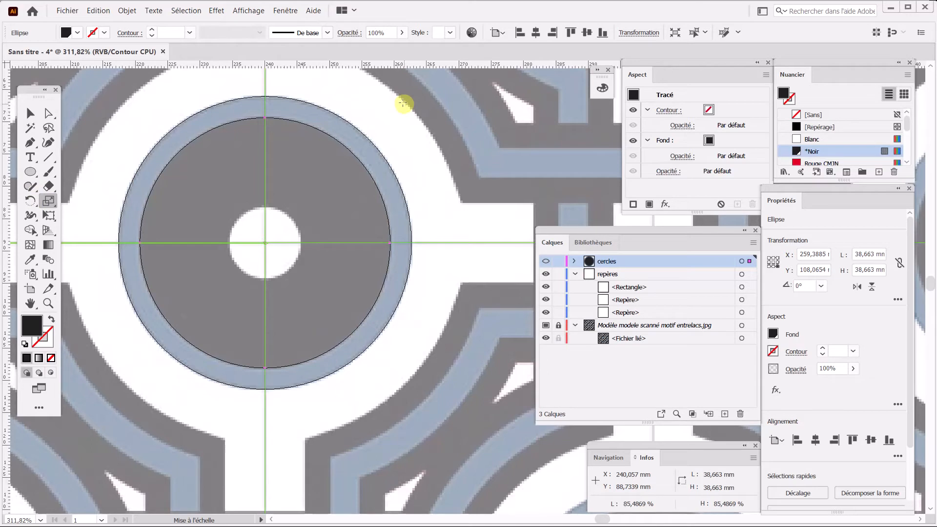
- Scale a copy of the black circle about its centre to about 11 mm, matching the inner hole, and fill it with Blanc
left_click_drag(436, 98, 300, 188)
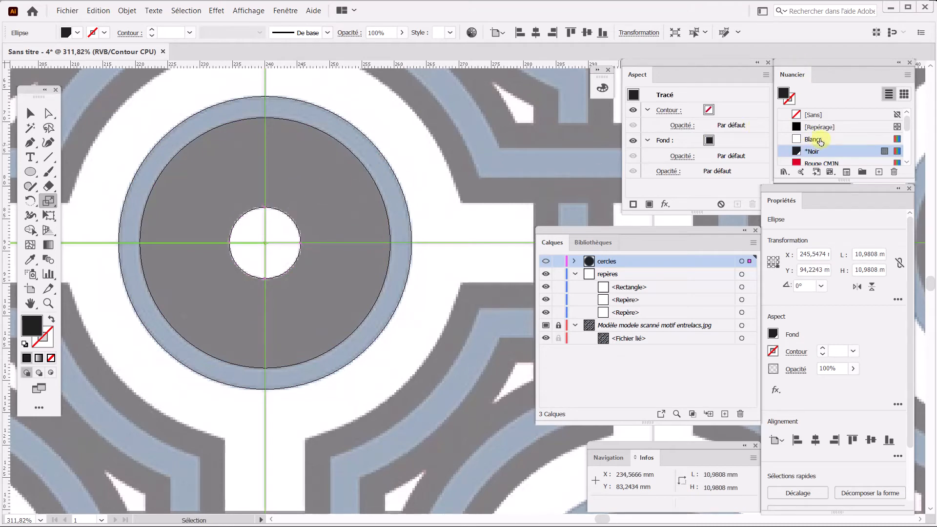
left_click(838, 140)
- Make the Blanc swatch global and rename it "*Blanc"
double_click(849, 139)
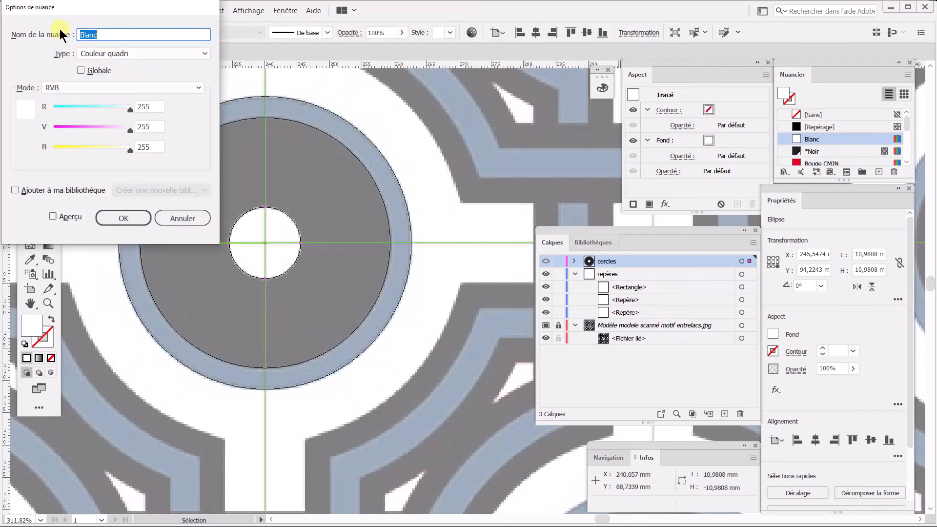
left_click(80, 70)
left_click(83, 34)
type("*")
left_click(131, 217)
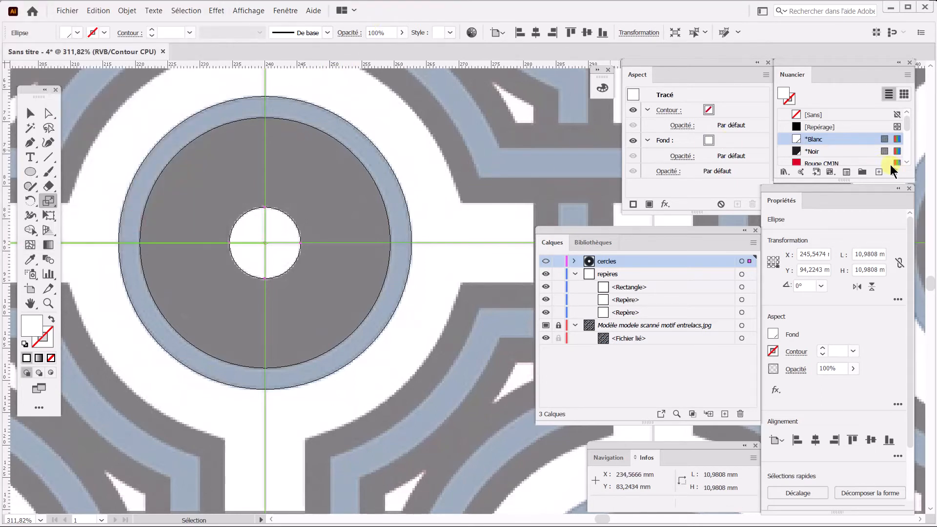
- Sort the swatches by name, temporarily enlarging the swatch list to review their order
left_click(907, 75)
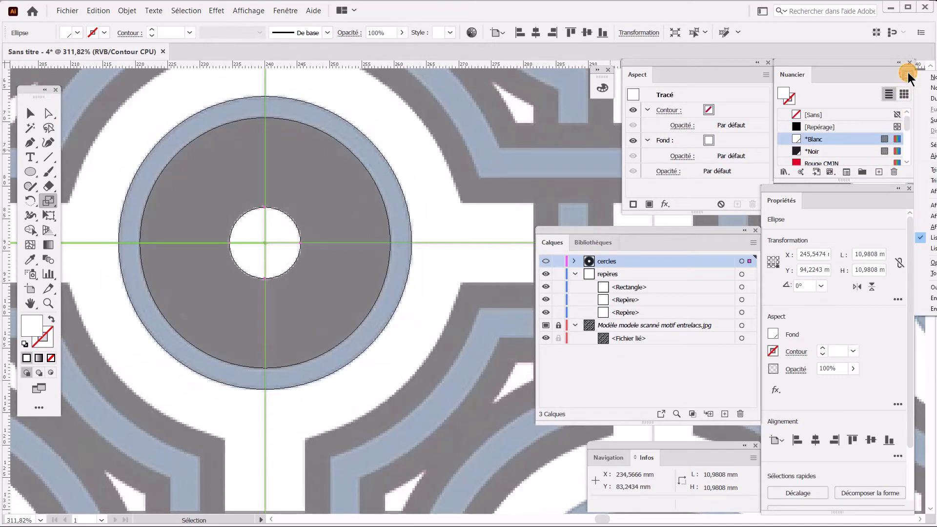
left_click(842, 69)
left_click_drag(844, 64, 379, 78)
left_click(436, 90)
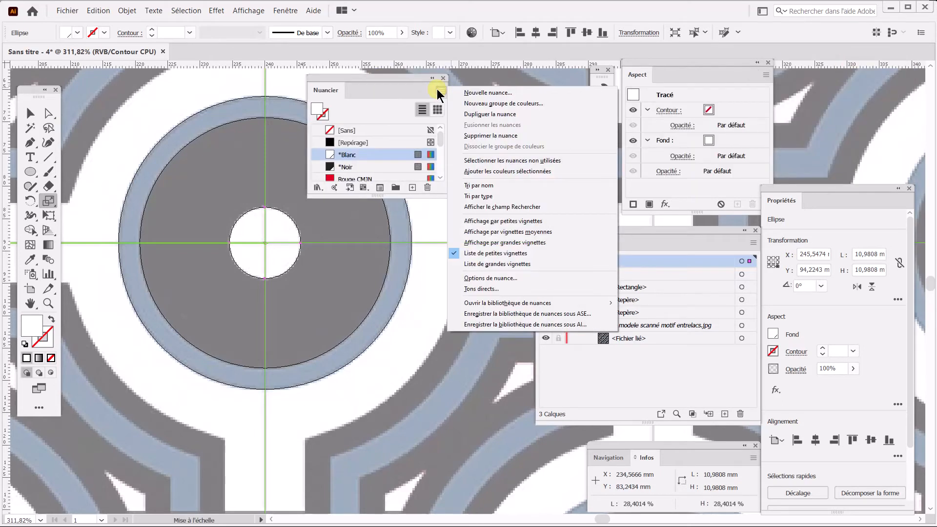
left_click(514, 190)
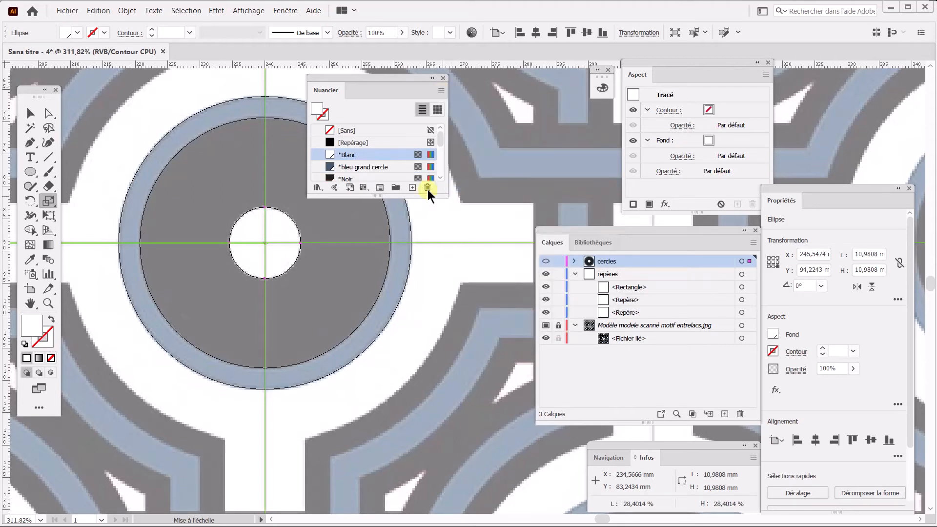
left_click_drag(434, 194, 421, 339)
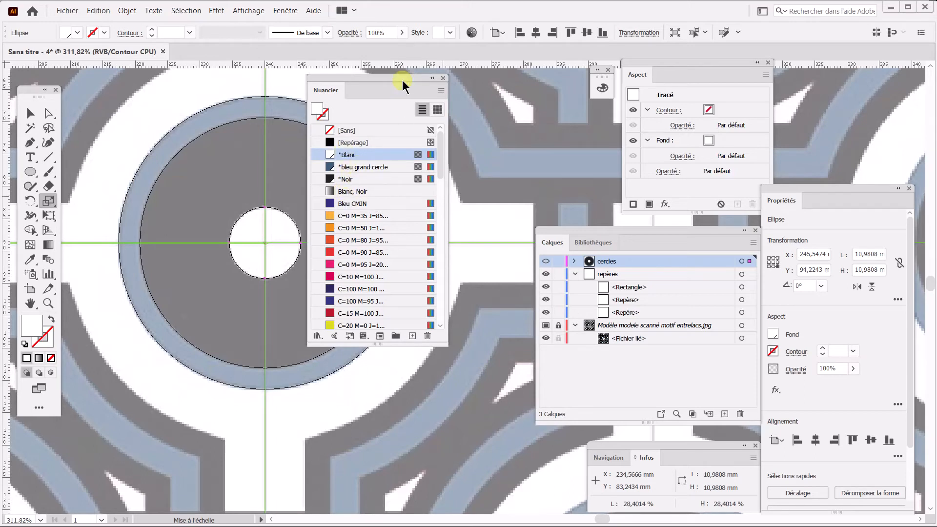
left_click_drag(448, 343, 436, 200)
left_click_drag(390, 76, 854, 62)
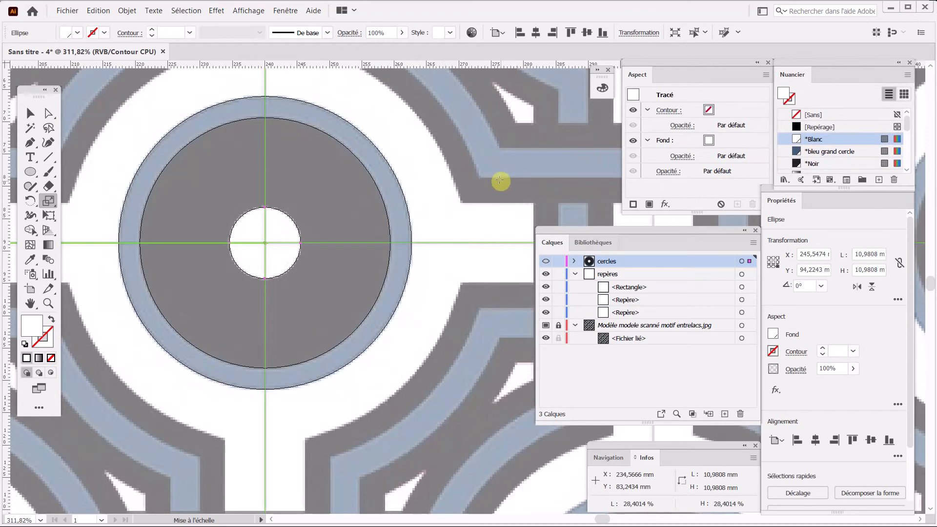
- Return the view to preview mode and group the three concentric circles
left_click(247, 6)
left_click(256, 29)
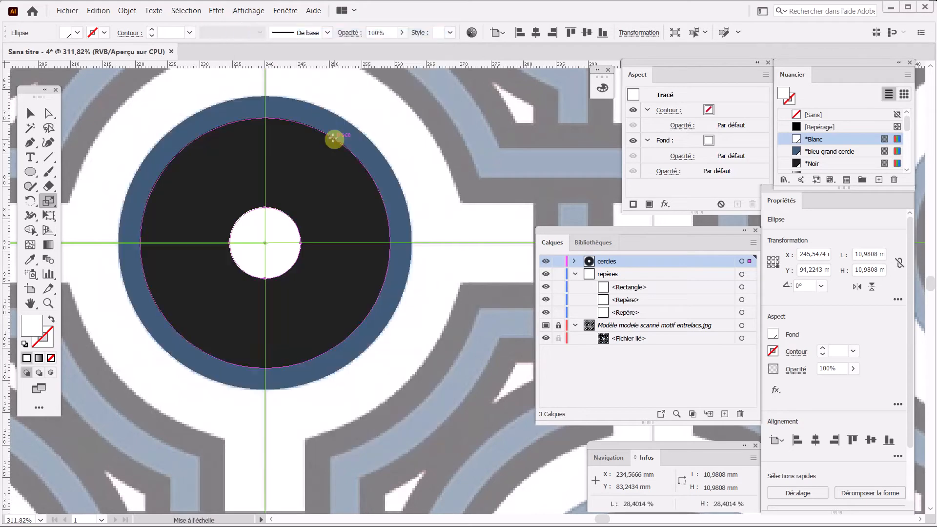
left_click(29, 113)
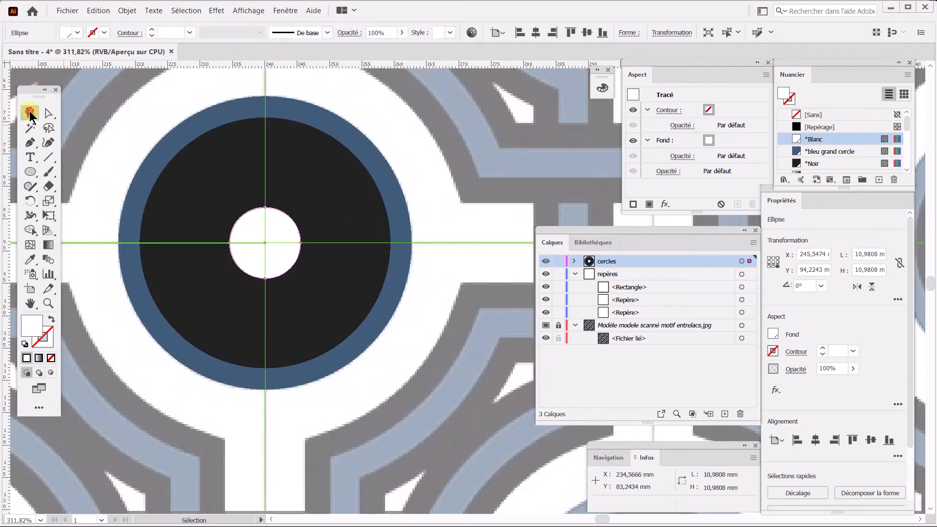
left_click(268, 248)
left_click_drag(372, 108, 280, 221)
left_click(128, 11)
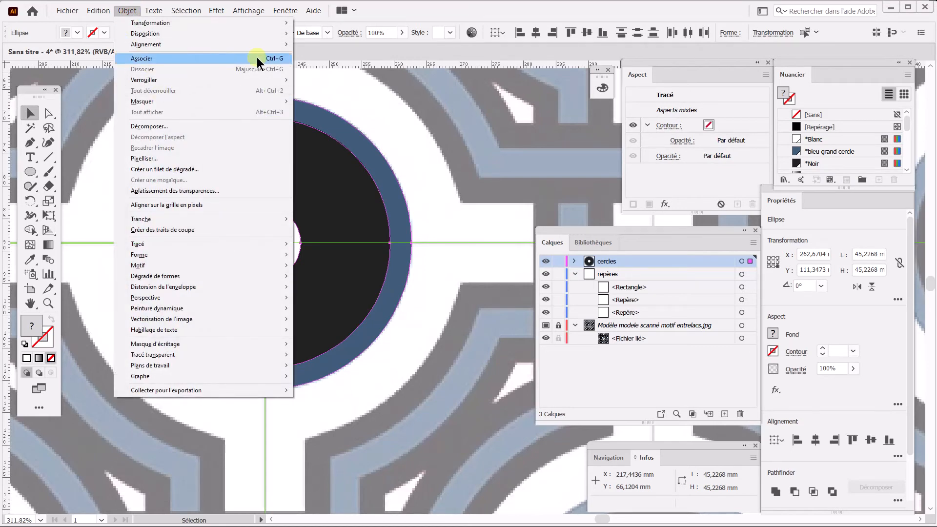
left_click(277, 60)
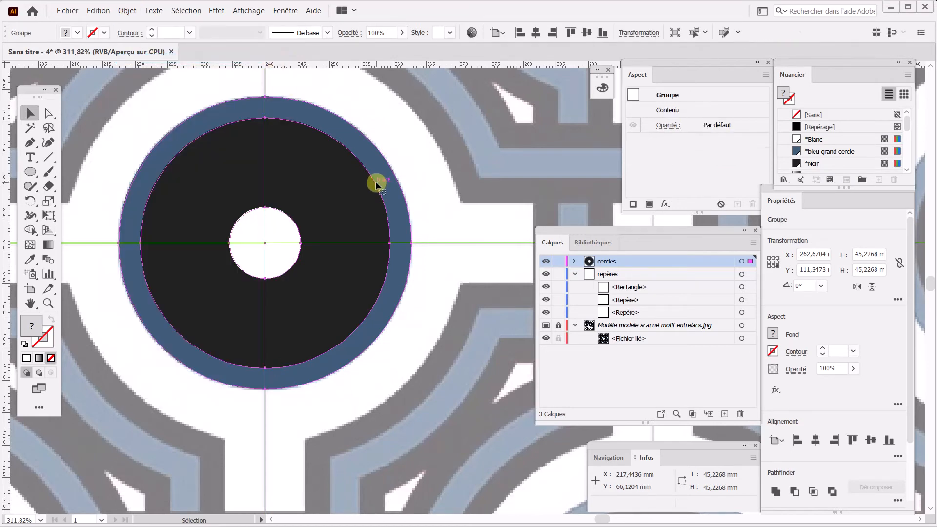
- Try moving the grouped circles away from the template's ring, and undo each move
left_click(449, 146)
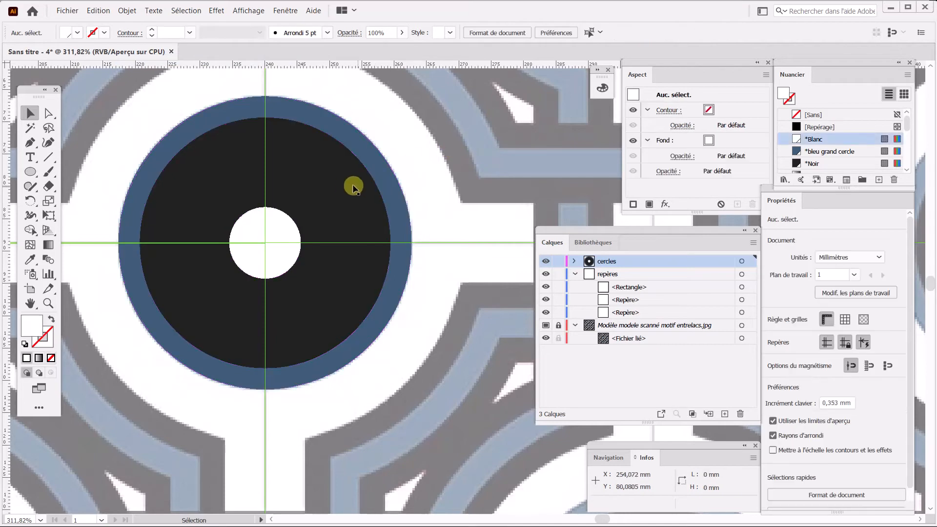
left_click_drag(333, 186, 435, 164)
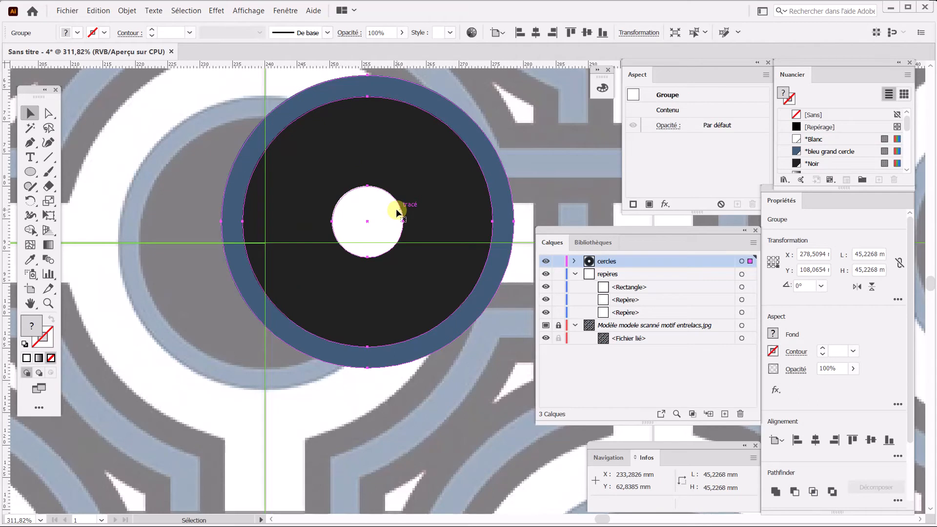
left_click(98, 11)
left_click(101, 19)
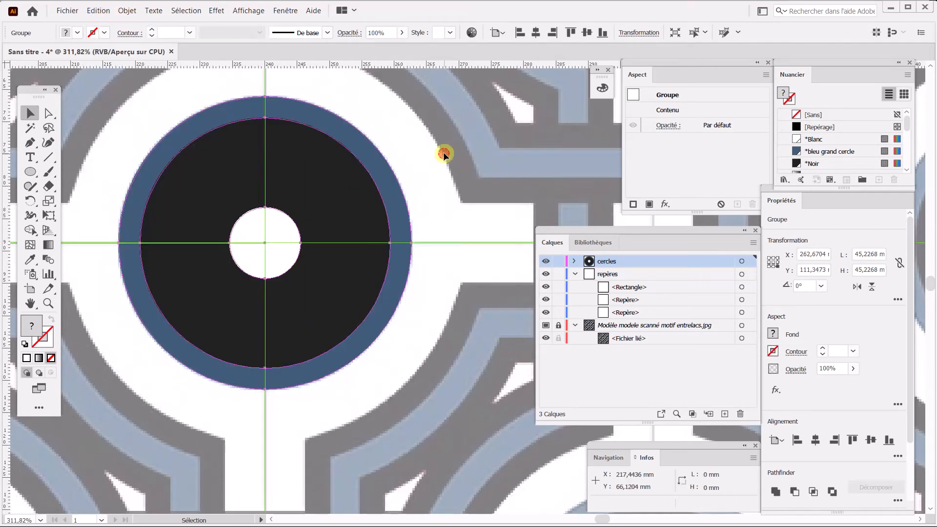
left_click(443, 151)
left_click_drag(365, 187, 429, 175)
left_click(95, 10)
left_click(100, 19)
- Select individual circles inside the group with the Direct Selection tool
left_click(49, 113)
left_click(383, 122)
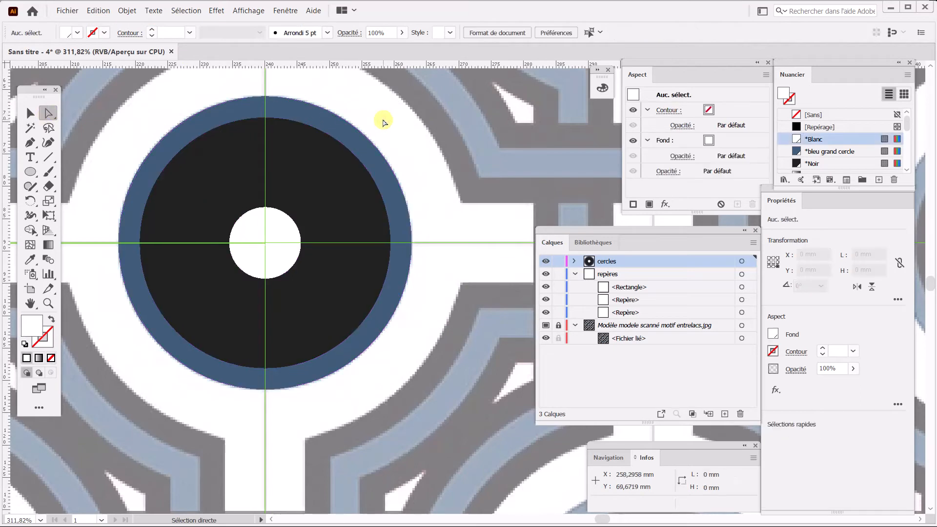
left_click(353, 132)
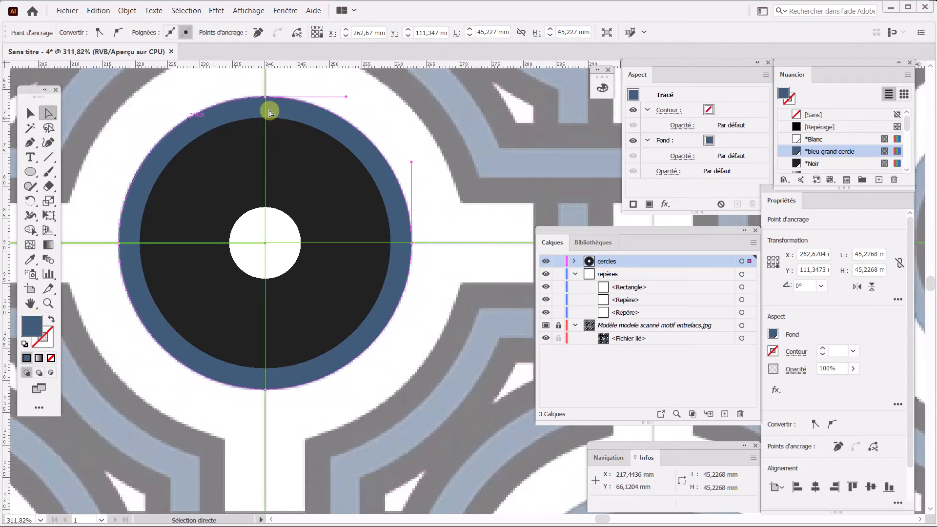
left_click(326, 167)
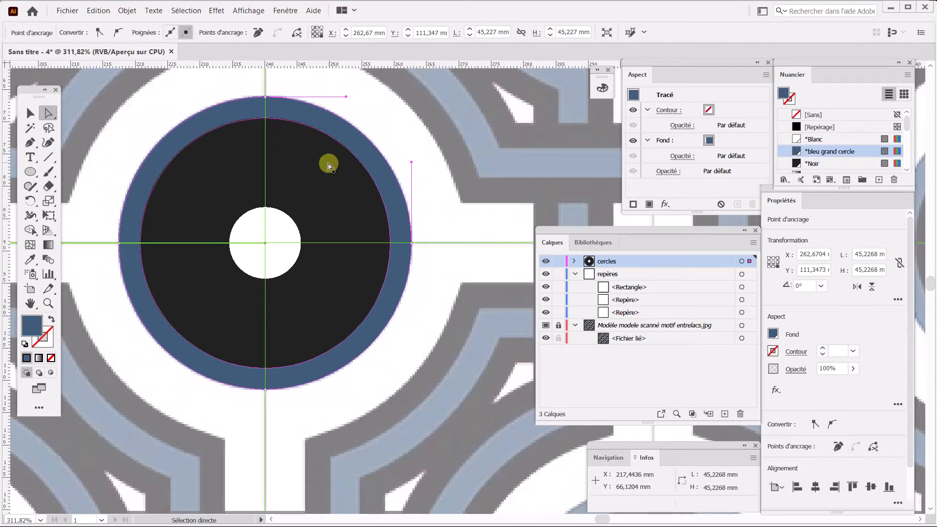
left_click(257, 263)
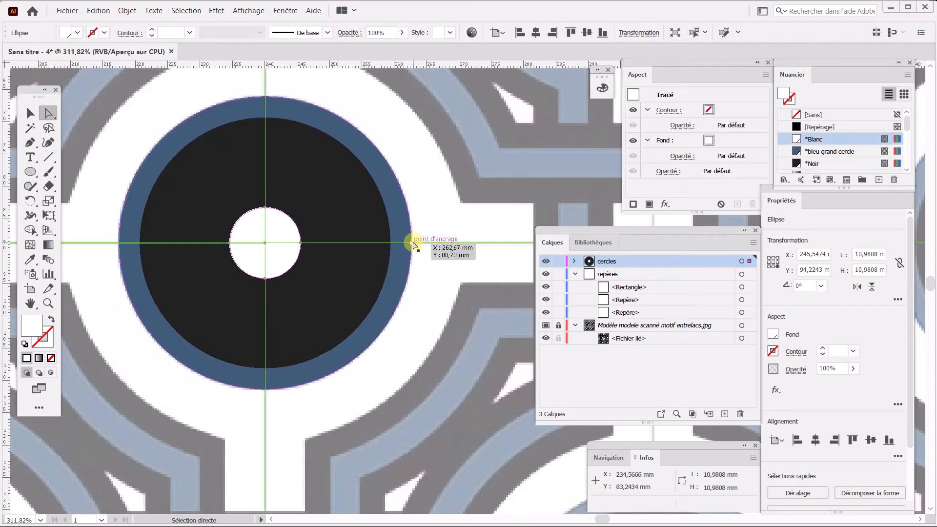
- Try displacing the blue circle's right anchor point and the white circle's left one, and undo both reshapes
left_click_drag(412, 244, 457, 200)
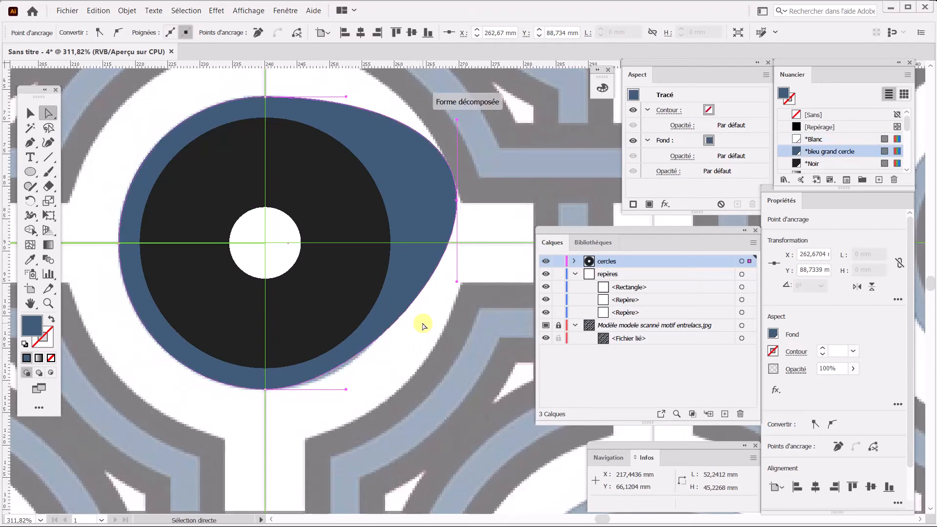
left_click(228, 245)
left_click_drag(227, 245, 188, 240)
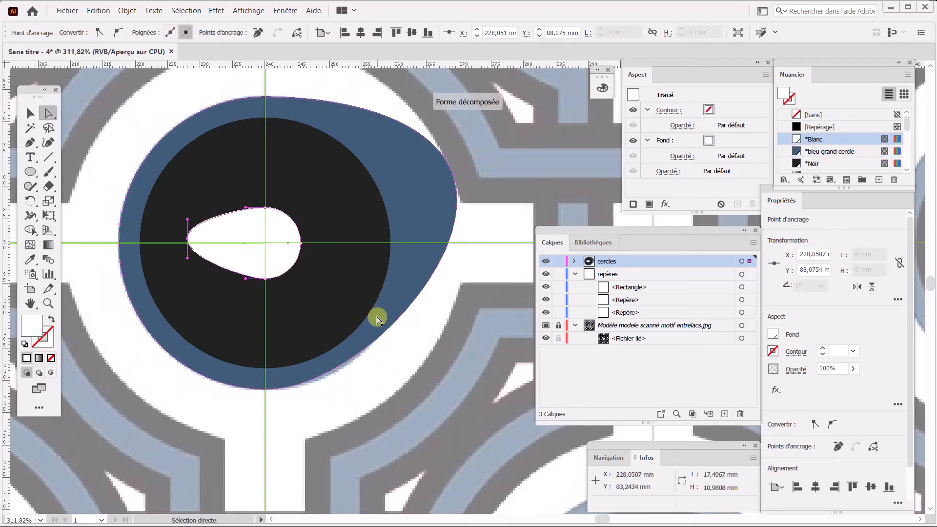
left_click(67, 10)
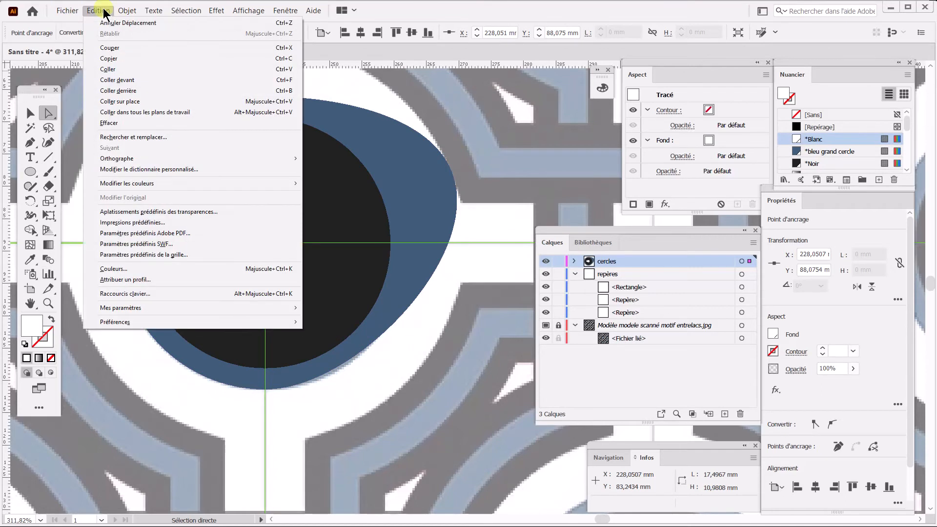
left_click(104, 23)
left_click(98, 10)
left_click(101, 23)
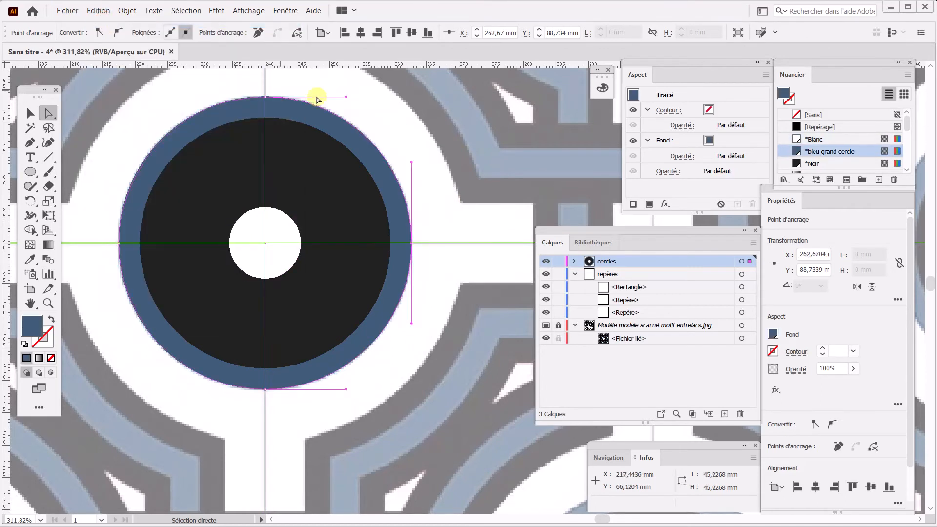
- Select the whole circle group and expand the cercles layer to examine its contents
left_click(30, 113)
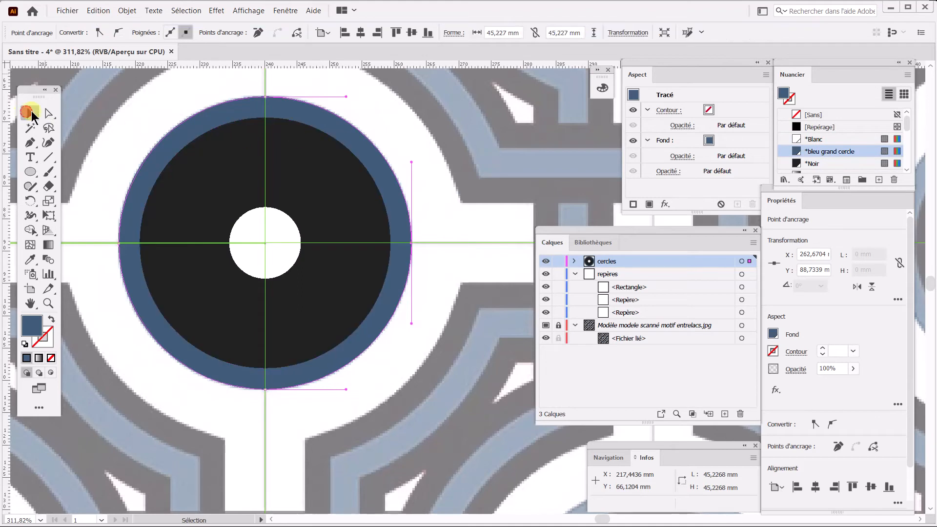
left_click(148, 89)
left_click(247, 161)
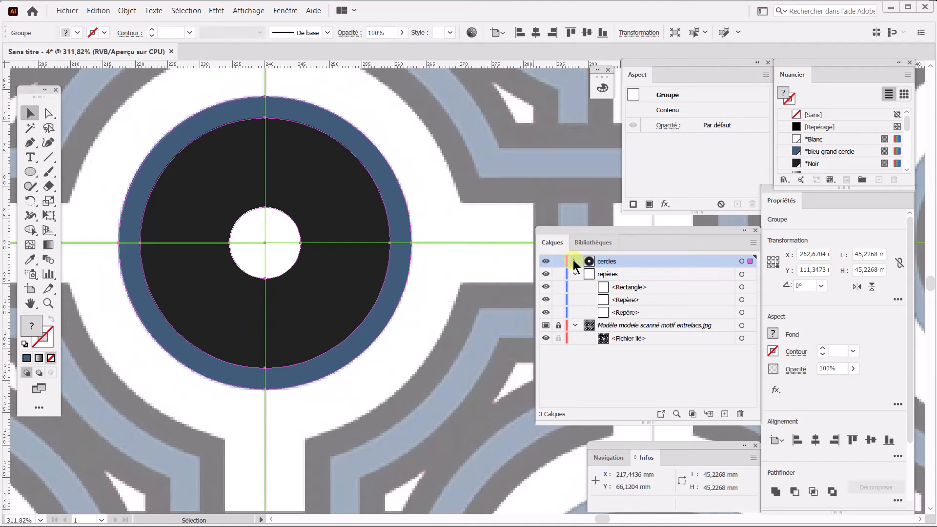
left_click(575, 261)
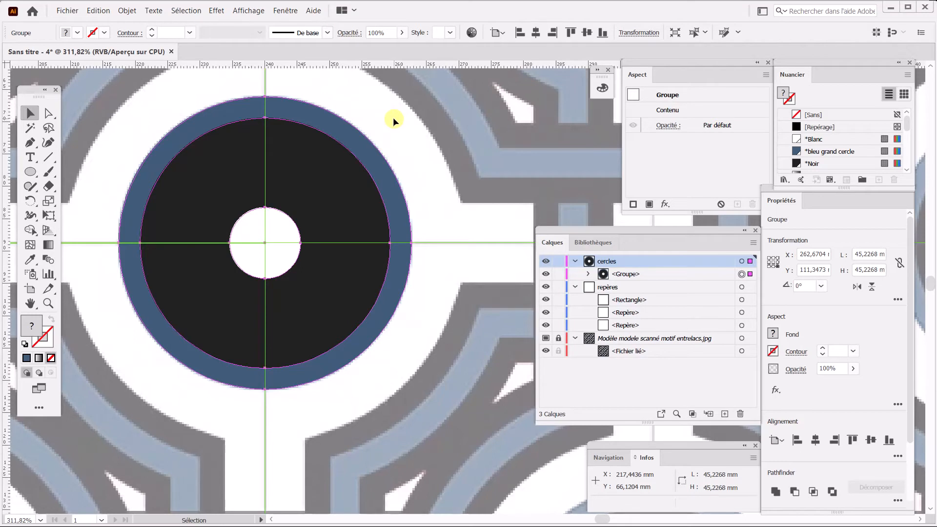
- Duplicate the circle group, placing the copy's centre on the upper-left corner of the motif template
key("ctrl")
left_click(394, 121)
key("ctrl+minus")
key("ctrl+minus")
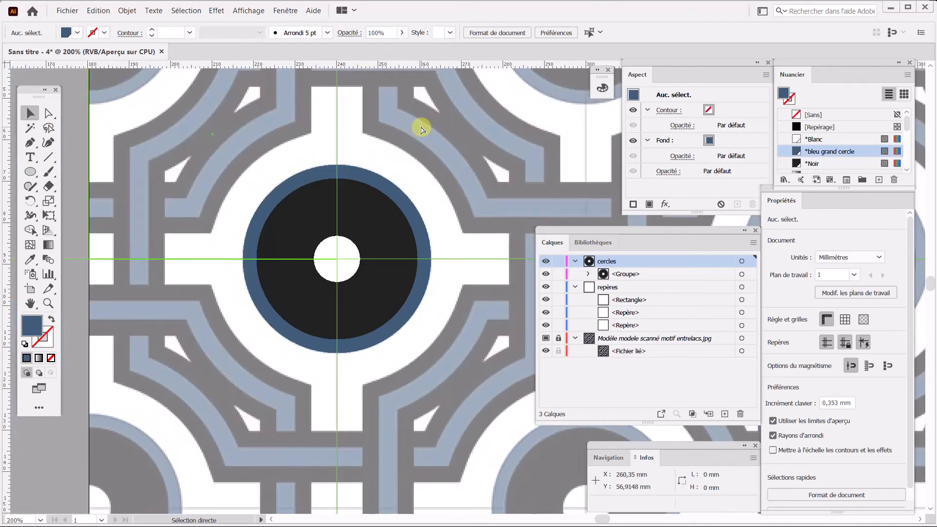
scroll(372, 182, "down", 2)
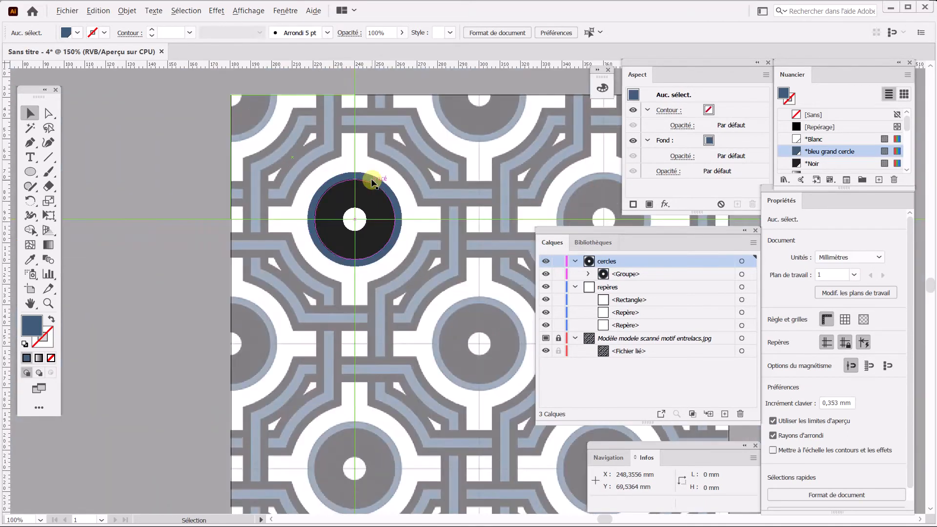
scroll(419, 195, "up", 1)
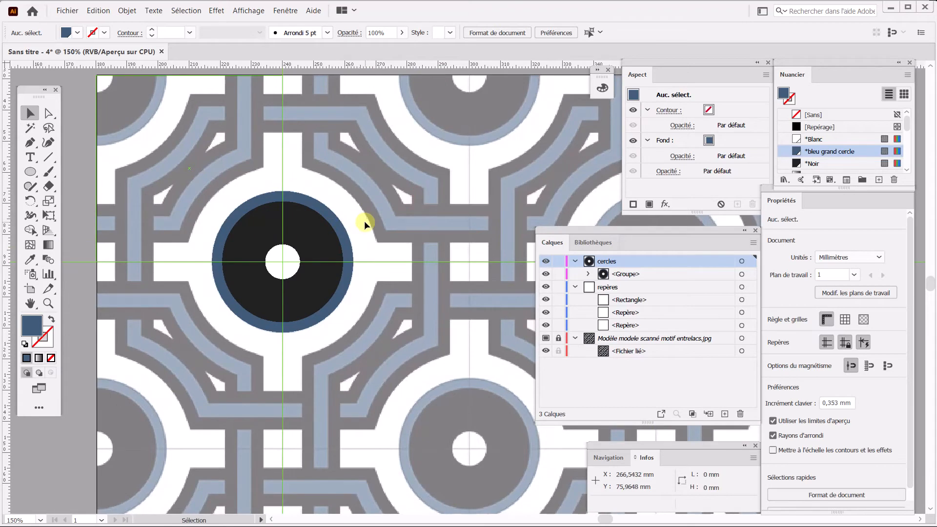
scroll(364, 220, "down", 1)
scroll(364, 221, "up", 1)
left_click_drag(365, 221, 362, 240)
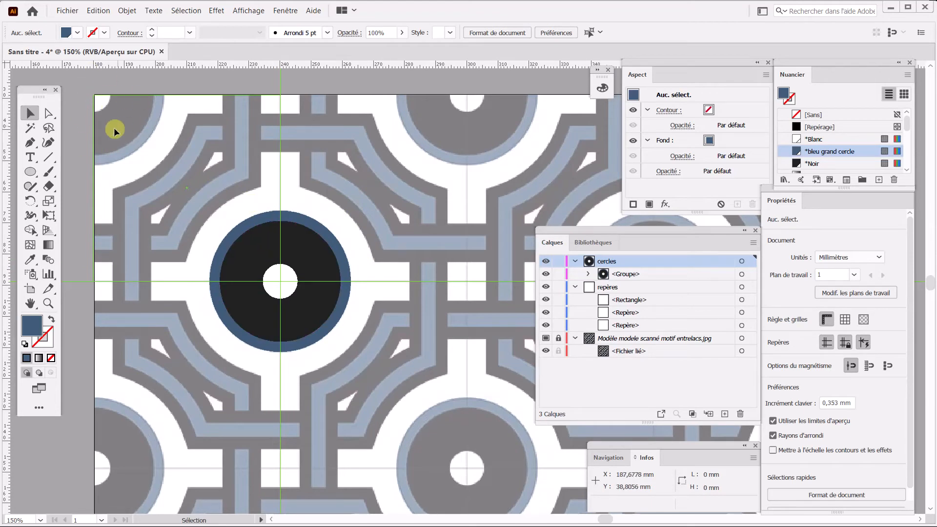
left_click(282, 283)
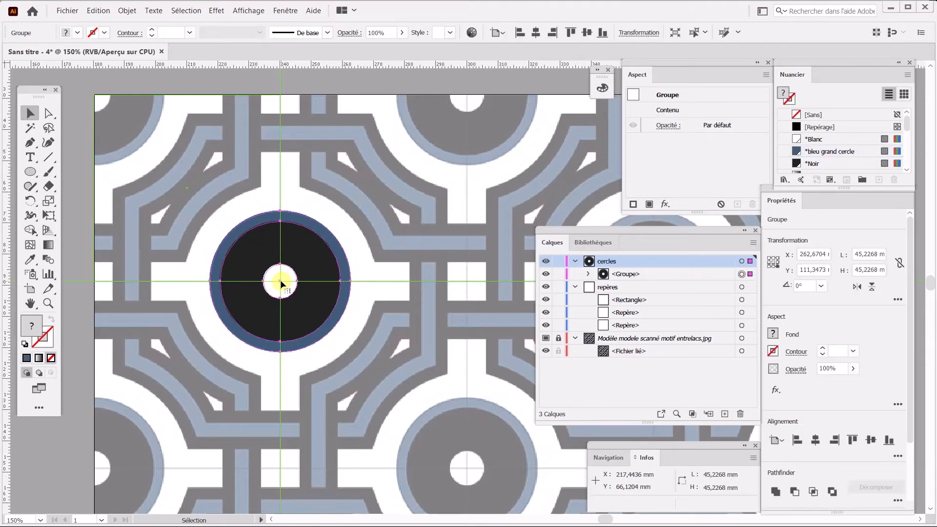
left_click_drag(281, 281, 280, 280)
left_click(280, 279)
left_click(280, 280)
left_click_drag(279, 280, 95, 97)
key("alt")
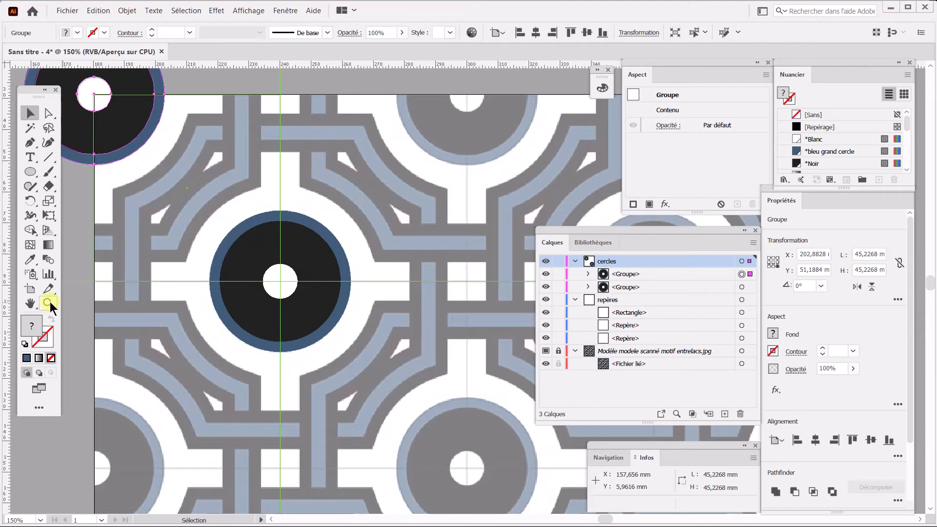
- Move the duplicated circle group so its centre snaps exactly onto the corner of the guide rectangle, and check the alignment up close
left_click(48, 304)
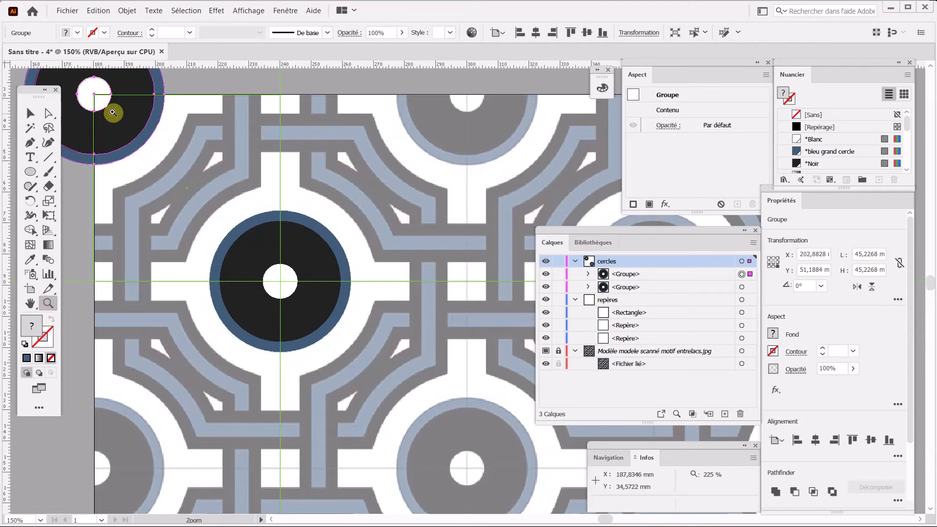
left_click_drag(88, 90, 107, 104)
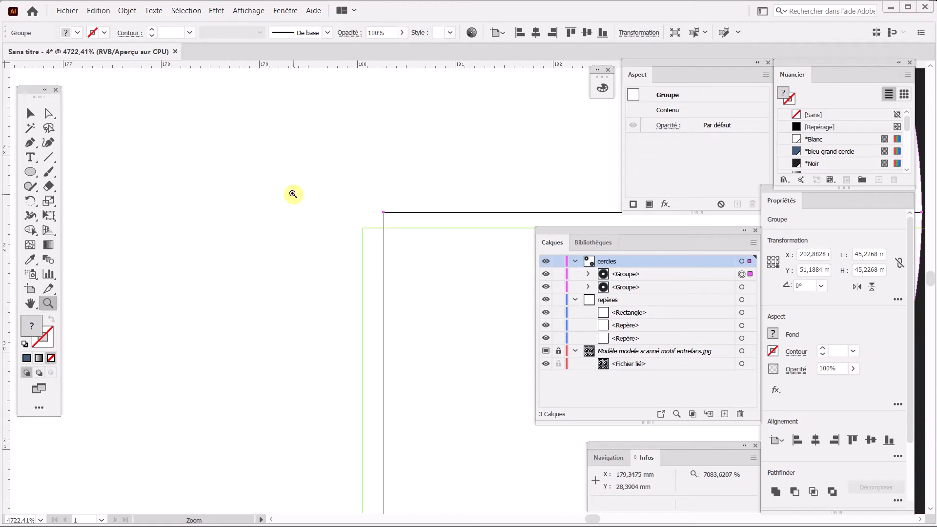
left_click(30, 114)
key("ctrl")
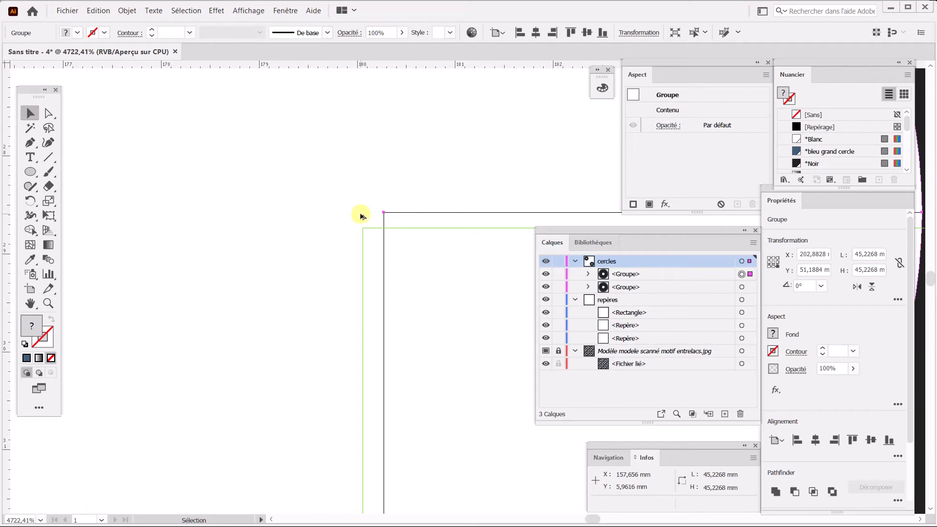
scroll(361, 216, "down", 3)
scroll(362, 216, "down", 1)
scroll(361, 217, "down", 1)
scroll(361, 216, "down", 1)
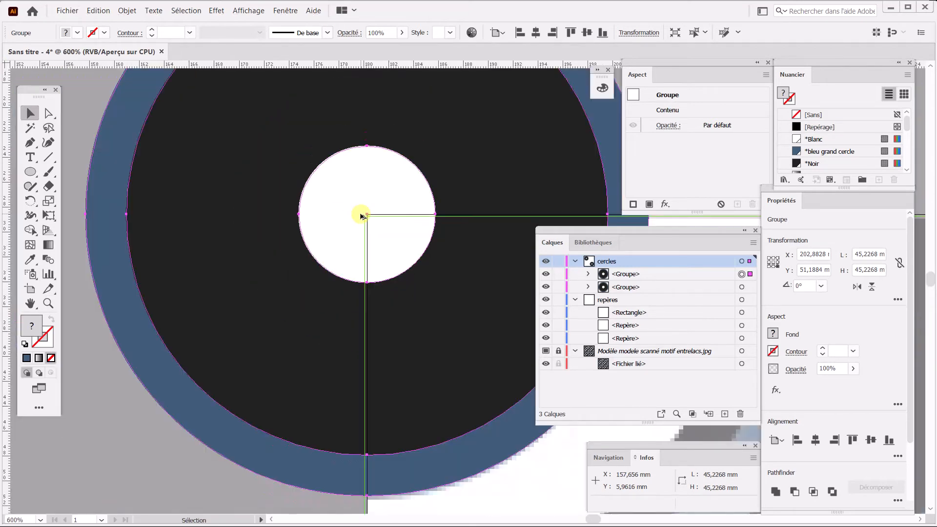
scroll(272, 207, "right", 3)
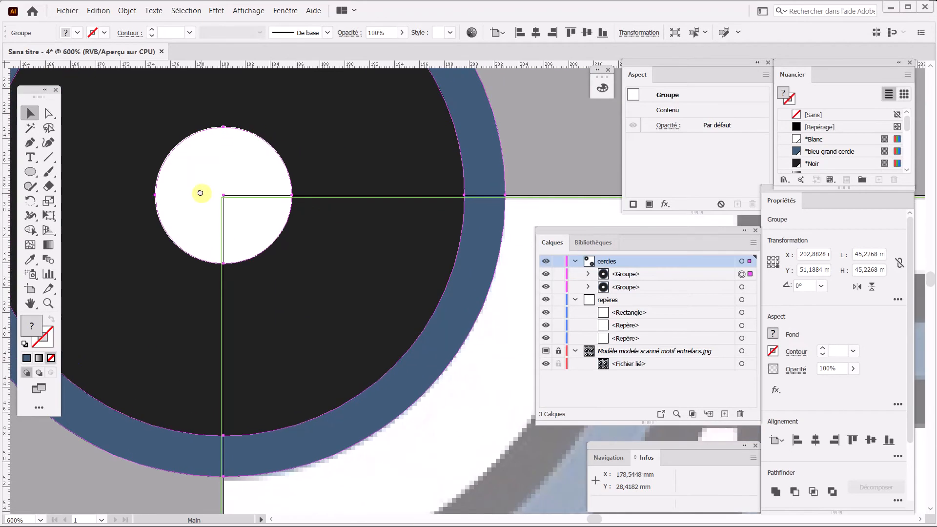
mouse_move(221, 195)
left_mouse_down()
mouse_move(256, 174)
mouse_move(222, 197)
left_mouse_up()
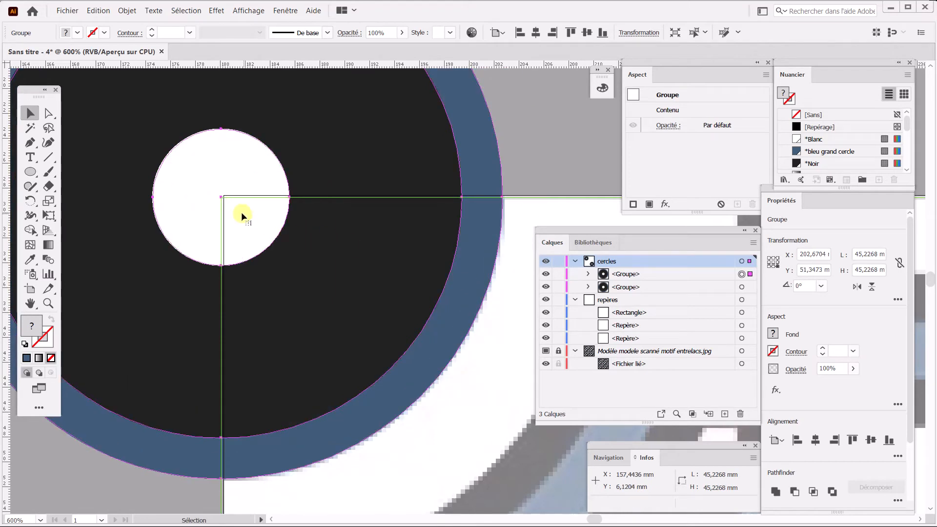
key("ctrl+space")
left_click_drag(194, 176, 244, 210)
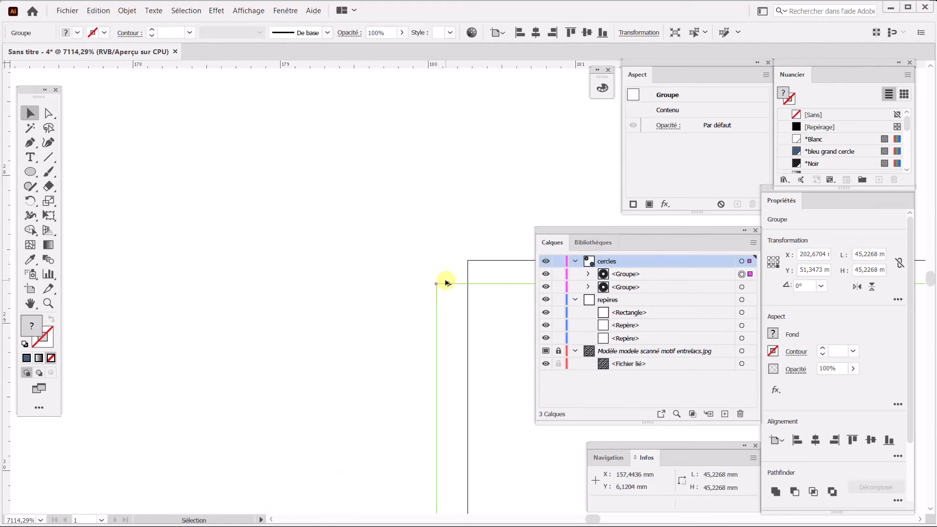
scroll(445, 281, "down", 5)
scroll(441, 276, "down", 5)
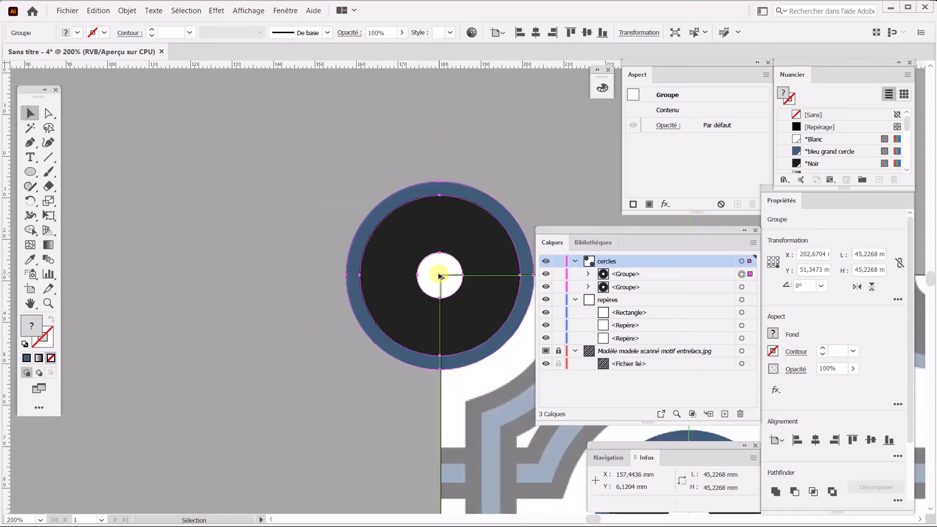
- Hide the scanned template layer and the artboard edges, leaving the circles' centre alignment on the guides visible
scroll(441, 277, "down", 3)
left_click_drag(419, 288, 137, 152)
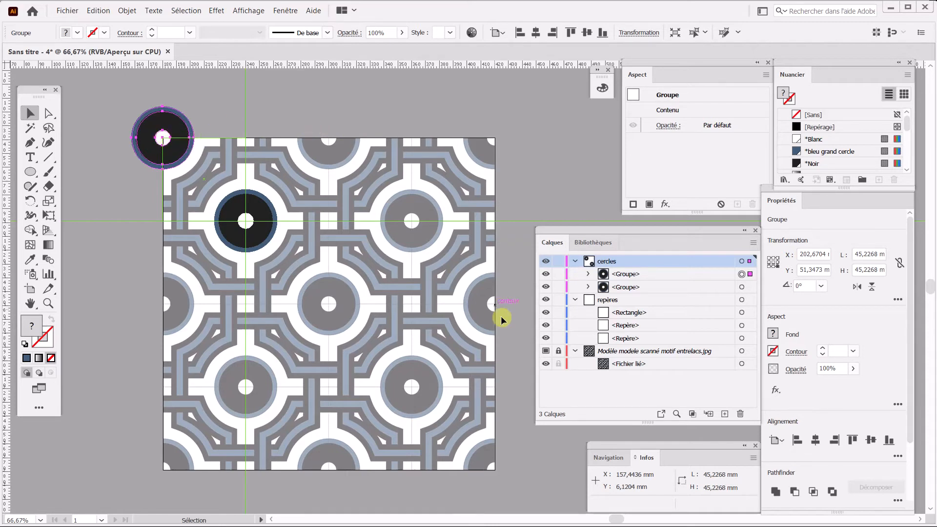
left_click(546, 351)
key("ctrl+space")
left_click_drag(131, 100, 259, 246)
key("space")
left_click_drag(397, 301, 227, 280)
key("ctrl+space")
left_click_drag(181, 146, 212, 182)
key("space")
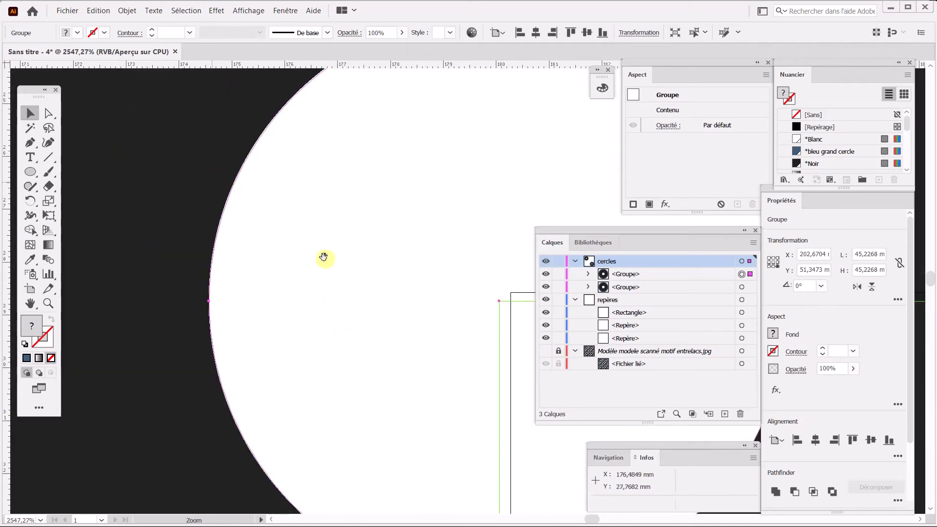
left_click_drag(280, 232, 133, 217)
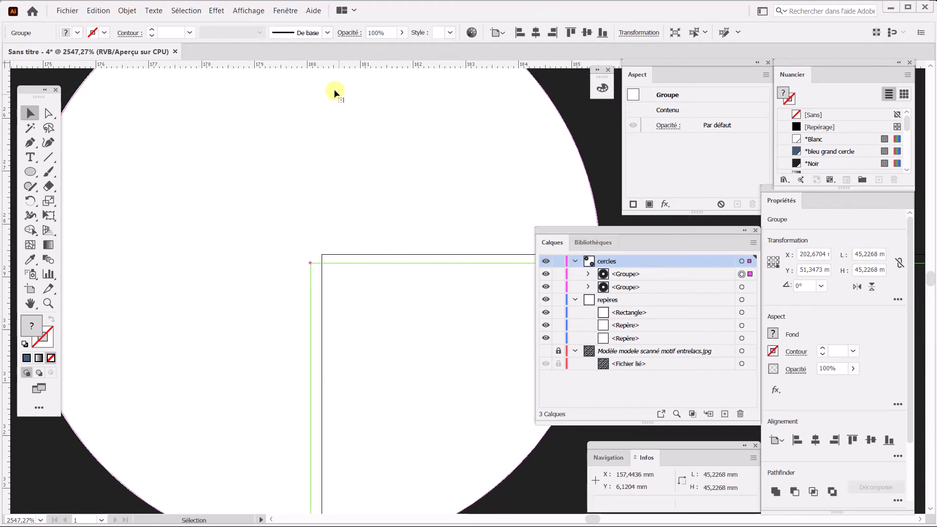
left_click(246, 10)
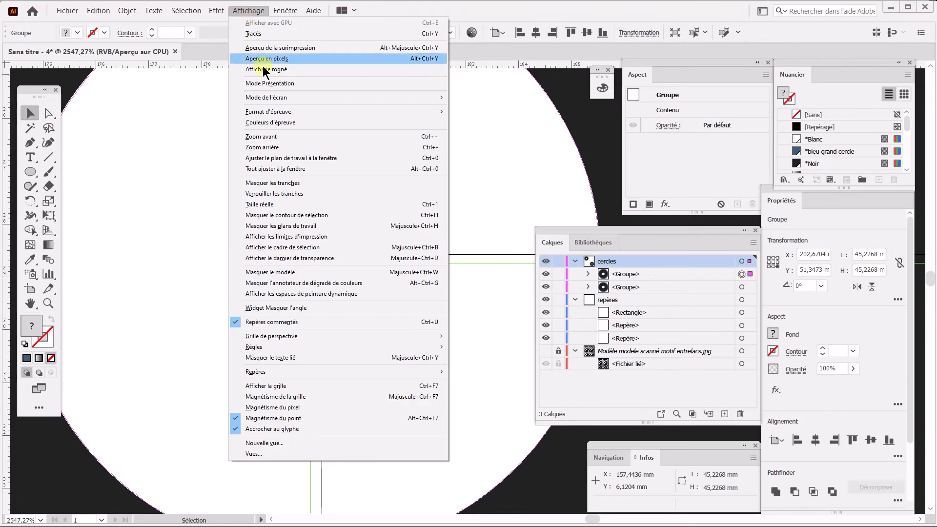
left_click(294, 226)
- Frame both circle groups and show the scanned template layer again
key("ctrl+alt")
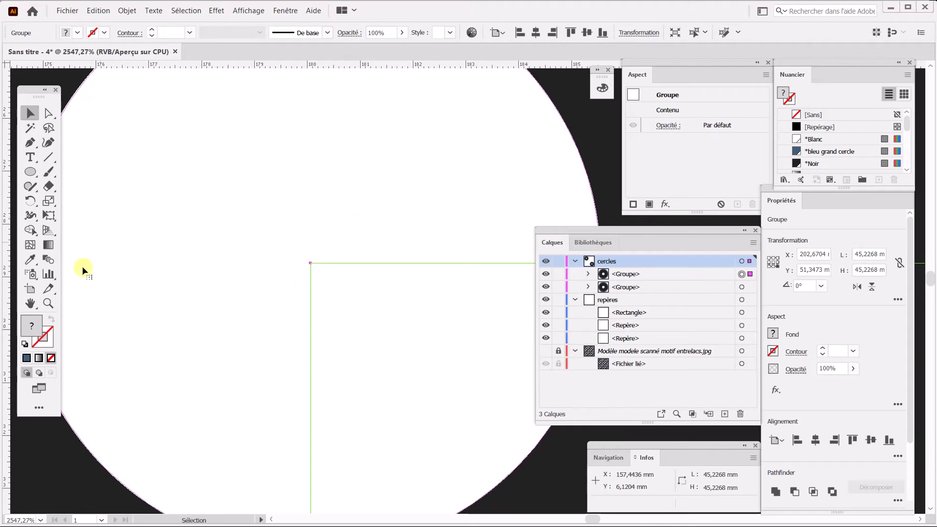
double_click(29, 304)
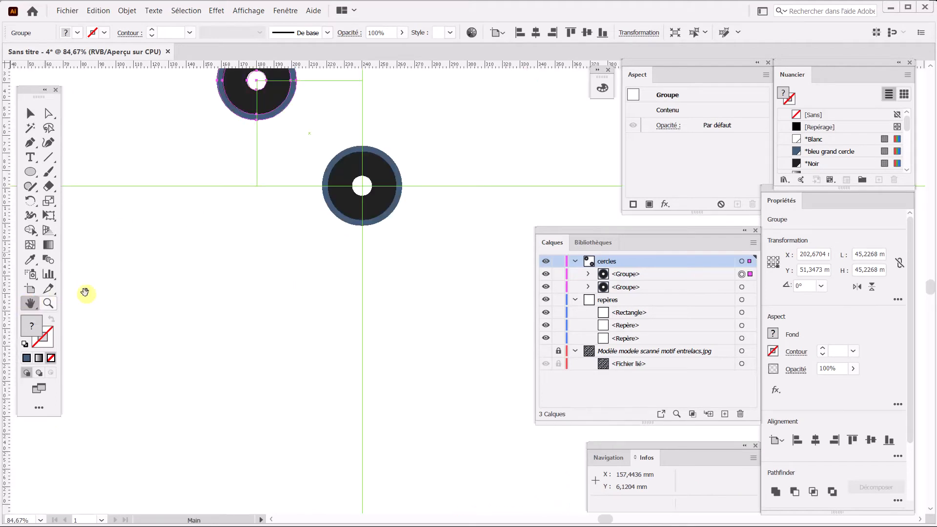
left_click_drag(235, 242, 154, 364)
left_click_drag(131, 142, 112, 299)
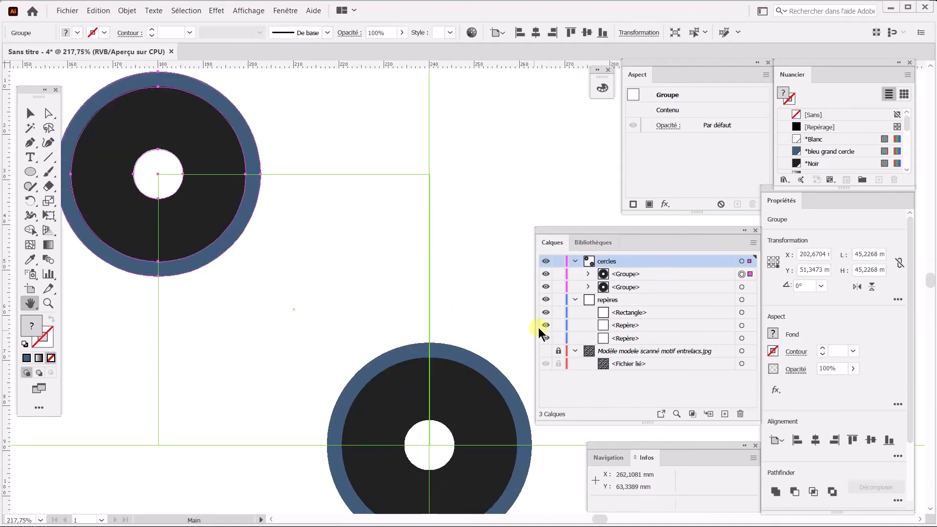
left_click(546, 352)
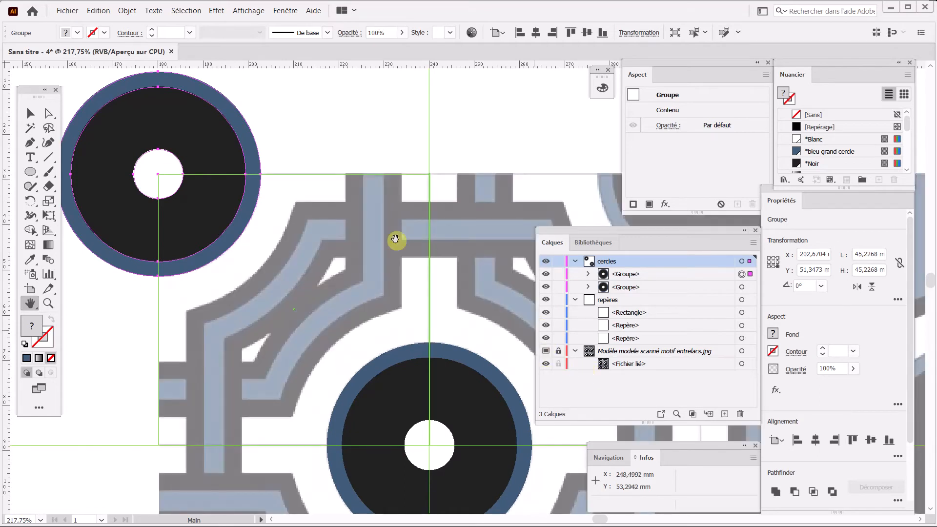
- Save the document as "motif entrelacs bleu archi intérieure" in Adobe Illustrator format, version Illustrator 2020
left_click(75, 10)
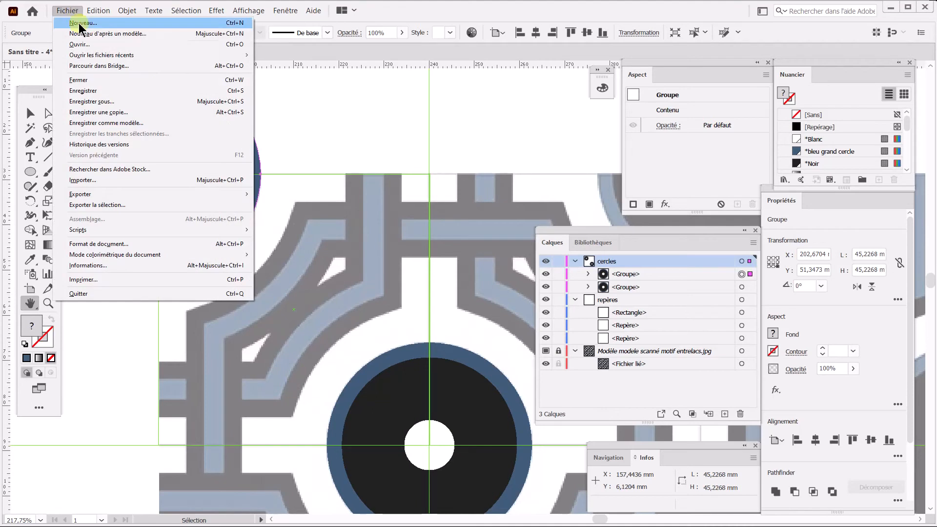
left_click(106, 92)
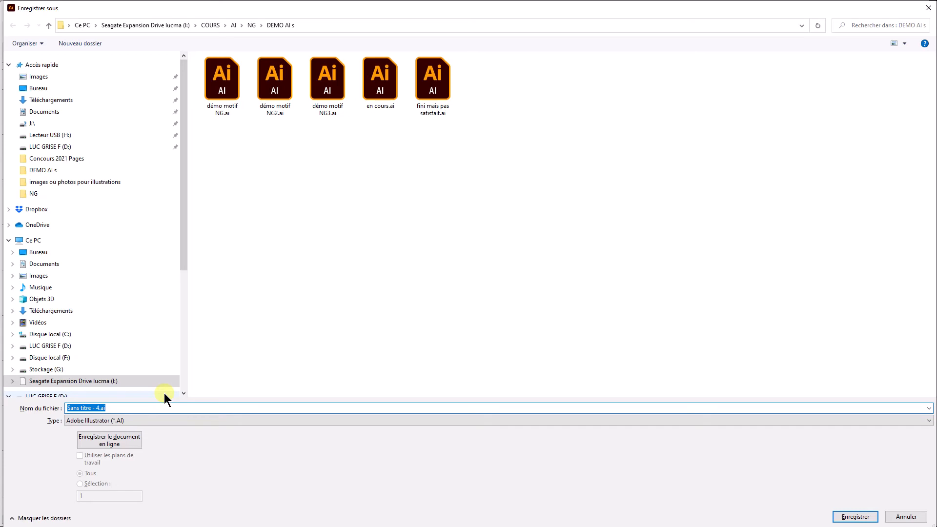
type("motif entrelacs bleu archio")
key("BackSpace")
key("BackSpace")
type("intérieur")
key("Return")
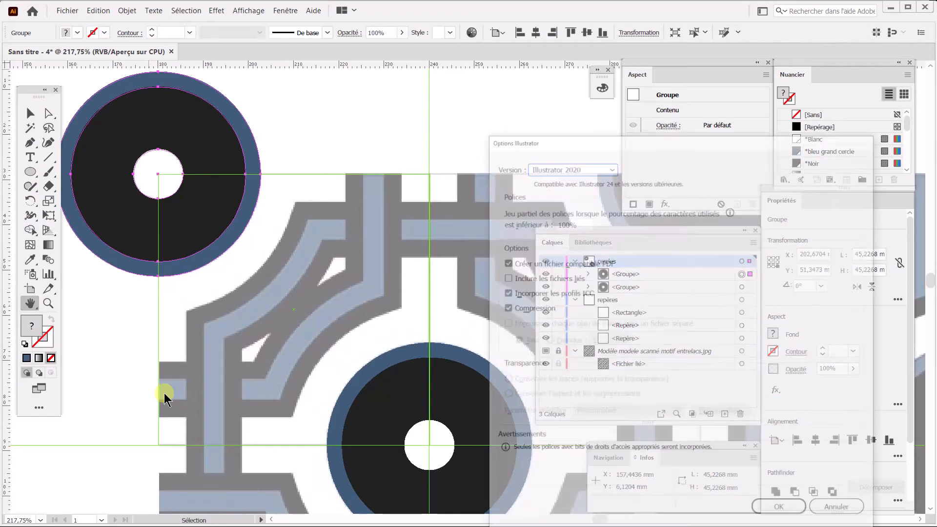
left_click_drag(559, 140, 77, 13)
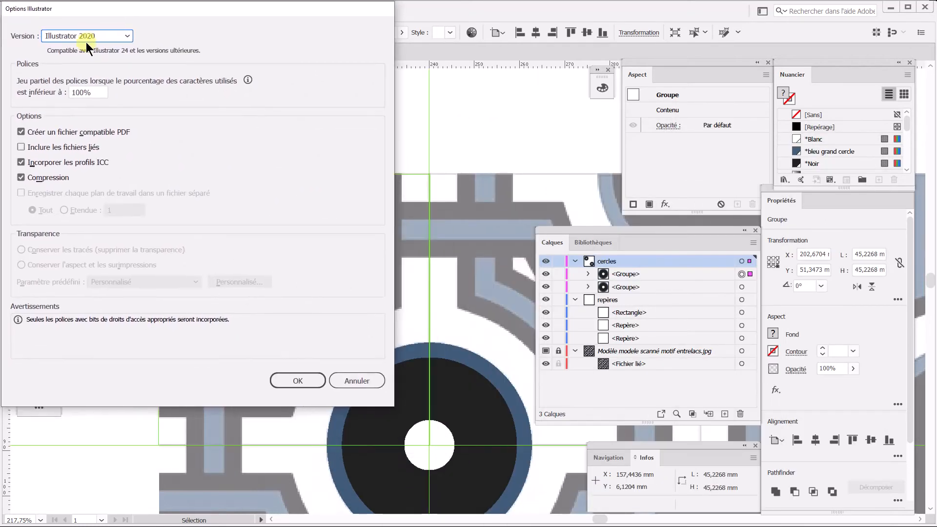
left_click(306, 379)
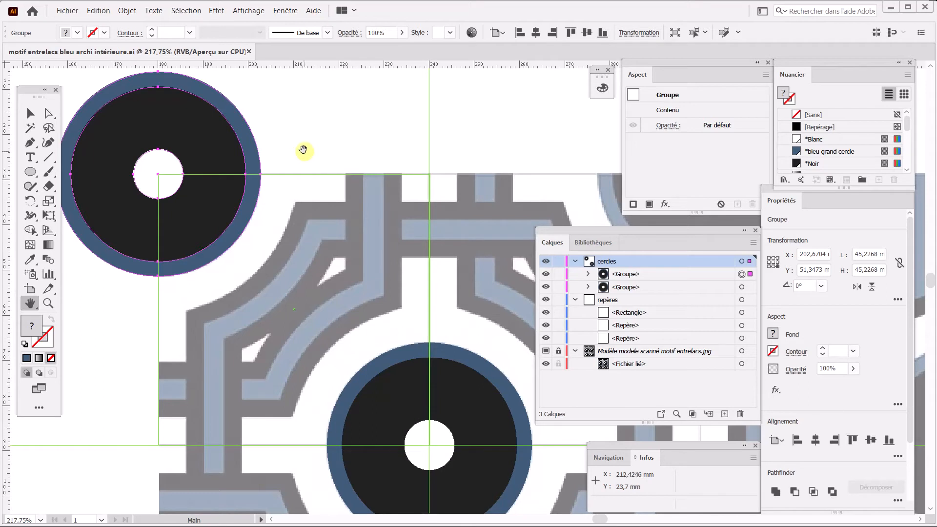
- Collapse the cercles and repères layers and create a new layer named "branches" with the colour Orange
left_click(30, 112)
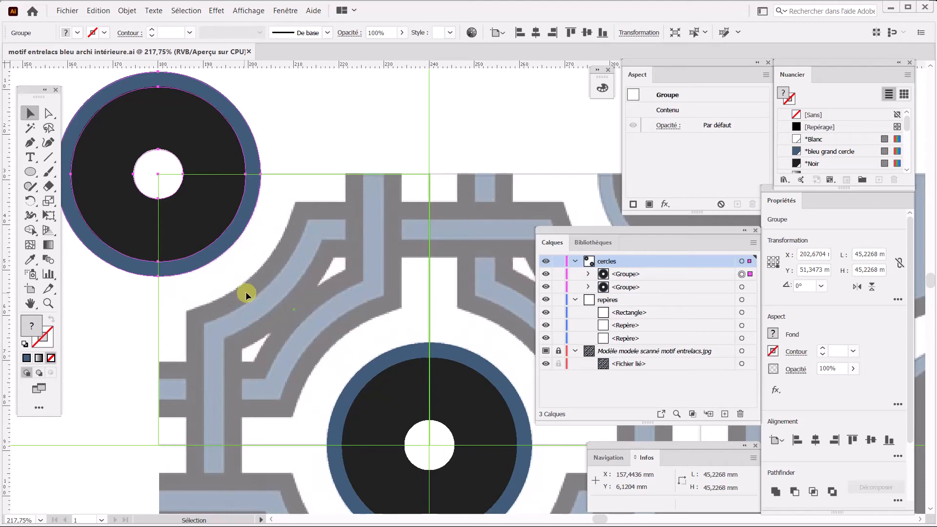
left_click(575, 261)
left_click(576, 274)
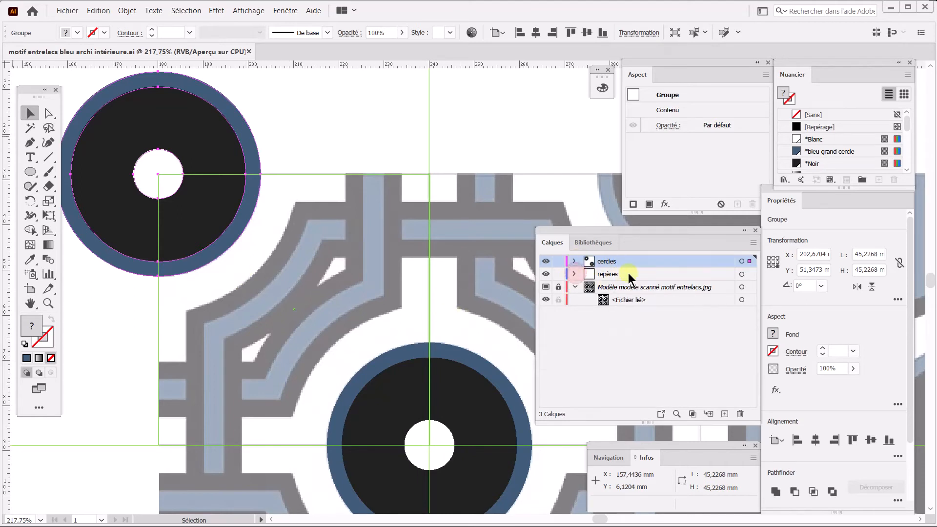
left_click(725, 414, "alt")
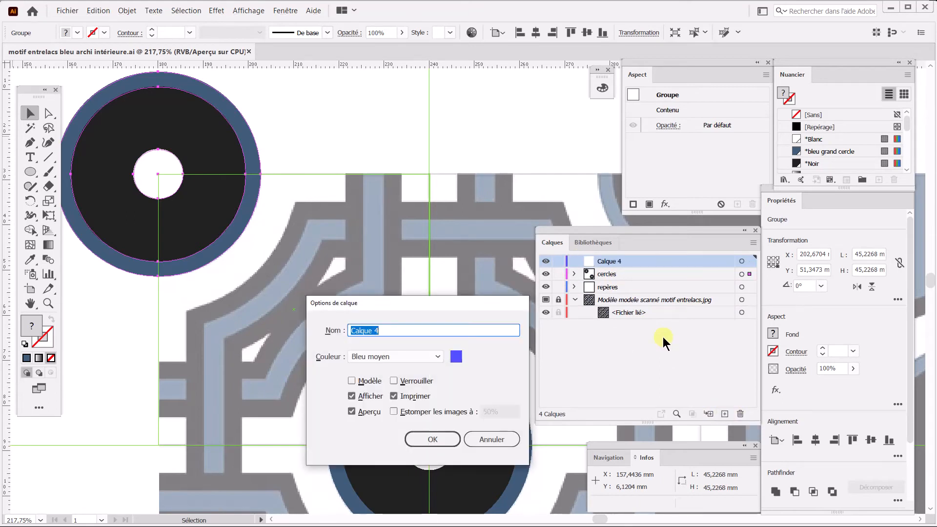
type("branches")
left_click(432, 356)
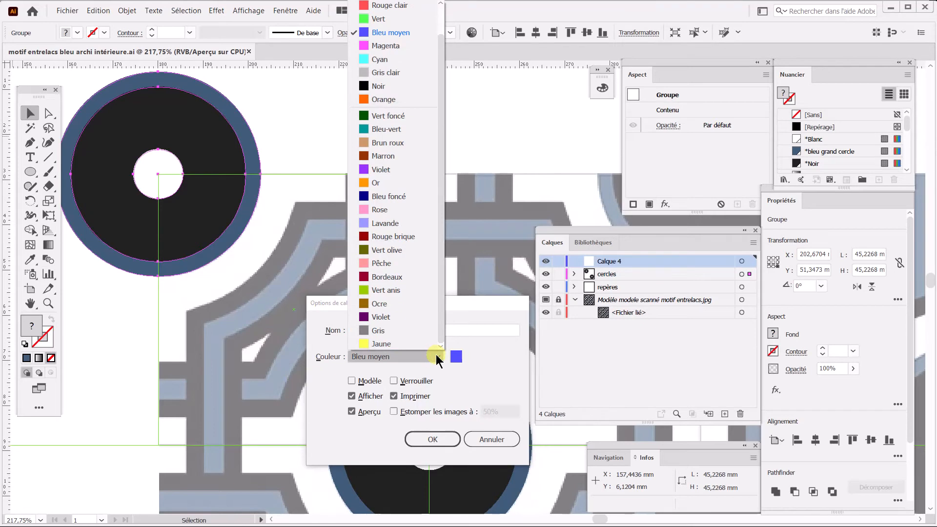
left_click(398, 99)
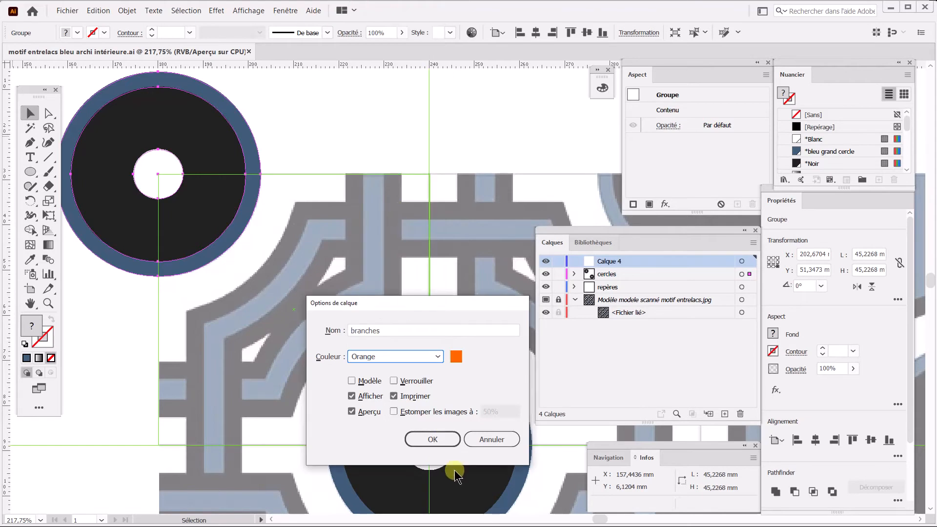
left_click(451, 441)
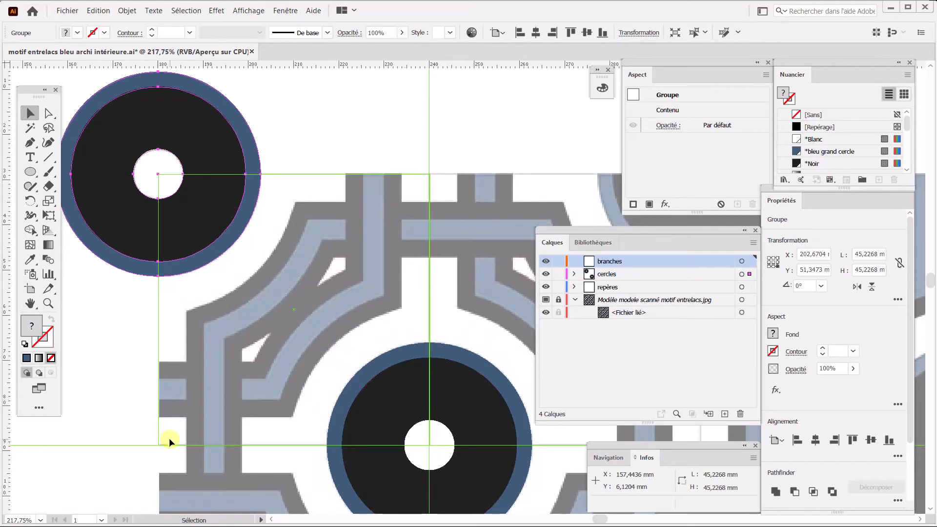
- Draw a vertical Pen path about 25 mm long up the centre of the left blue band, from the horizontal guide to the bend
left_click(31, 142)
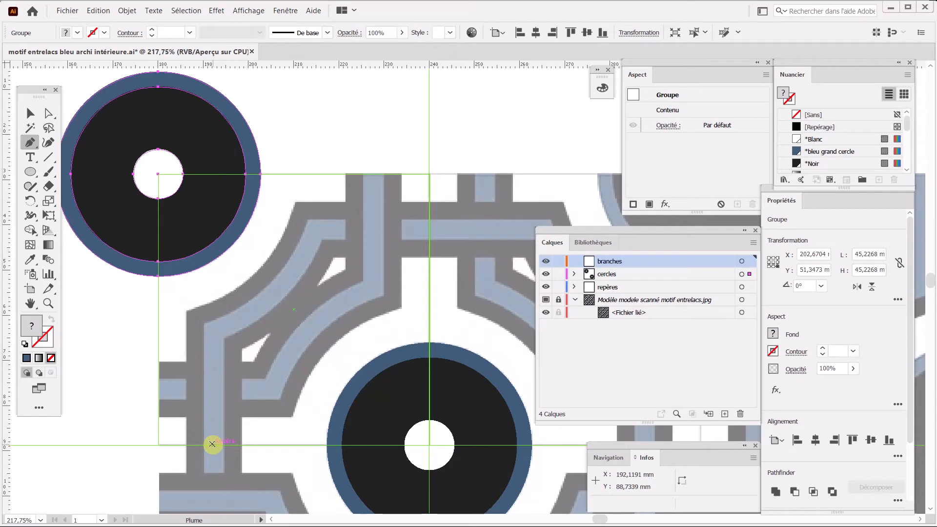
left_click(211, 444)
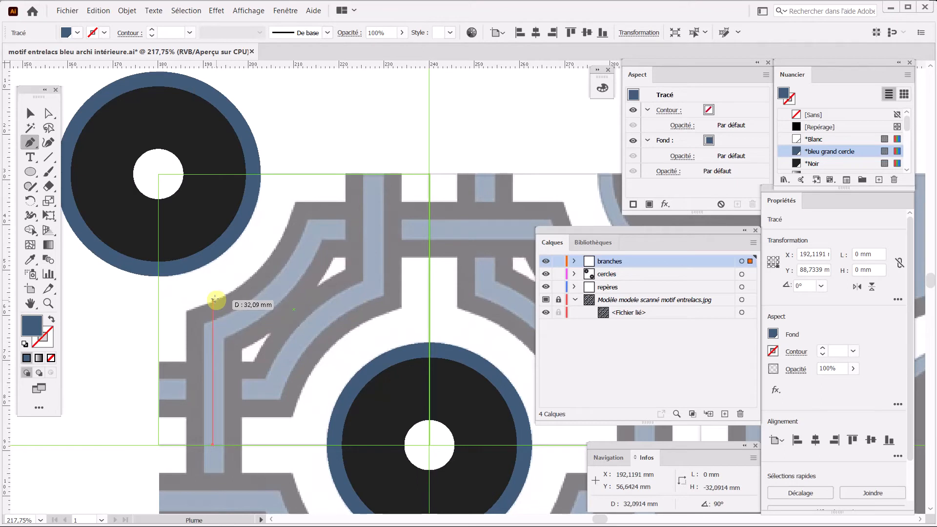
left_click(214, 333)
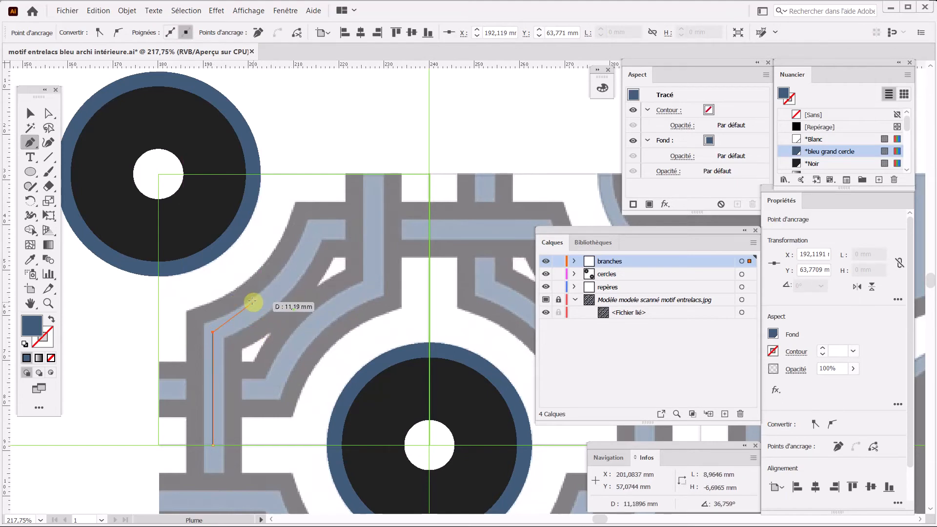
key("Escape")
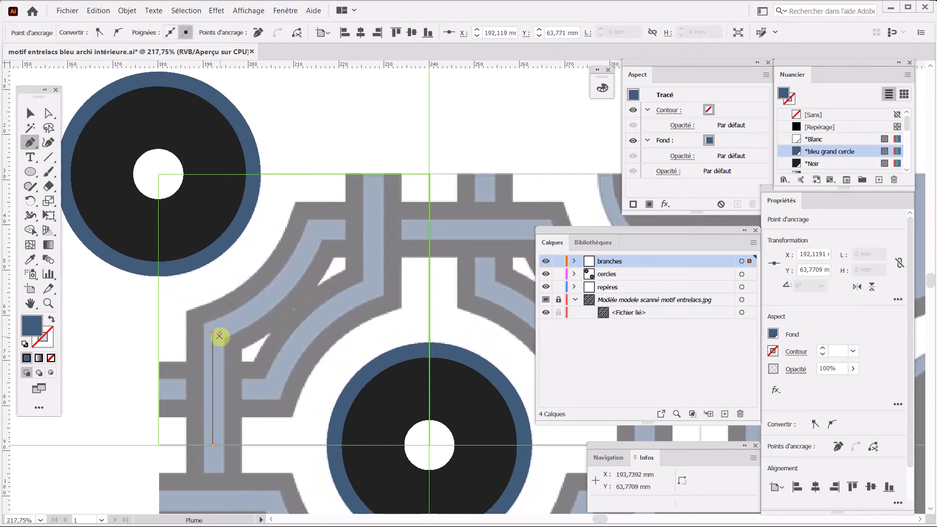
- Try drawing a circle about 70 mm wide centred on the motif's upper-left corner, and undo it
left_click(31, 171)
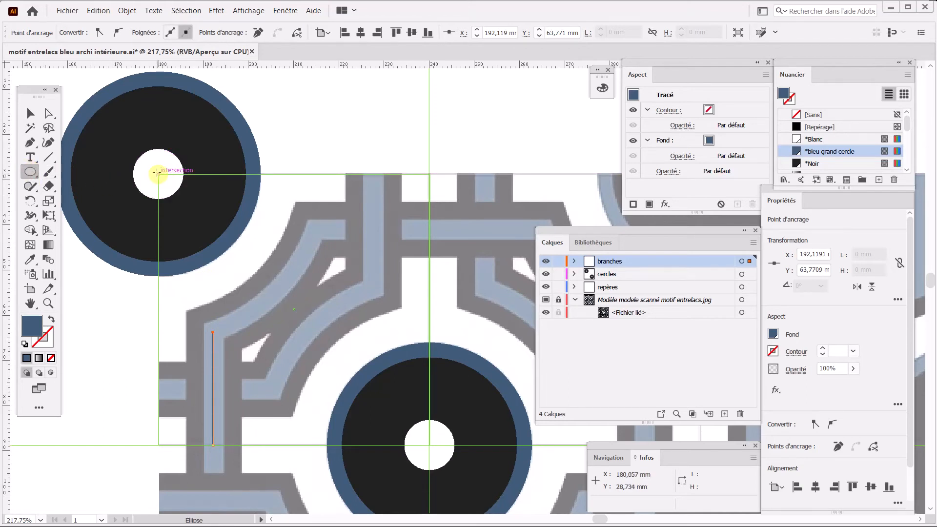
left_click_drag(158, 174, 283, 328)
key("shift+alt")
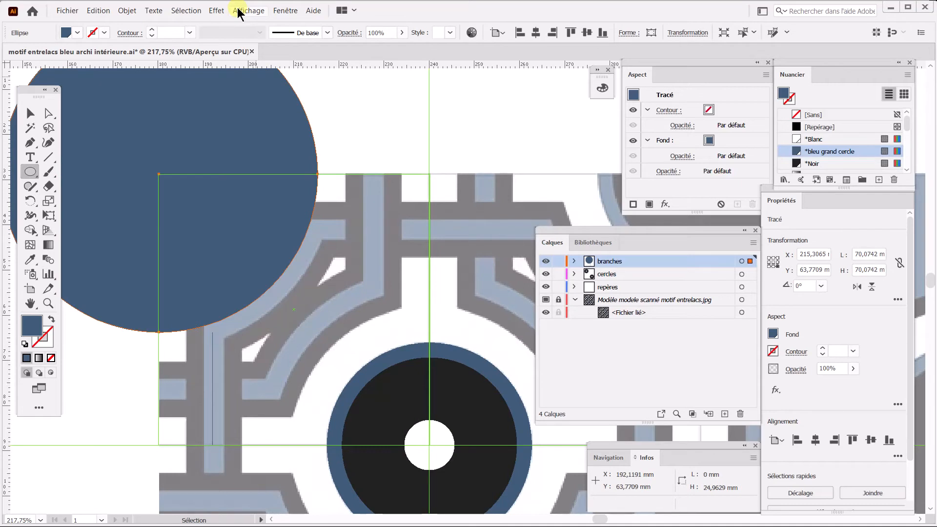
key("ctrl+z")
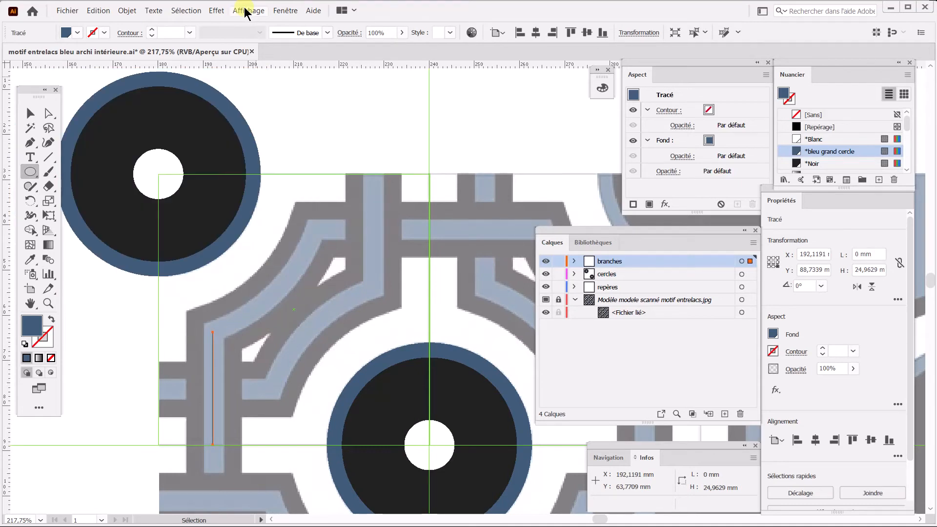
- With smart guides off, draw a circle about 73.7 mm wide centred on the motif's upper-left corner, and swap its fill to a 1 pt blue outline
left_click(248, 10)
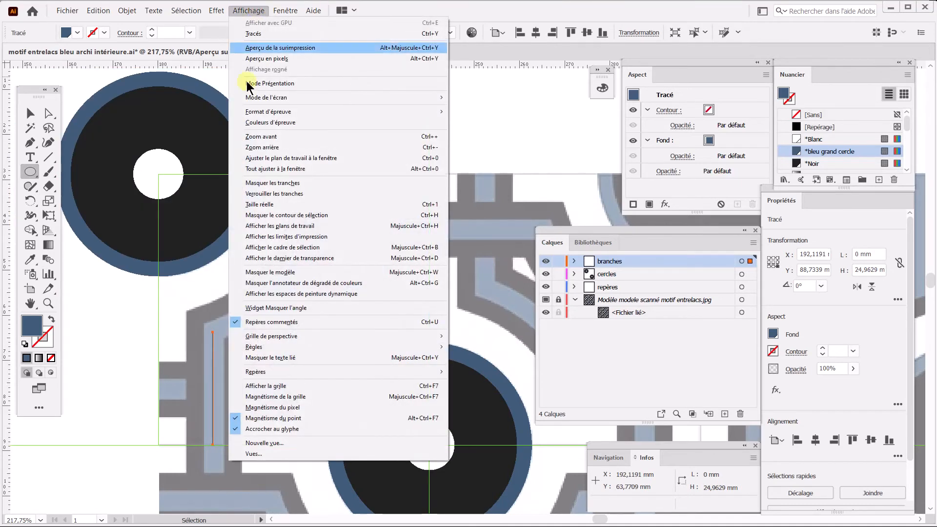
left_click(277, 323)
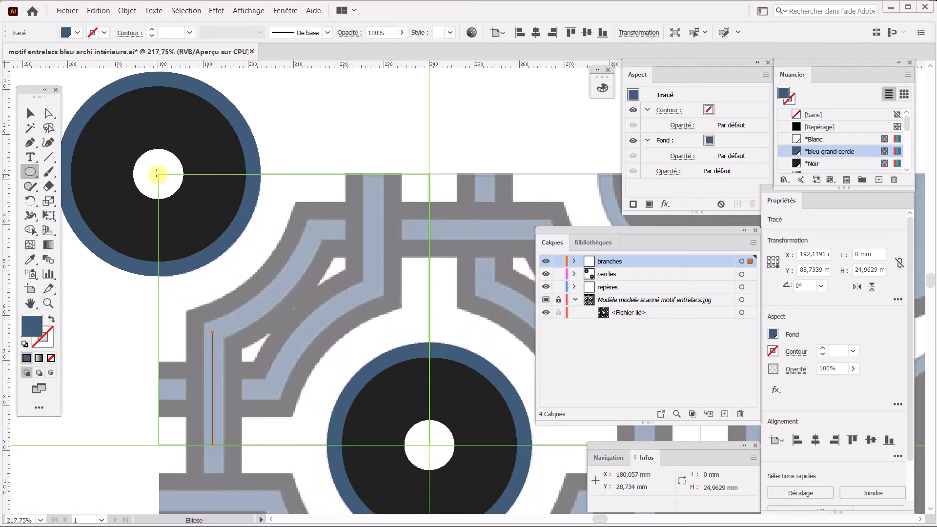
left_click_drag(157, 173, 212, 333)
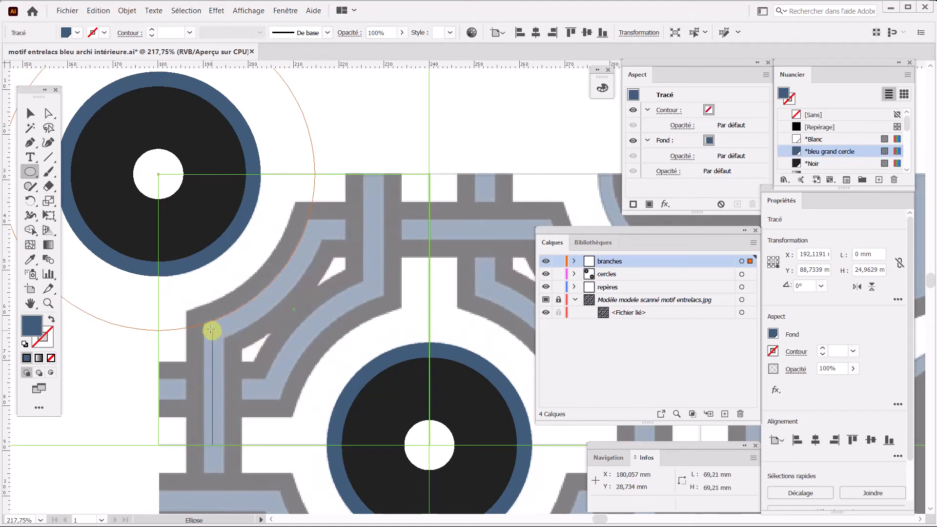
left_click_drag(221, 335, 226, 340)
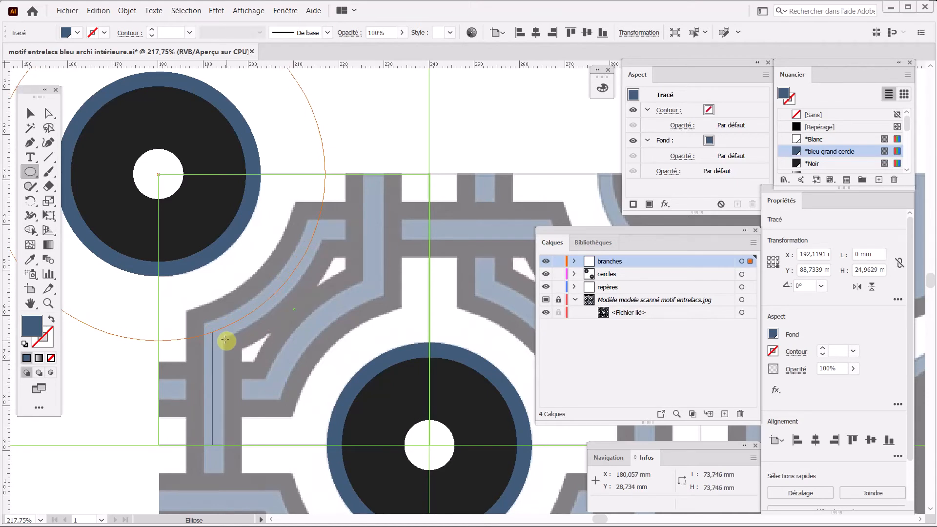
left_click_drag(226, 340, 229, 339)
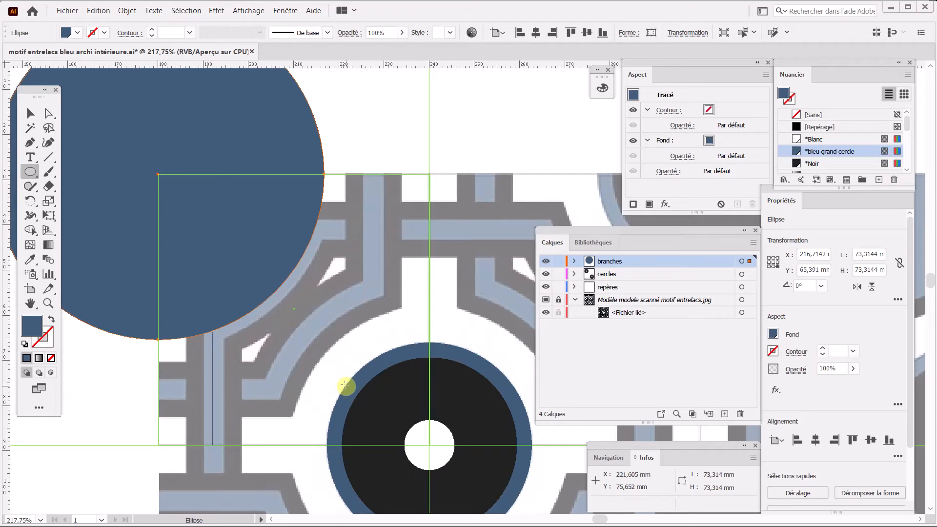
left_click(50, 320)
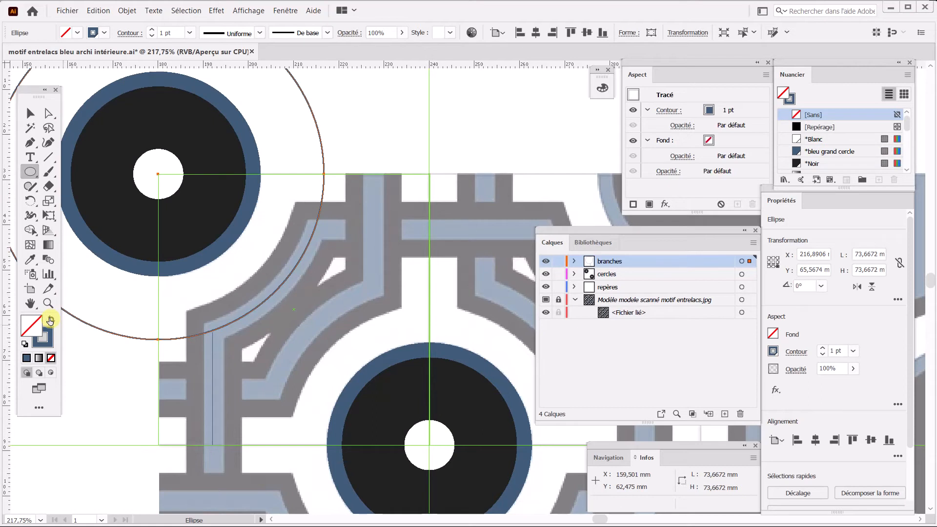
- Try converting the large outlined circle to a guide and moving the vertical path's upper anchor point up onto it
left_click(30, 113)
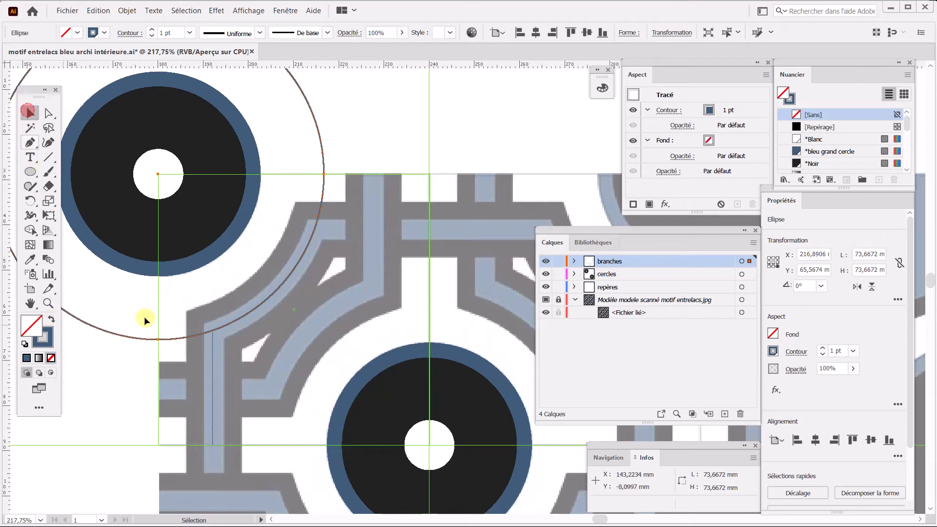
left_click(213, 414)
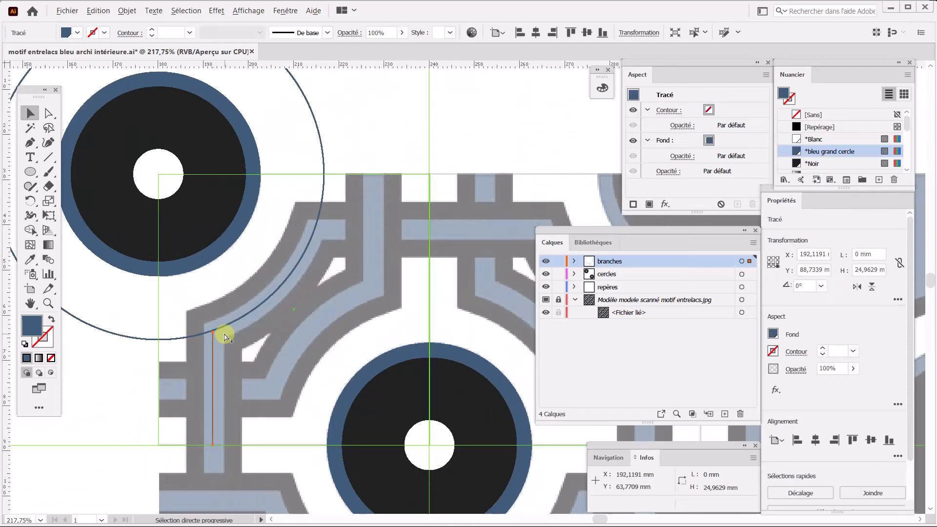
scroll(220, 335, "up", 8)
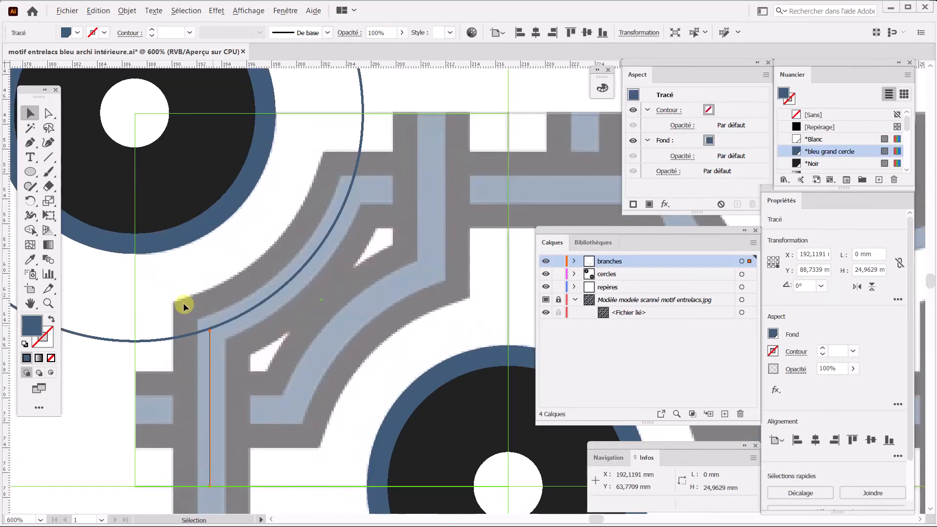
scroll(189, 309, "up", 3)
scroll(249, 370, "down", 3)
left_click_drag(272, 384, 235, 189)
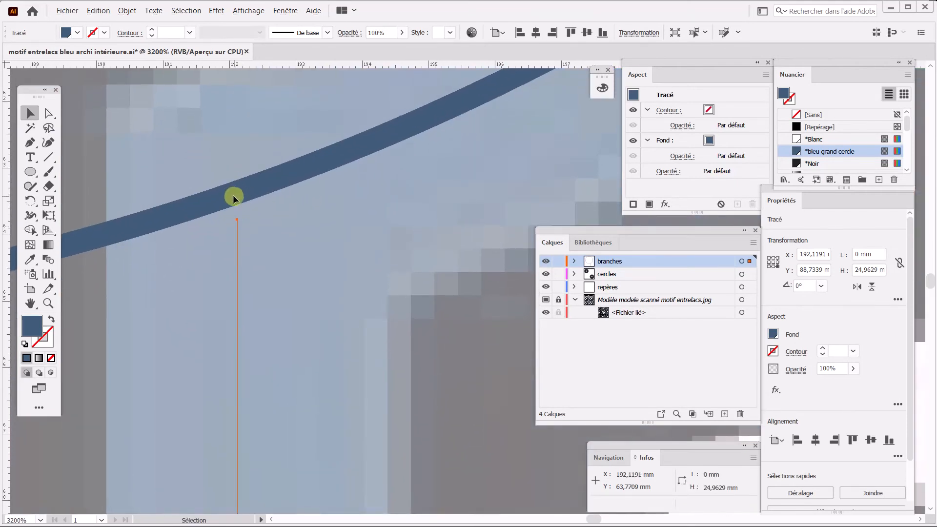
left_click(265, 184)
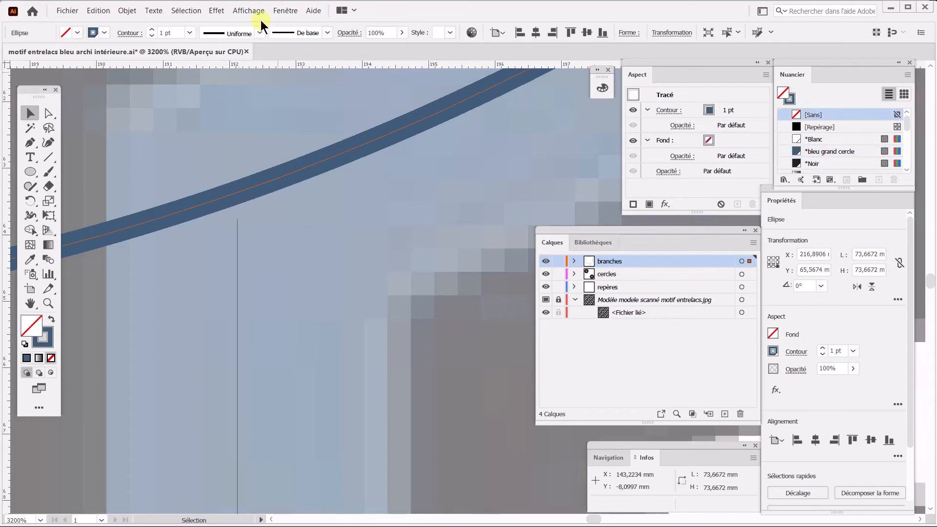
left_click(298, 119)
left_click(48, 114)
left_click_drag(239, 217, 237, 192)
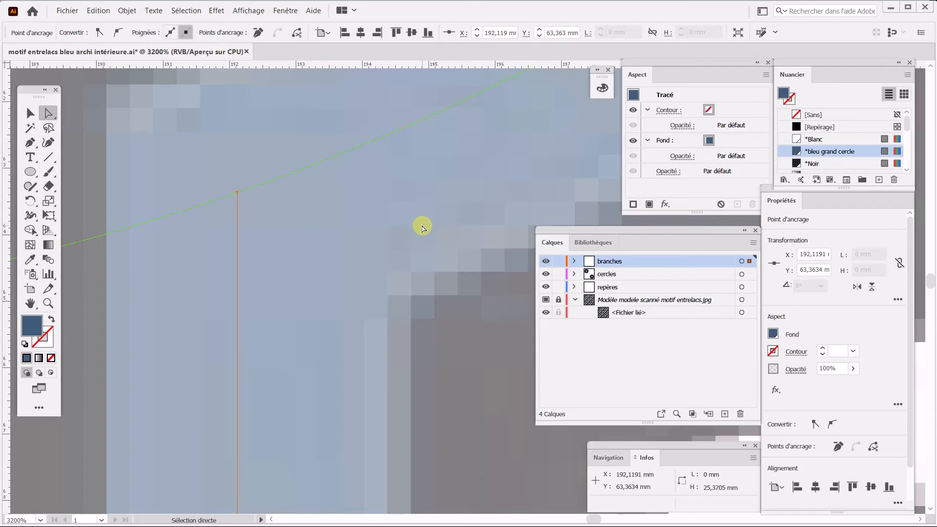
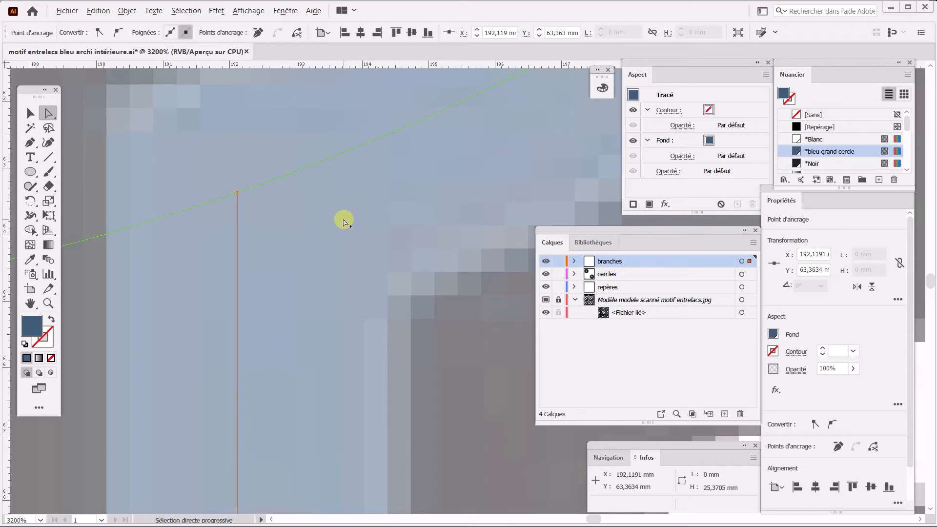
- Undo the anchor point move and the conversion of the circle to a guide
scroll(345, 223, "down", 4)
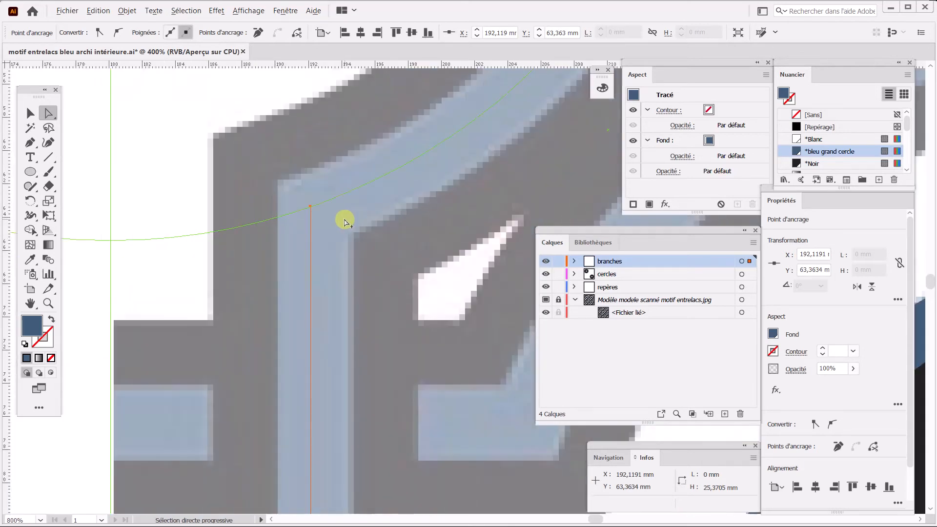
scroll(345, 223, "down", 1)
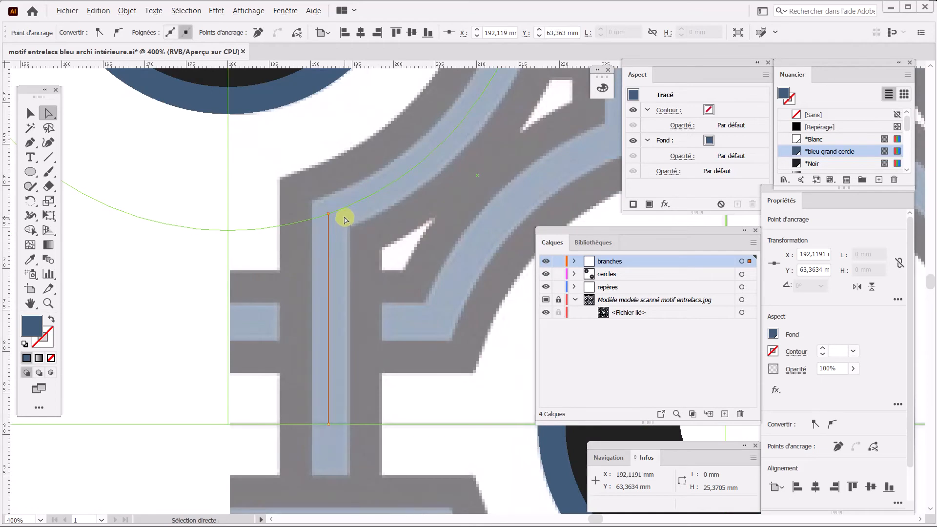
key("ctrl+z")
key("ctrl+z")
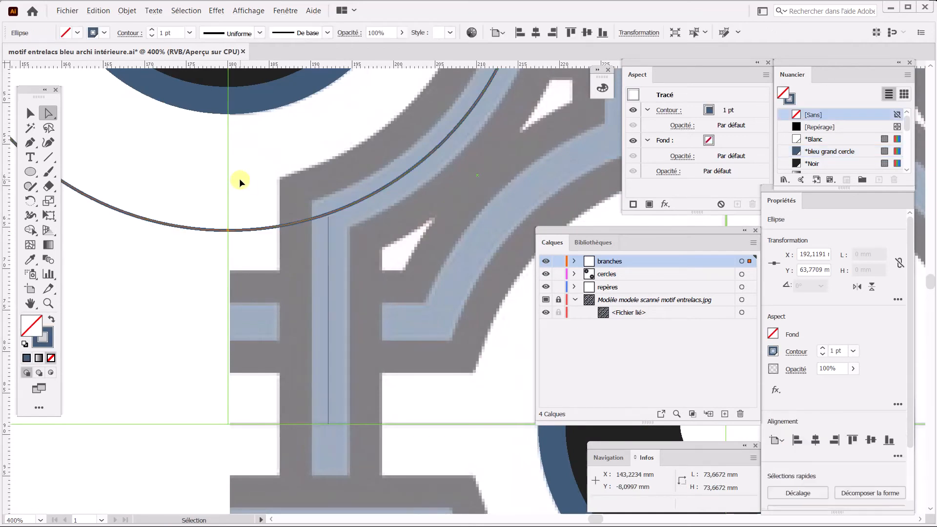
- Delete the vertical path in the left blue band and select the large outlined circle
left_click(29, 112)
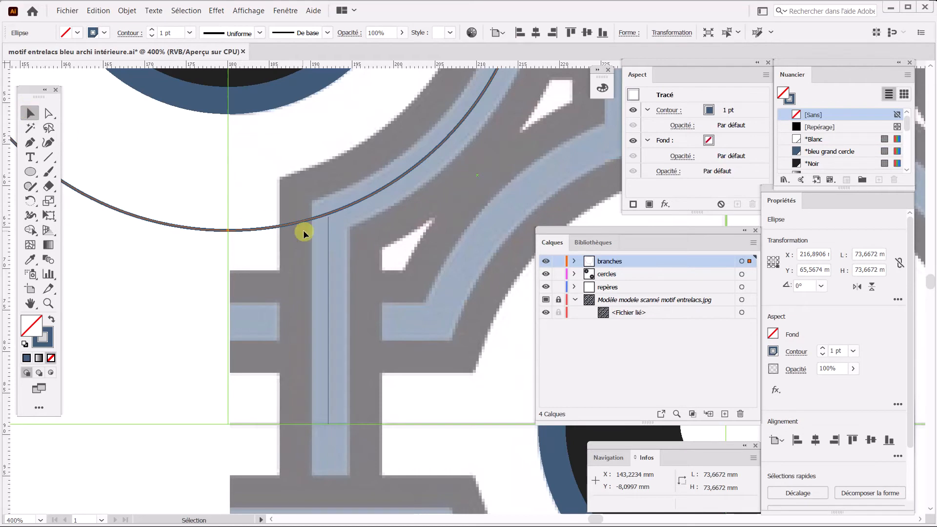
left_click(329, 256)
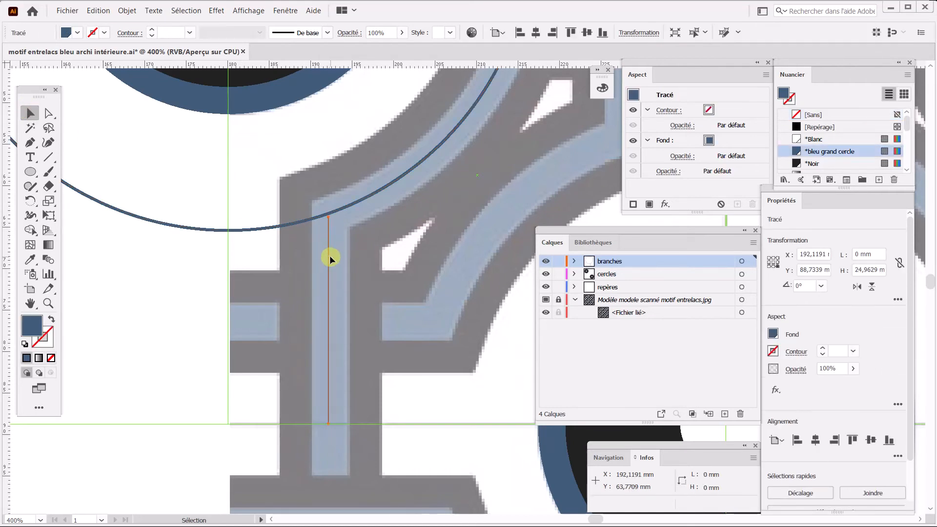
key("ctrl+shift+a")
key("x")
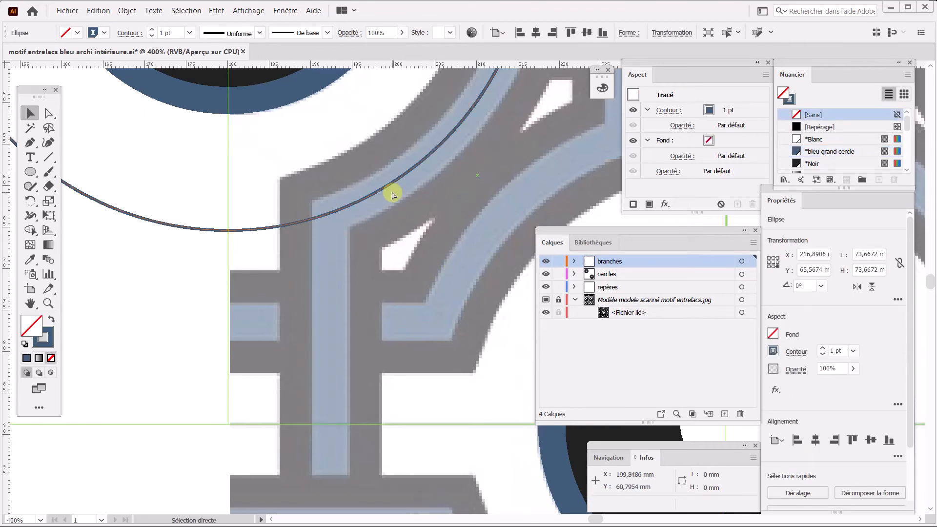
- Try converting the large outlined circle to a guide, and restore it as a regular outline
key("ctrl+shift+a")
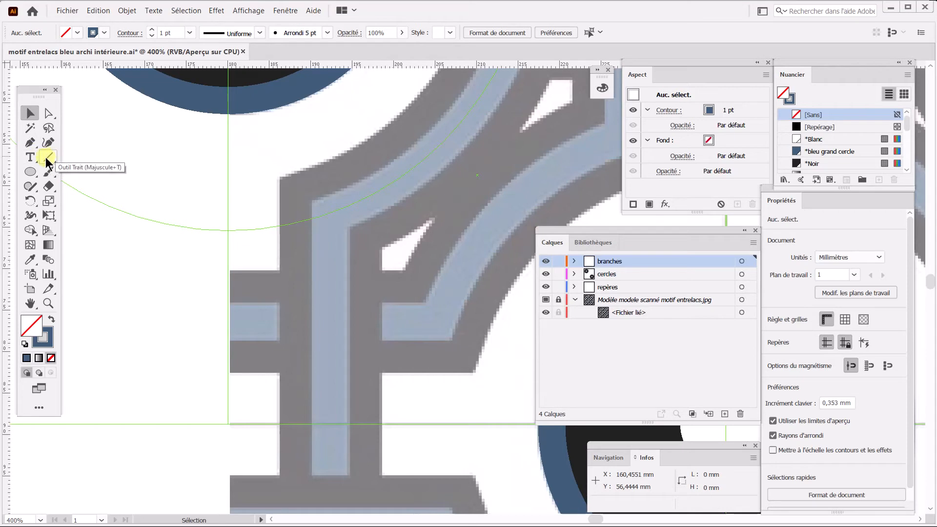
left_click_drag(394, 241, 264, 318)
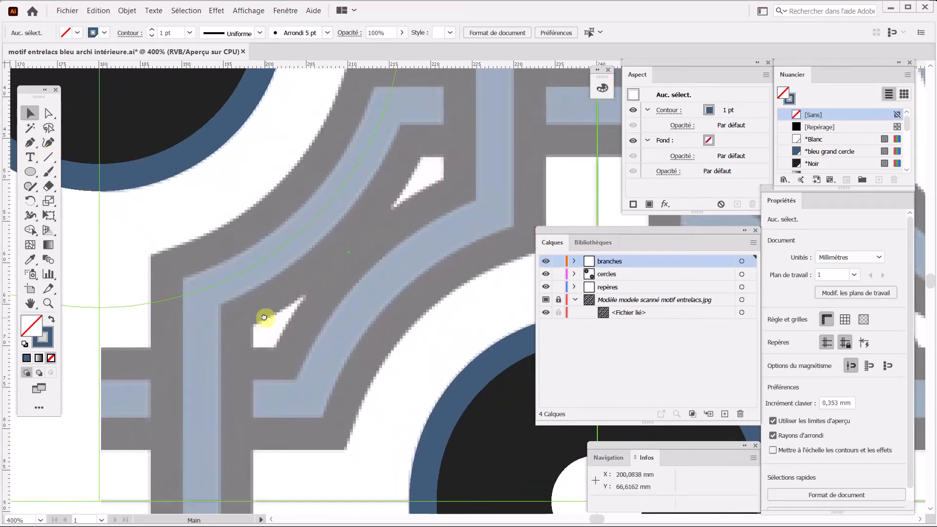
left_click(214, 286)
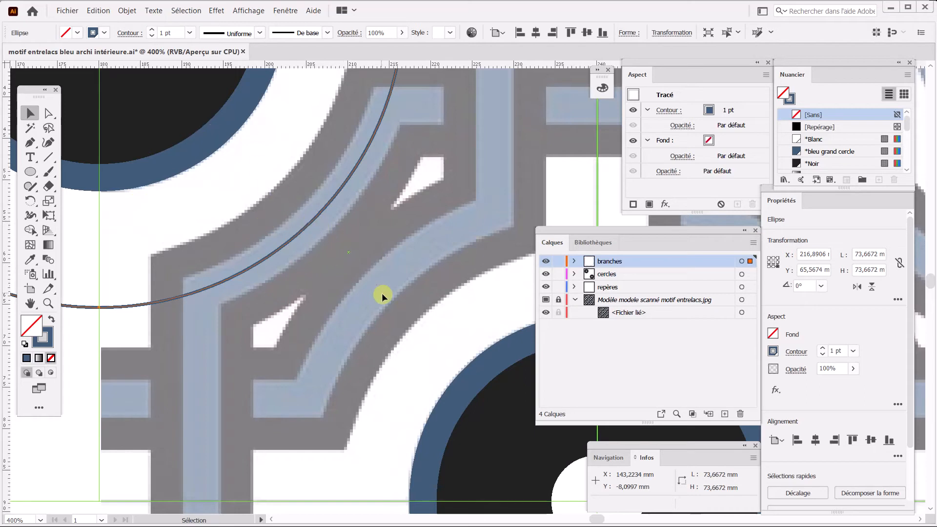
- Add intermediate anchor points to the large outlined circle, between its existing ones
left_click(127, 11)
mouse_move(166, 244)
left_click(339, 315)
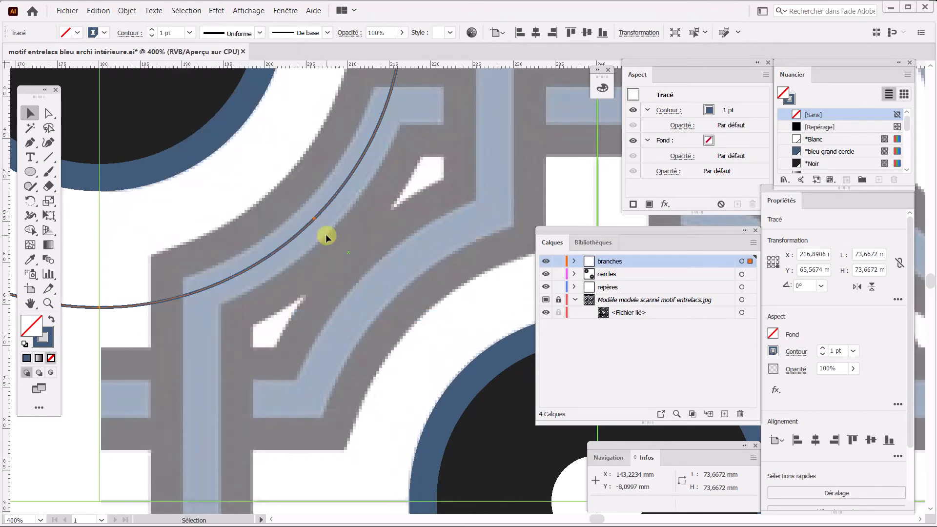
key("ctrl")
scroll(356, 251, "down", 2)
scroll(355, 251, "down", 2)
scroll(356, 251, "down", 1)
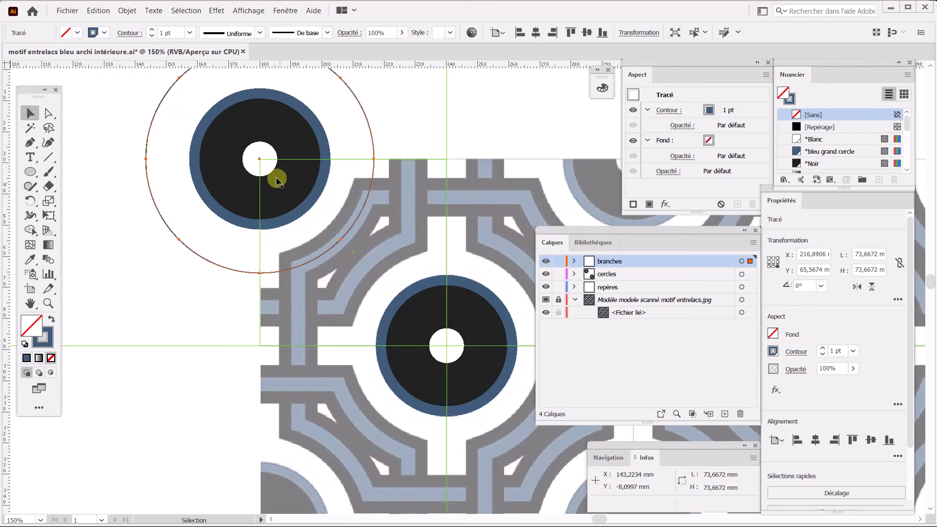
scroll(350, 248, "up", 1)
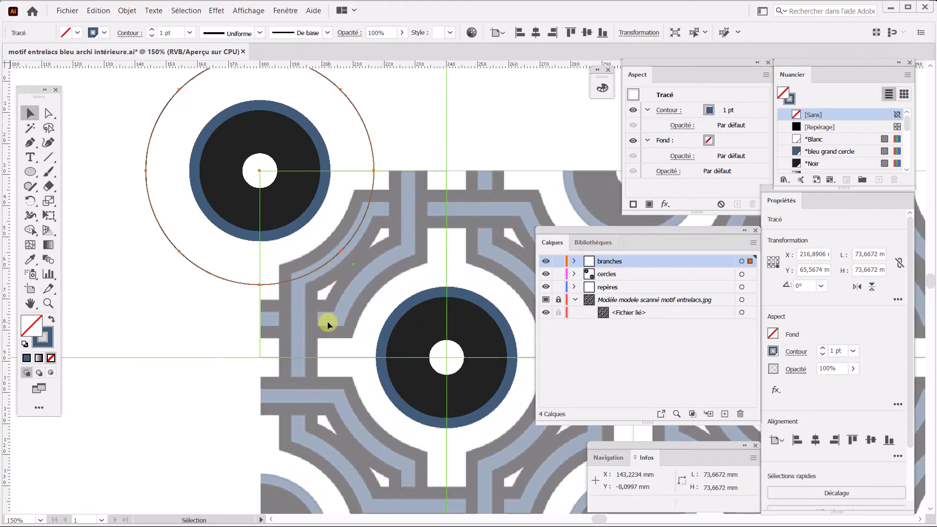
- Place a vertical guide at about 192.4 mm along the left blue band's centre, and add an anchor point where it crosses the circle
left_click(30, 142)
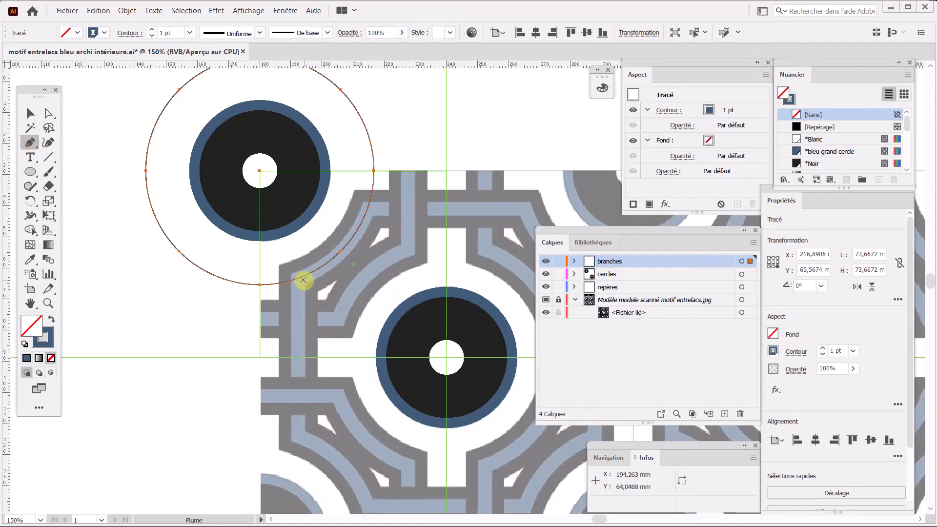
scroll(304, 280, "up", 4)
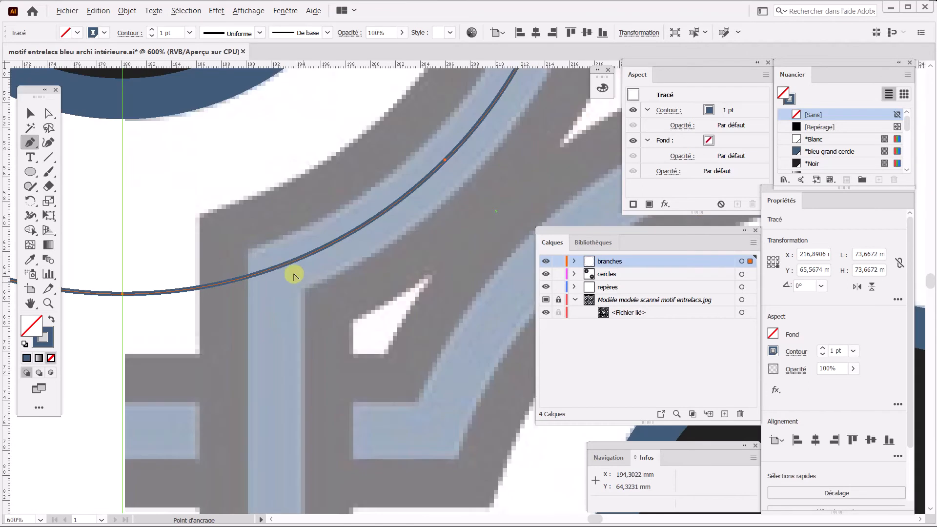
left_click_drag(285, 268, 264, 184)
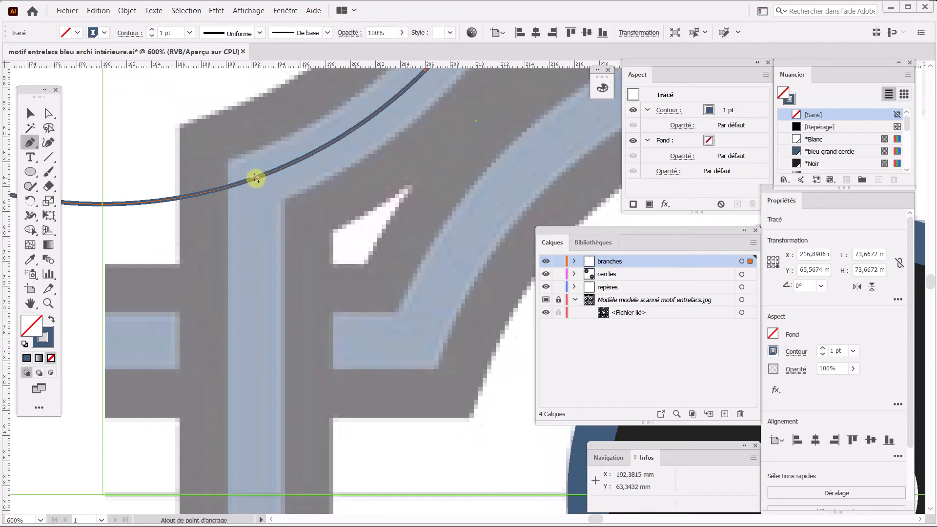
scroll(255, 180, "up", 1)
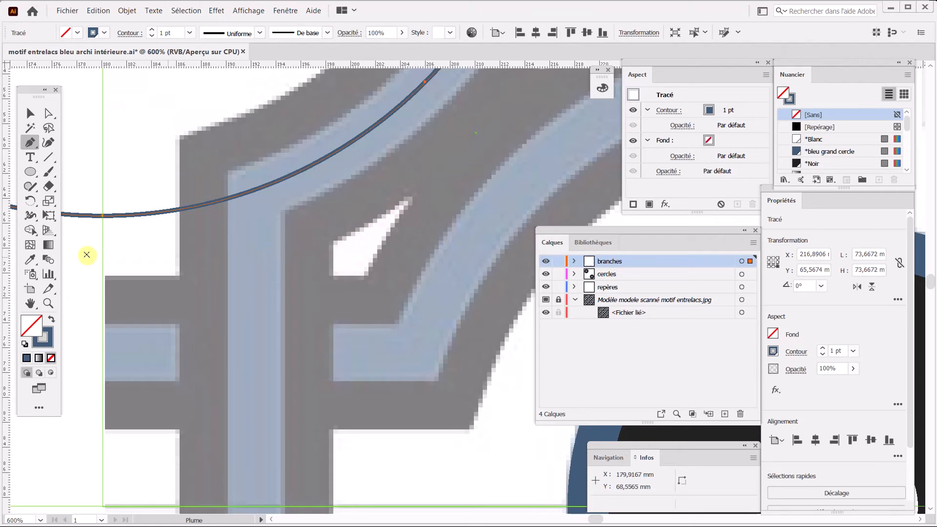
left_click_drag(5, 250, 254, 254)
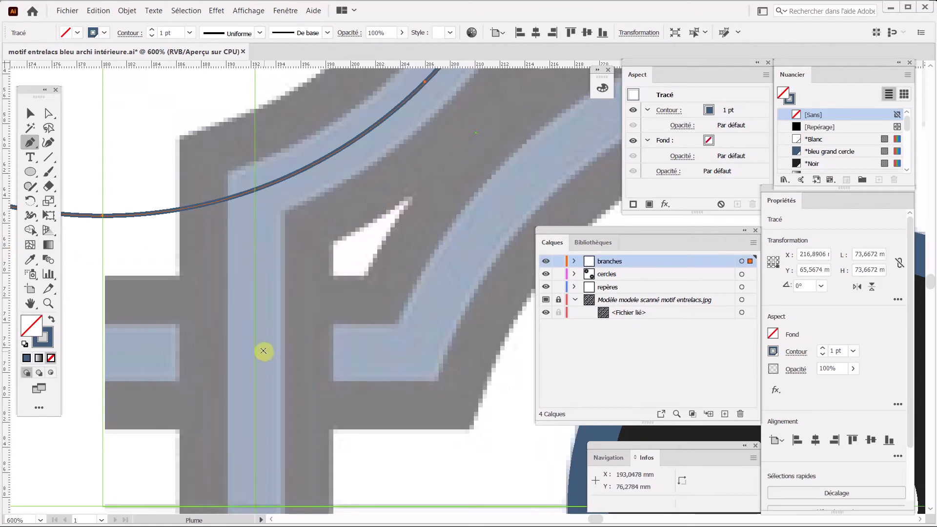
left_click(255, 190)
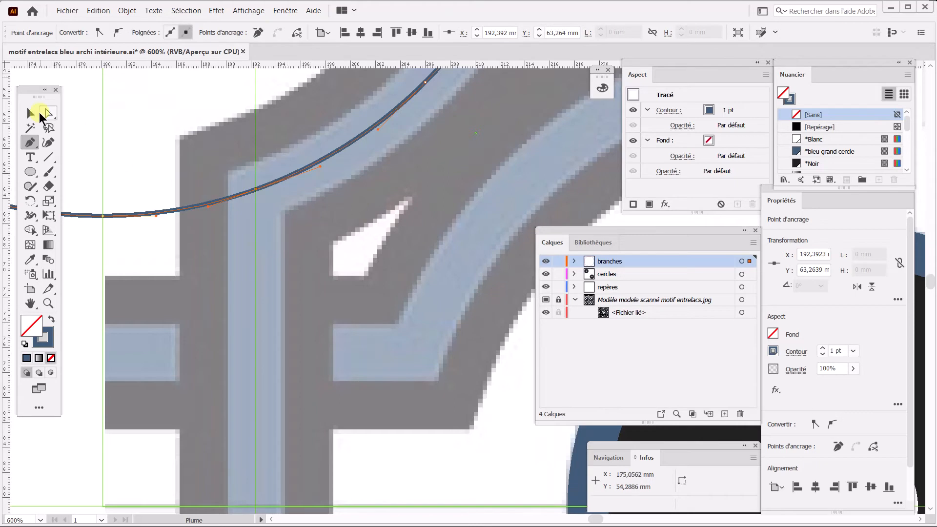
- Try cutting the large circle's arc segment between the vertical guide and its lower diagonal anchor point
left_click(48, 113)
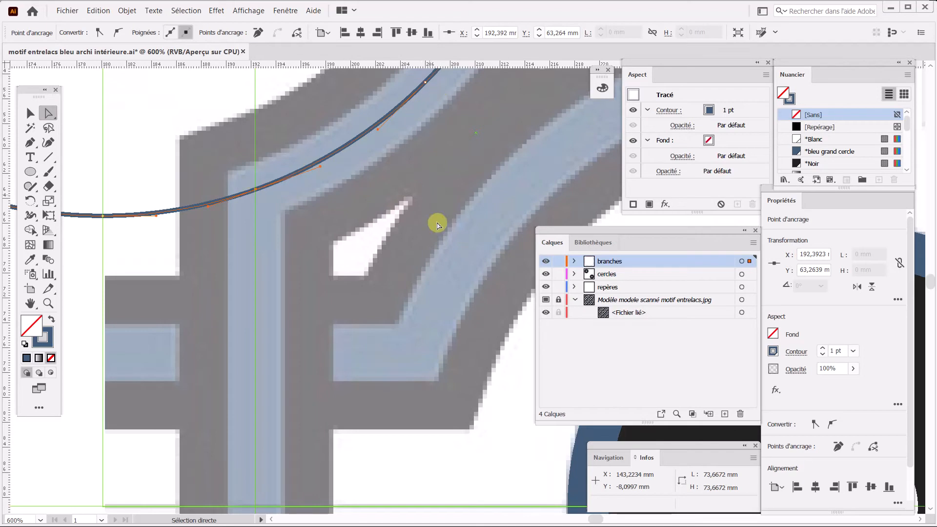
left_click(215, 231)
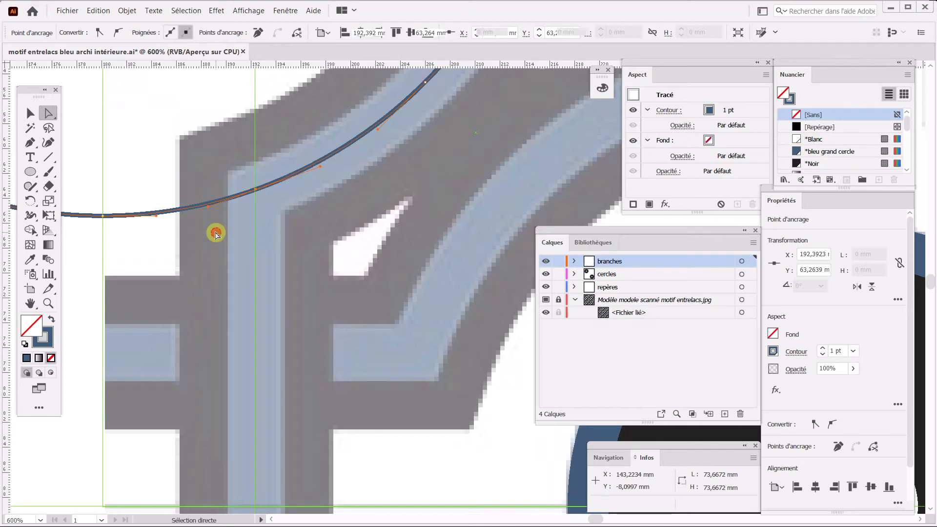
left_click(305, 171)
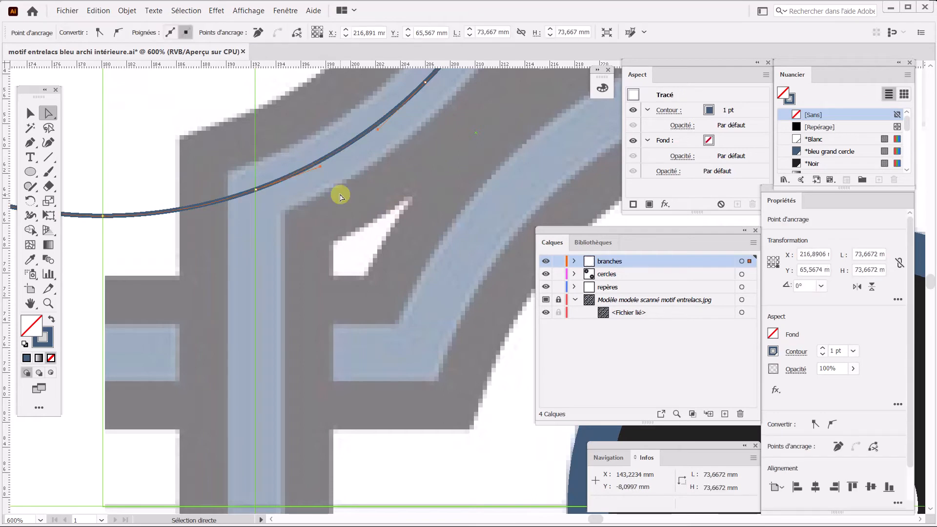
scroll(338, 204, "down", 1)
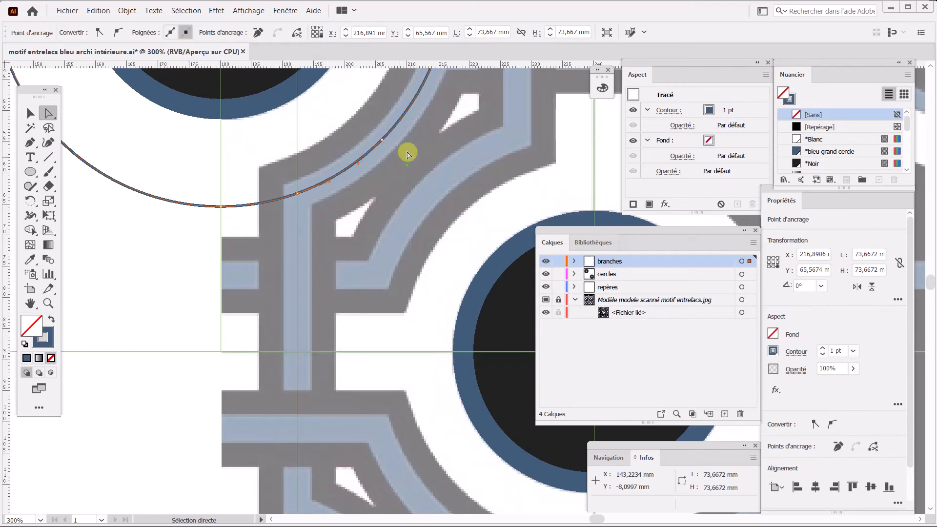
left_click(98, 11)
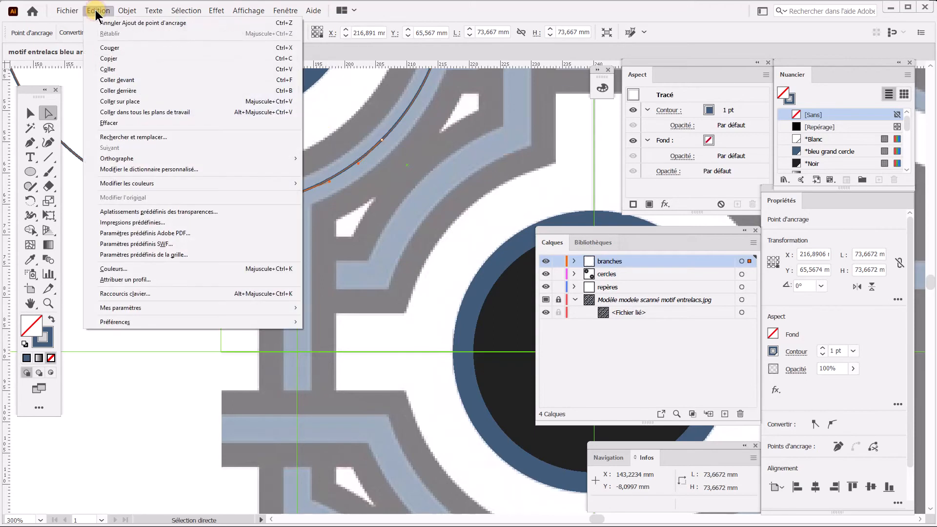
left_click(117, 50)
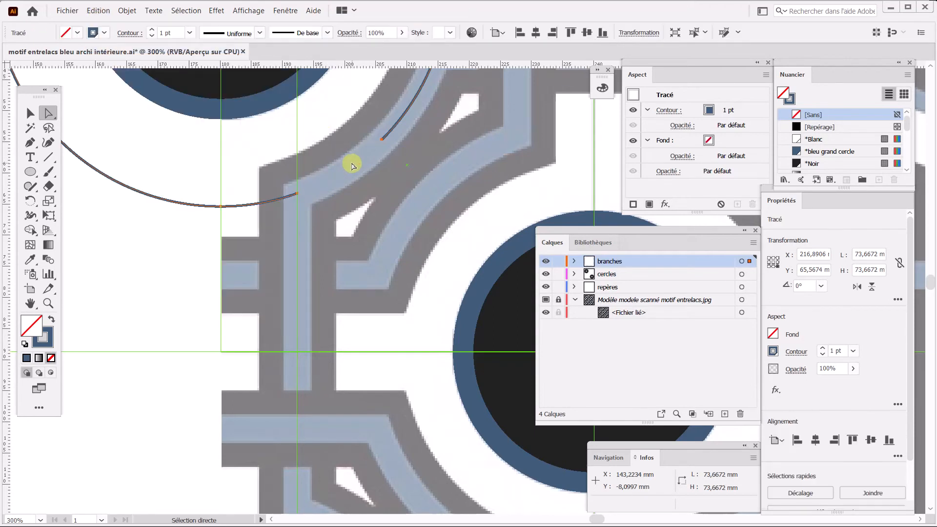
- Try deleting the rest of the large circle and pasting the cut arc in front at its original position
scroll(355, 164, "down", 1)
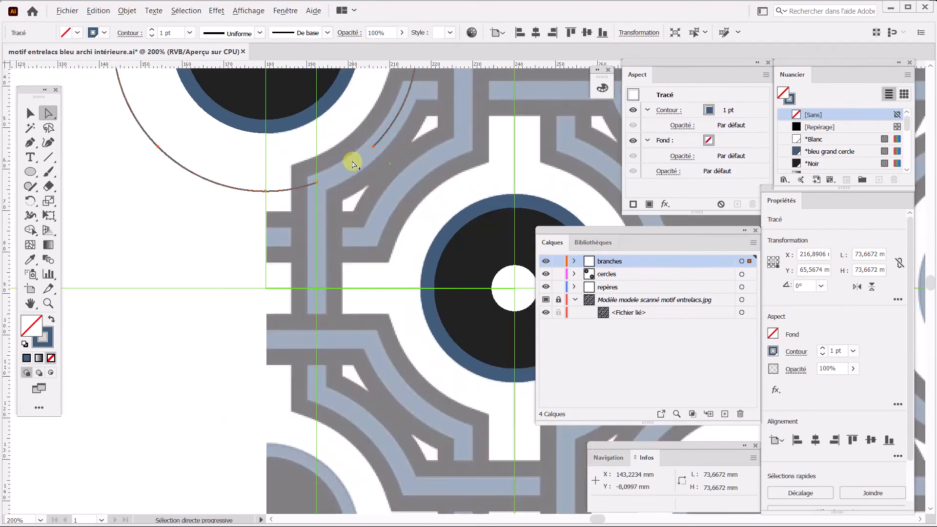
left_click_drag(387, 220, 343, 420)
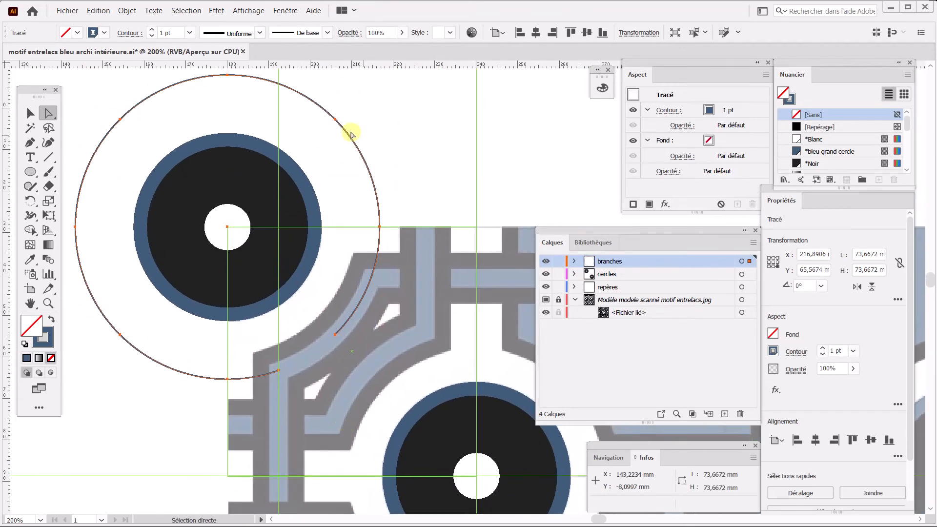
left_click(330, 241)
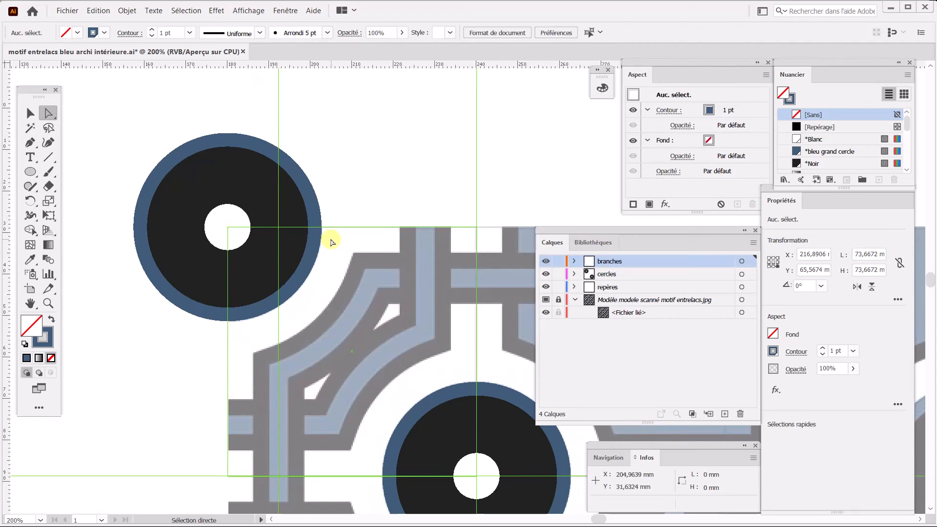
left_click(98, 11)
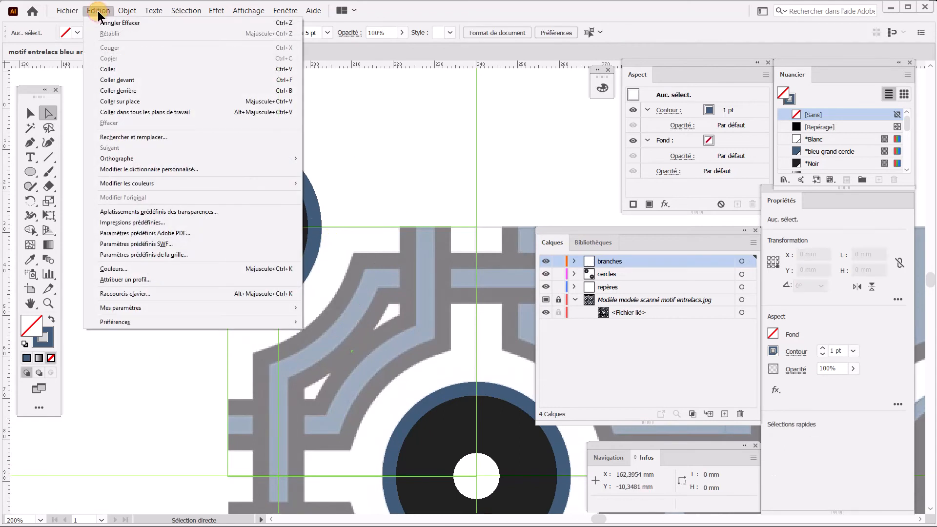
left_click(145, 80)
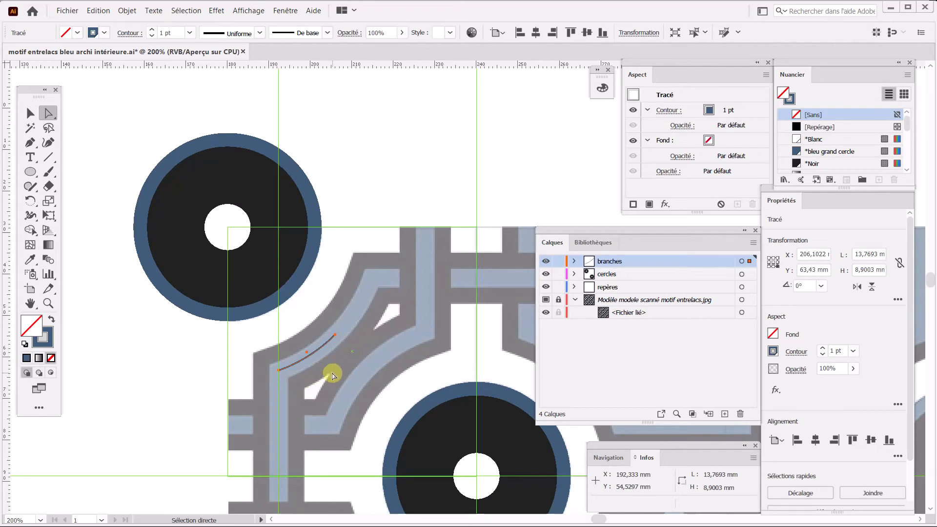
- Try extending the arc from its lower end with a straight Pen segment along the vertical guide to the horizontal guide
left_click(32, 141)
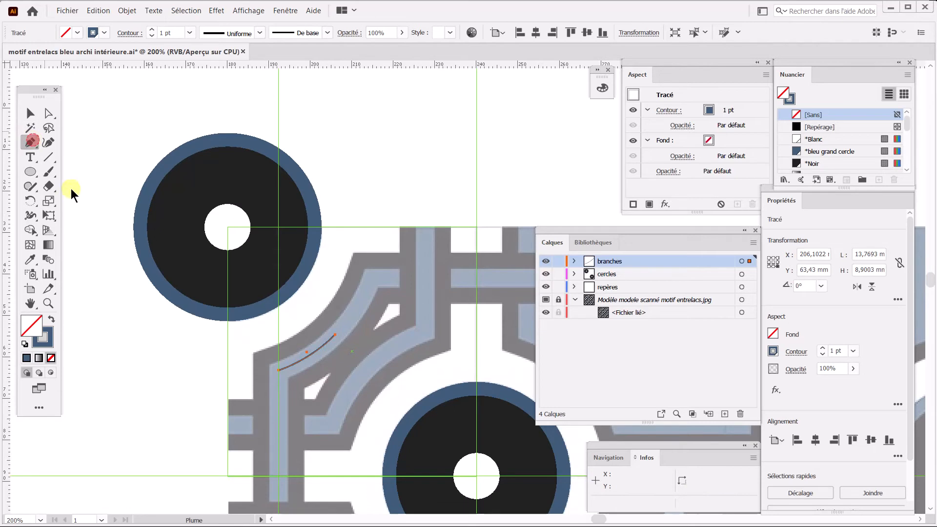
left_click(278, 371)
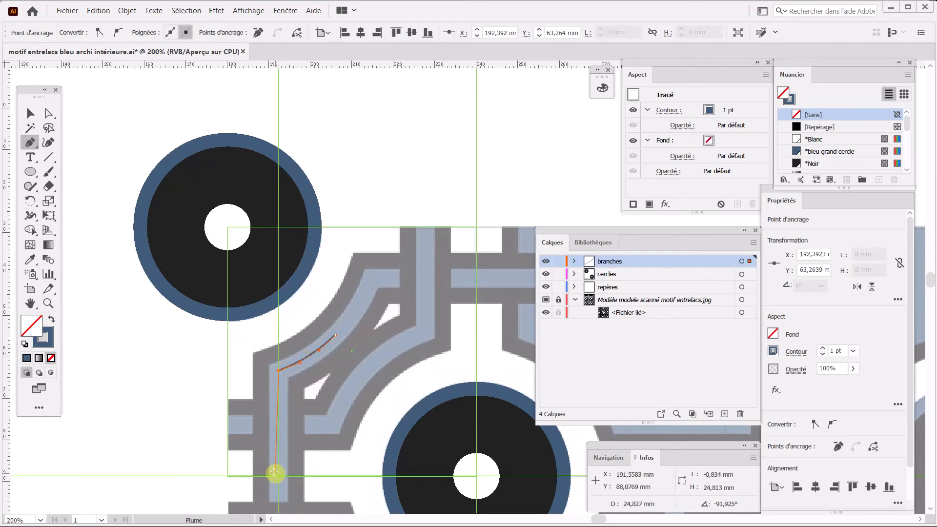
left_click(278, 476)
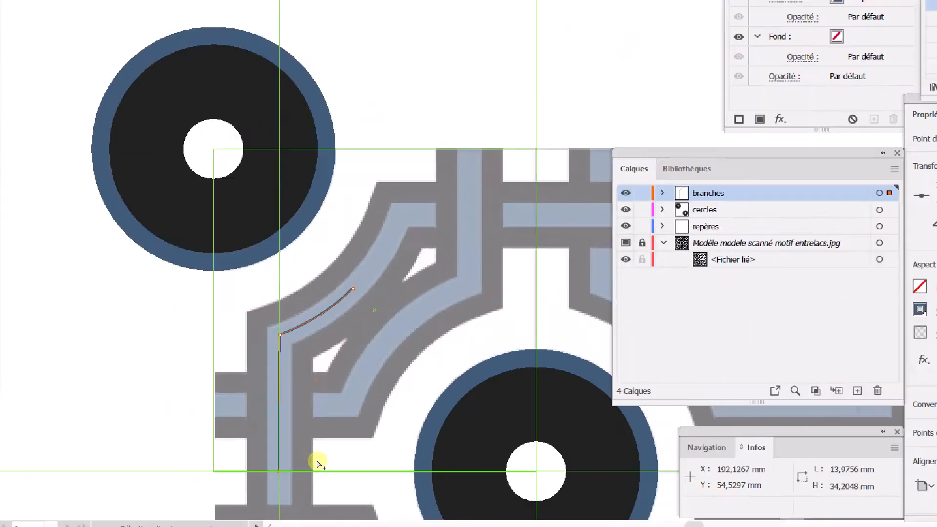
key("ctrl")
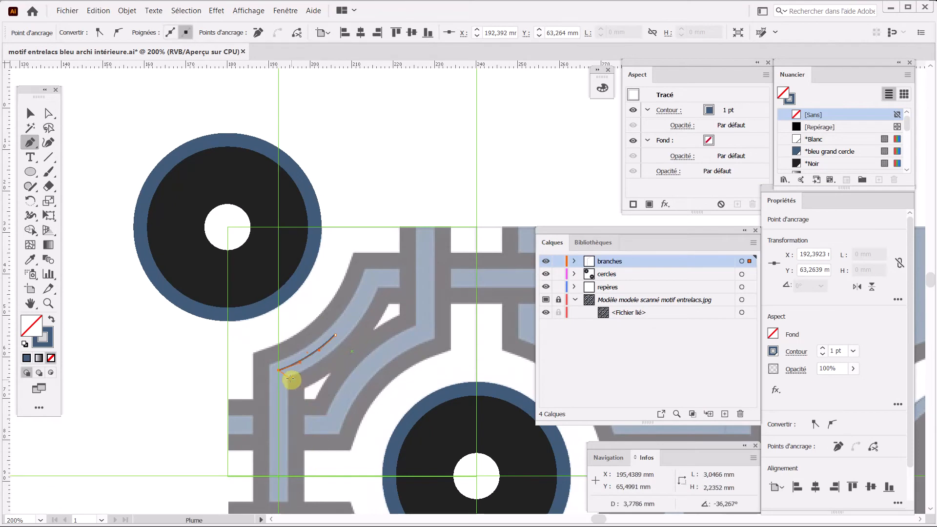
left_click(278, 476)
key("Escape")
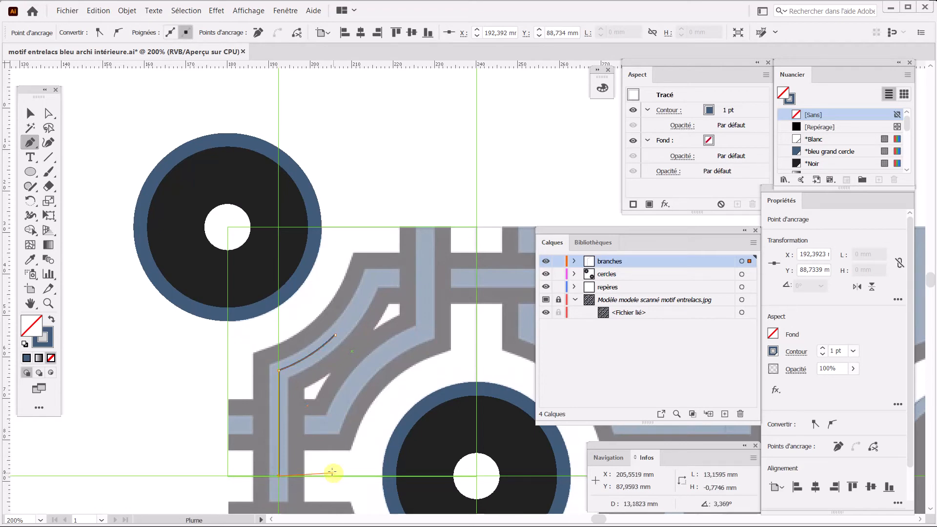
- Examine the vertical segment's lower end against the guide, and undo back to the complete large circle without the guide anchor
left_click(48, 303)
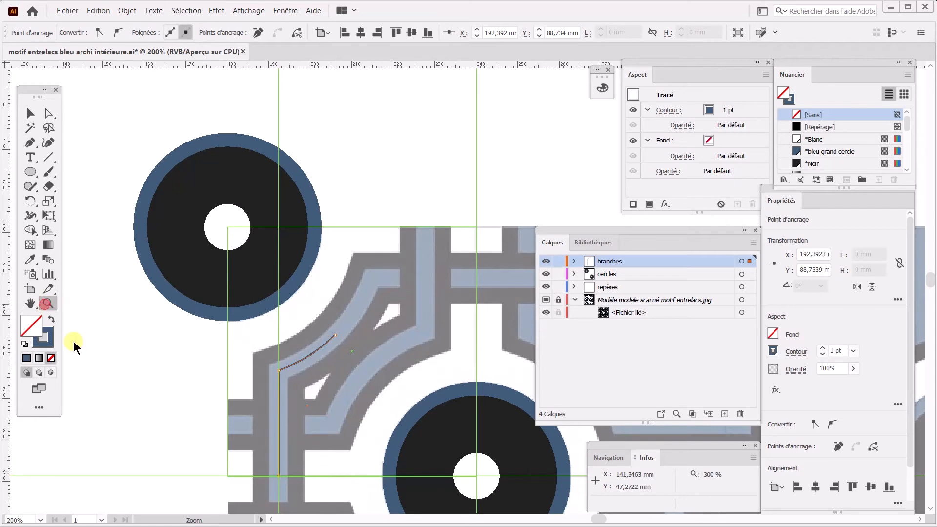
left_click_drag(283, 477, 298, 489)
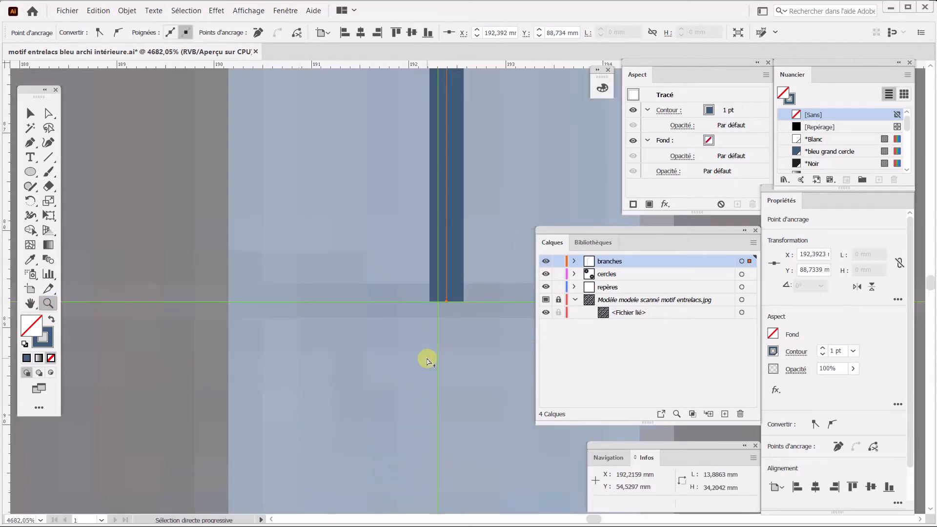
left_click(434, 335, "alt")
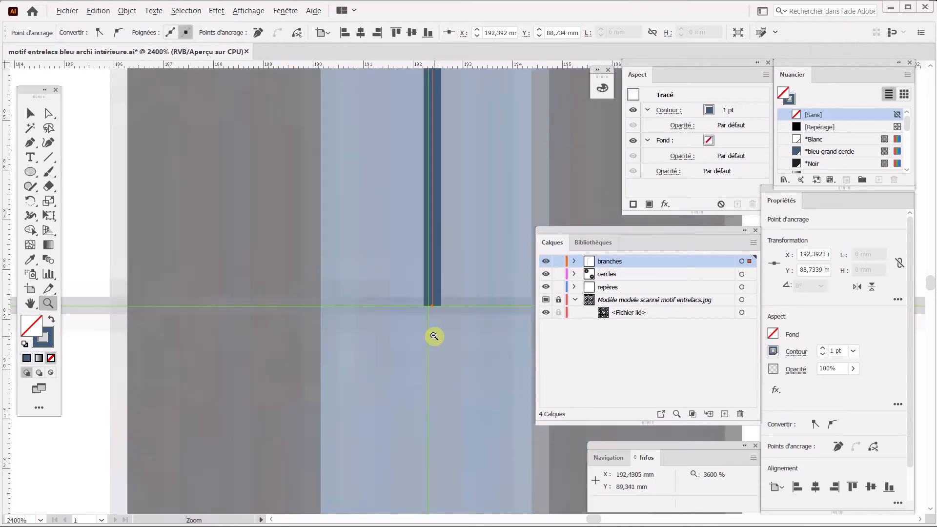
left_click(435, 335, "alt")
left_click_drag(459, 245, 374, 470)
left_click_drag(358, 268, 333, 453)
left_click_drag(322, 249, 327, 431)
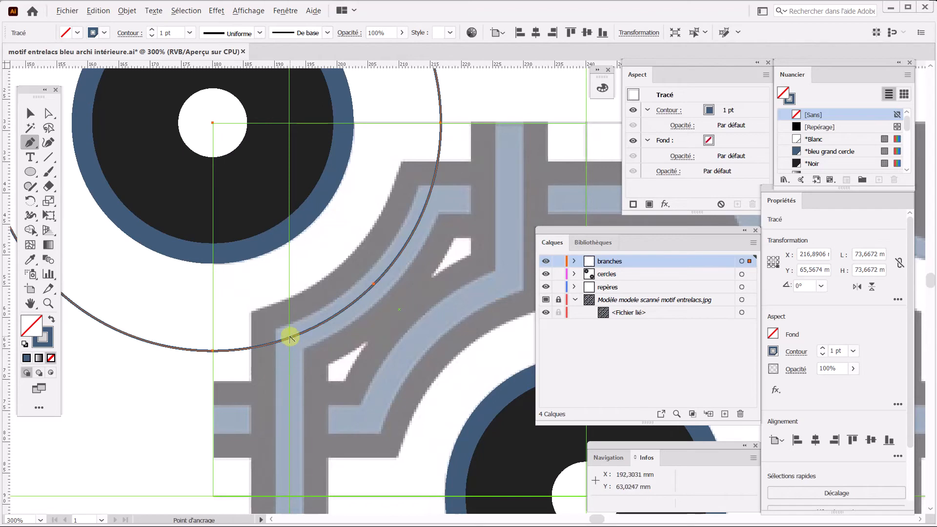
- Add an anchor point to the large circle exactly where it crosses the vertical guide, at about X 192.303 mm
key("ctrl+space")
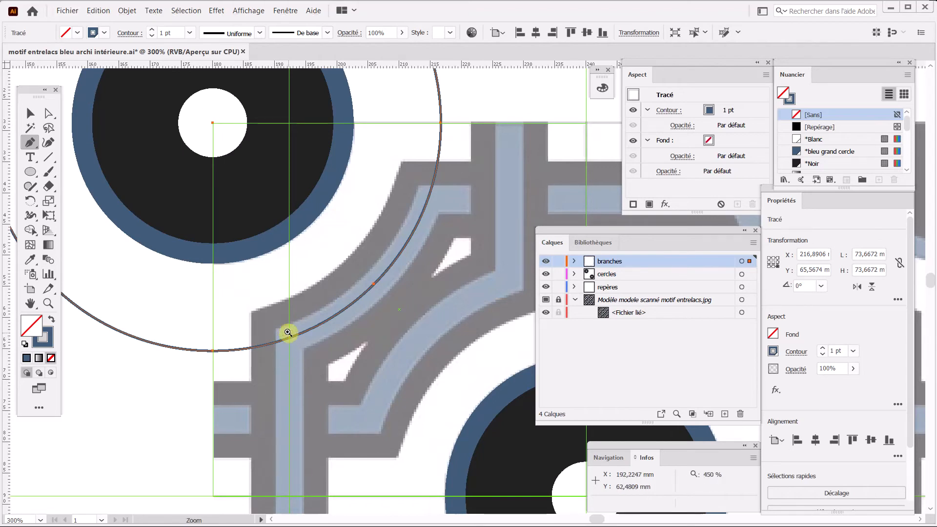
left_click_drag(284, 331, 299, 343)
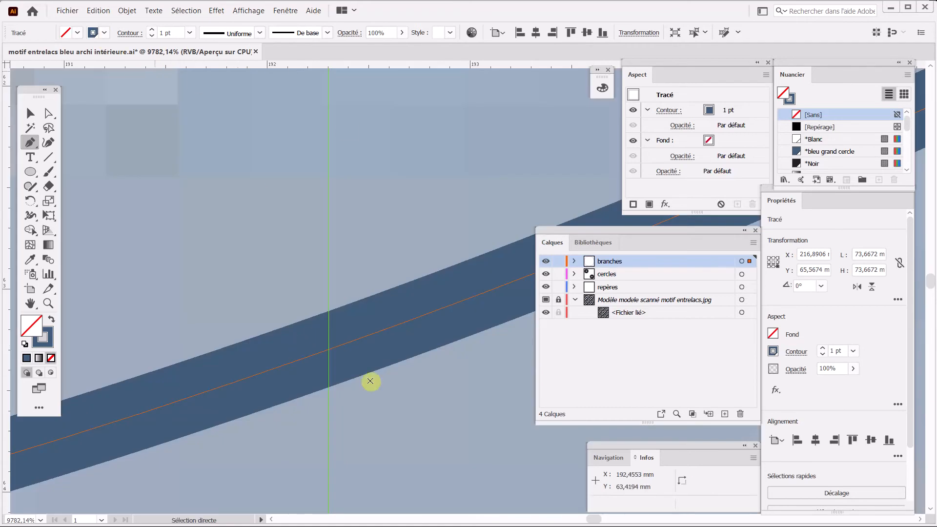
key("ctrl+space")
left_click_drag(318, 336, 365, 377)
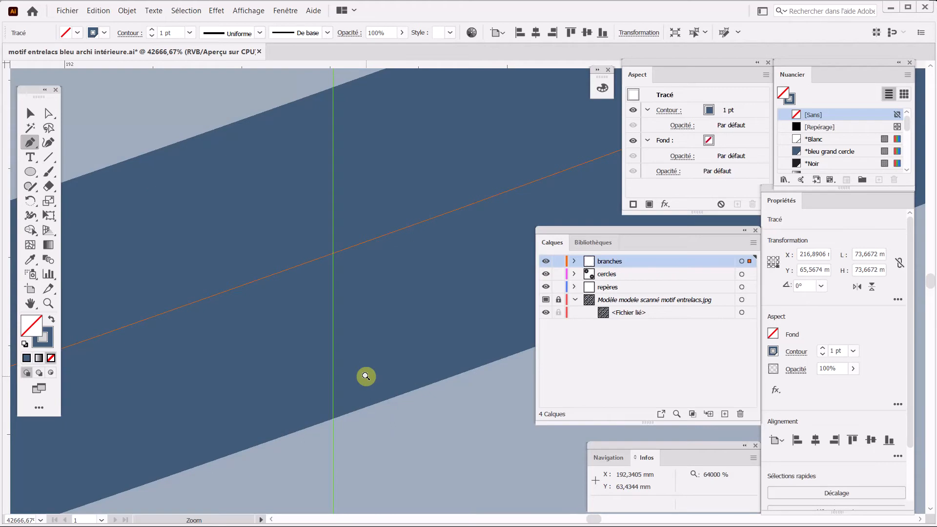
left_click(334, 254)
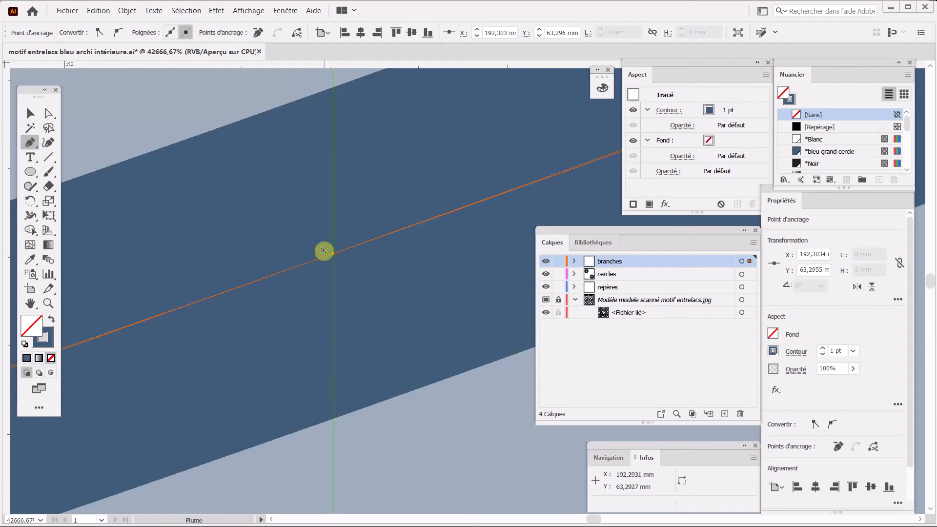
- Select only the circle's arc segment between the new guide anchor and the lower diagonal anchor, and cut it
scroll(327, 302, "down", 5)
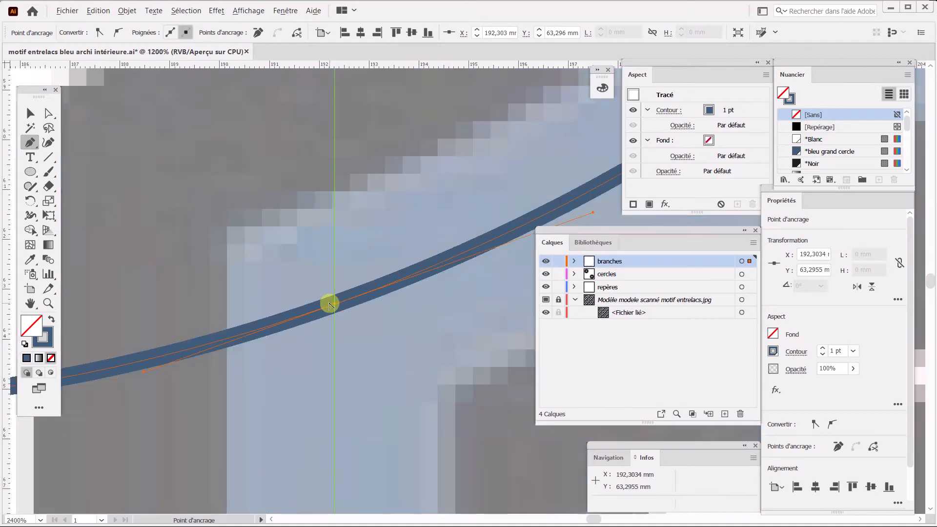
scroll(329, 302, "down", 2)
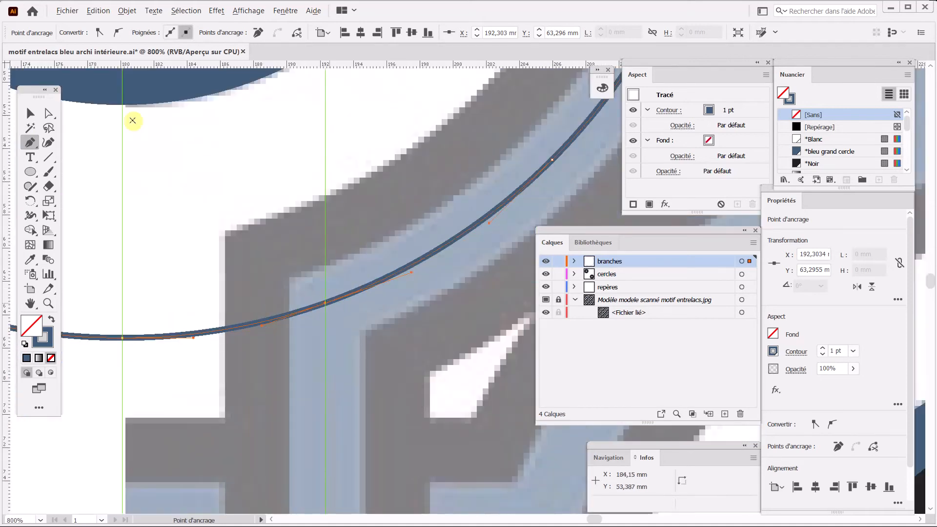
left_click(48, 113)
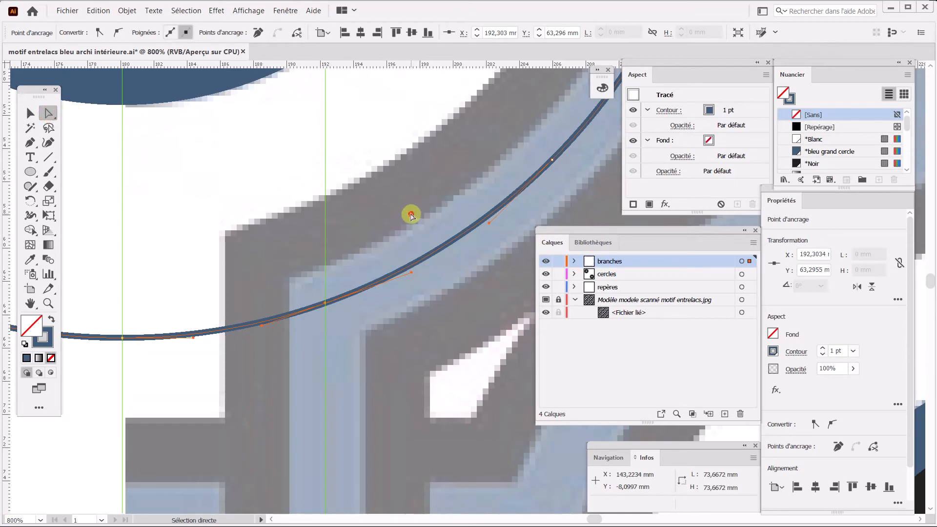
left_click(412, 266)
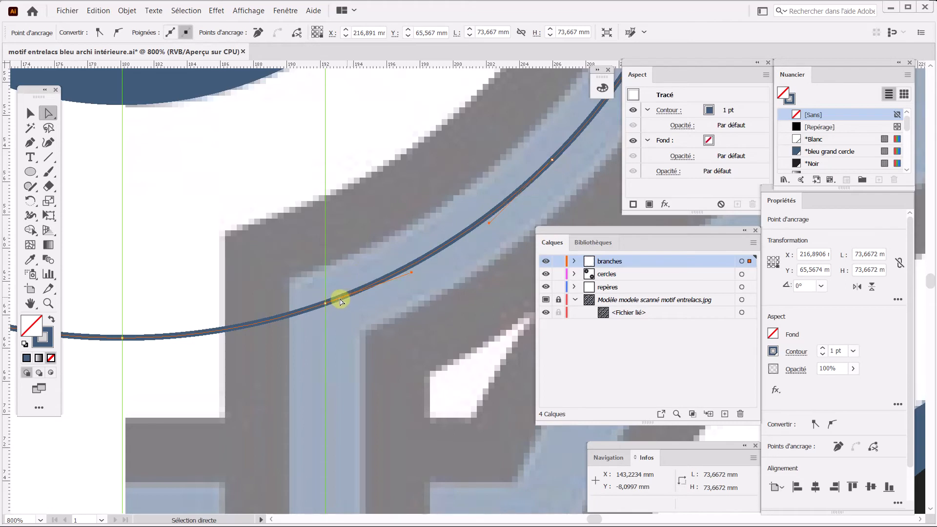
scroll(360, 295, "down", 1)
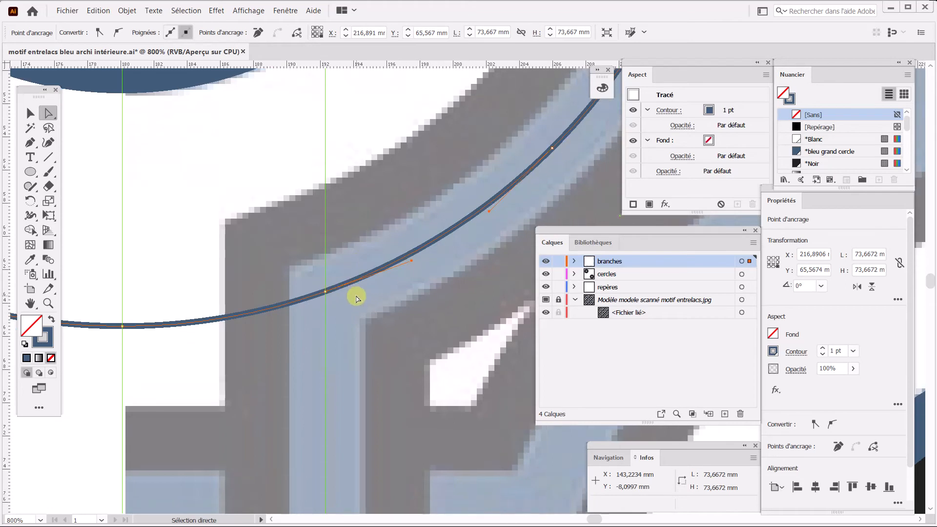
left_click(99, 7)
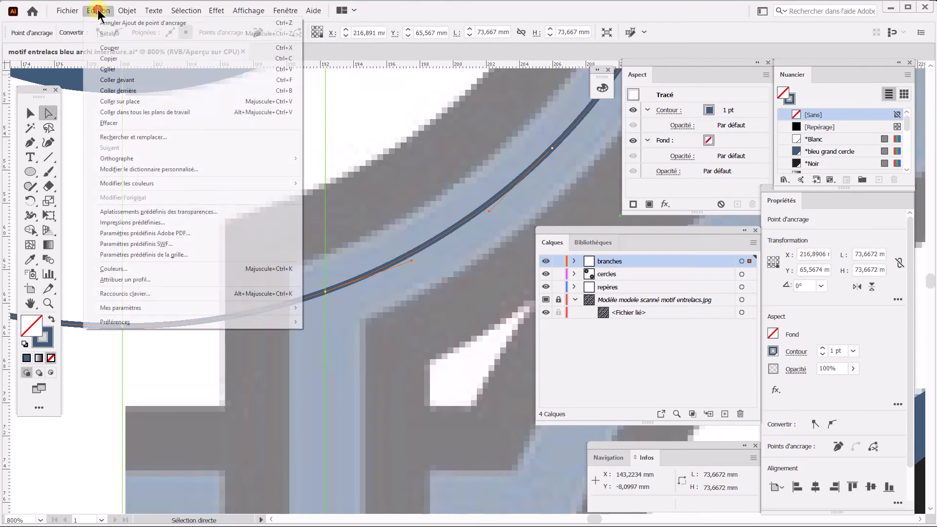
left_click(113, 47)
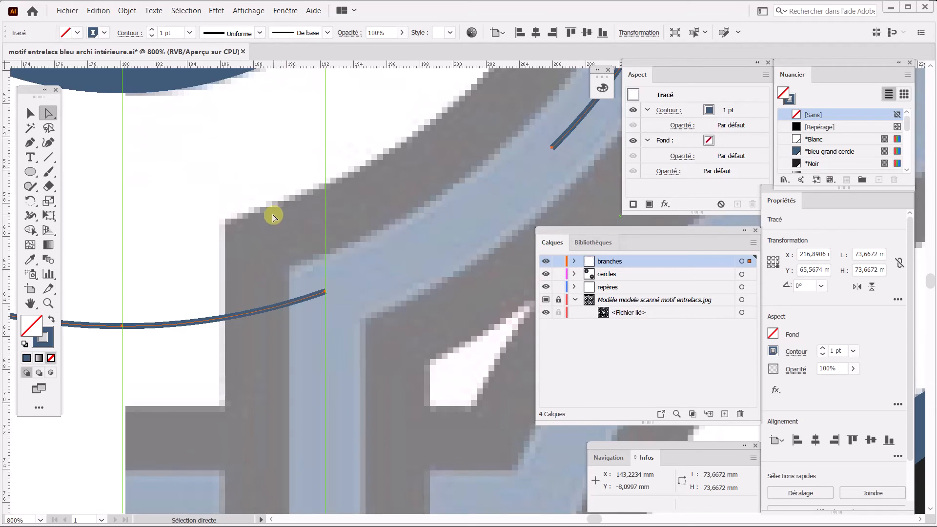
- Delete the rest of the large circle and paste the cut arc in place on the branches layer
scroll(272, 218, "down", 1)
scroll(268, 229, "down", 3)
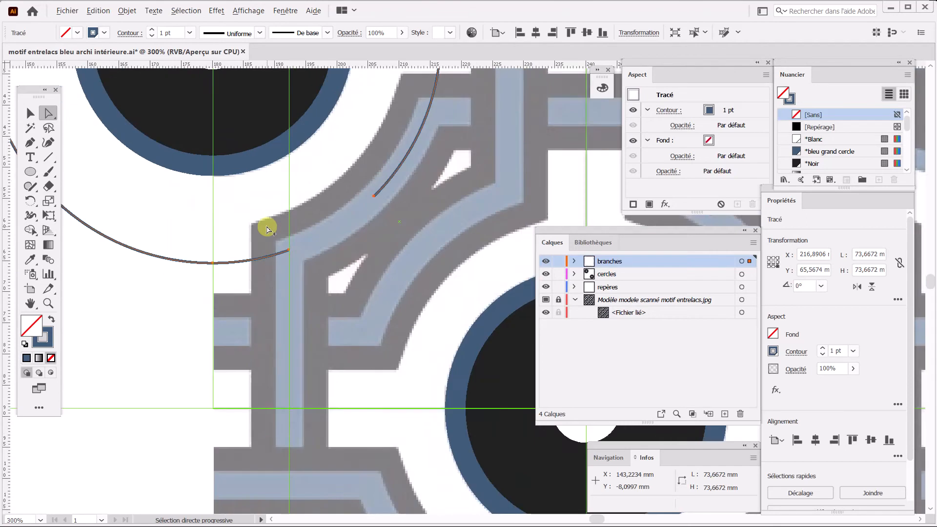
scroll(266, 230, "up", 3)
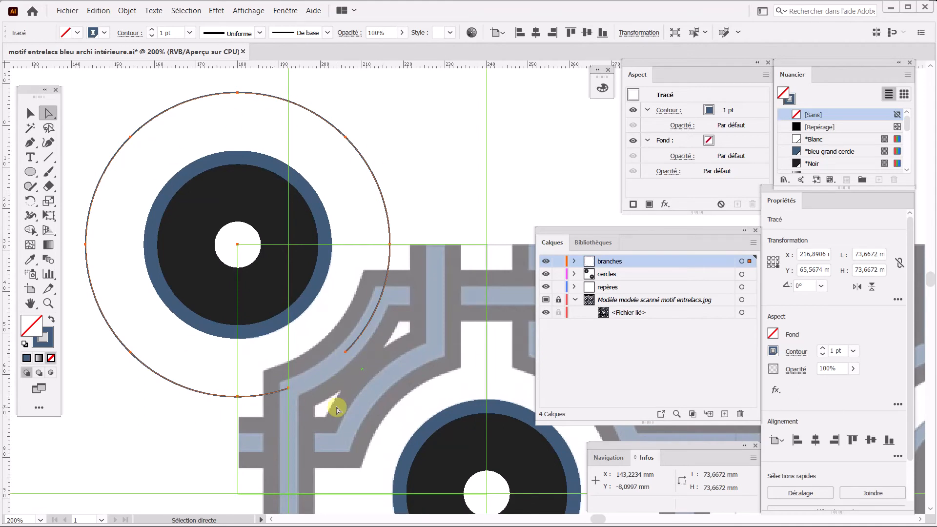
key("Delete")
left_click(99, 11)
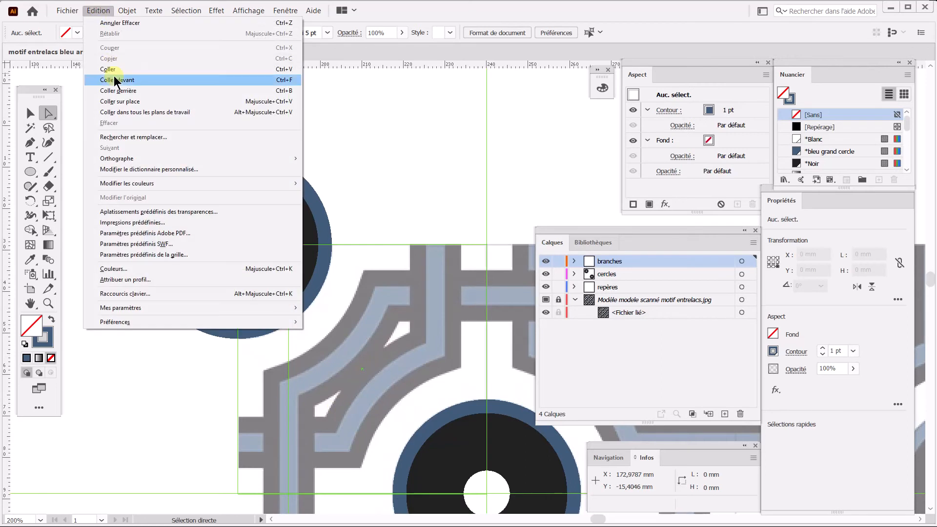
left_click(122, 102)
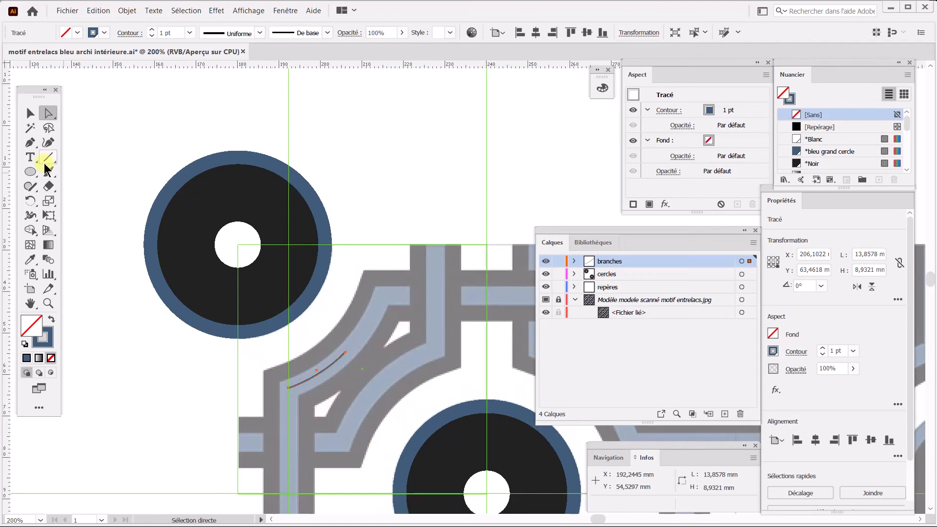
- Examine the lower end of the pasted arc against the vertical guide
left_click(30, 142)
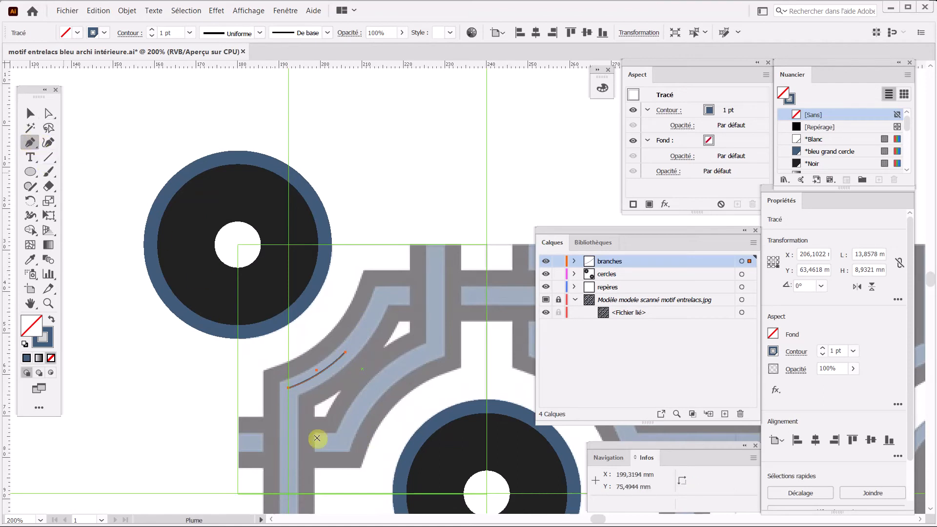
key("ctrl+space")
left_click_drag(274, 375, 322, 495)
left_click_drag(408, 294, 302, 292)
left_click_drag(322, 103, 347, 138)
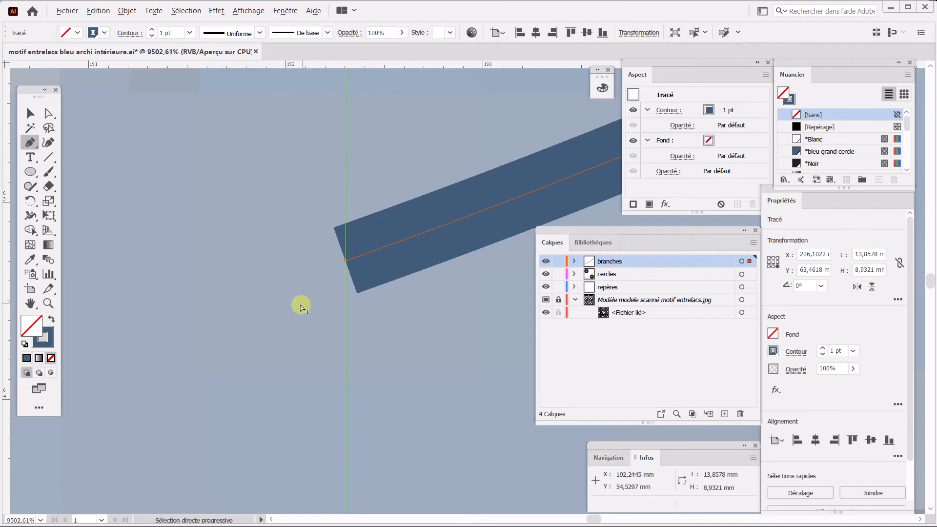
key("ctrl+minus")
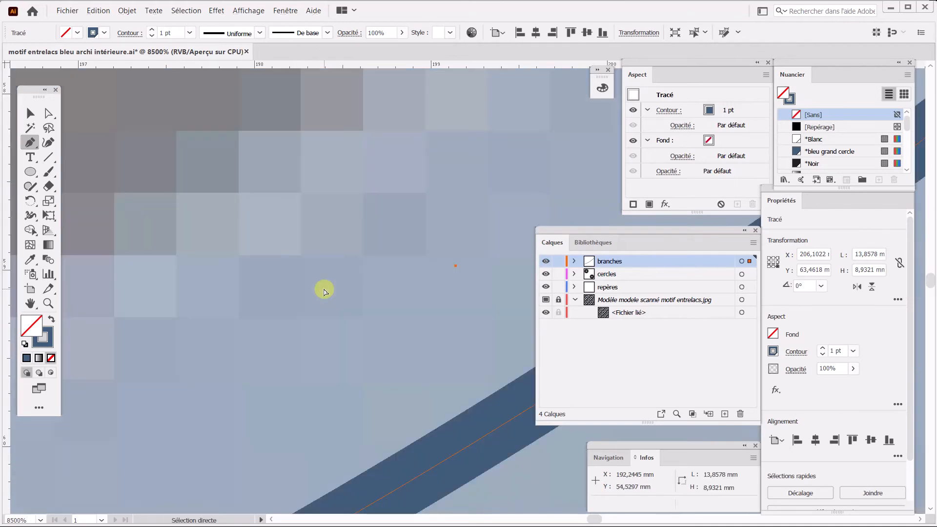
key("ctrl+minus")
key("ctrl+minus")
key("ctrl+minus")
key("ctrl+minus")
key("ctrl+minus")
key("ctrl+minus")
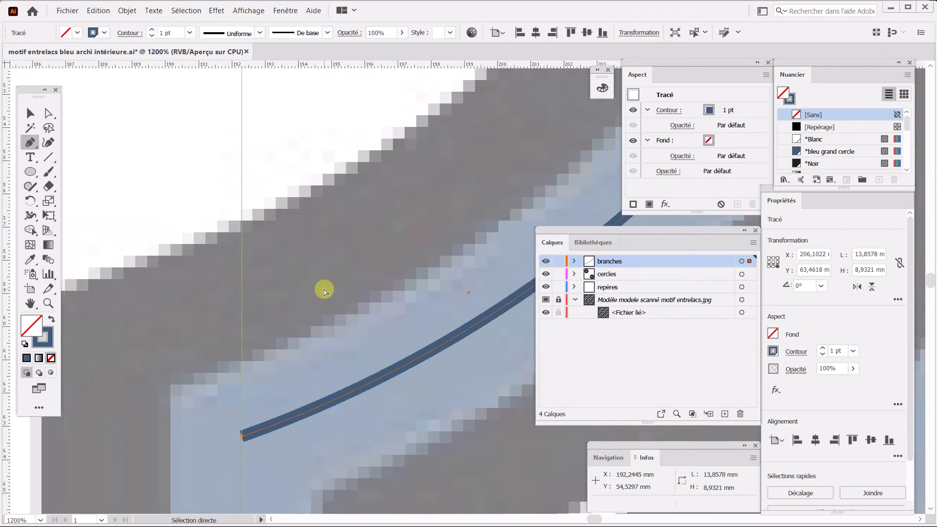
key("ctrl+minus")
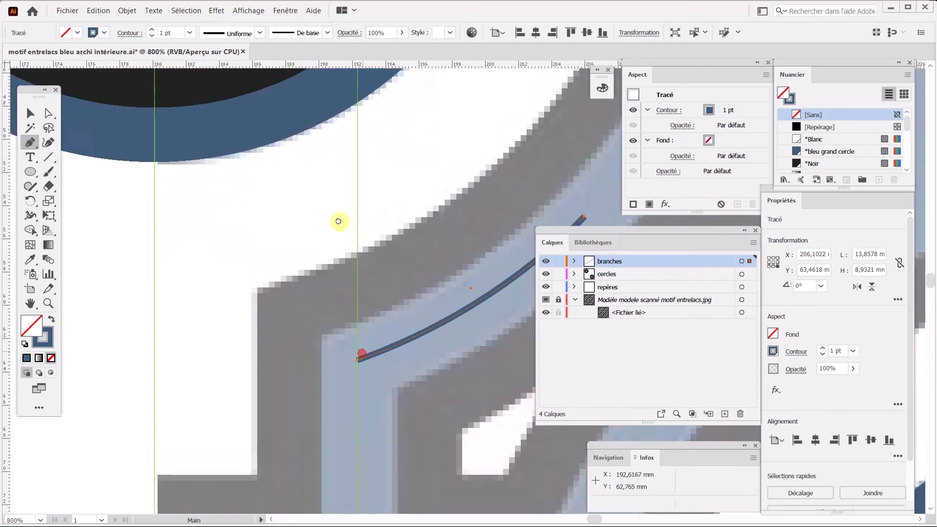
- Turn on smart guides and extend the arc's lower end with a vertical segment about 25.44 mm long, down to the horizontal guide
left_click_drag(360, 345, 323, 147)
key("ctrl+minus")
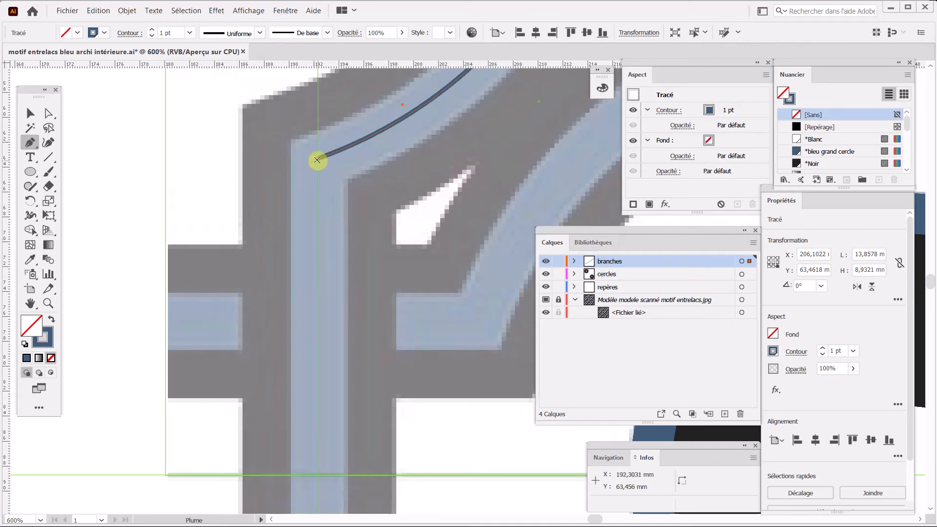
left_click(317, 159)
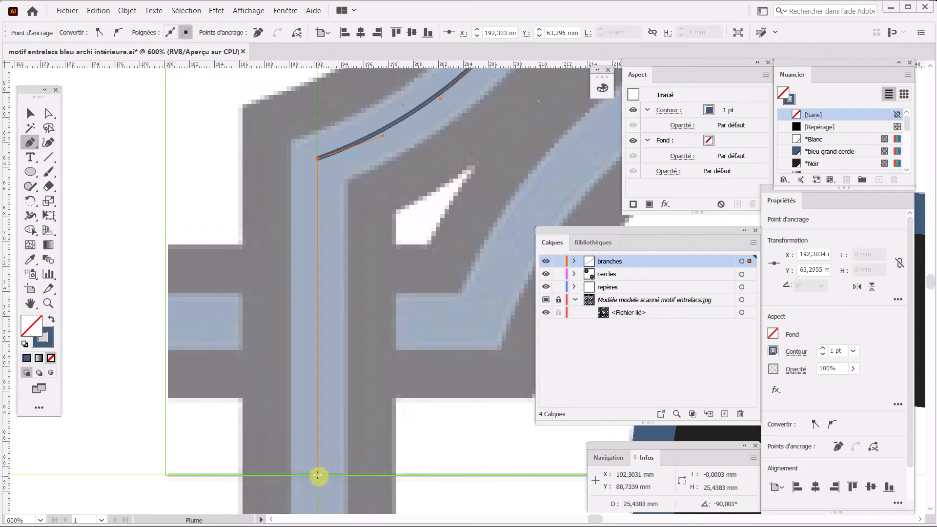
left_click(253, 10)
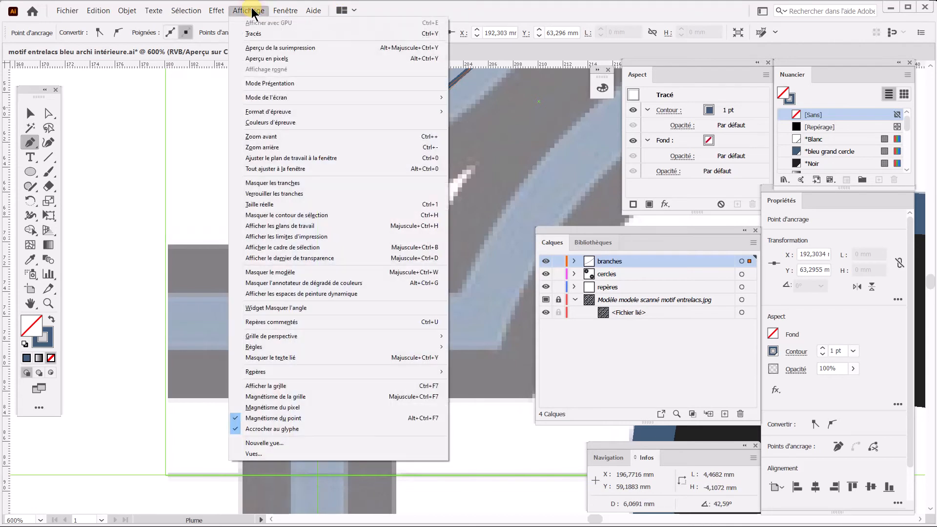
left_click(255, 322)
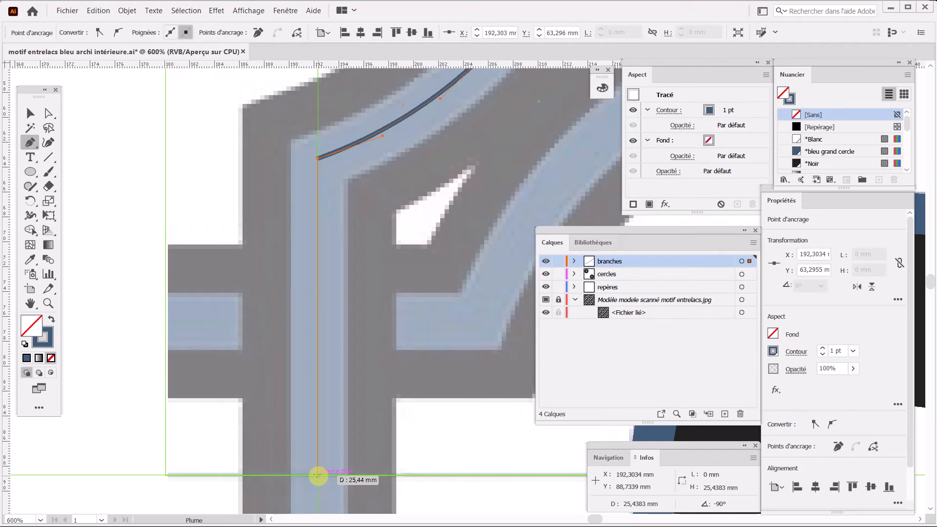
left_click(318, 475)
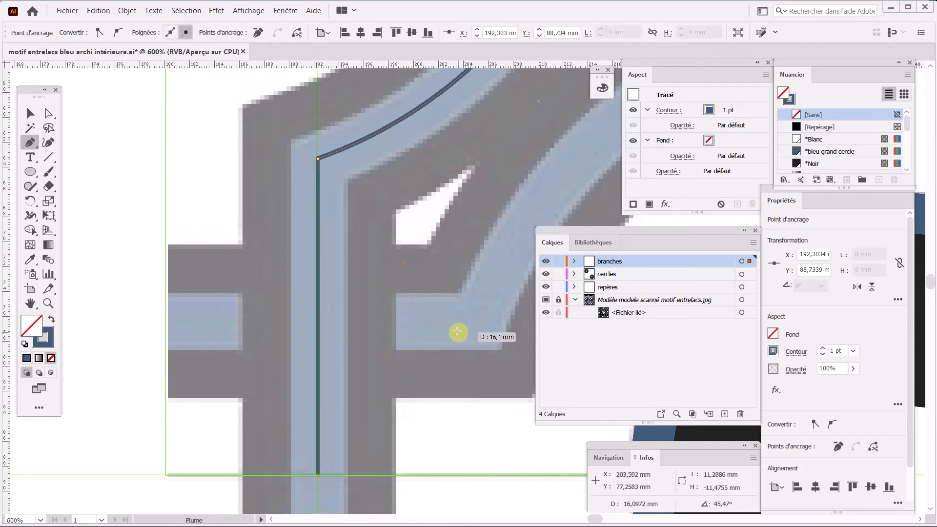
key("Escape")
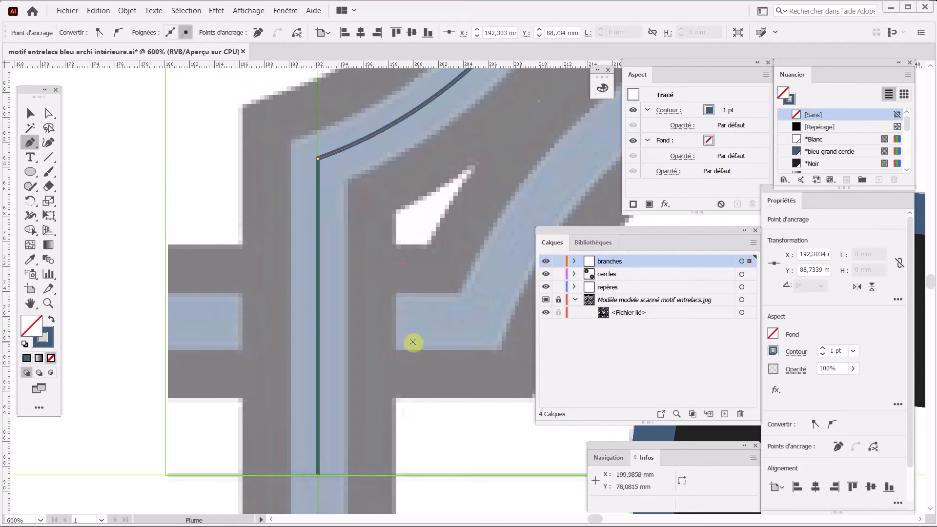
- Show the colour settings for the stroke and float them over the canvas
left_click(30, 115)
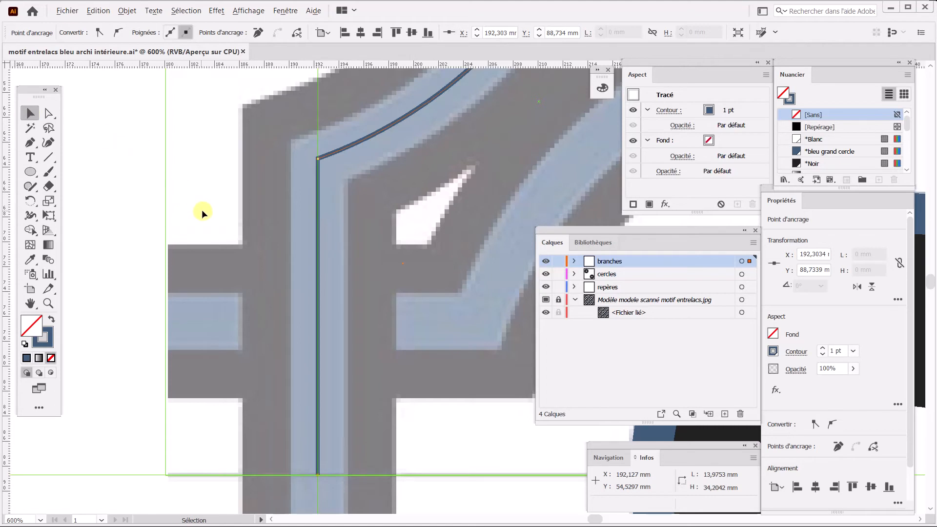
scroll(203, 210, "down", 2)
scroll(296, 349, "up", 3)
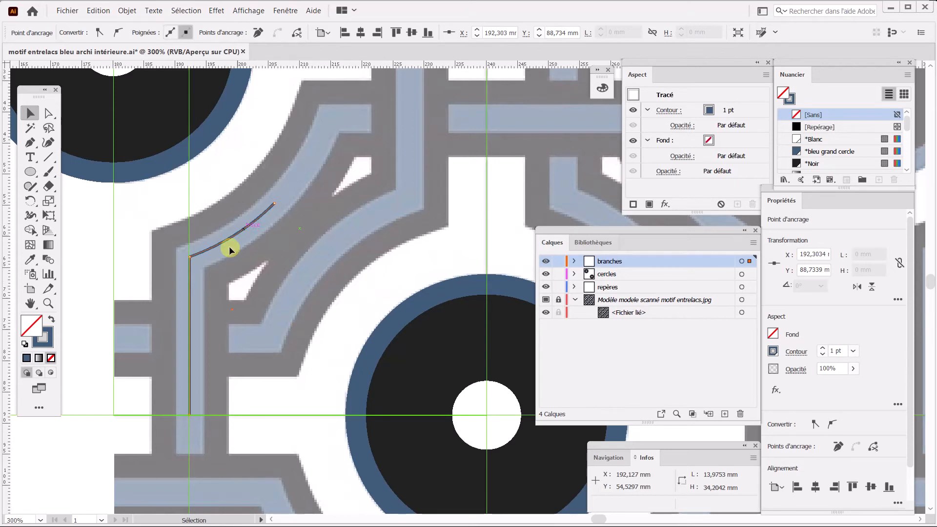
left_click(47, 344)
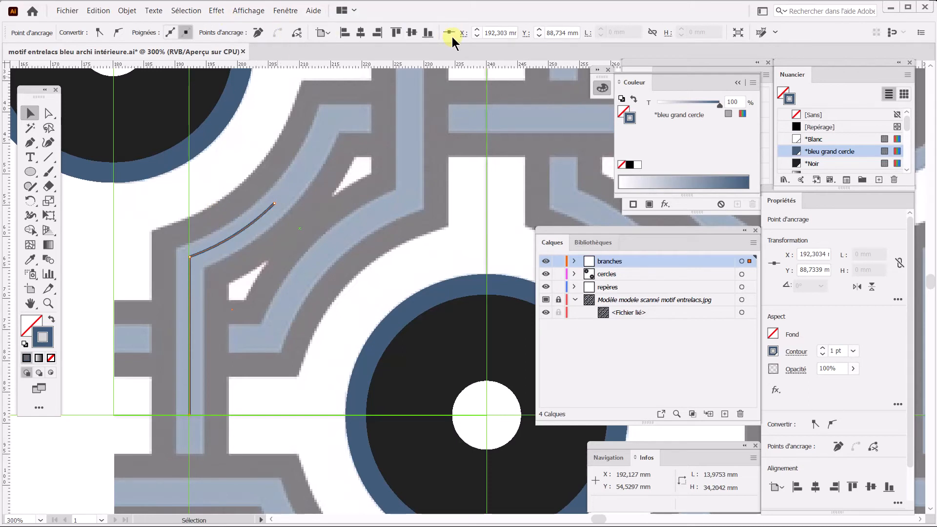
left_click_drag(679, 90, 541, 96)
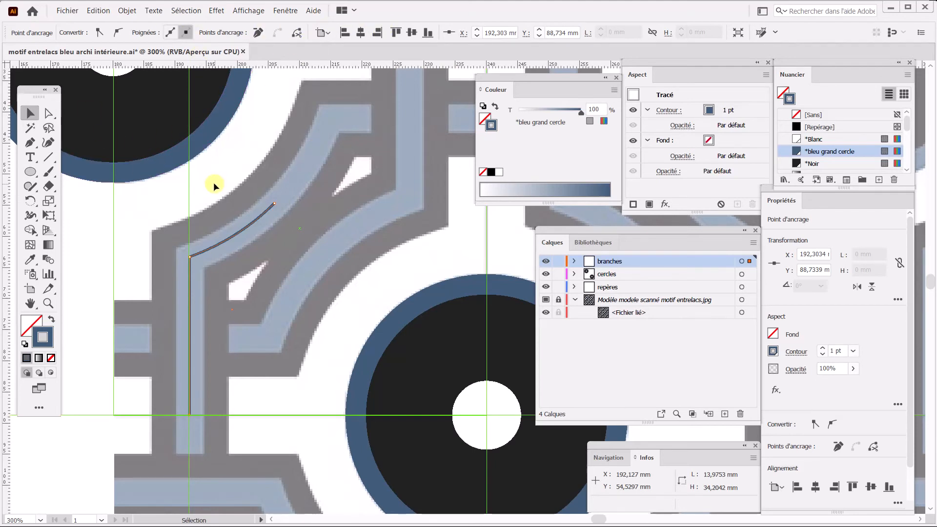
- Select the whole branch path and set its stroke weight to 13 pt
left_click(276, 217)
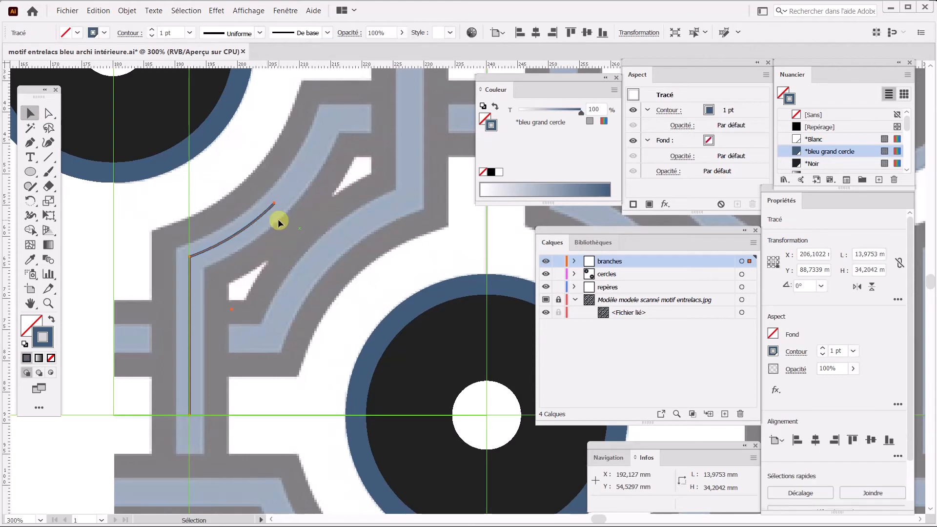
left_click_drag(233, 196, 261, 242)
left_click(150, 28)
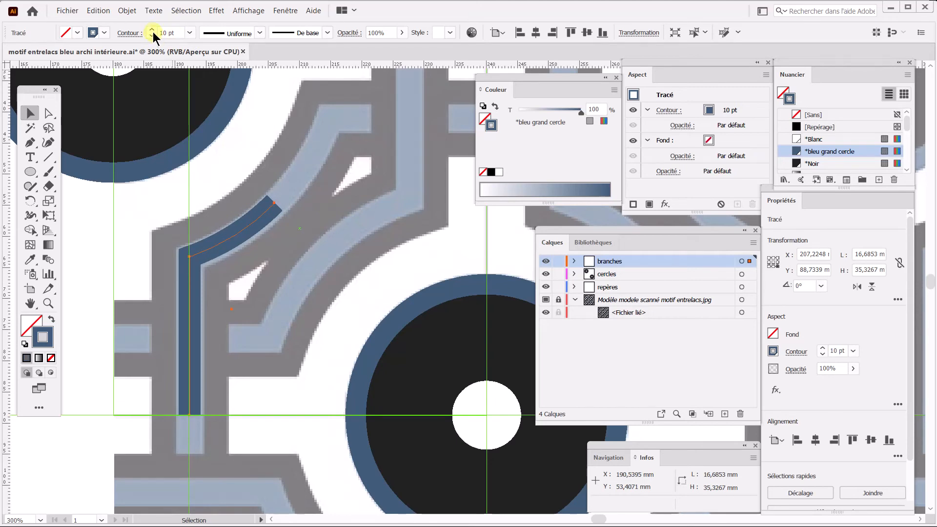
left_click(151, 28)
left_click(151, 28)
left_click(151, 28)
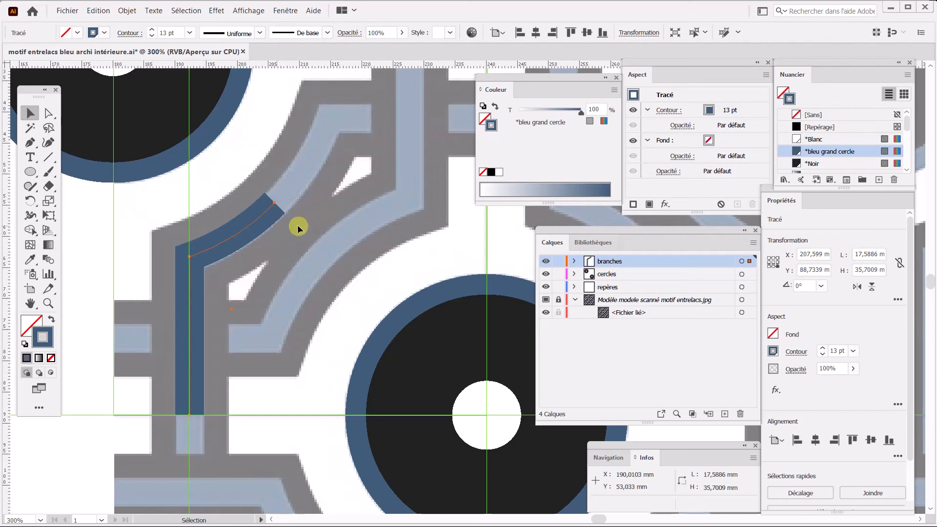
- Duplicate the branch path's 13 pt stroke within its appearance attributes
left_click_drag(710, 64, 580, 87)
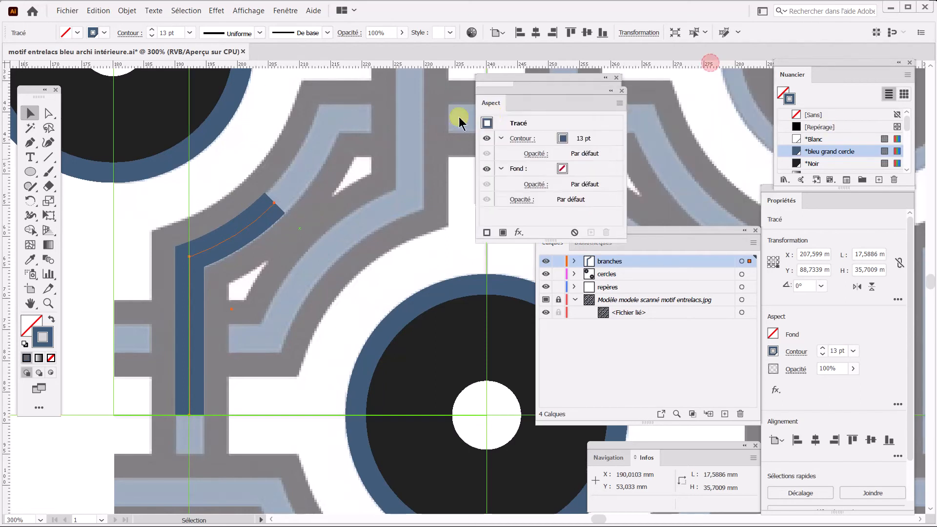
left_click_drag(508, 108, 233, 140)
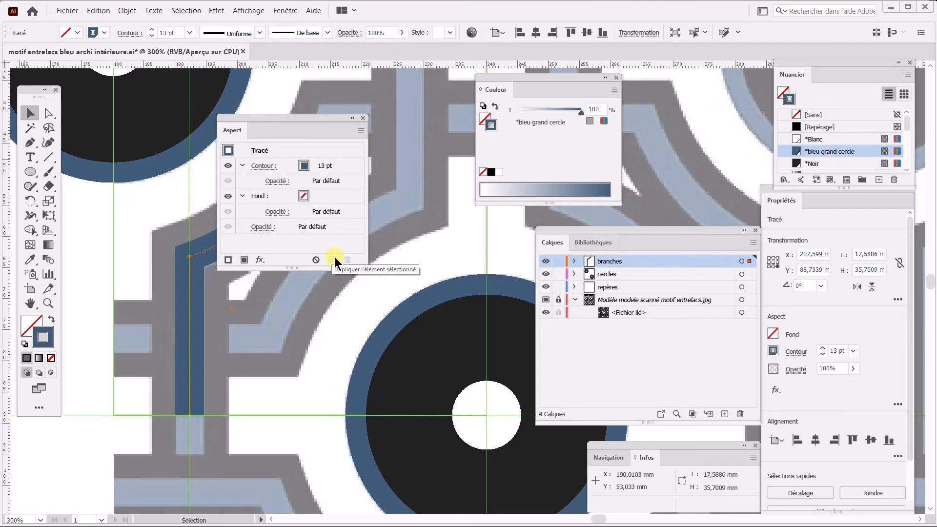
left_click(348, 169)
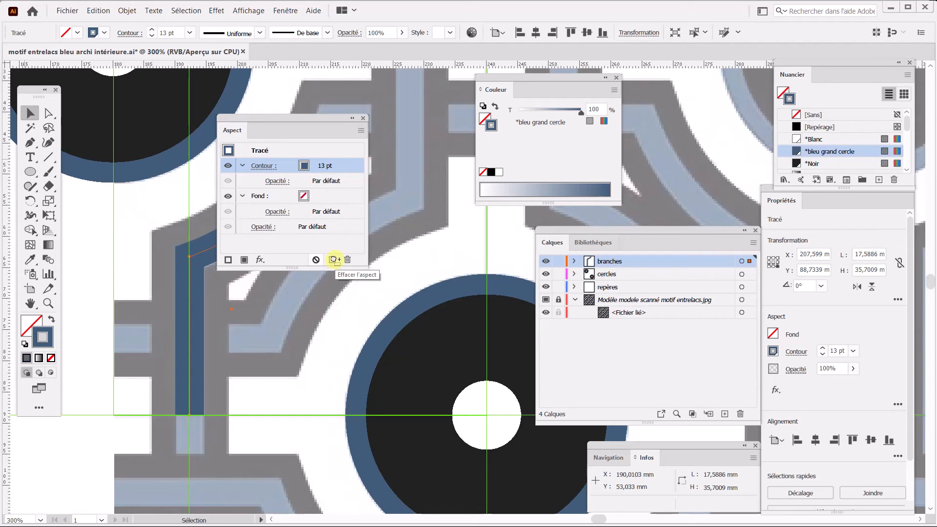
left_click(334, 260)
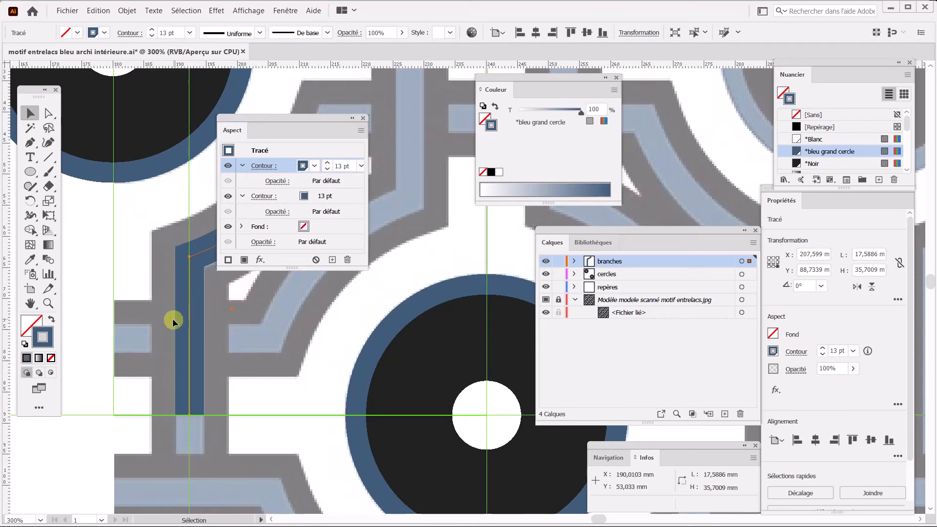
- Set the colour of the branch's lower stroke to the Noir swatch
left_click(304, 197)
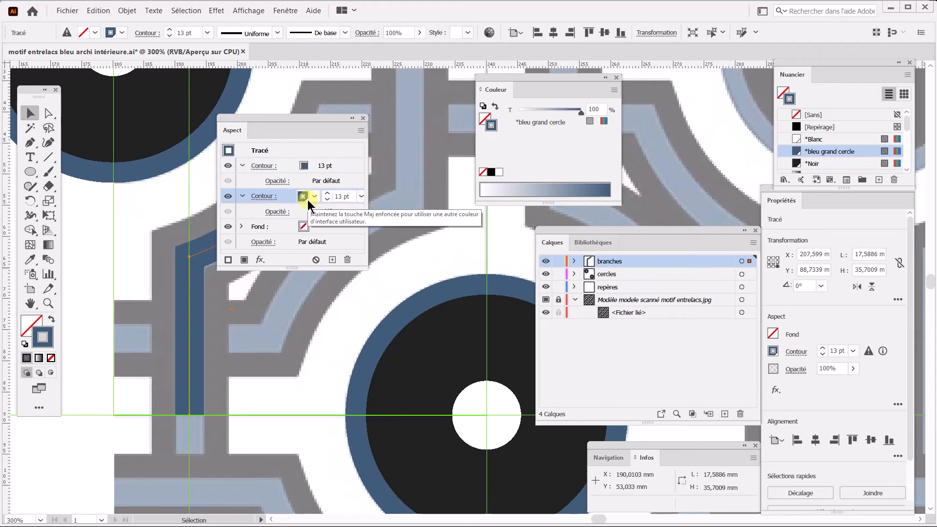
left_click(314, 196)
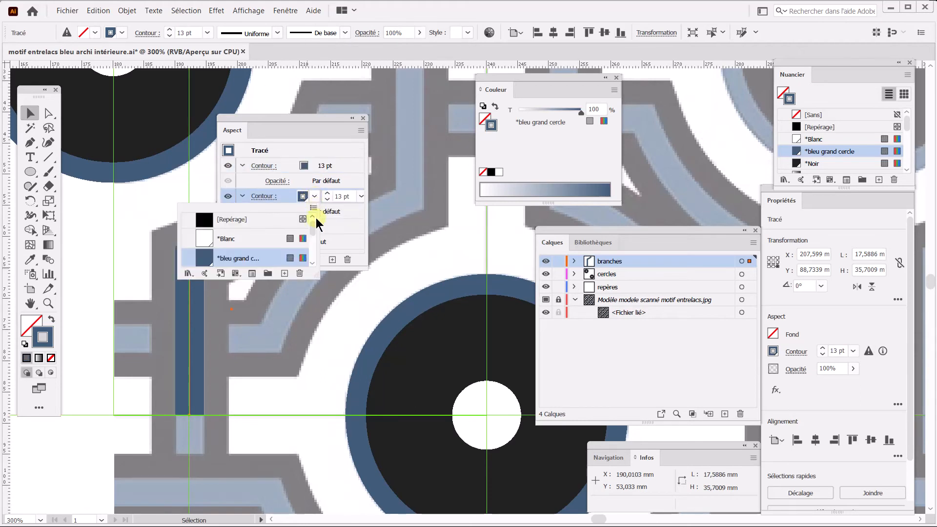
left_click_drag(314, 274, 314, 368)
left_click(252, 280)
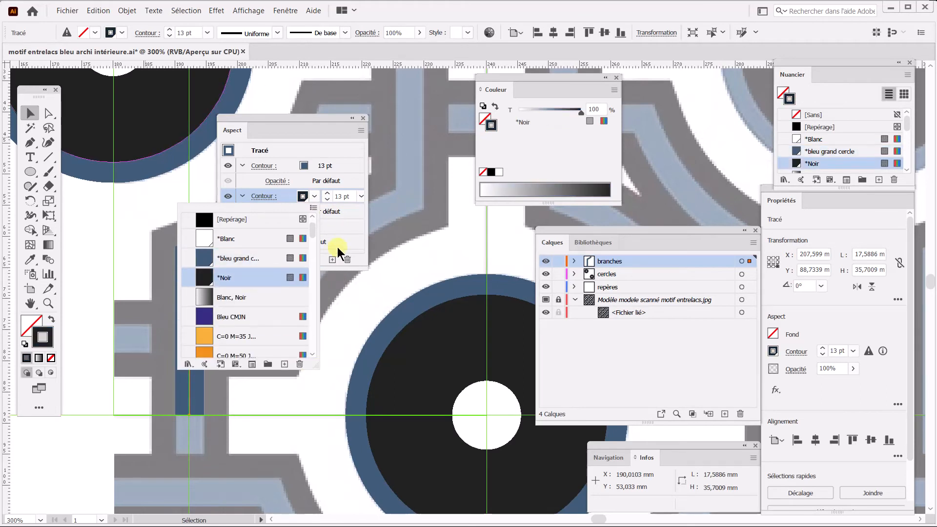
- Set the black lower stroke's weight to 34 pt so it covers the scanned branch's outer width
left_click(327, 194)
left_click(327, 193)
left_click(327, 194)
left_click(327, 194)
left_click(327, 193)
left_click(327, 193)
left_click(327, 194)
left_click(327, 193)
left_click(327, 194)
left_click(327, 193)
left_click(327, 193)
left_click(327, 193)
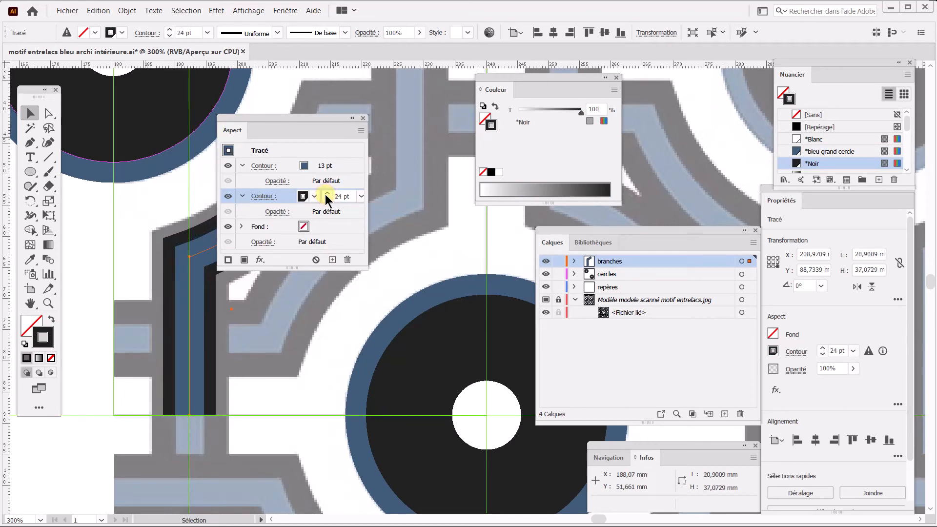
left_click(327, 193)
left_click(327, 193)
left_click(327, 194)
left_click(327, 193)
left_click(327, 193)
left_click(327, 194)
left_click(327, 194)
left_click(327, 194)
left_click(327, 194)
left_click(327, 194)
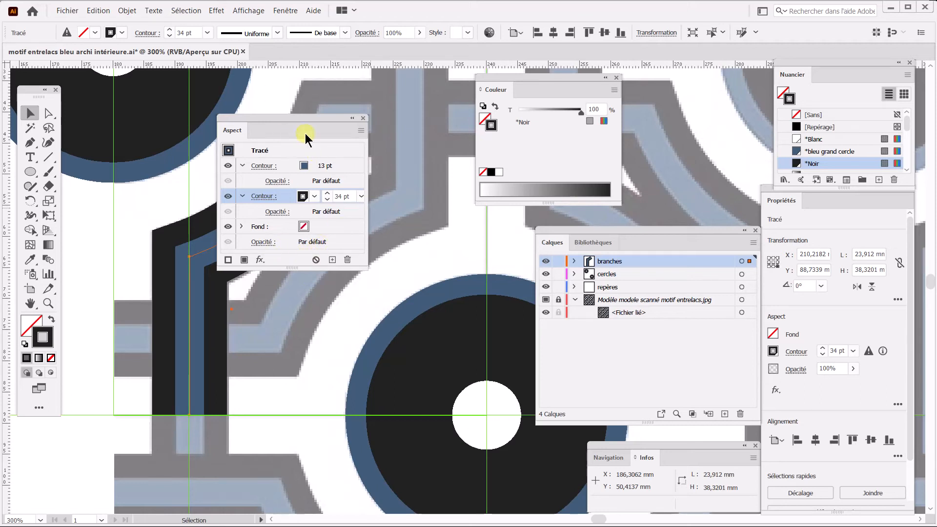
left_click_drag(303, 119, 386, 94)
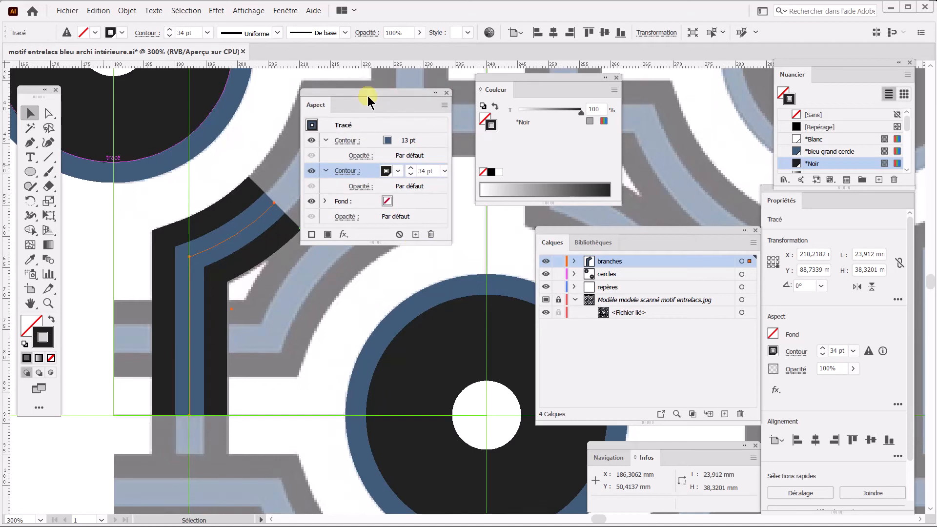
left_click(382, 265)
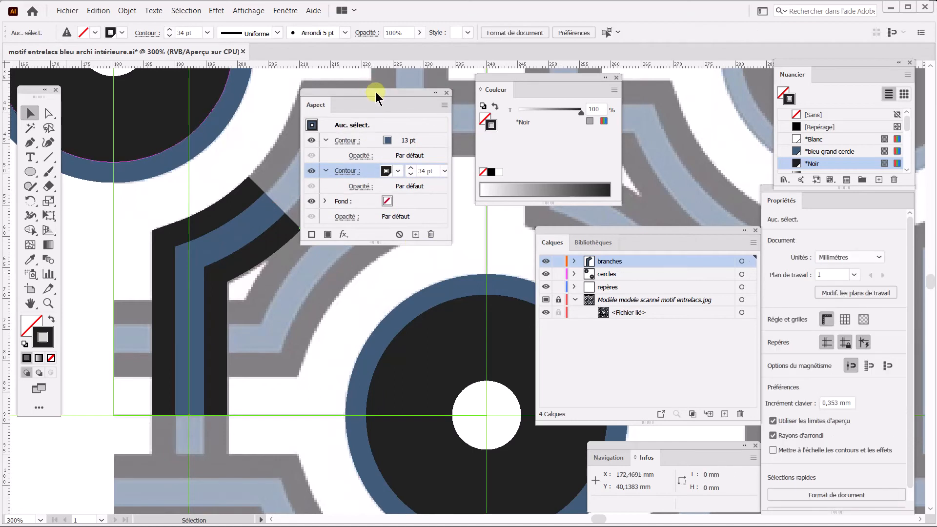
- Reflect a copy of the branch about its arc's upper end, across the 45° diagonal
left_click(240, 236)
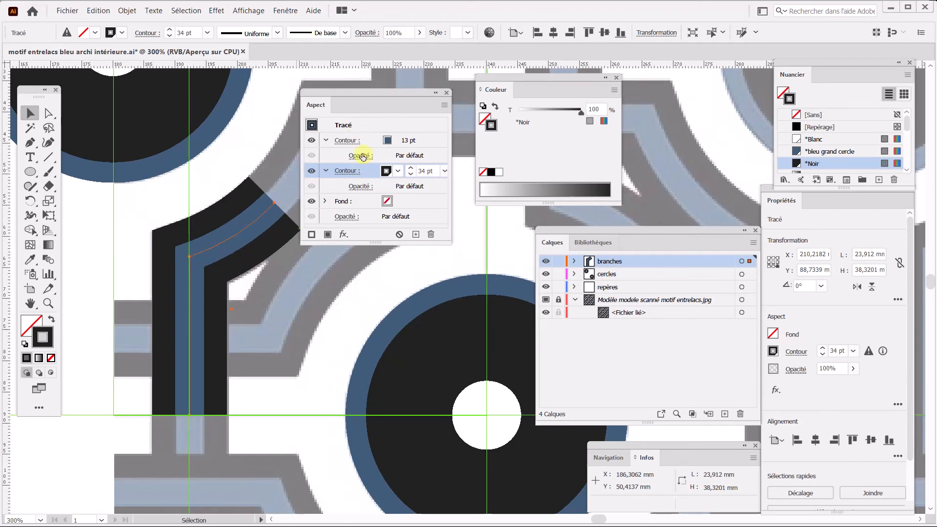
left_click_drag(412, 92, 465, 332)
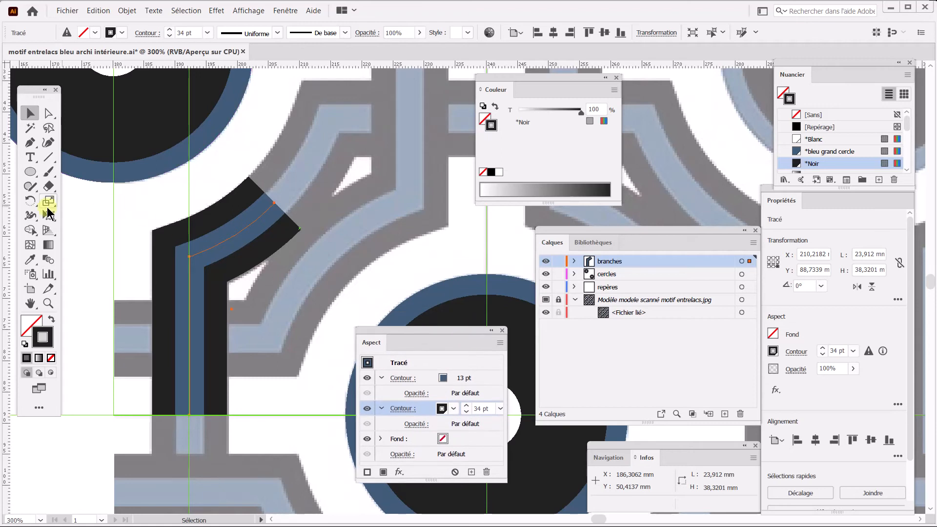
left_click_drag(33, 206, 97, 220)
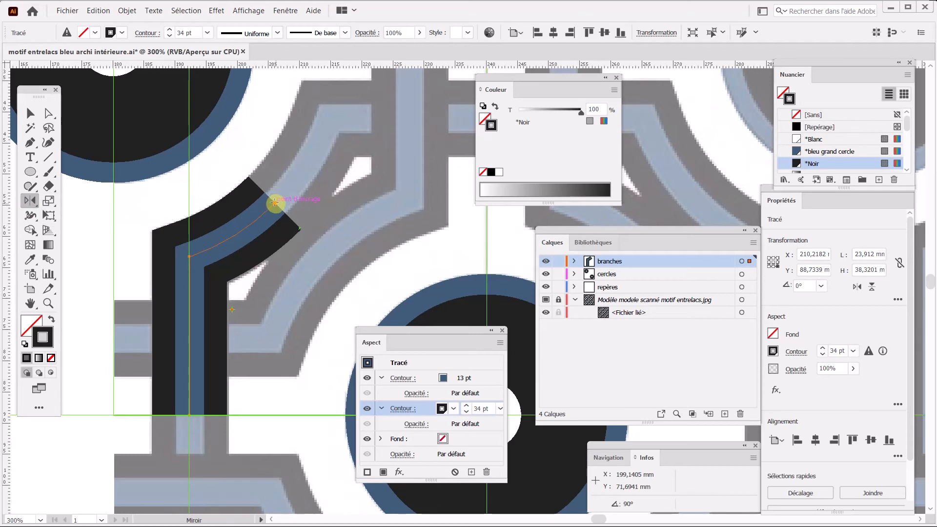
left_click(275, 202)
left_click_drag(385, 126, 258, 330)
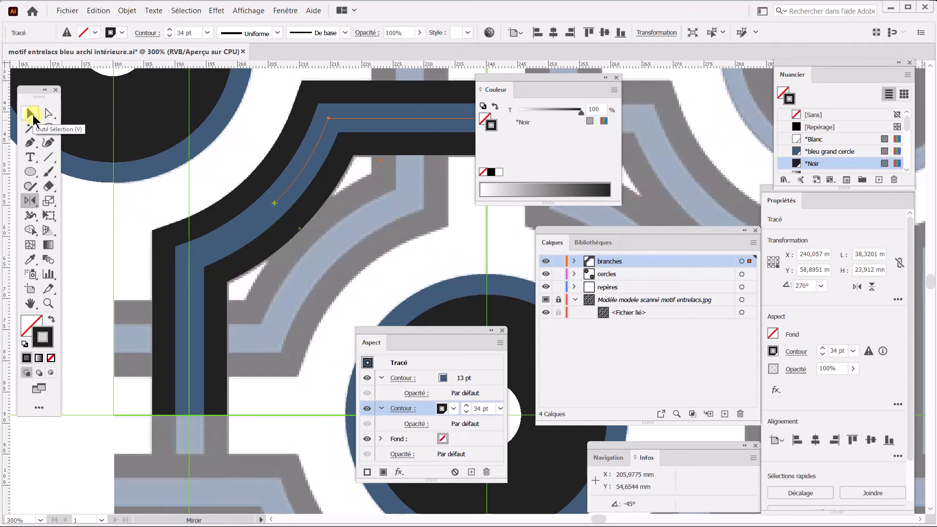
- Select the original branch path and its mirrored copy together
left_click(31, 114)
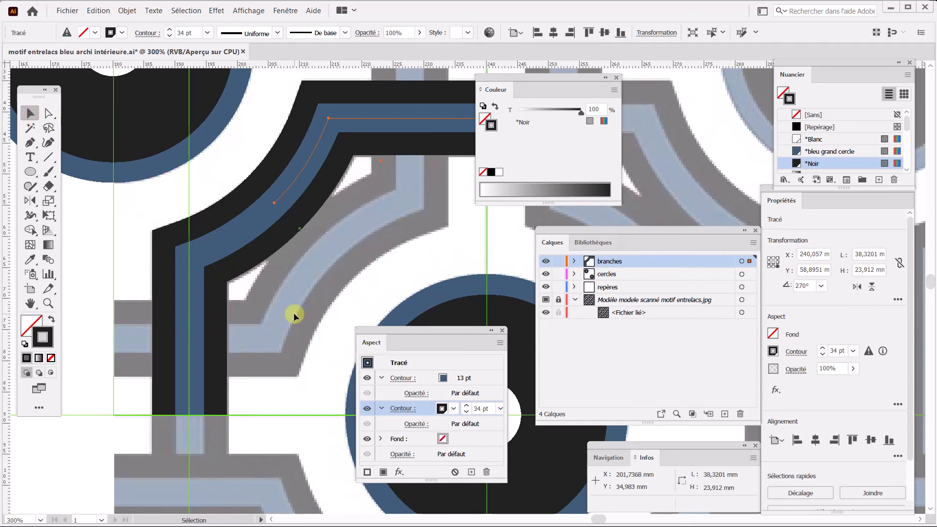
left_click(242, 178, "shift")
left_click(340, 236)
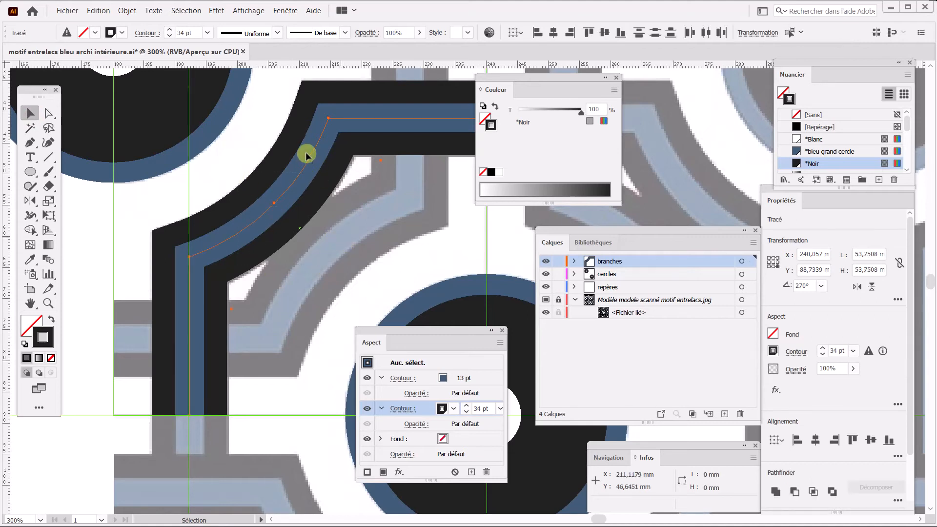
left_click_drag(286, 119, 287, 120)
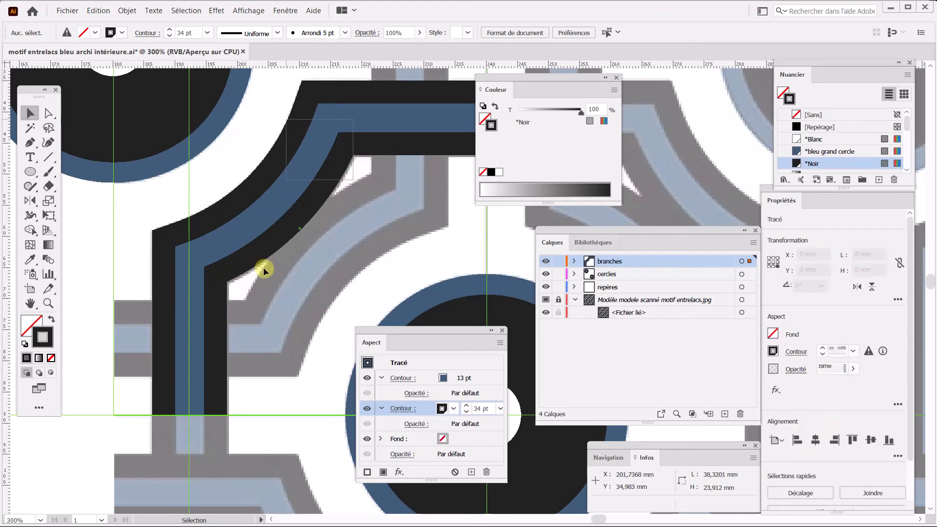
left_click_drag(249, 309, 206, 211)
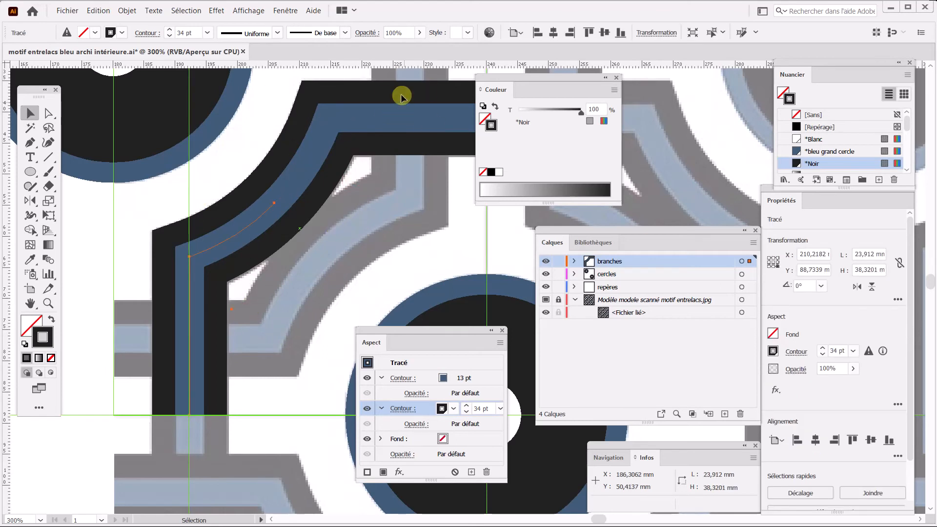
left_click_drag(321, 254, 250, 207)
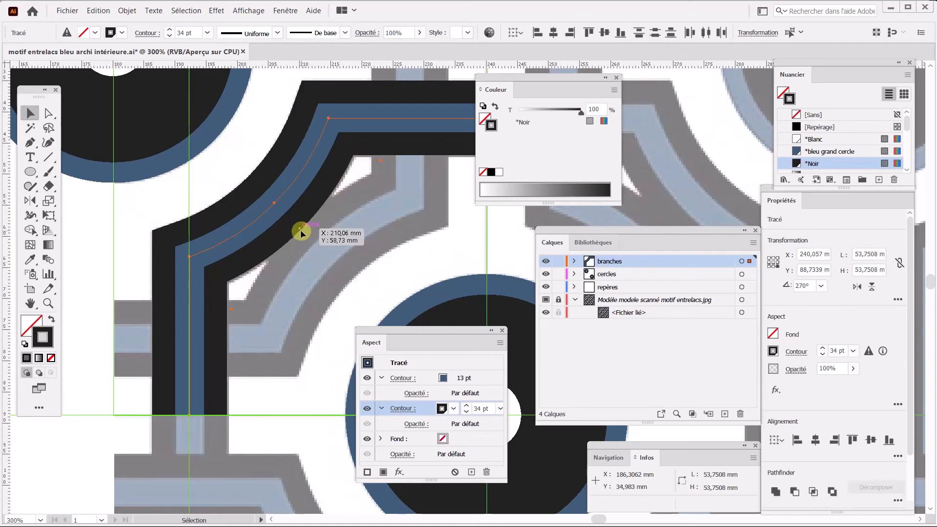
- Reflect a copy of the selected blue-and-black branch through the tile's centre point along a -135° axis
left_click(30, 201)
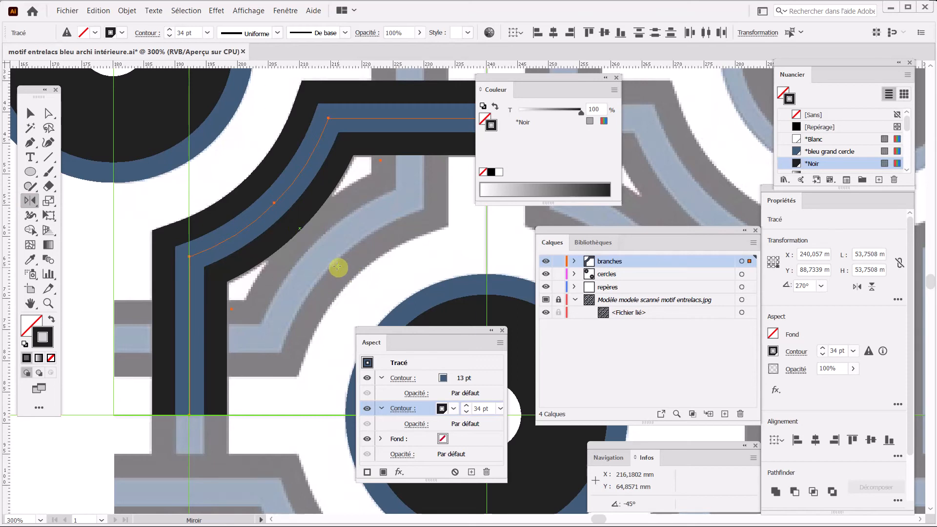
left_click(299, 228)
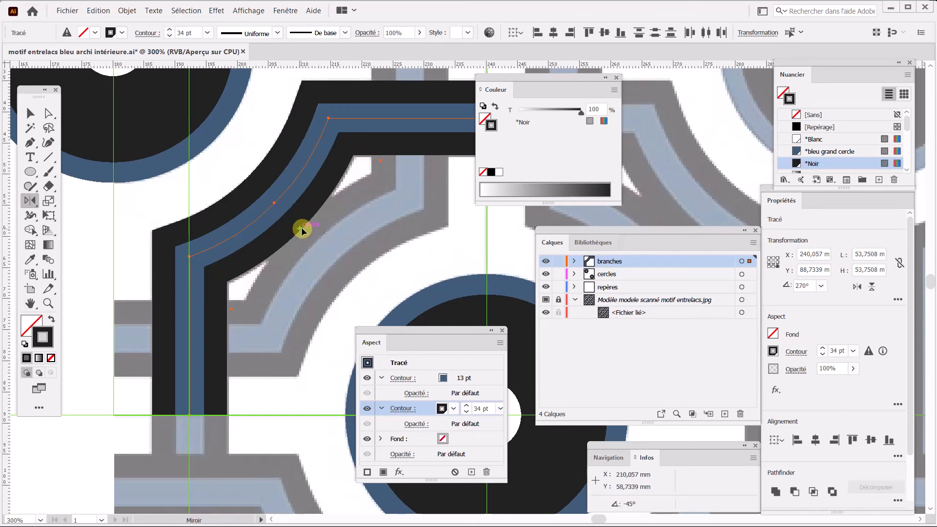
left_click_drag(411, 128, 352, 161)
key("alt")
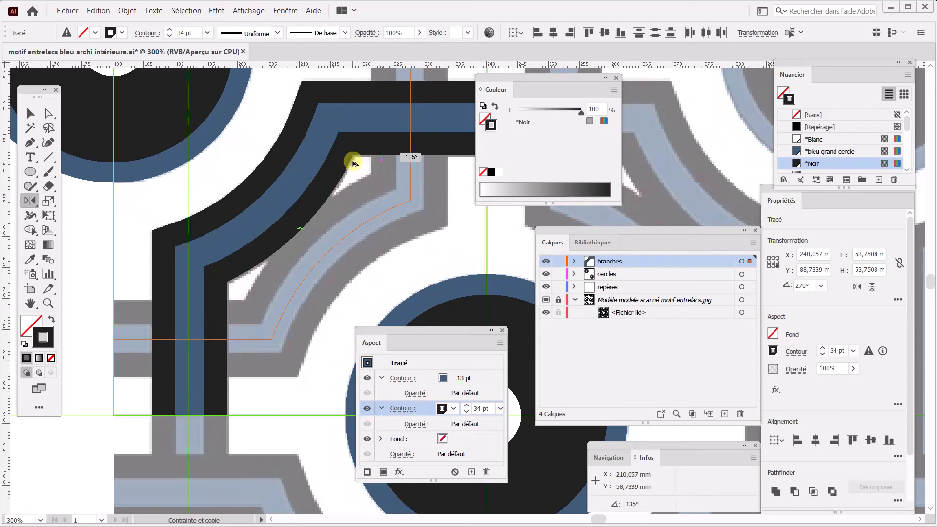
left_click_drag(354, 163, 352, 161)
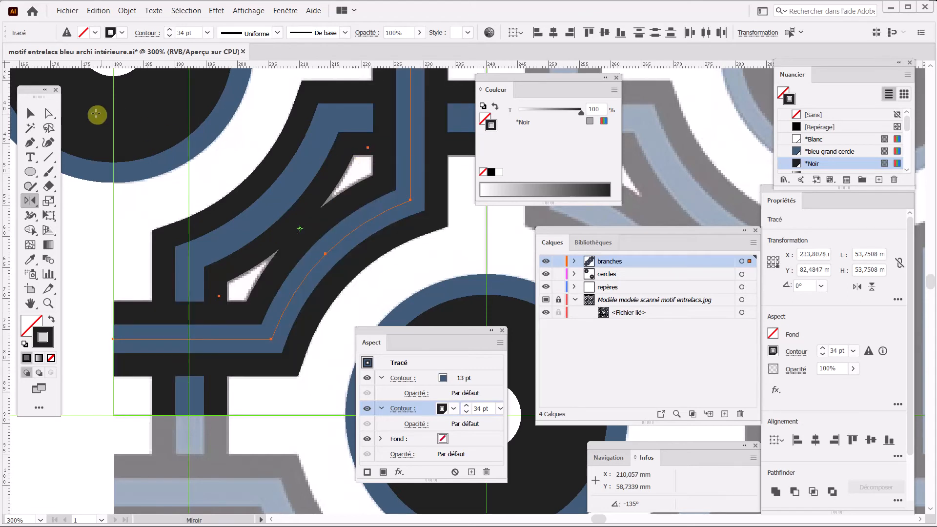
left_click(31, 113)
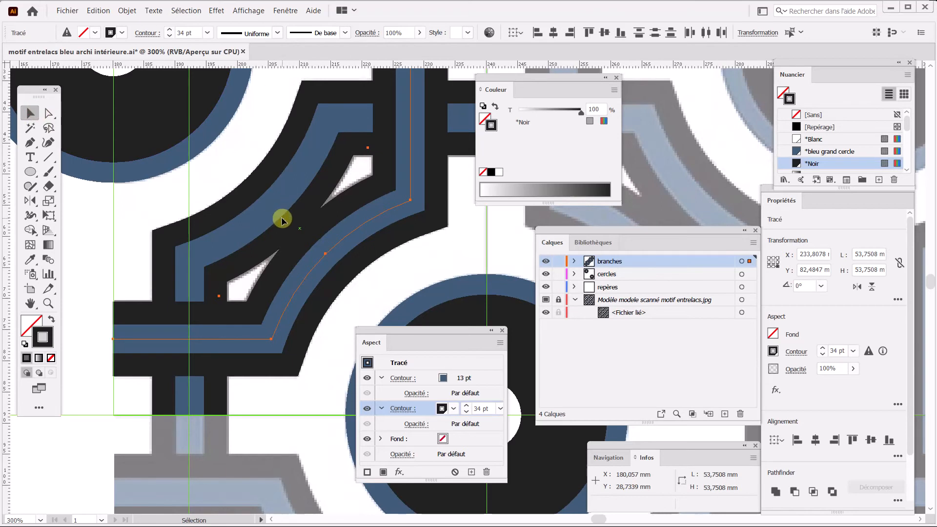
- Toggle the branches layer's visibility to compare the drawn branches with the scanned motif beneath
scroll(280, 218, "down", 1)
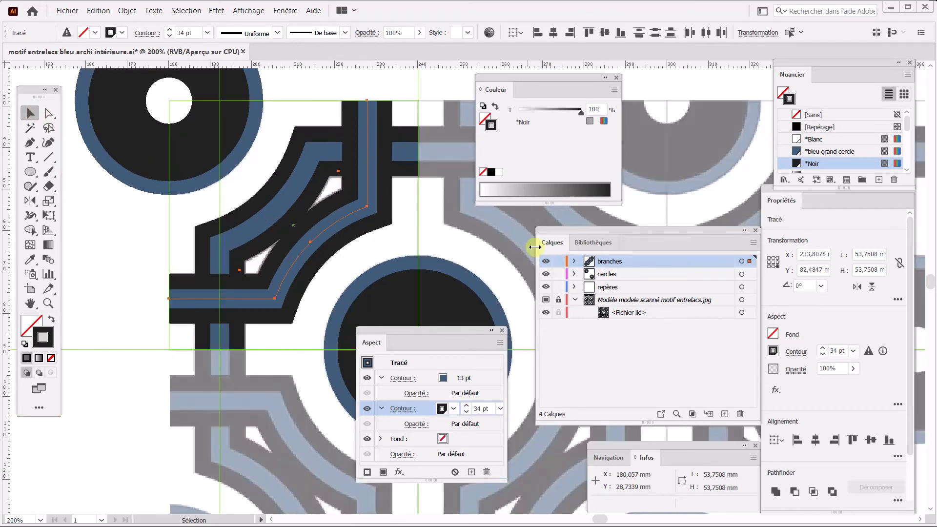
left_click(545, 262)
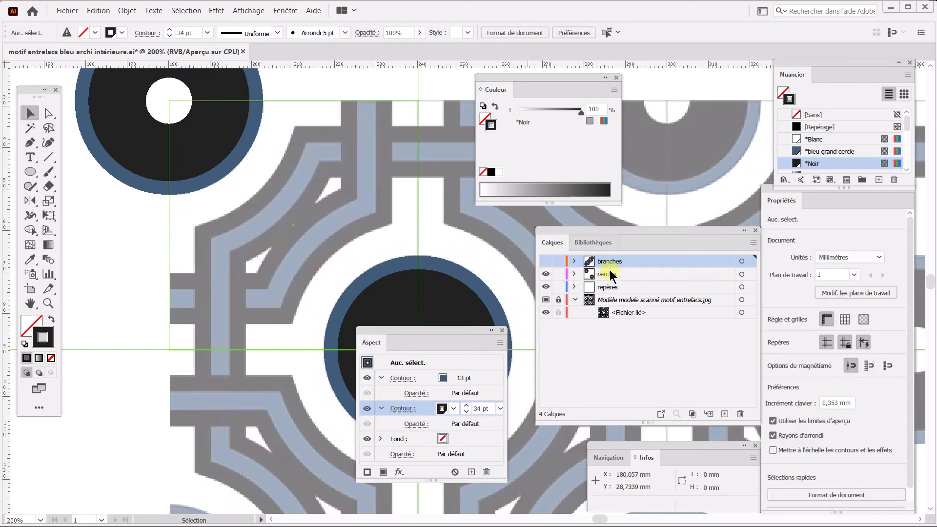
left_click(546, 262)
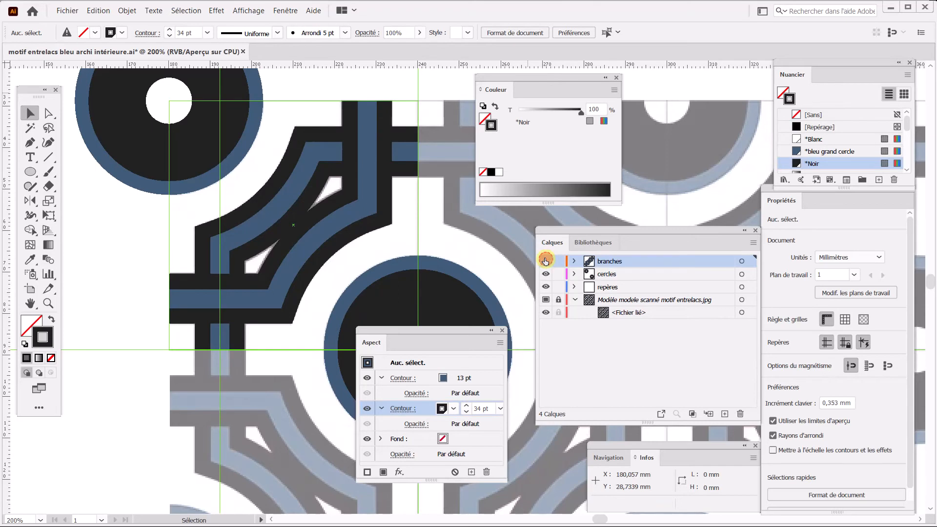
left_click(545, 261)
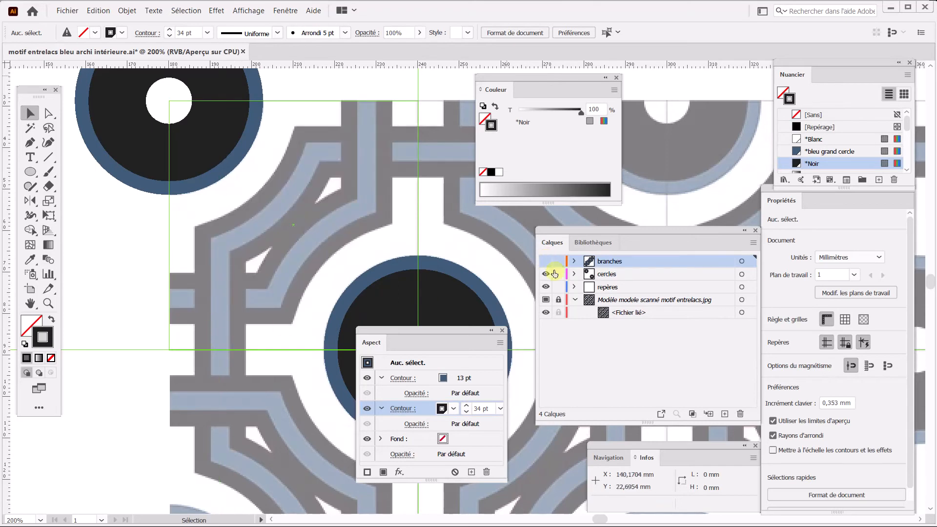
left_click(546, 263)
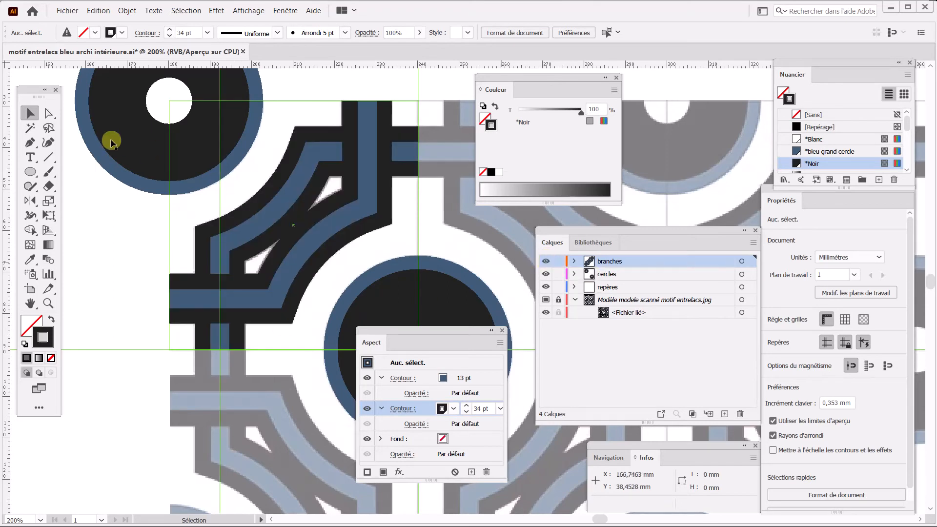
- Send the lower-left half of the mirrored branch to the back so that it passes under the vertical branch
left_click(256, 299)
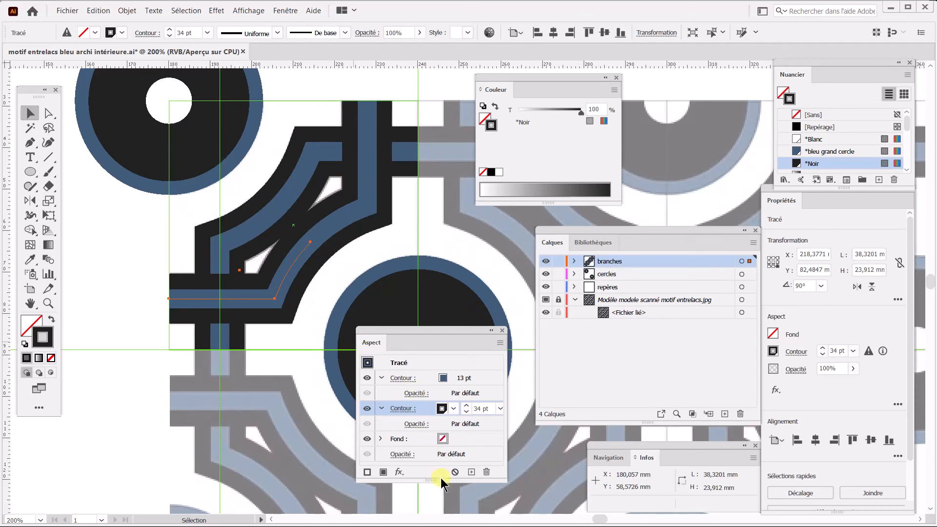
left_click_drag(444, 480, 442, 509)
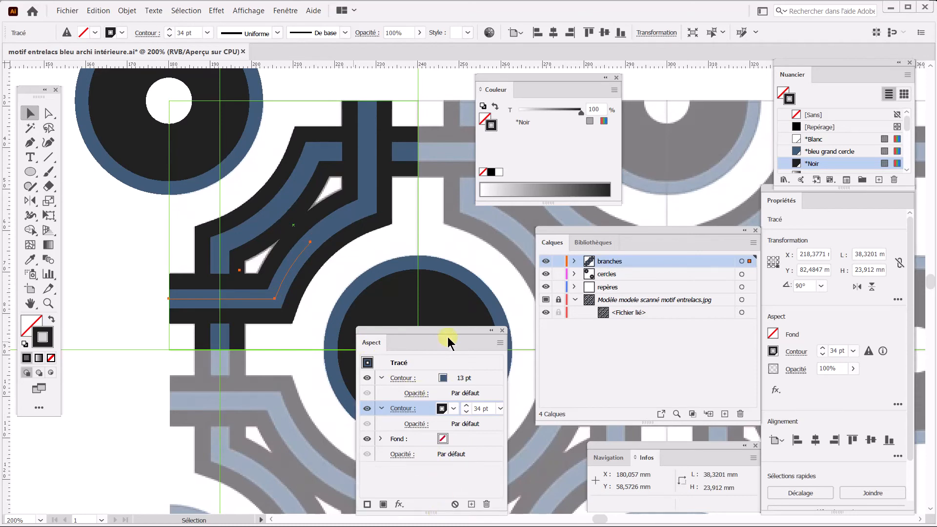
left_click_drag(453, 329, 473, 298)
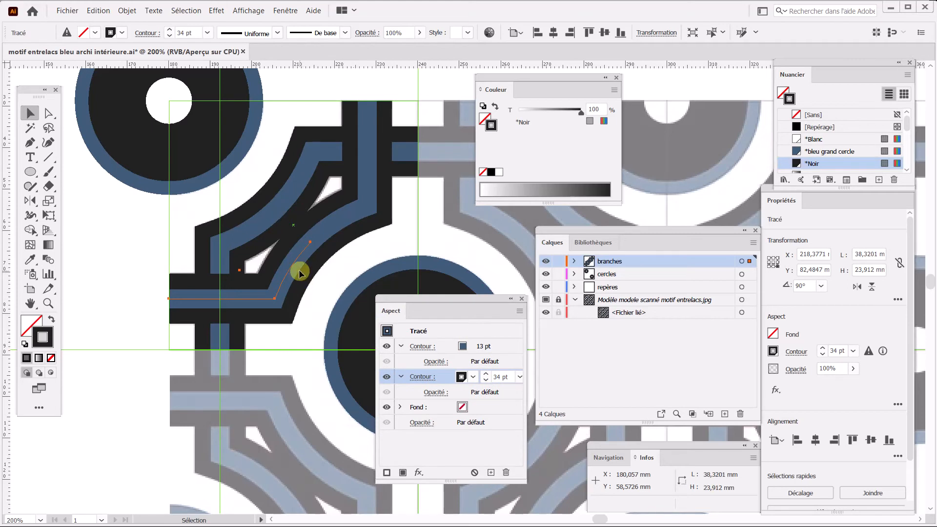
left_click(131, 11)
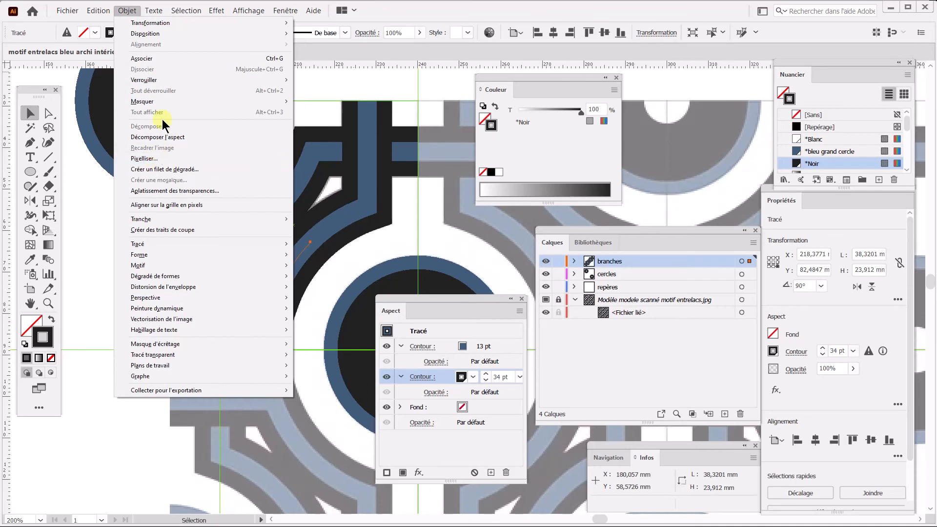
mouse_move(162, 35)
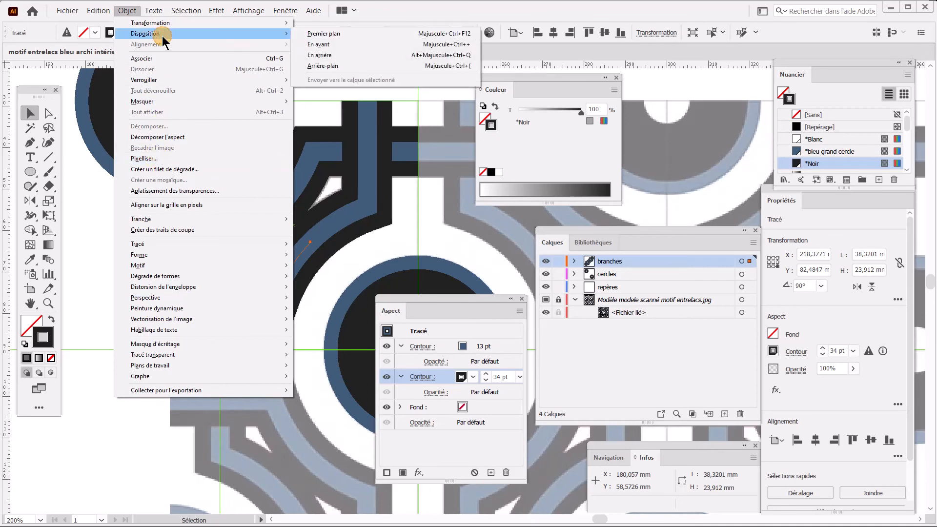
left_click(331, 66)
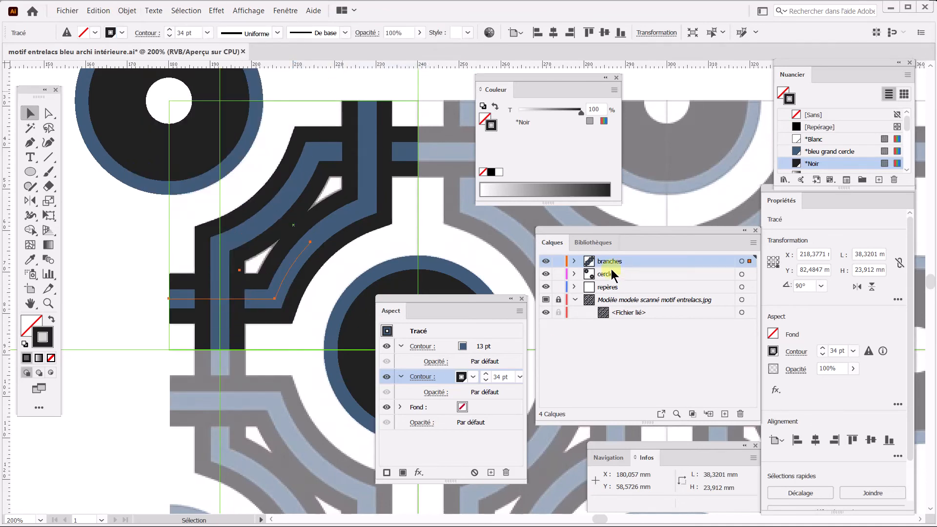
- List the paths inside the branches layer and clear the current selection
left_click(574, 261)
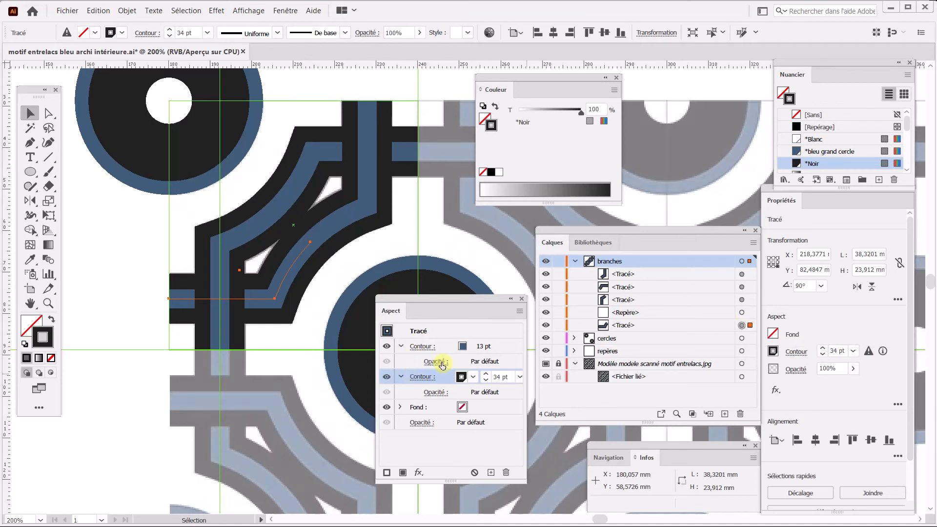
left_click(441, 378)
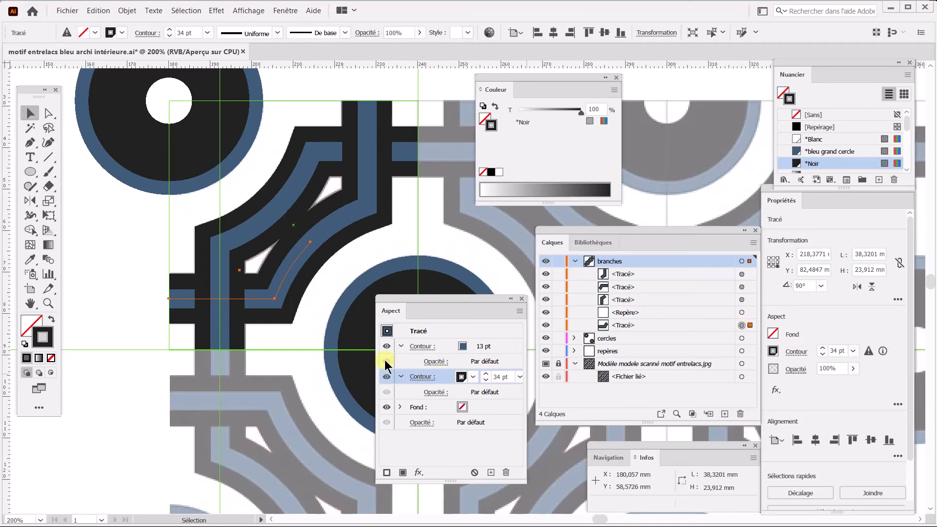
left_click(116, 232)
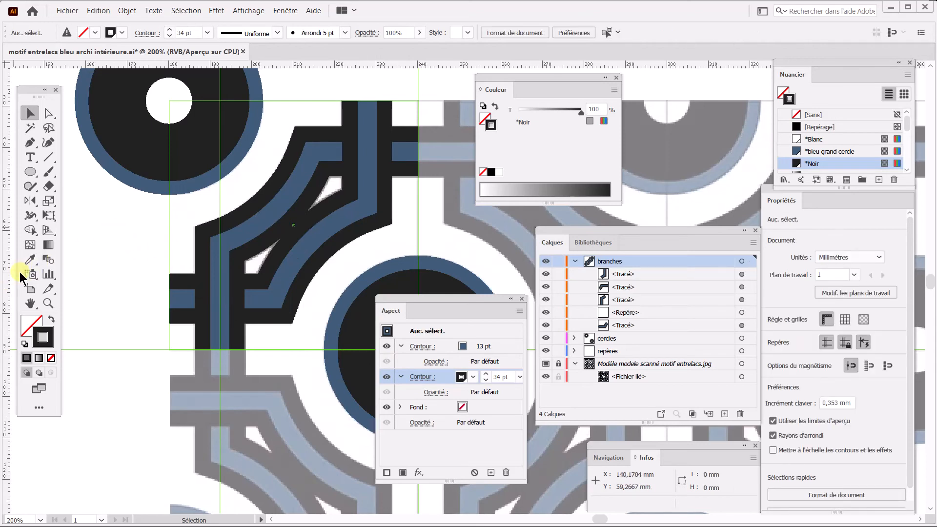
- Collapse the Aspect display to an icon and place it clear of the circle in the artwork
left_click_drag(439, 301, 386, 375)
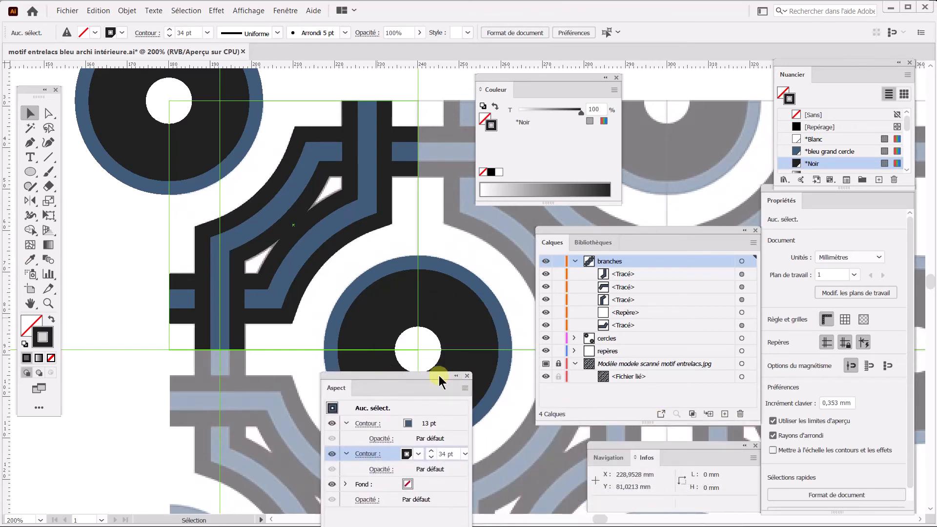
left_click(456, 377)
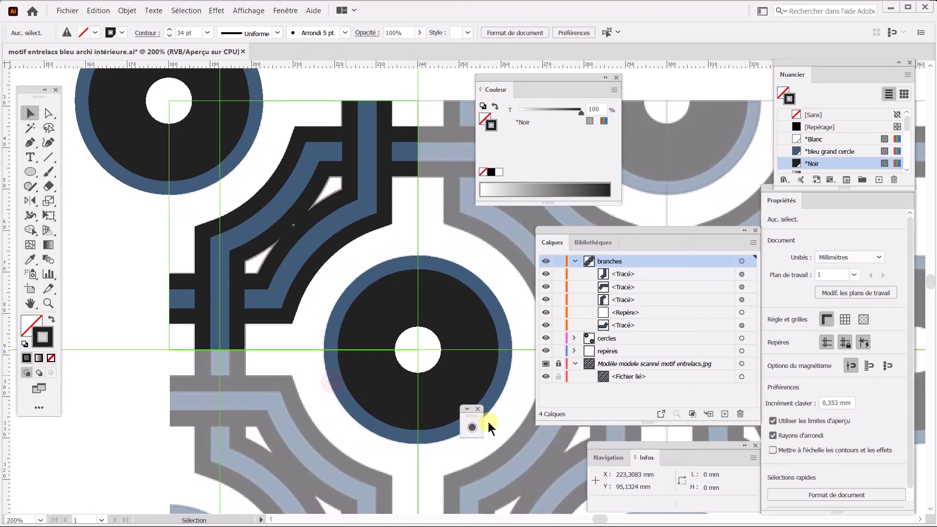
left_click_drag(518, 450, 520, 450)
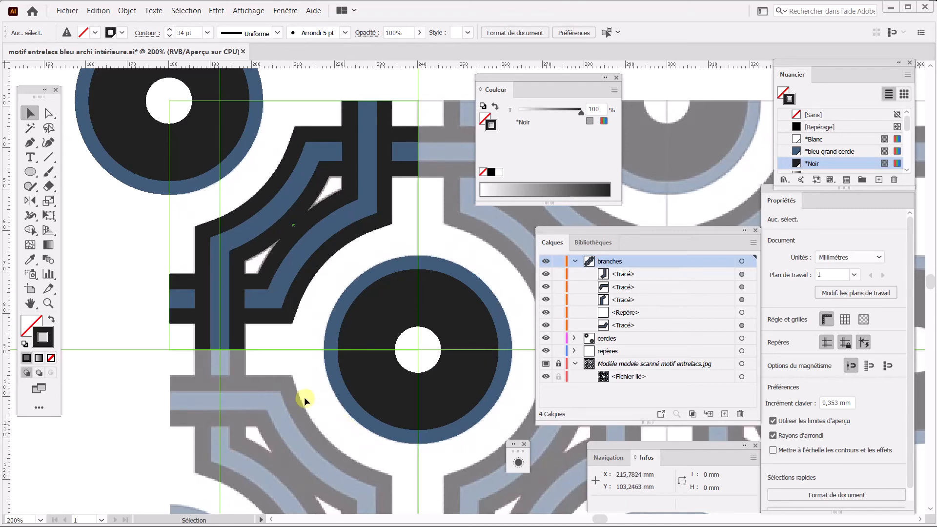
- Create a 60 × 60 mm rectangle starting at the upper-left circle's centre, with neither fill nor stroke
left_click(30, 169)
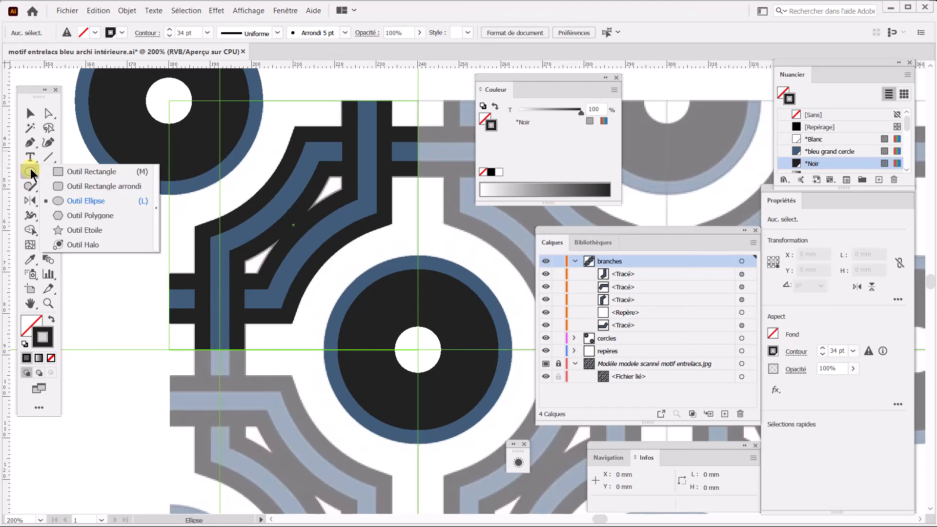
left_click(74, 172)
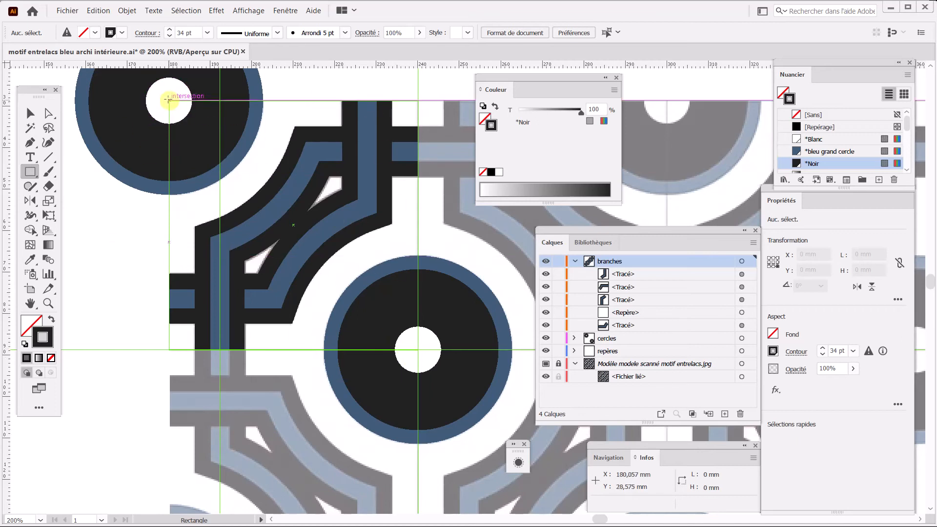
left_click(169, 101)
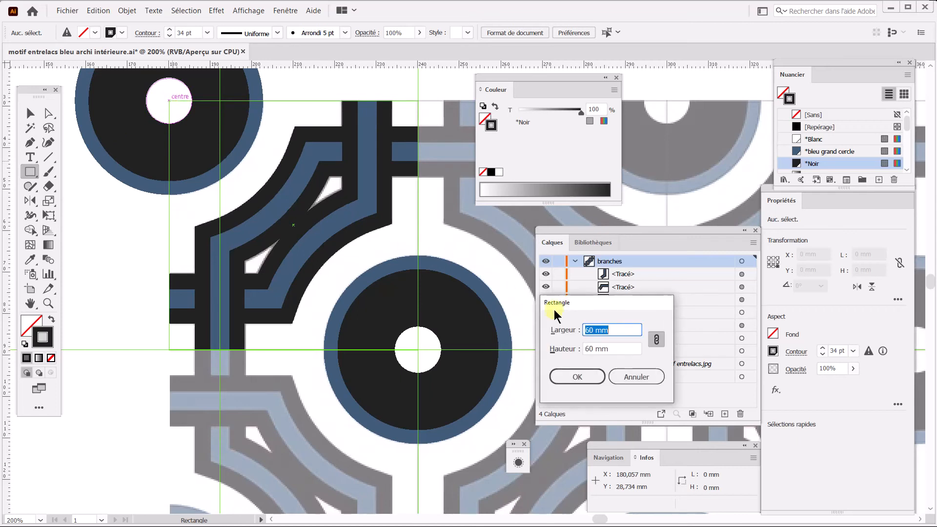
left_click(577, 376)
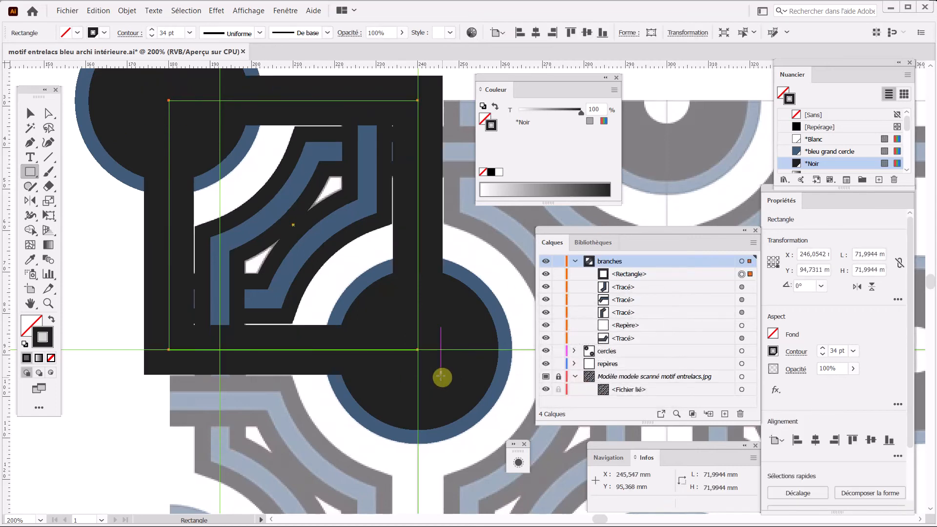
left_click(43, 339)
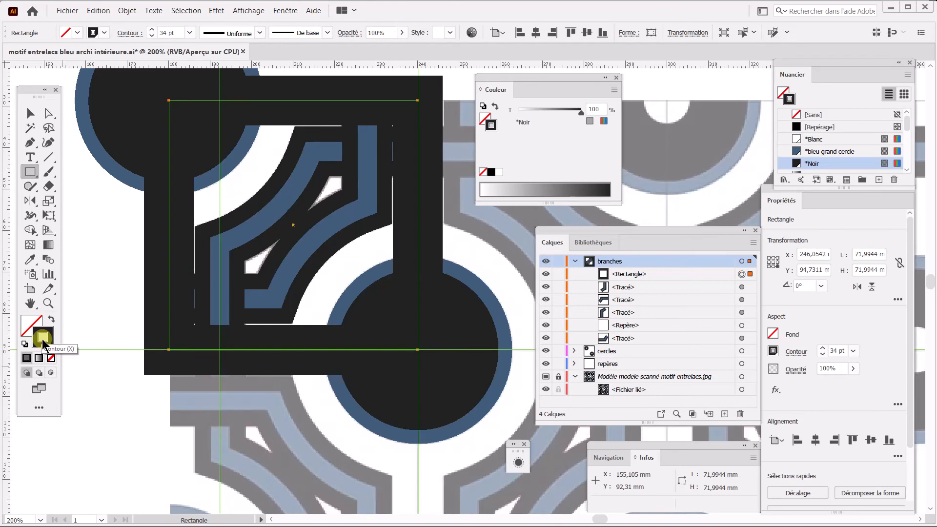
left_click(51, 358)
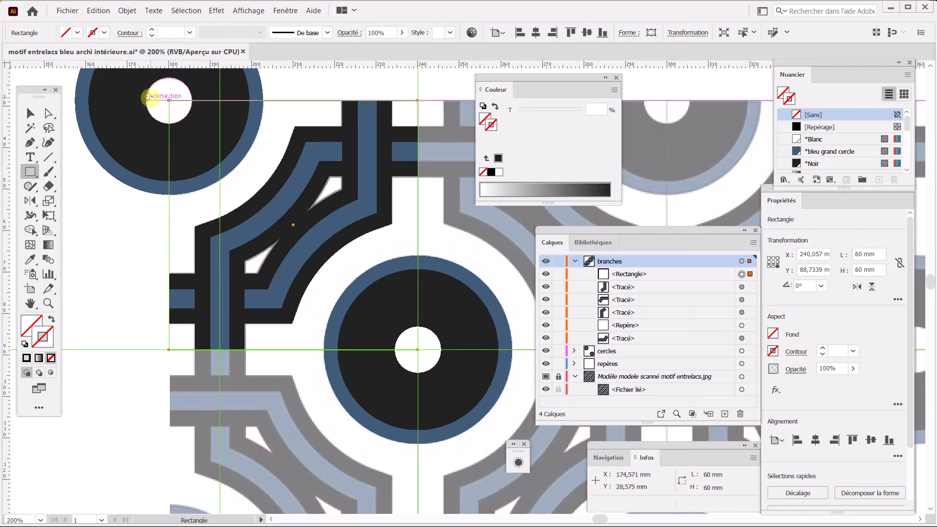
- Double the rectangle's width to 120 mm with linked proportions, keeping its upper-left corner as the reference point
left_click(686, 32)
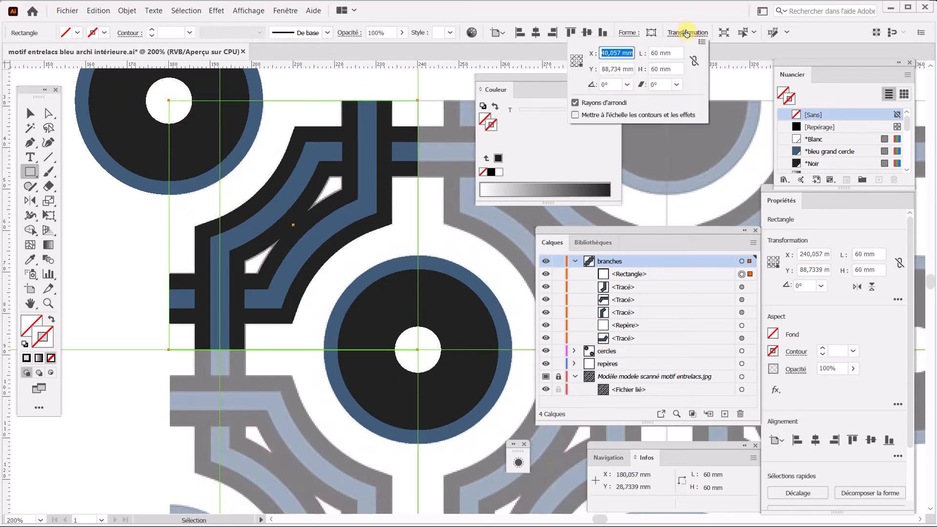
left_click(572, 57)
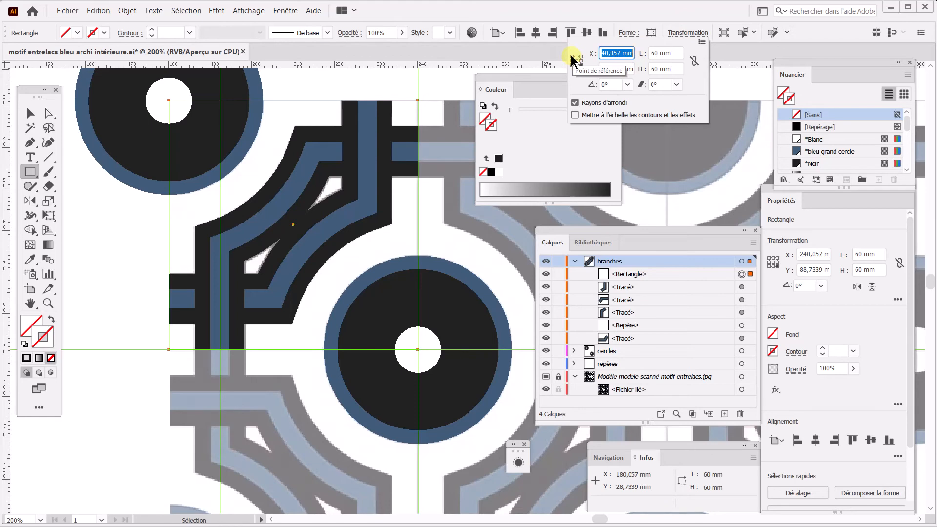
left_click(573, 57)
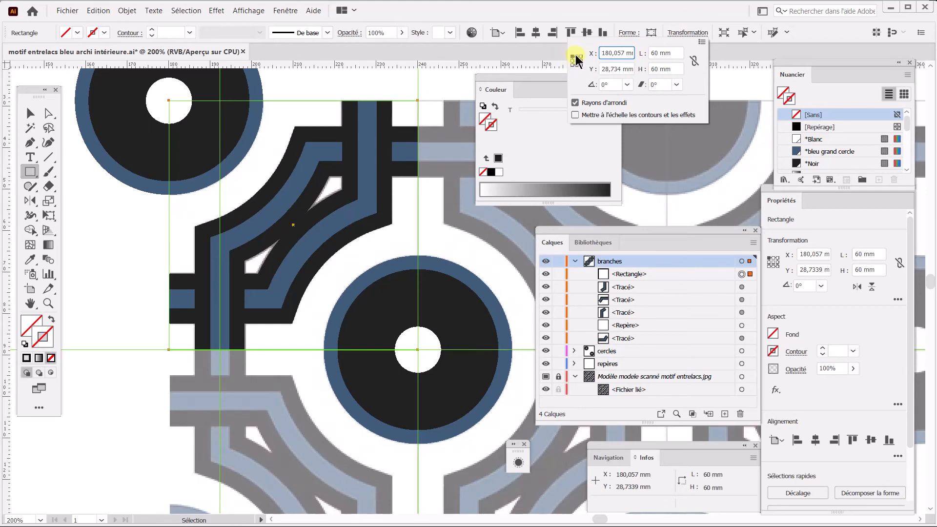
left_click(693, 60)
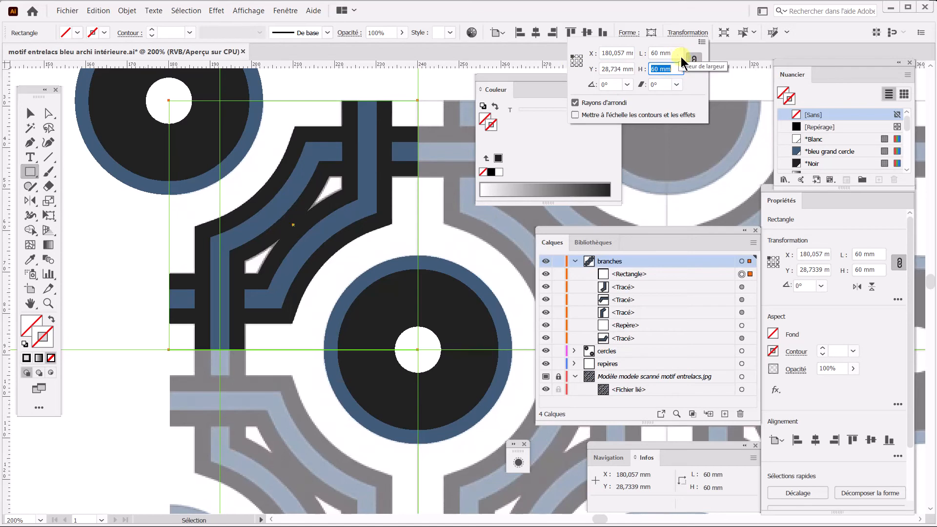
left_click(676, 52)
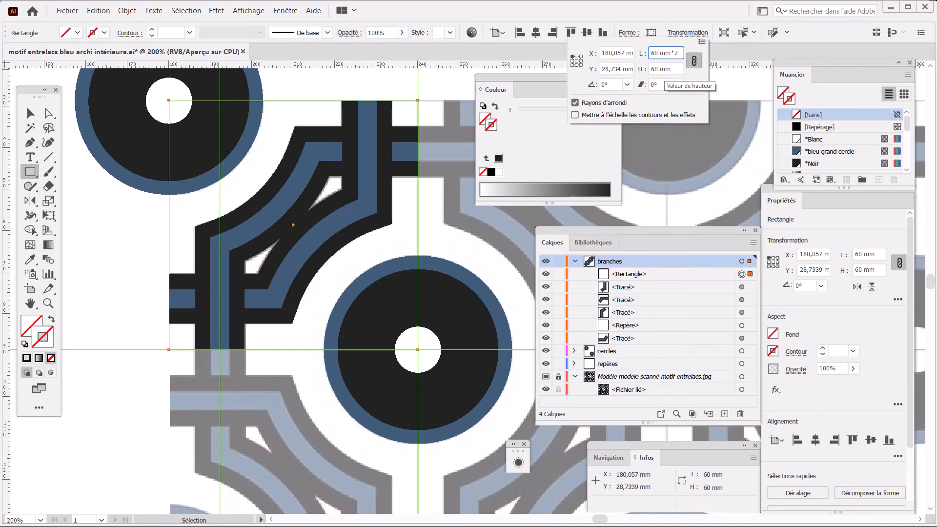
type("*2")
key("Return")
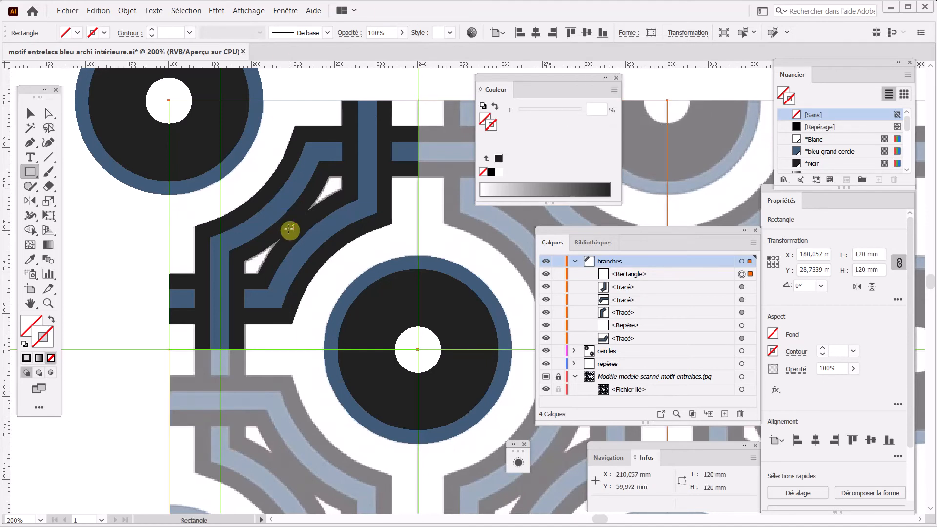
scroll(290, 229, "down", 1)
scroll(290, 230, "down", 1)
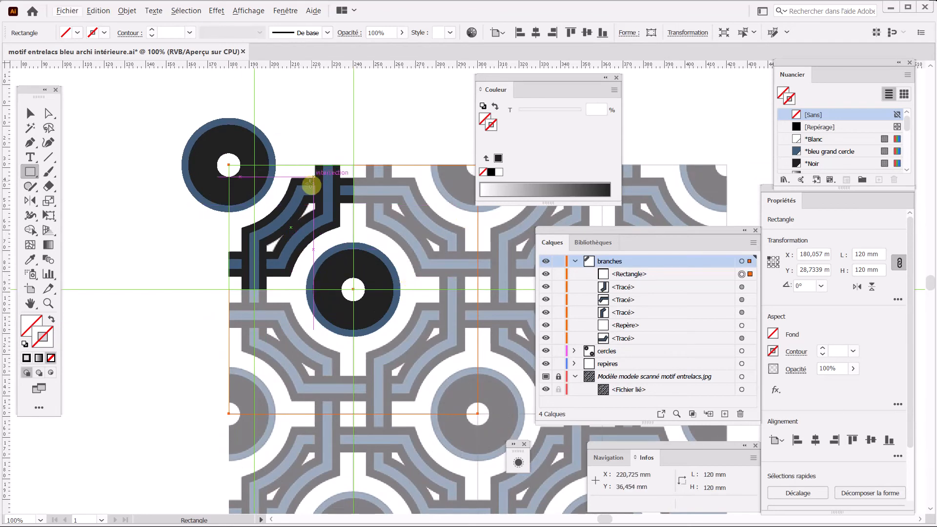
- Group the four interlaced branch paths in the motif's upper-left quadrant, then deselect them
left_click(23, 112)
left_click(140, 212)
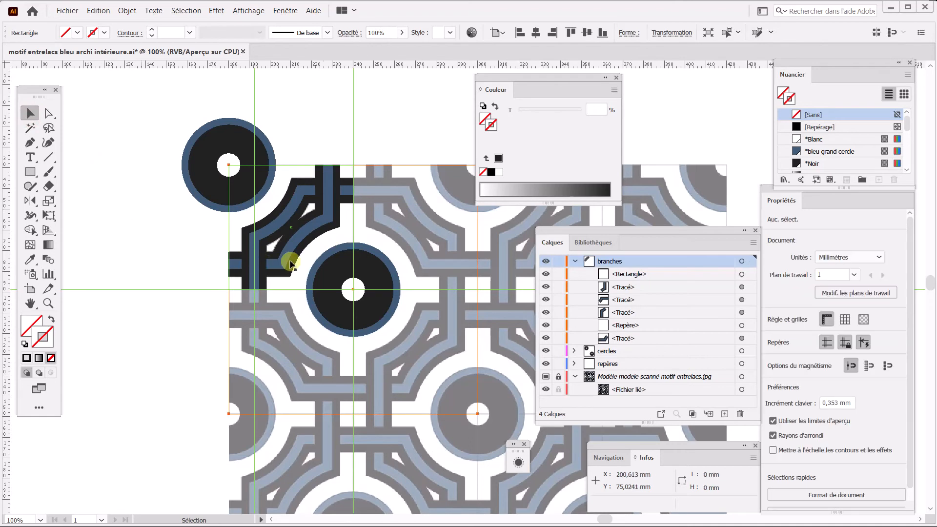
left_click(336, 260)
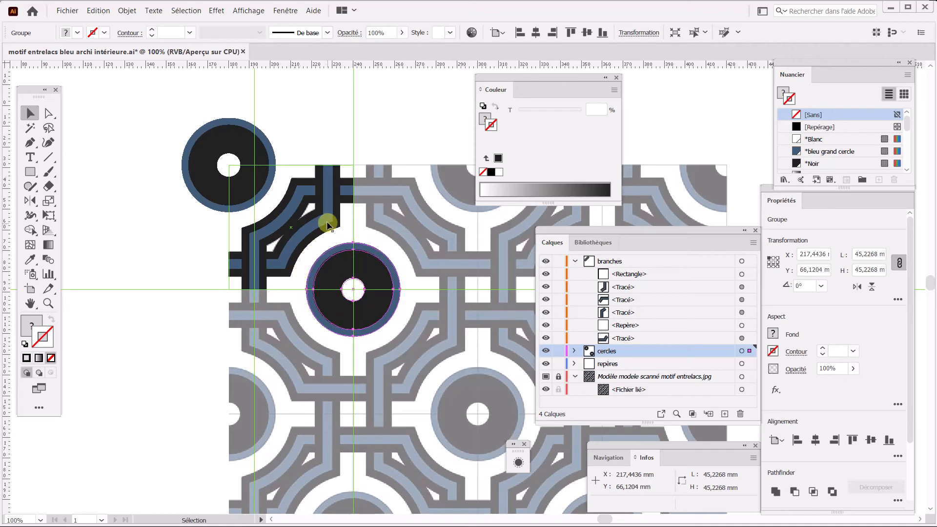
left_click(274, 208)
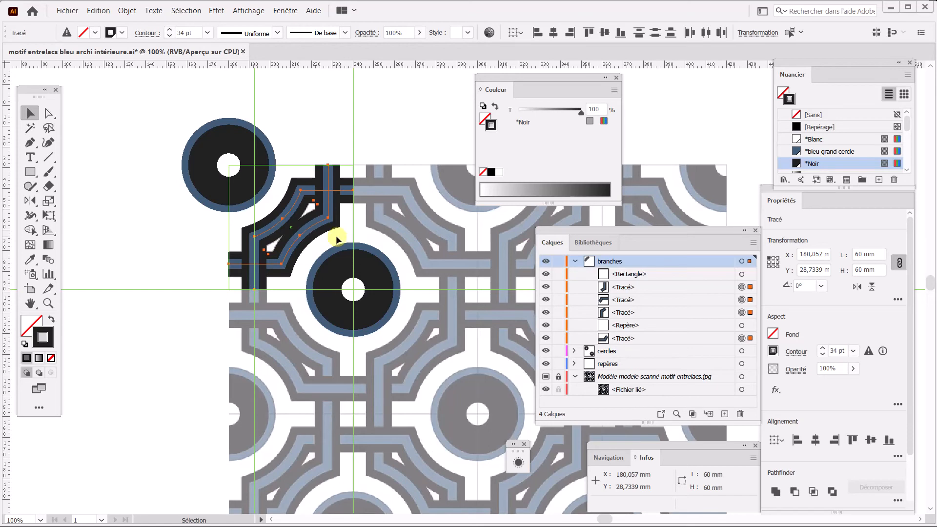
left_click(99, 10)
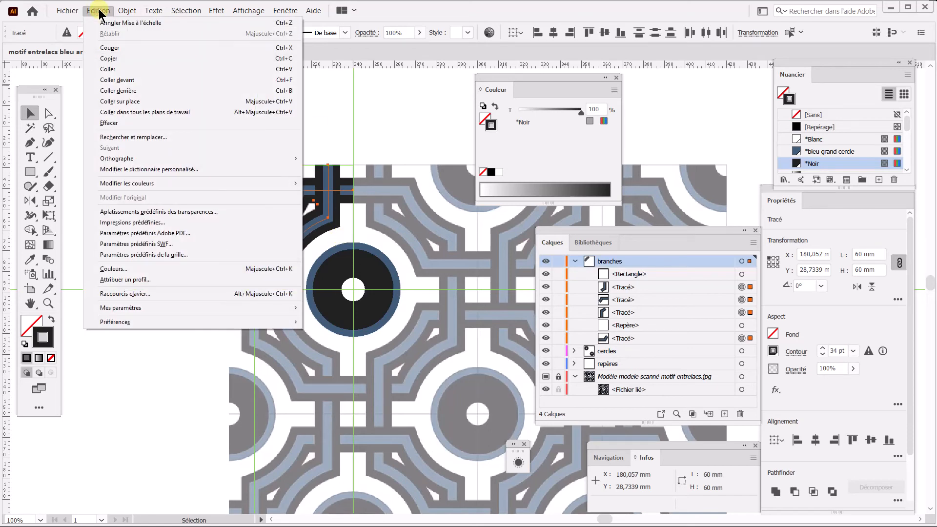
left_click(137, 61)
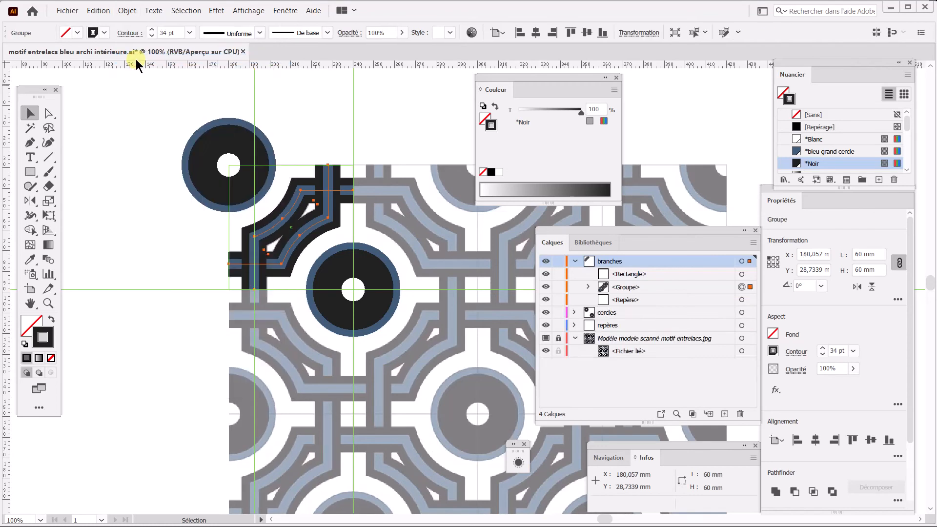
left_click(314, 180)
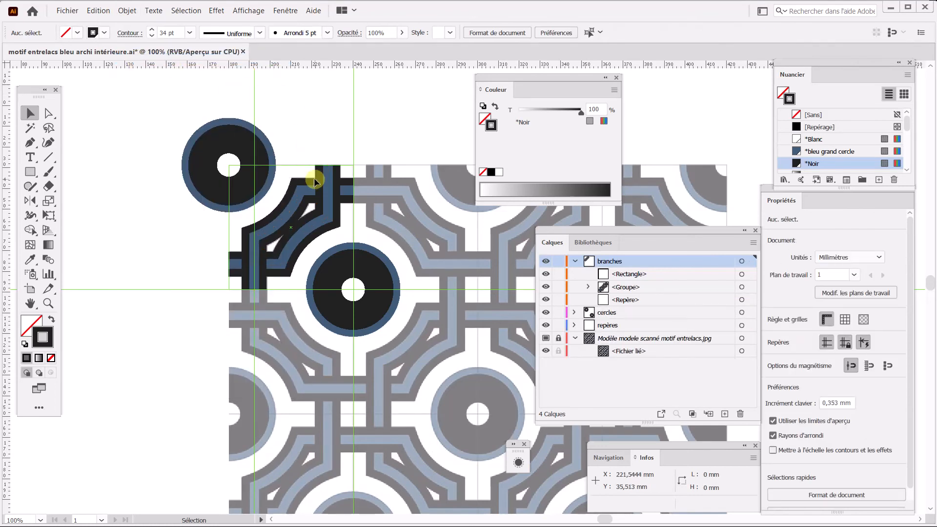
- Rotate a copy of the branch group by -90° around the central circle's centre and repeat it twice to fill the remaining quadrants
left_click(292, 251)
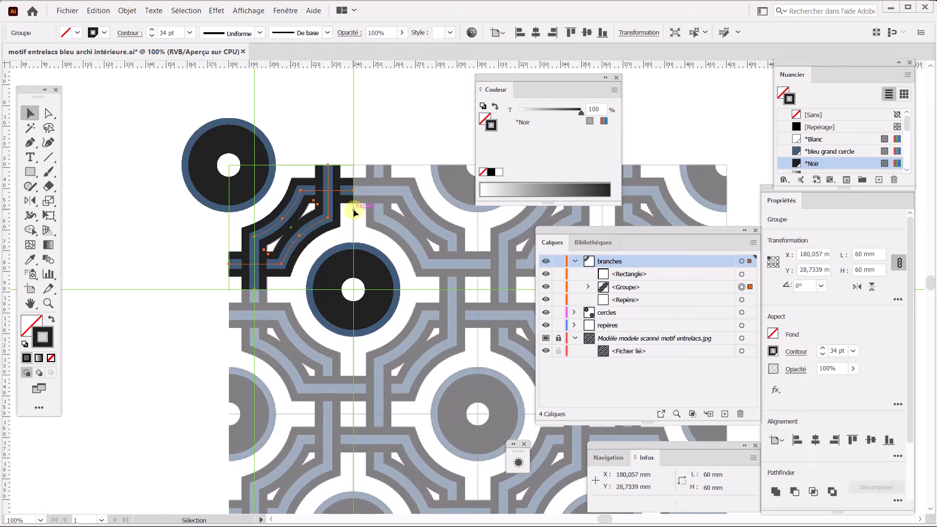
left_click(30, 202)
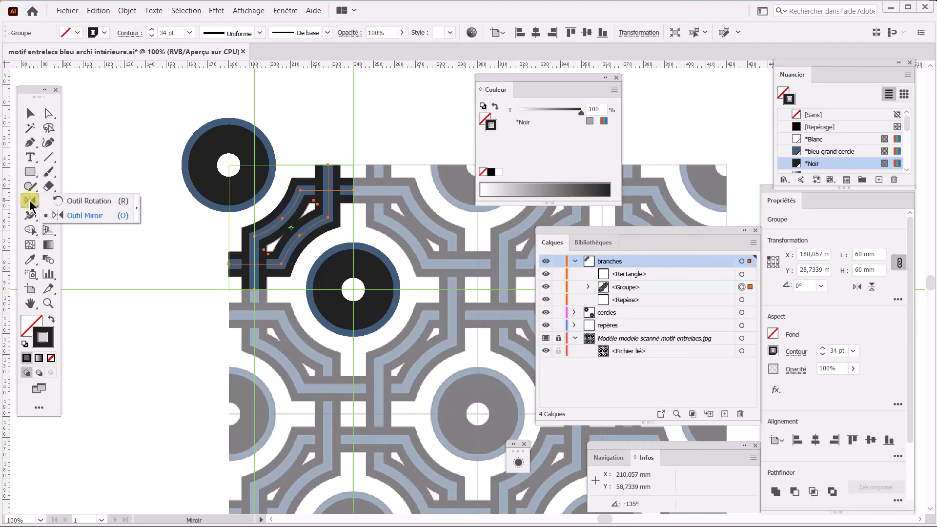
left_click(89, 201)
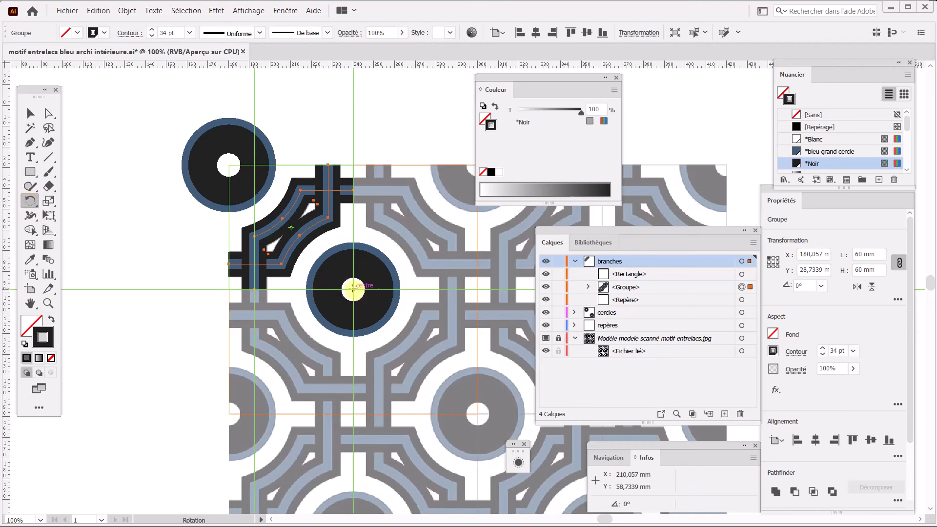
left_click(353, 289)
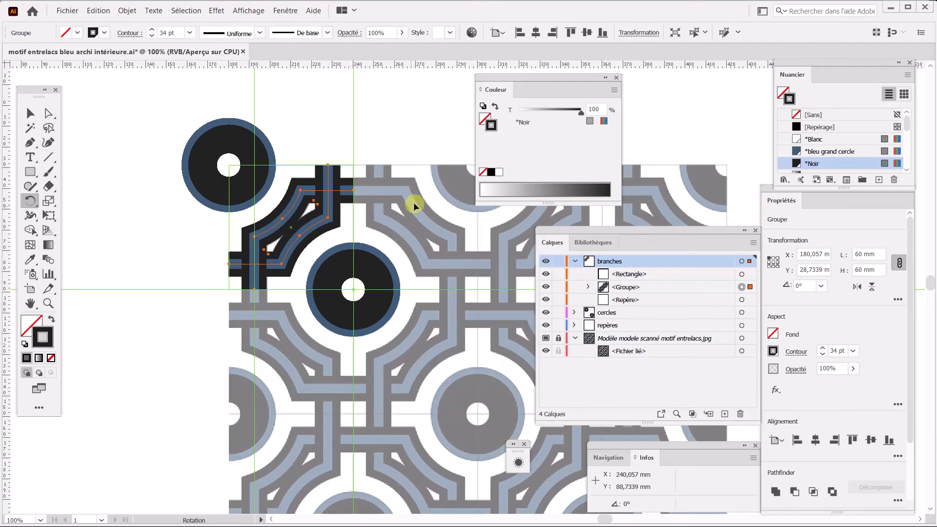
left_click_drag(419, 206, 435, 329)
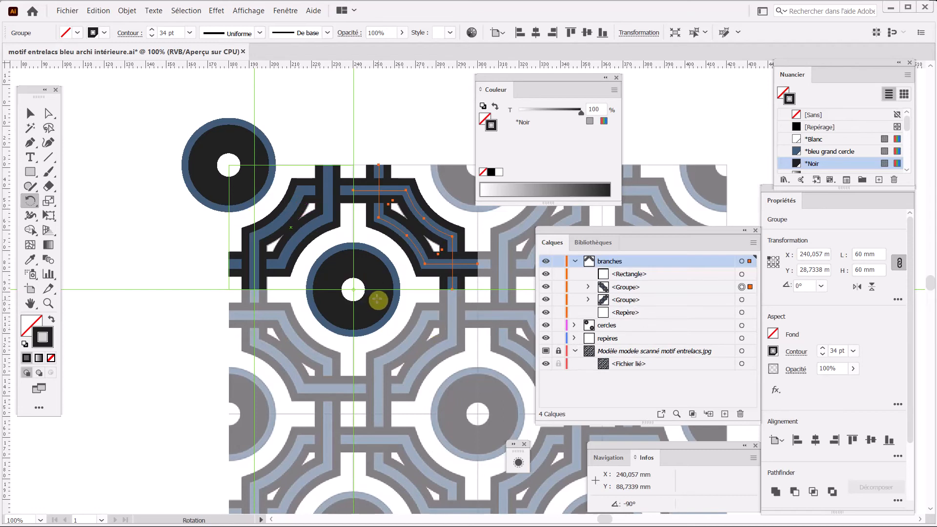
key("ctrl+d")
key("ctrl+d")
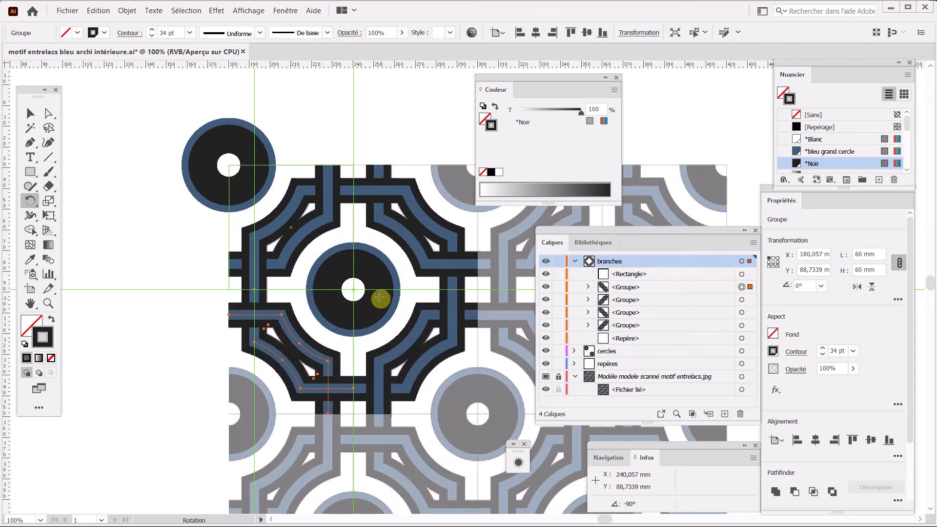
- Copy the upper-left circle group to the other three corners by repeating the last rotation three times
left_click(31, 113)
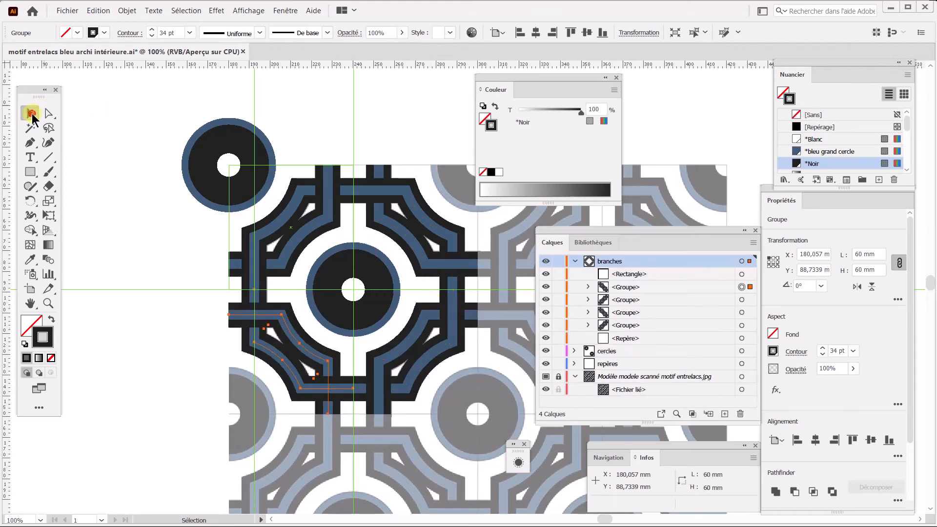
left_click(233, 165)
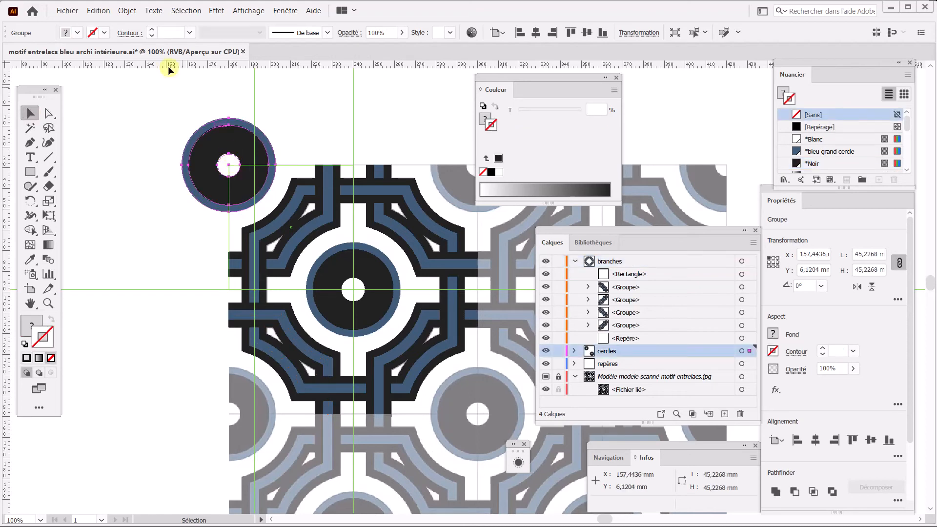
left_click(127, 11)
mouse_move(141, 25)
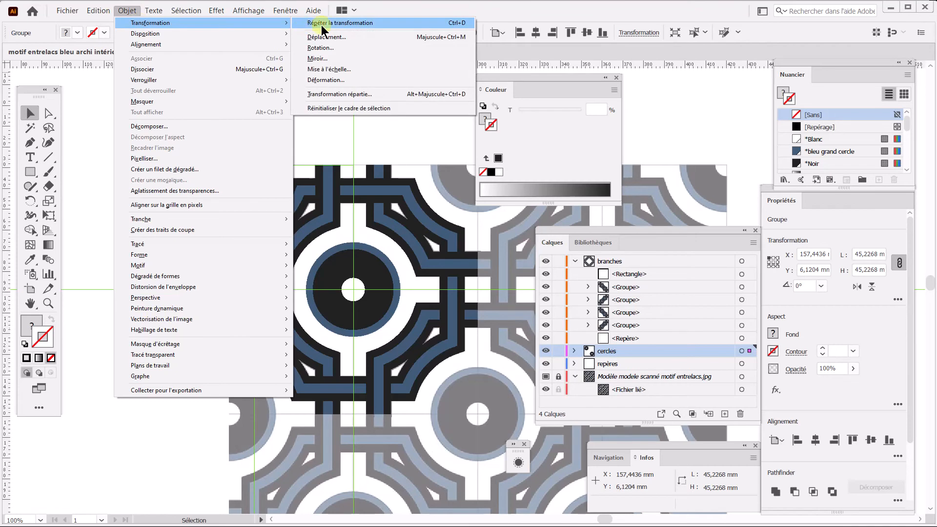
left_click(467, 22)
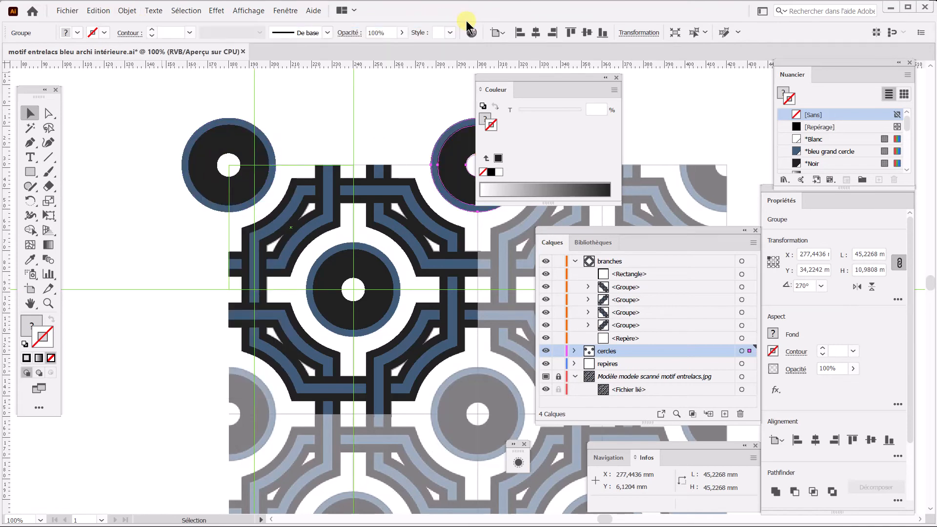
left_click_drag(330, 225, 210, 200)
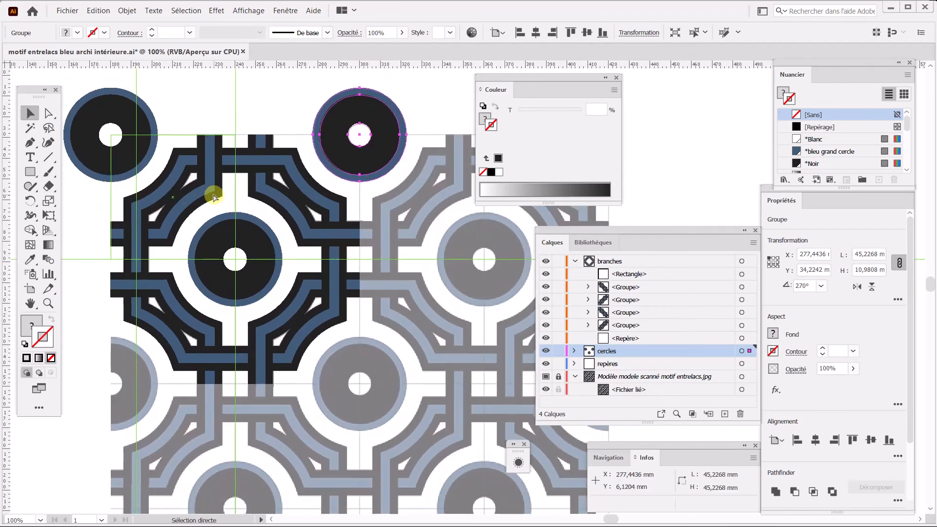
key("ctrl+d")
key("ctrl+d")
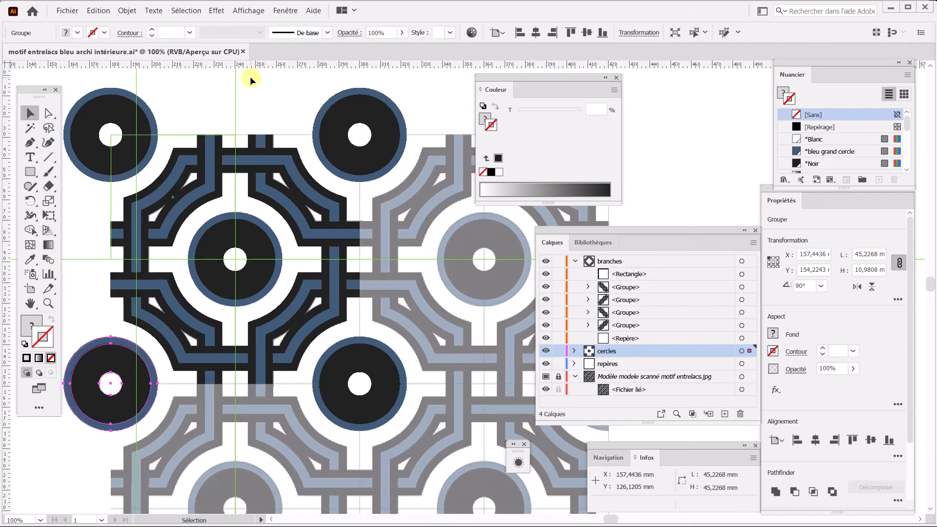
- Collapse the branches layer, toggle the visibility of the branches and cercles layers to check their contents, and lock cercles
left_click(576, 262)
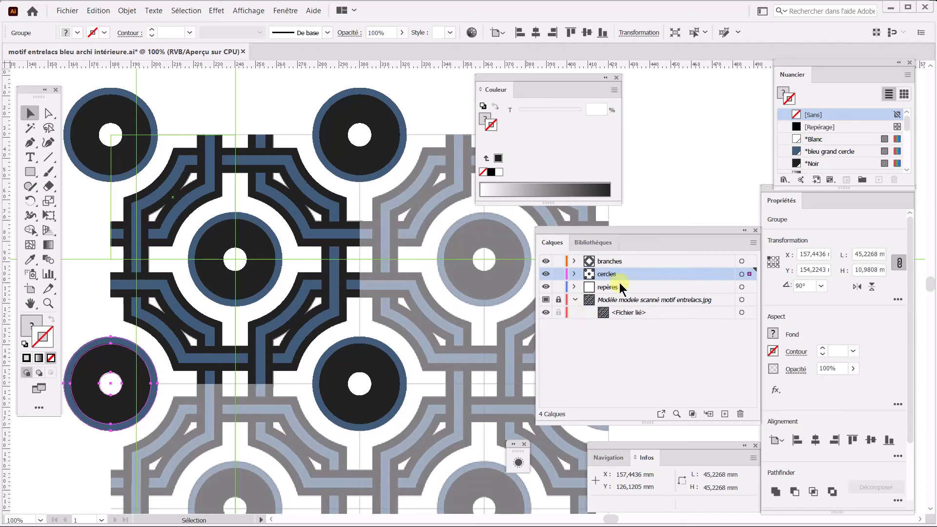
left_click(546, 261)
left_click(546, 262)
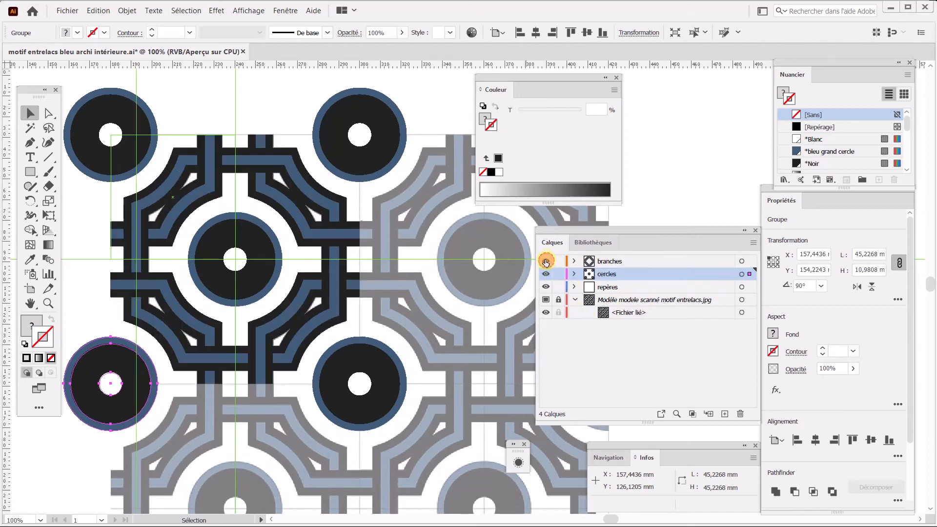
left_click(546, 274)
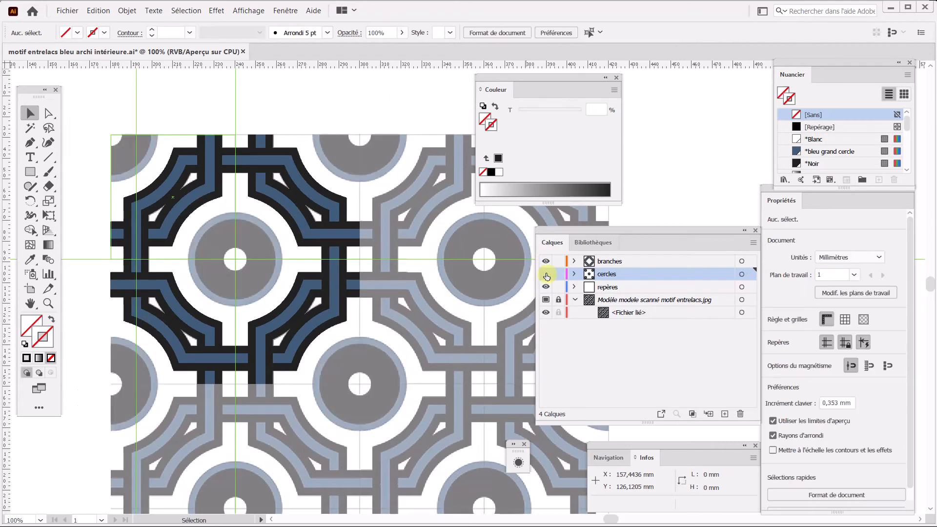
left_click(546, 275)
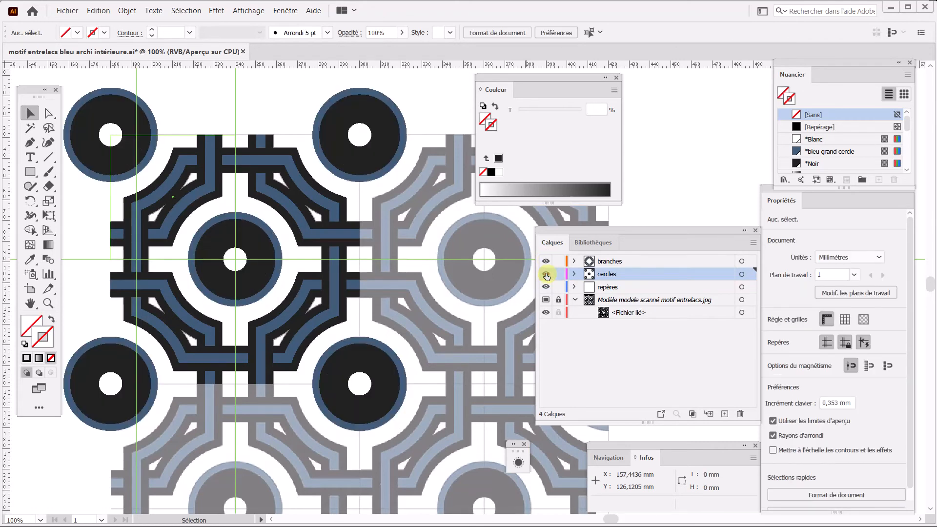
left_click(558, 275)
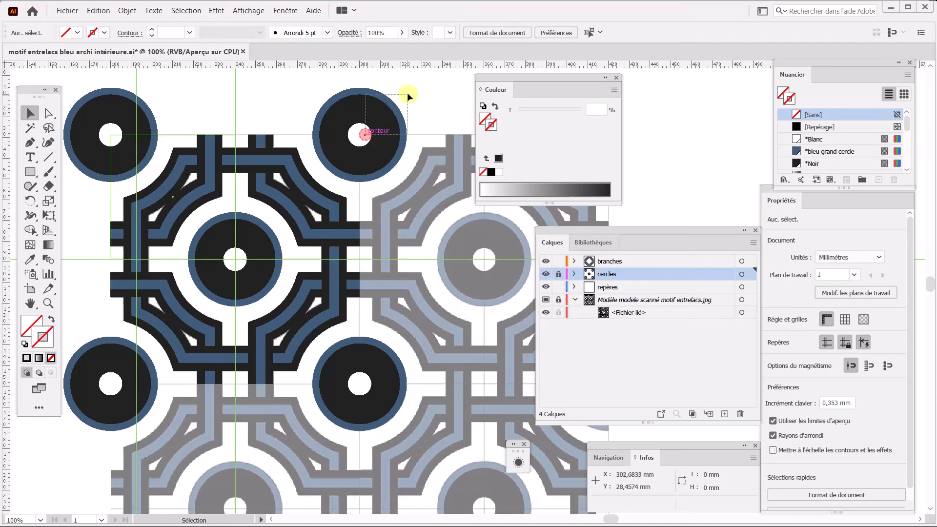
- Select the invisible 120 mm bounding rectangle in the artwork and expand the branches layer that contains it
left_click(226, 213)
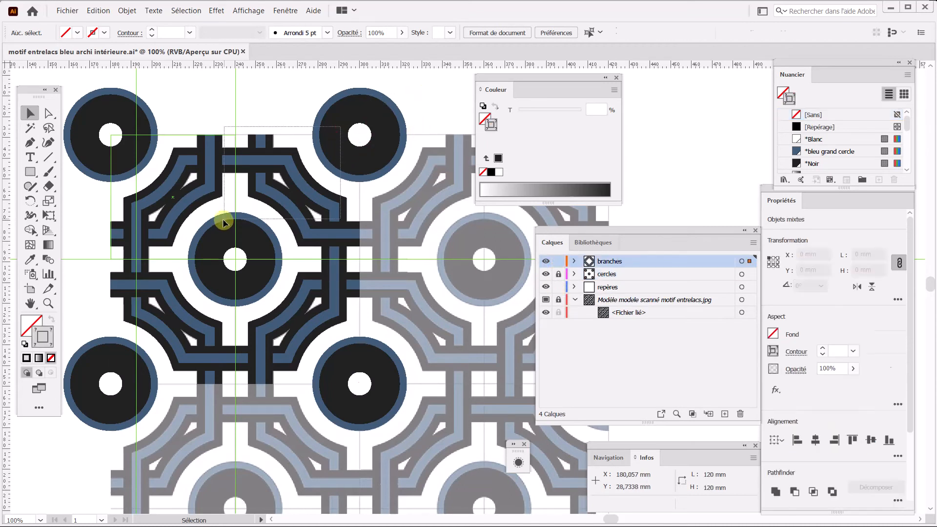
left_click(419, 104)
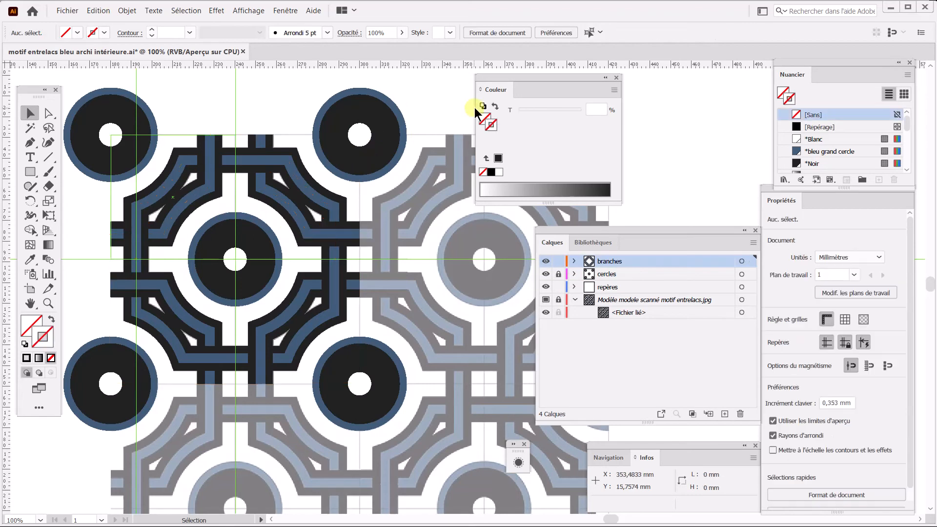
left_click(282, 135)
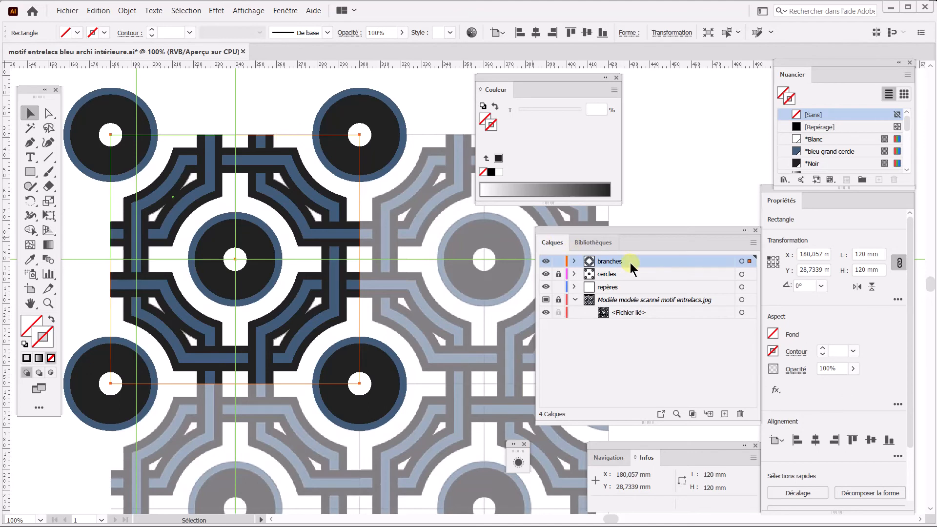
left_click(575, 261)
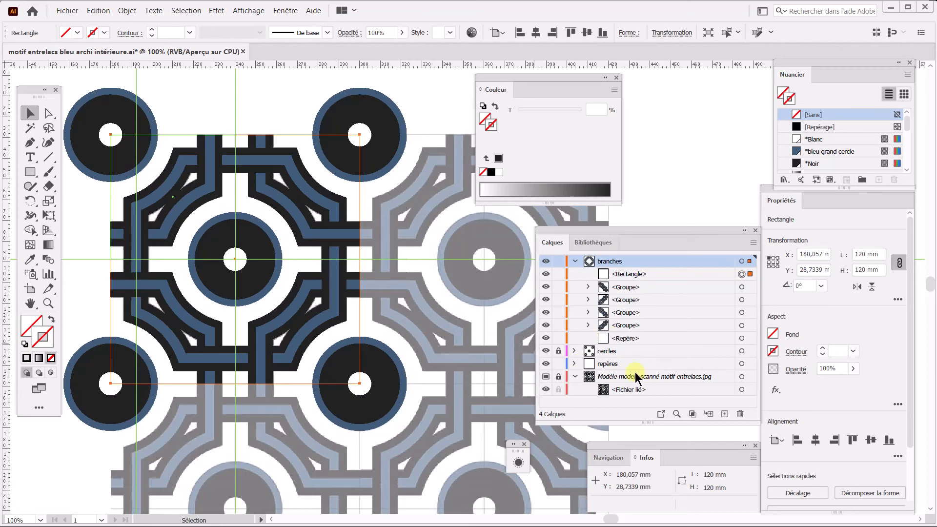
- Create a layer named "carré délimiteur" above branches, and try moving the bounding rectangle into it before undoing that move
left_click(725, 415, "alt")
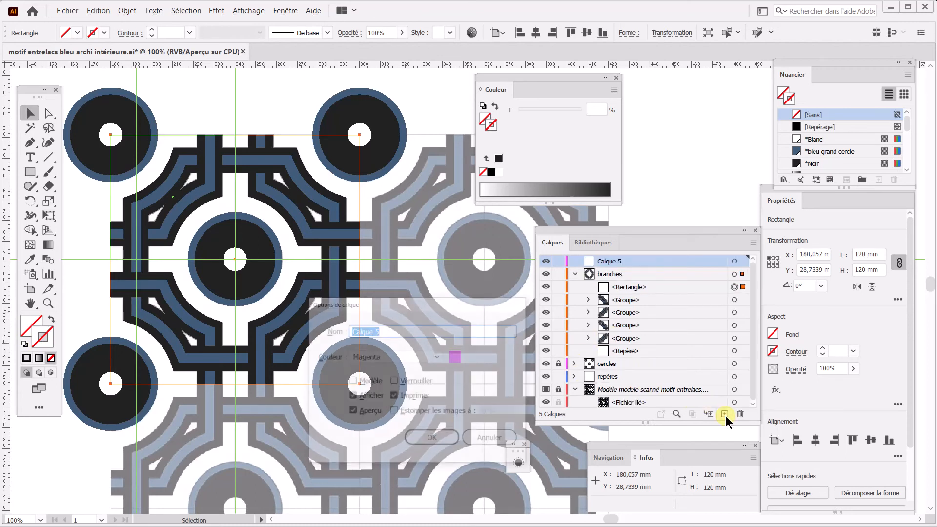
type("carré délimiteur")
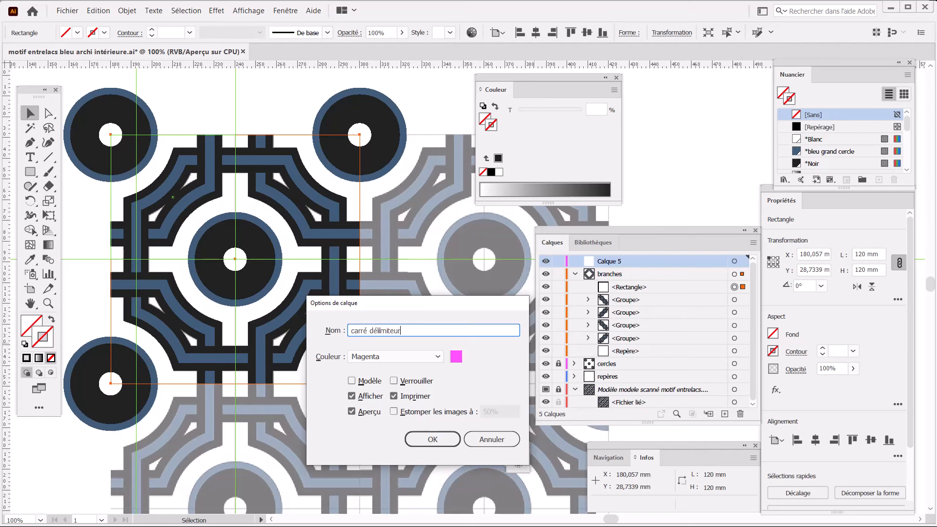
key("Return")
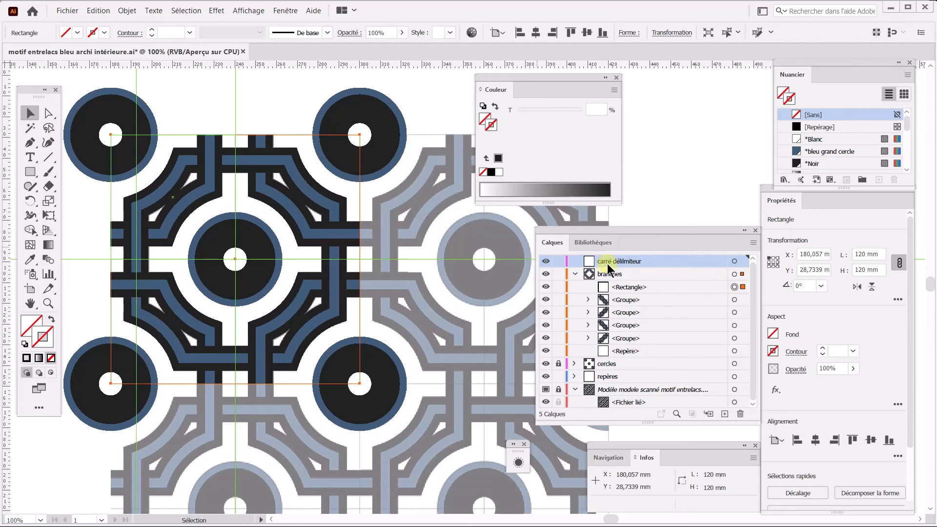
left_click_drag(636, 288, 640, 261)
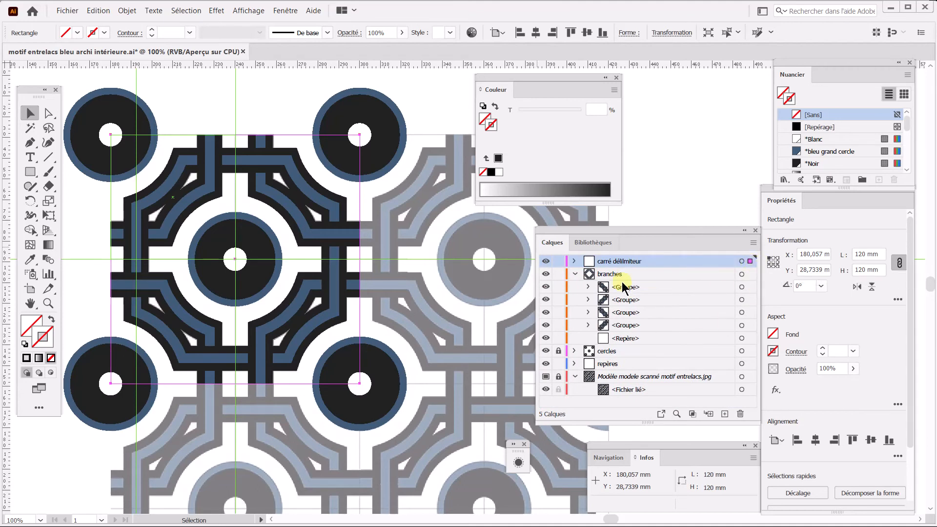
key("ctrl+z")
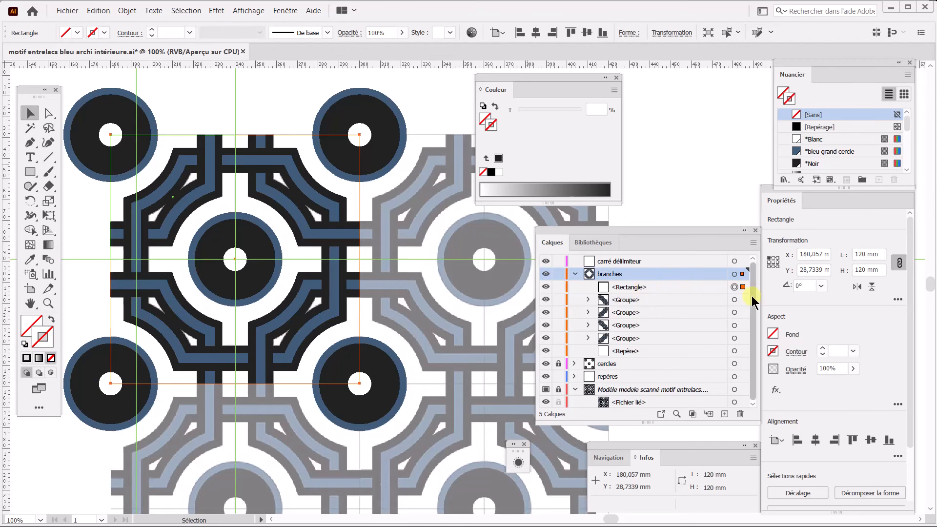
- Rename the bounding rectangle in the branches layer as "tracé délimiteur"
left_click(639, 288)
double_click(640, 288)
type("déluimite")
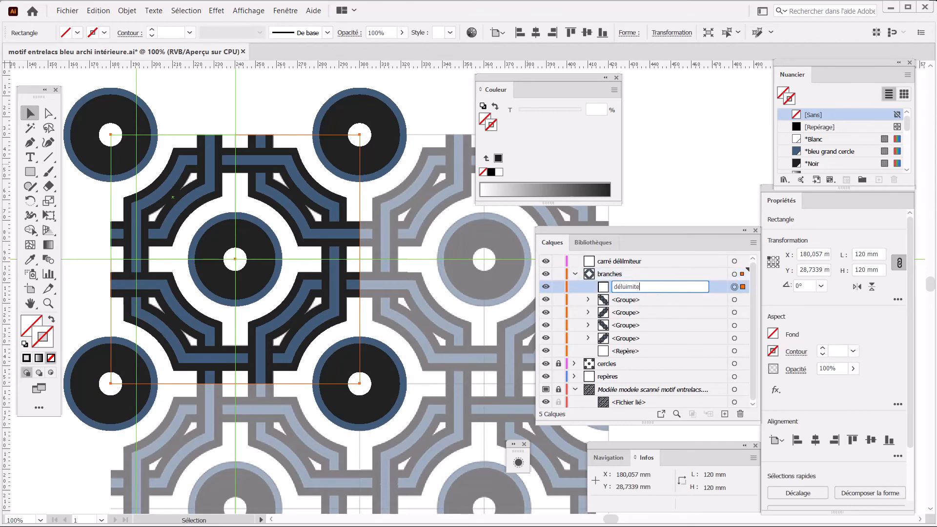
left_click(645, 286)
key("BackSpace")
type("tracé")
key("Return")
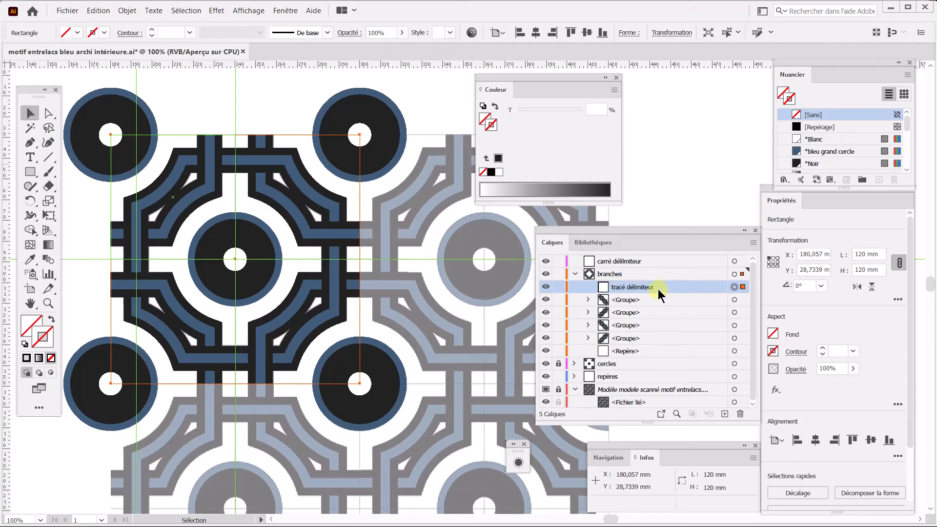
- Rename the new uppermost layer as "calque carré délimiteur"
double_click(634, 260)
left_click(629, 261)
key("BackSpace")
type("calque")
key("Return")
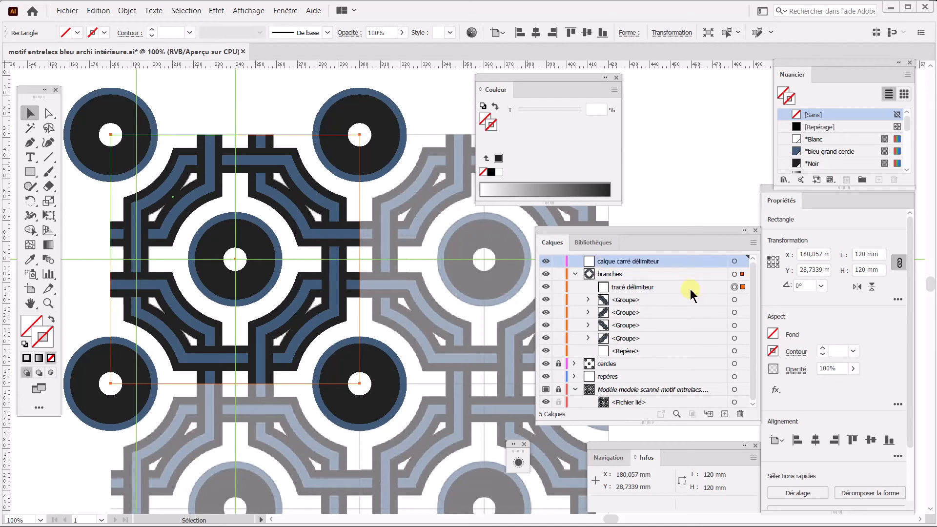
- Move the "tracé délimiteur" rectangle from the branches layer into the "calque carré délimiteur" layer
left_click(635, 288)
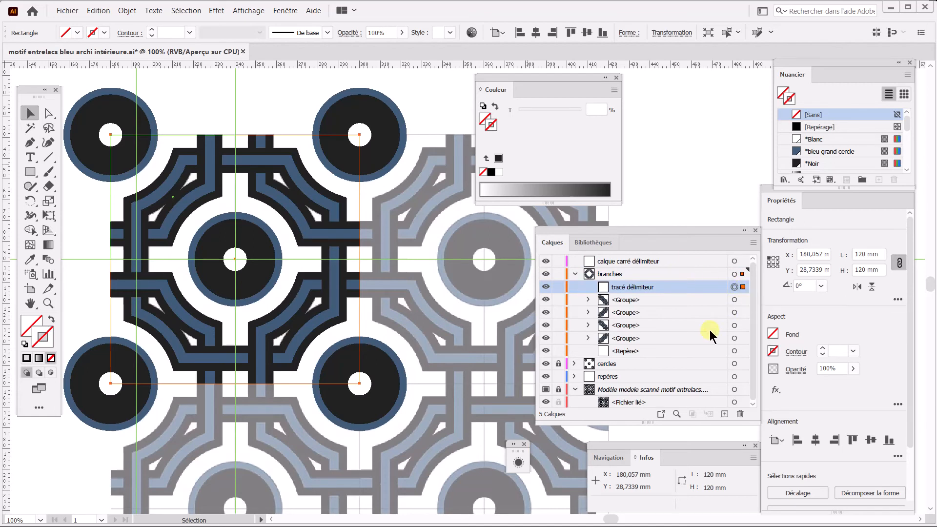
left_click(734, 353)
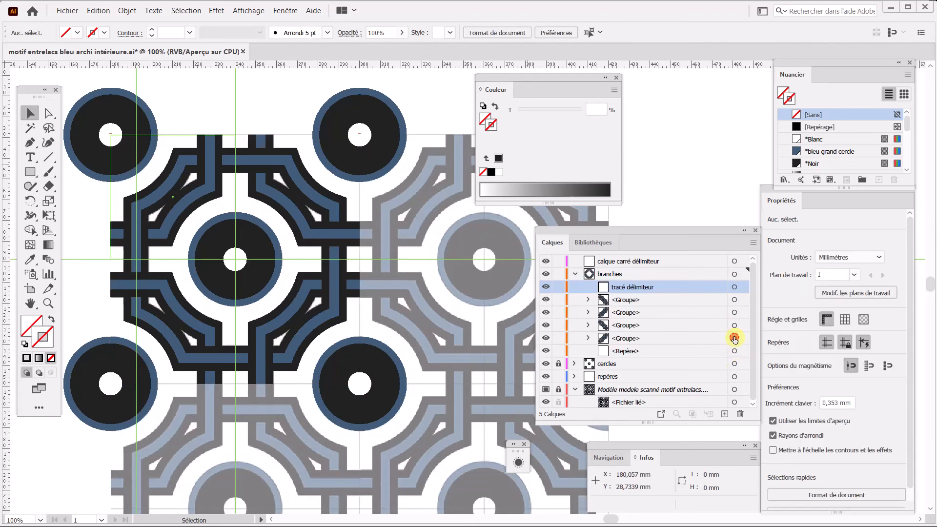
left_click(734, 337)
left_click(735, 287)
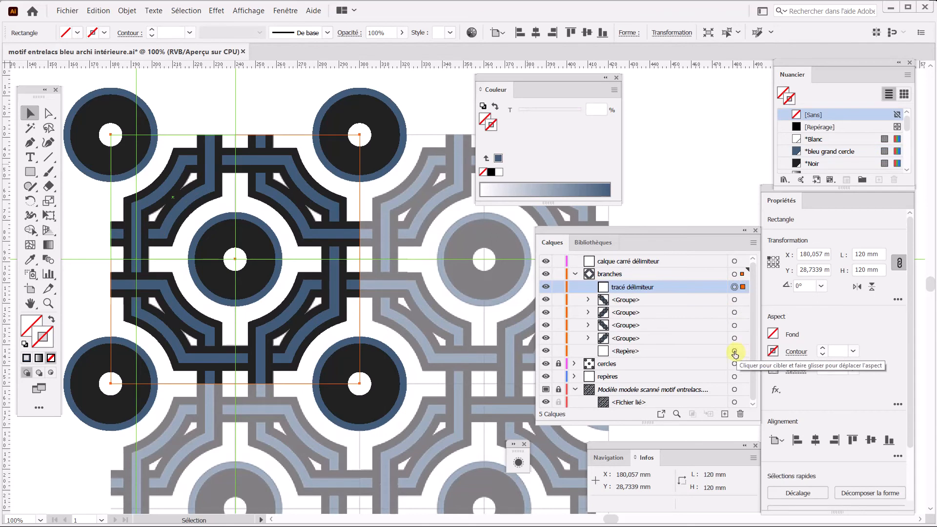
key("ctrl+a")
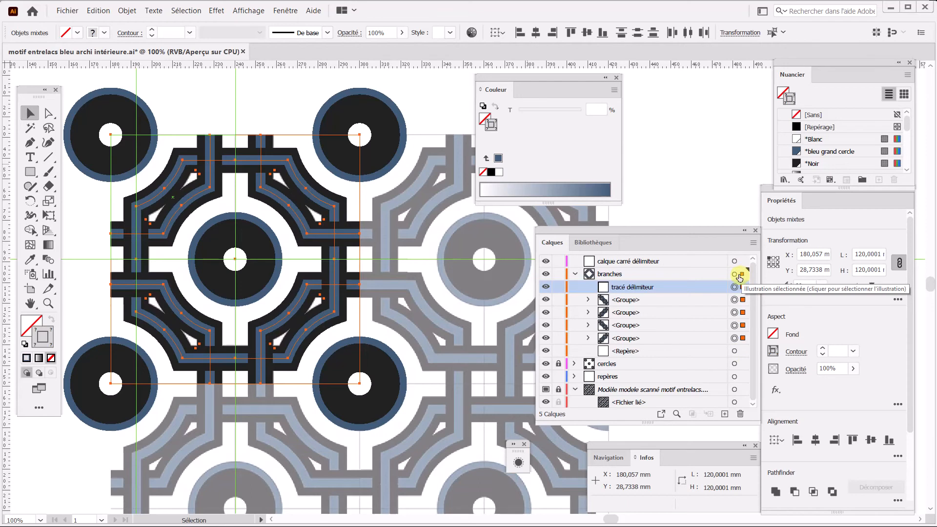
left_click(571, 274)
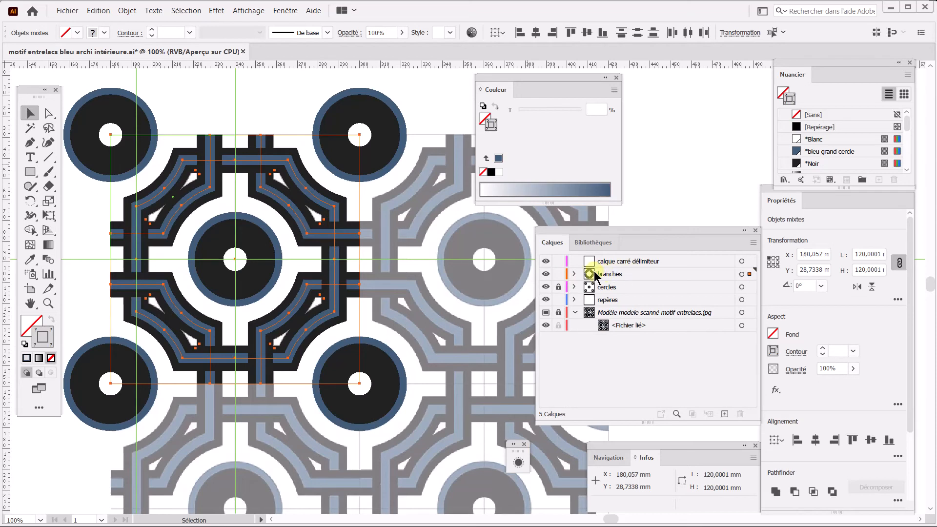
left_click(574, 274)
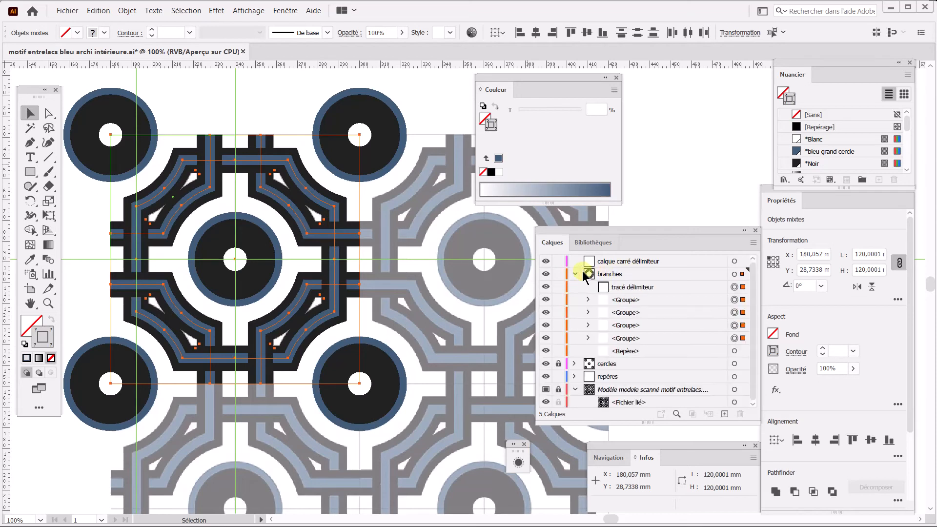
left_click(742, 288)
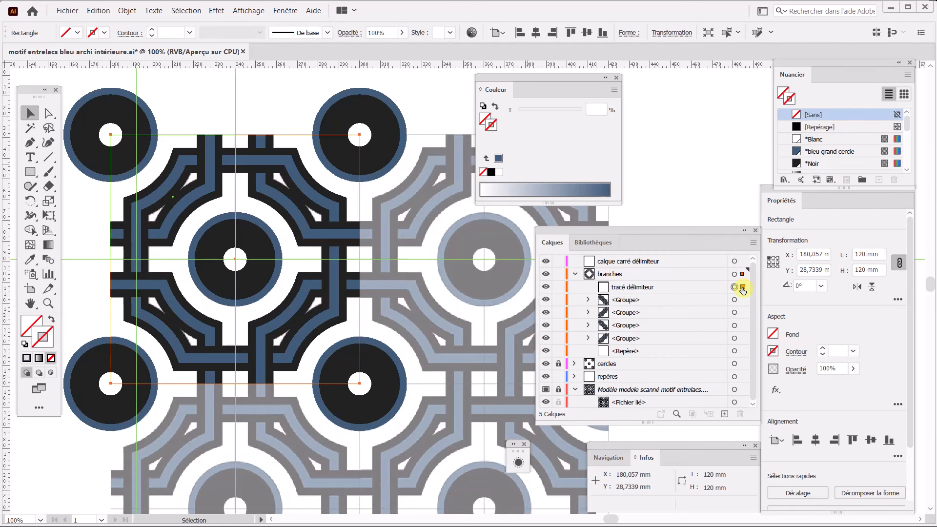
left_click_drag(742, 288, 747, 262)
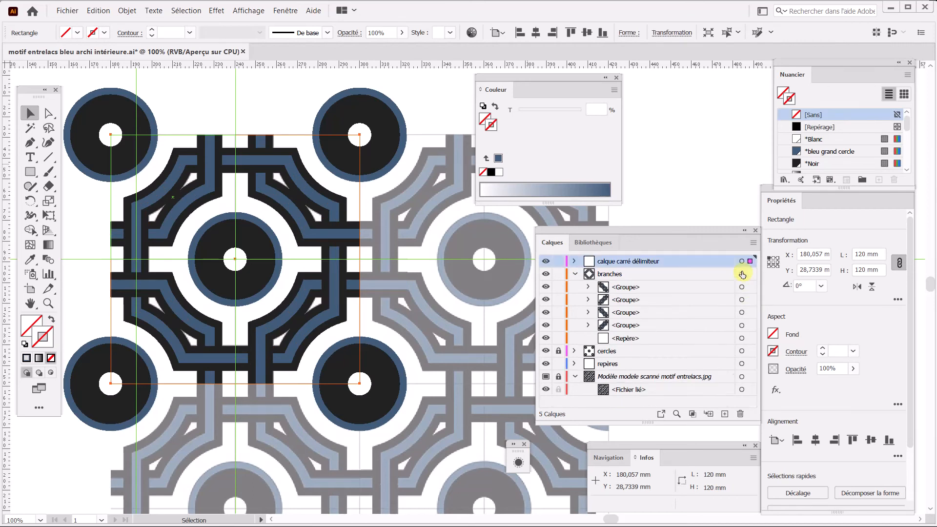
- Set the layer colour of "calque carré délimiteur" to Vert
double_click(703, 262)
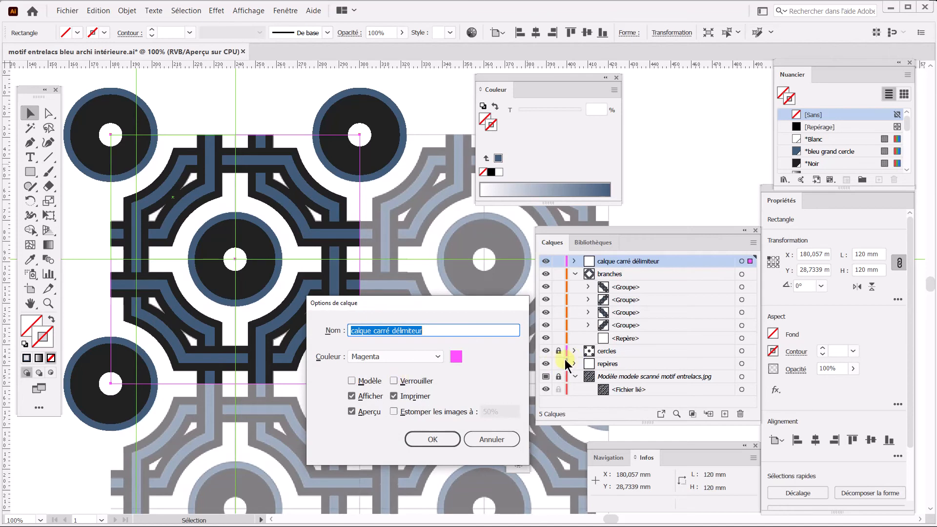
left_click(424, 359)
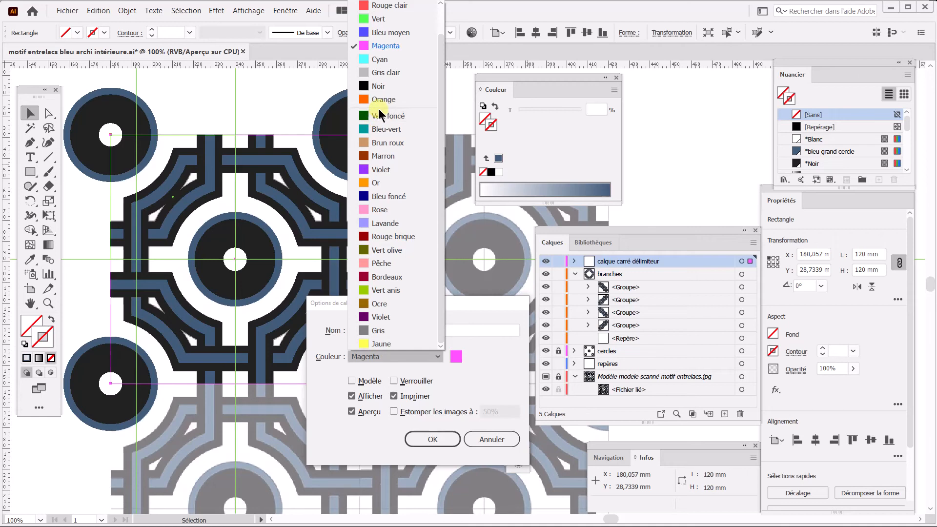
left_click(376, 19)
left_click(433, 439)
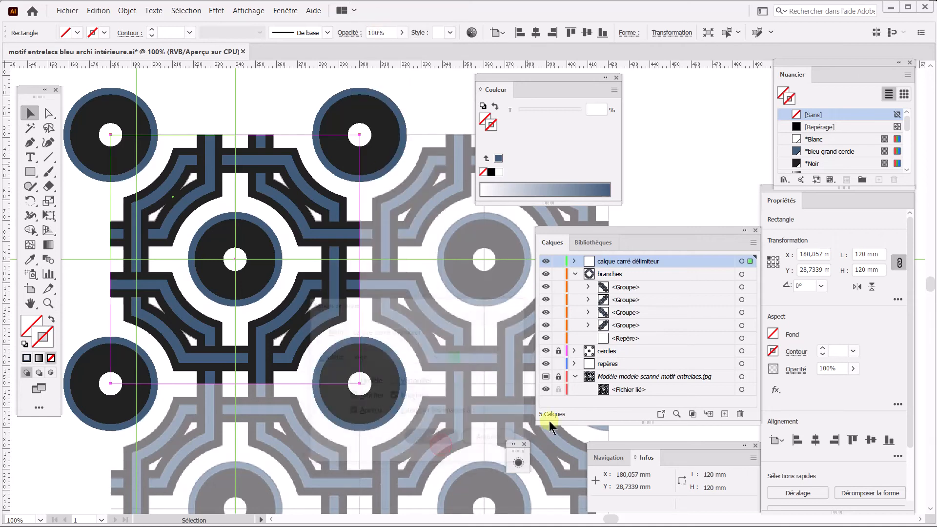
- Move "calque carré délimiteur" directly beneath the cercles layer, and hide the repères and scanned model layers
left_click(575, 274)
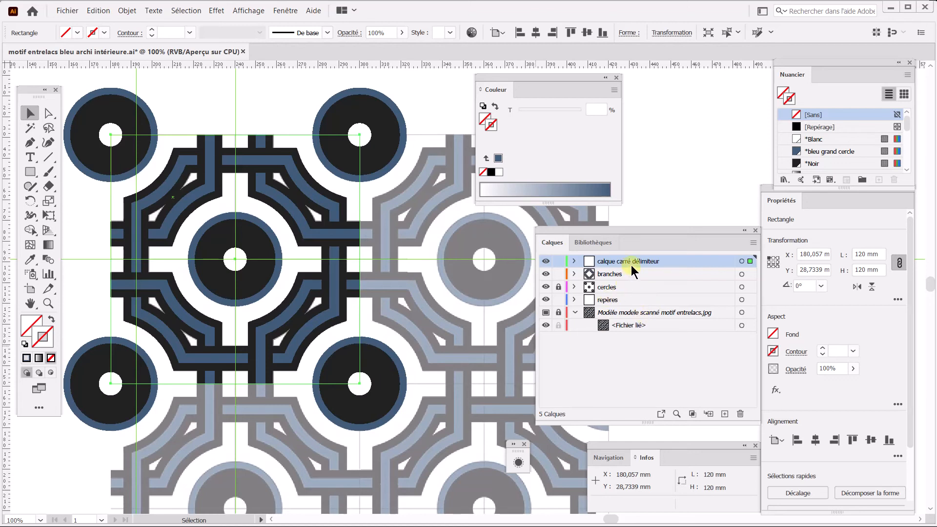
left_click_drag(675, 259, 673, 291)
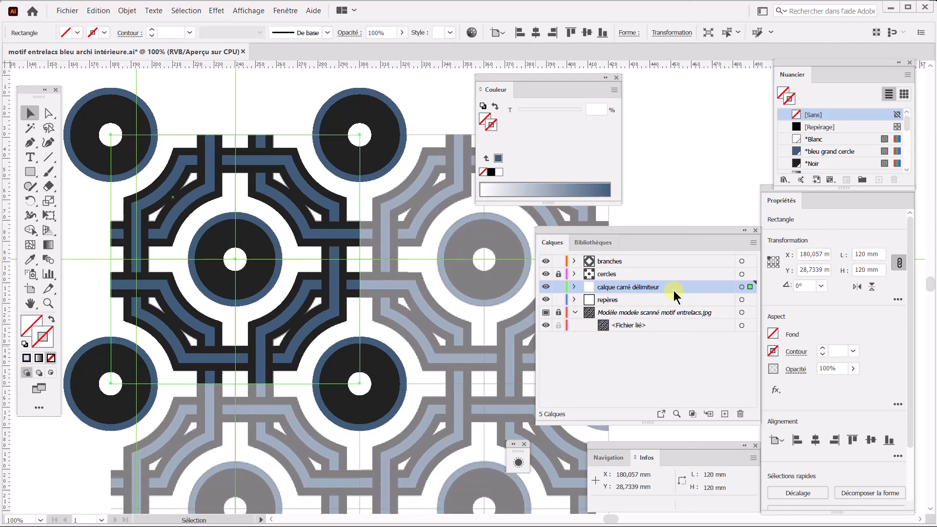
left_click(547, 300)
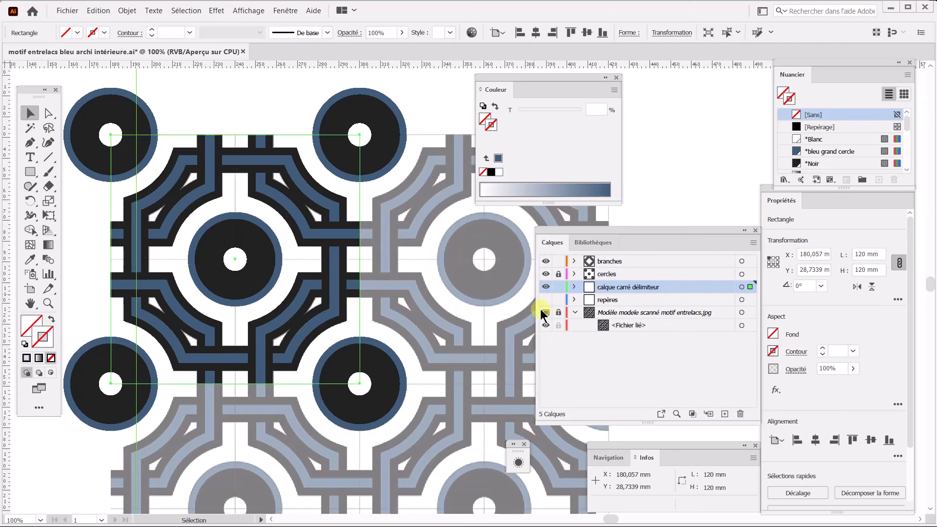
left_click(546, 313)
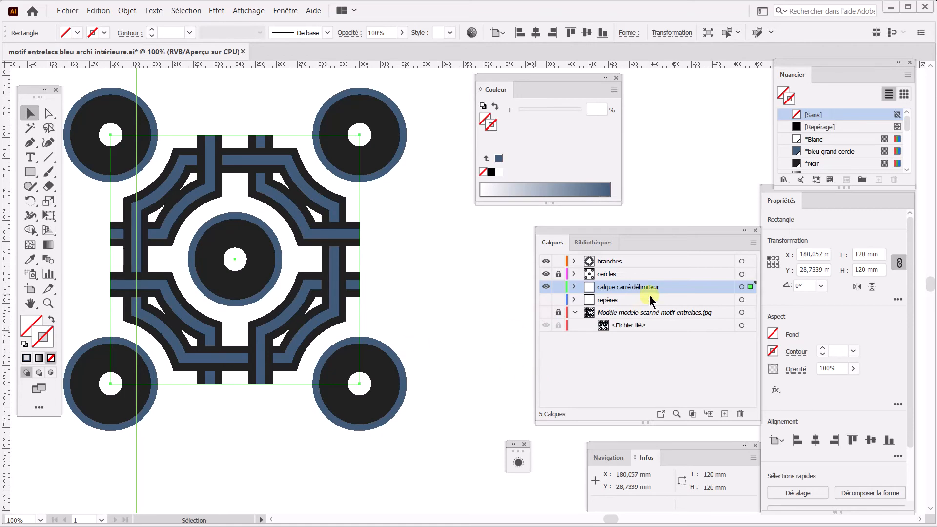
- Unlock the cercles layer and select all the branches, circles and the bounding rectangle in the artwork
left_click(400, 139)
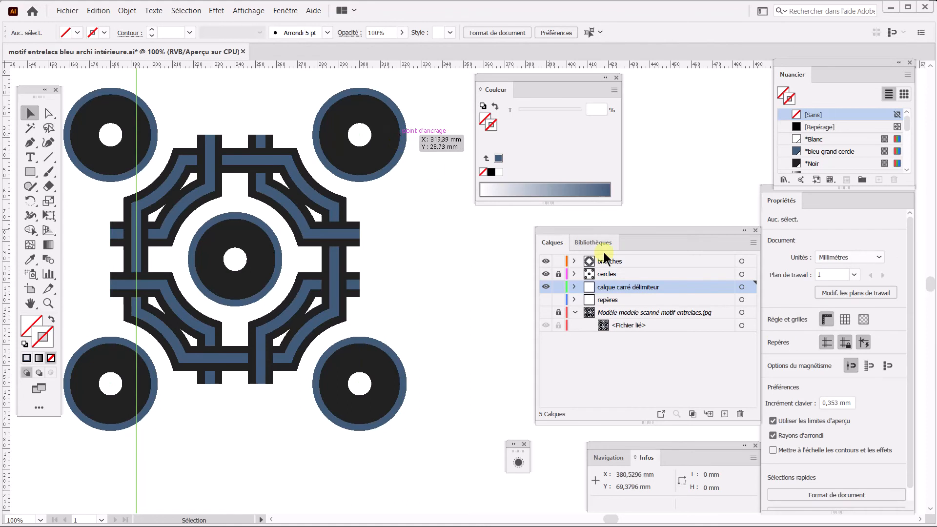
left_click(558, 273)
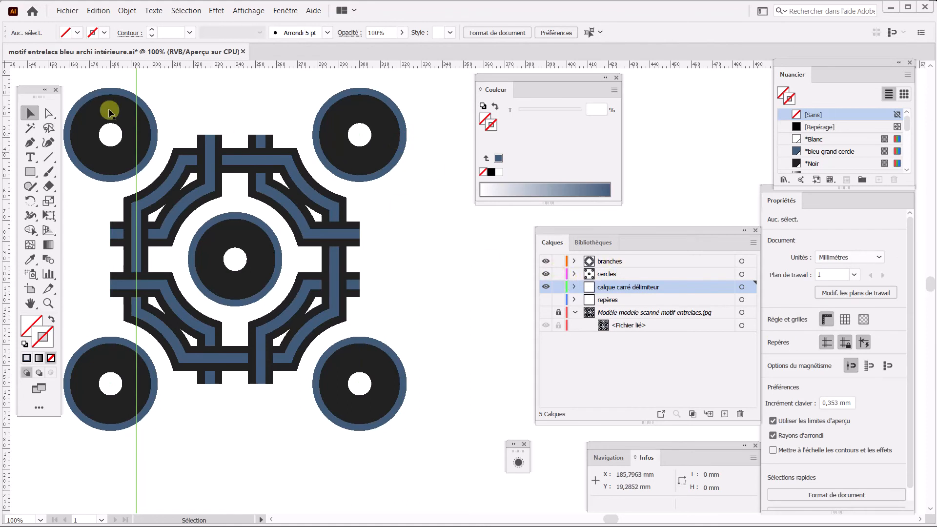
left_click_drag(444, 120, 80, 416)
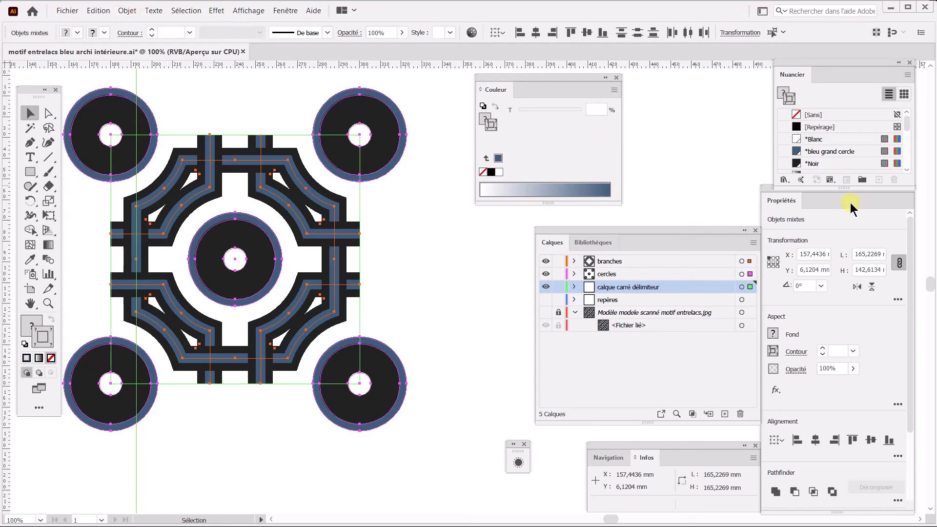
- Create a pattern from the selected artwork, naming it "pattern" and keeping the tile type as Grille
left_click_drag(792, 74, 428, 211)
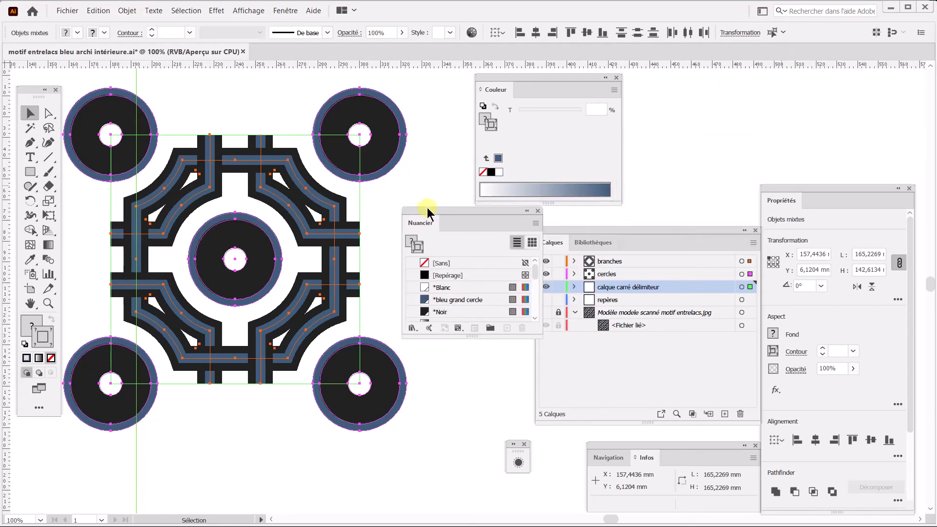
left_click(100, 11)
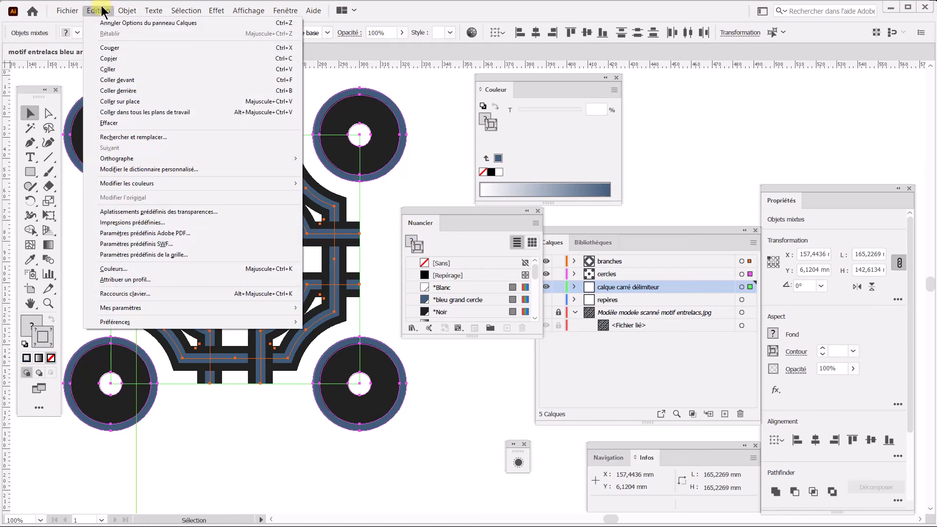
mouse_move(125, 10)
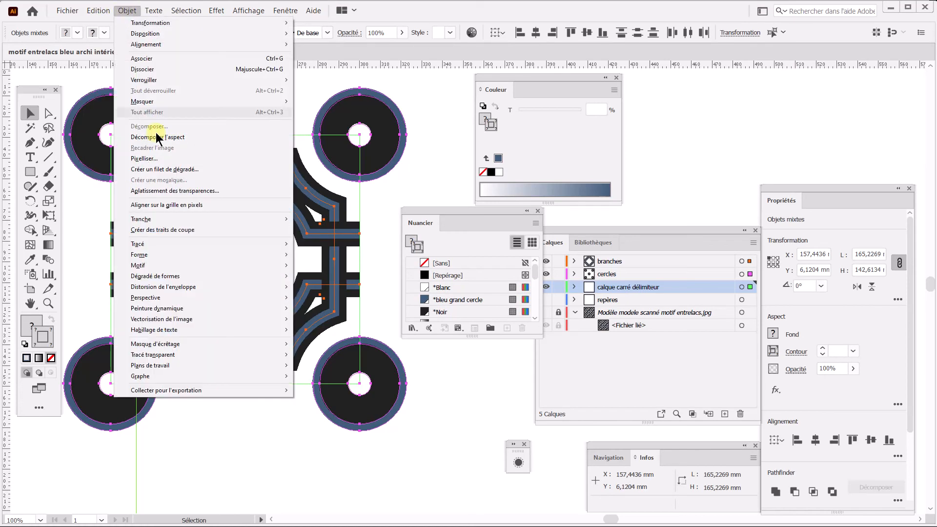
mouse_move(163, 268)
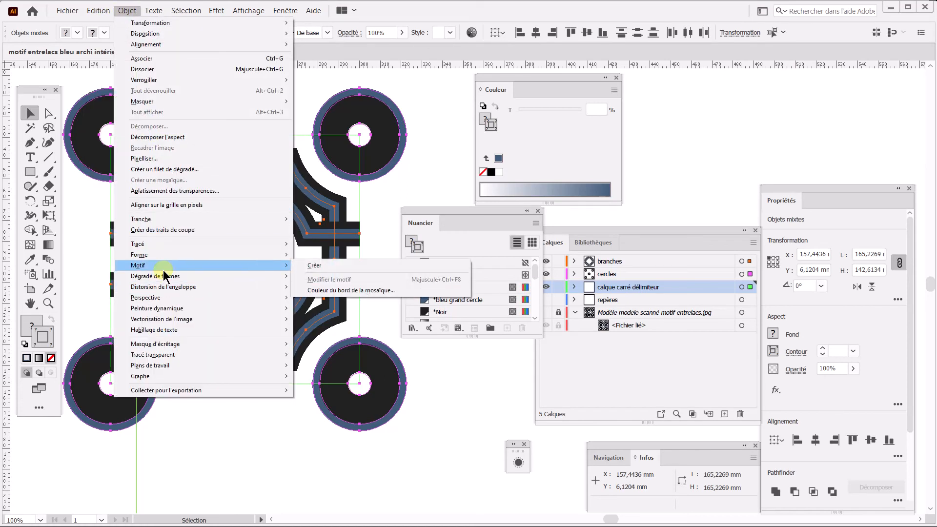
left_click(333, 266)
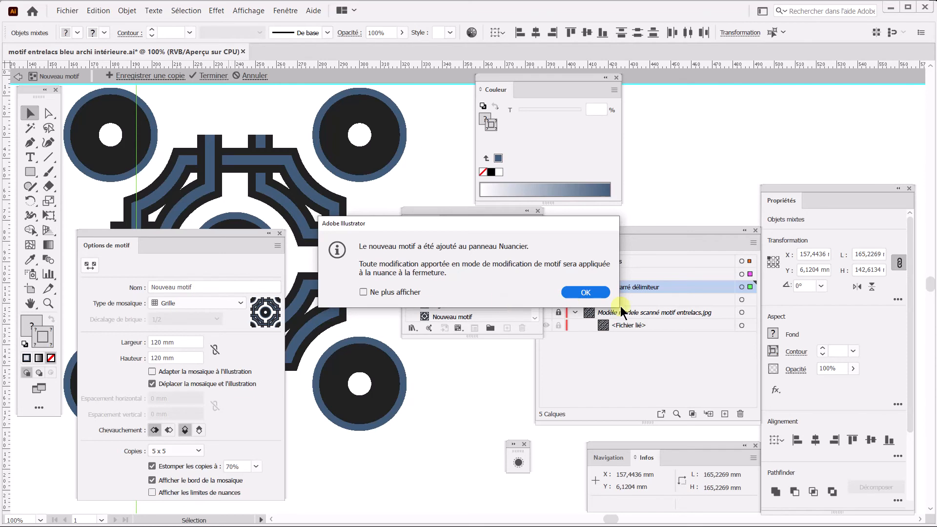
left_click(598, 293)
triple_click(212, 287)
type("pattern")
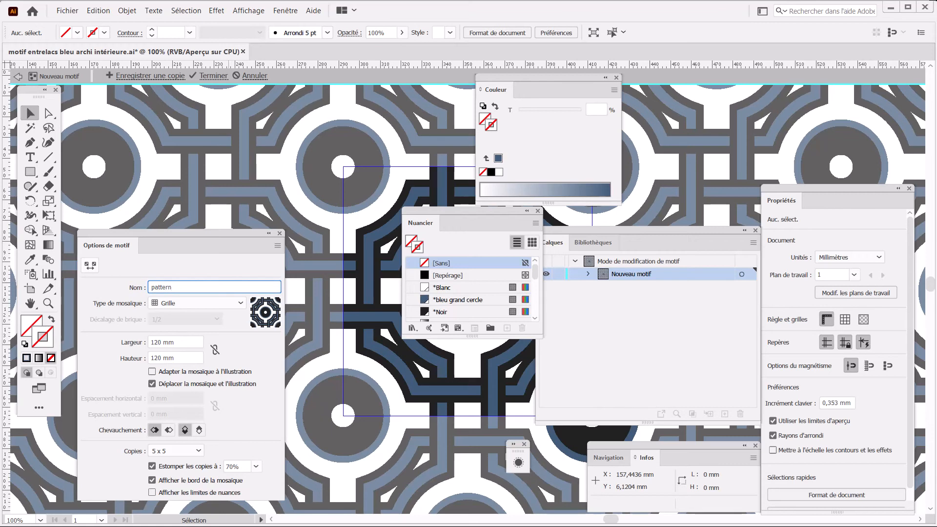
left_click(174, 309)
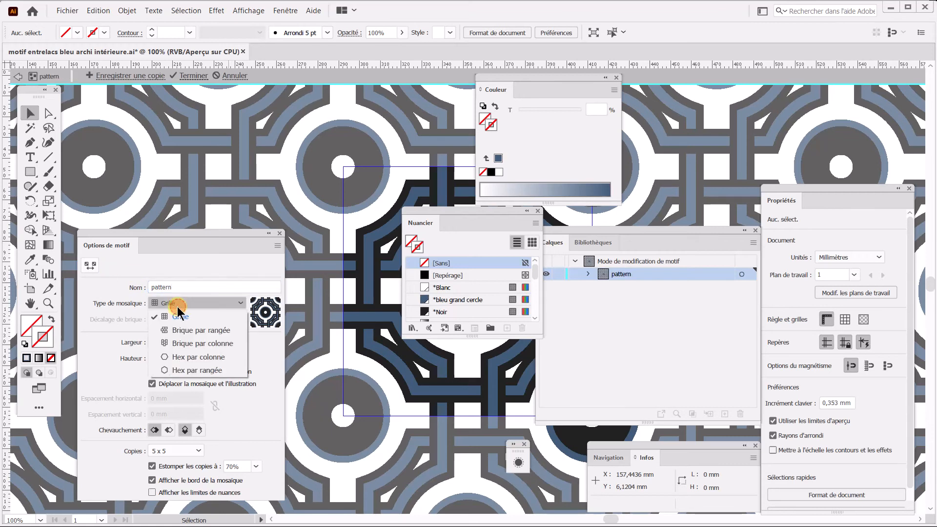
left_click(179, 305)
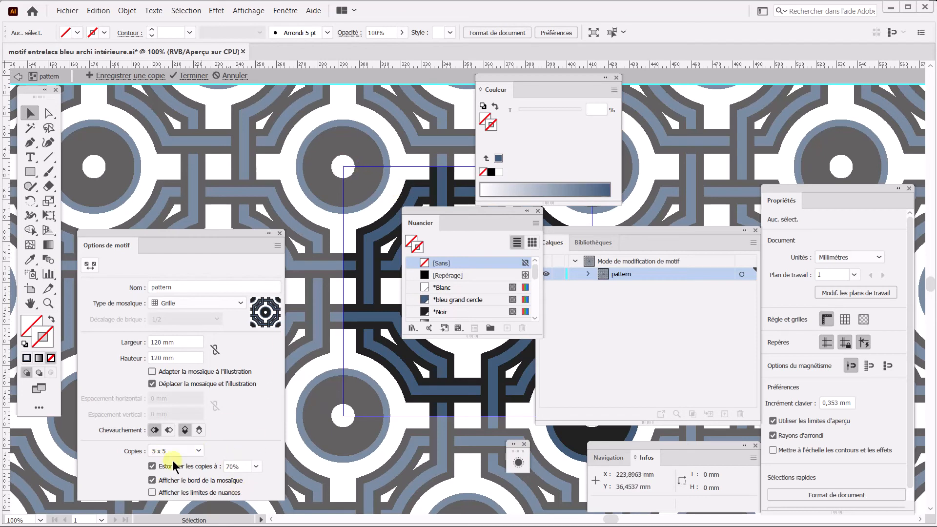
- Try dimming the pattern copies to 40% and 20%, and restore the dimming to 70%
left_click(254, 466)
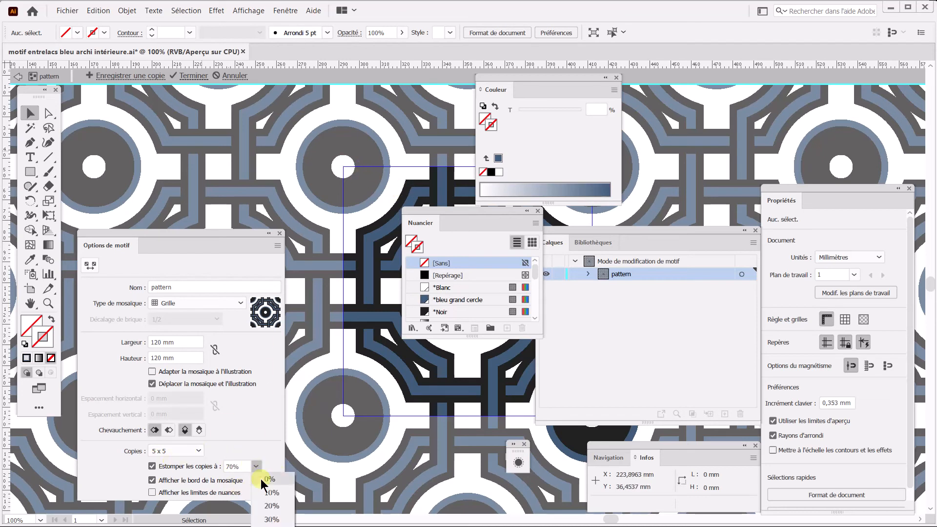
left_click(272, 522)
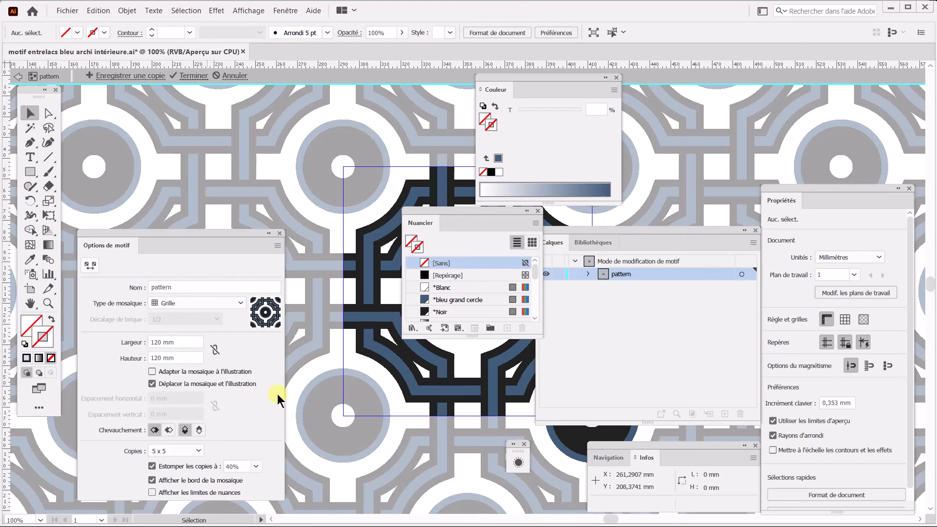
left_click(255, 466)
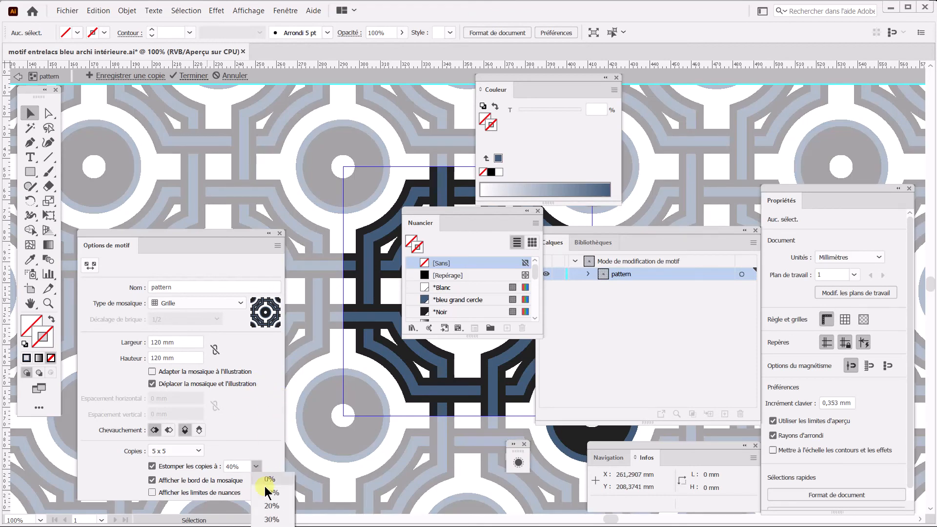
left_click(270, 508)
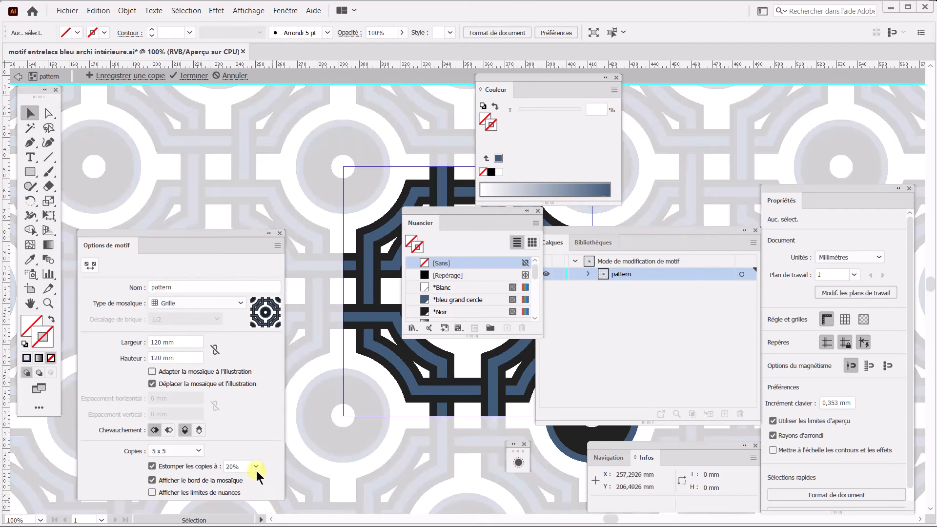
left_click(256, 466)
left_click(270, 508)
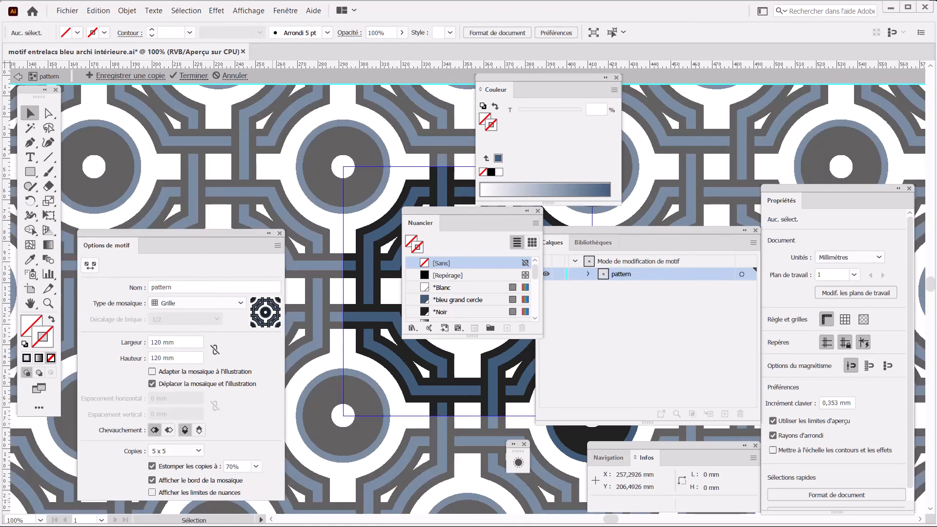
left_click(258, 467)
left_click(258, 466)
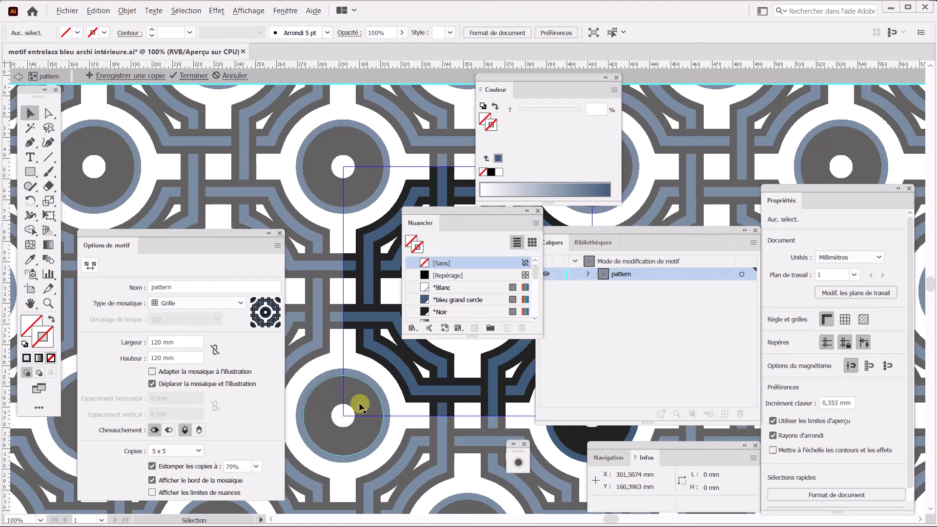
- Examine the repeated motif, move the swatches clear of the tile, and finish editing the pattern
scroll(359, 410, "down", 2)
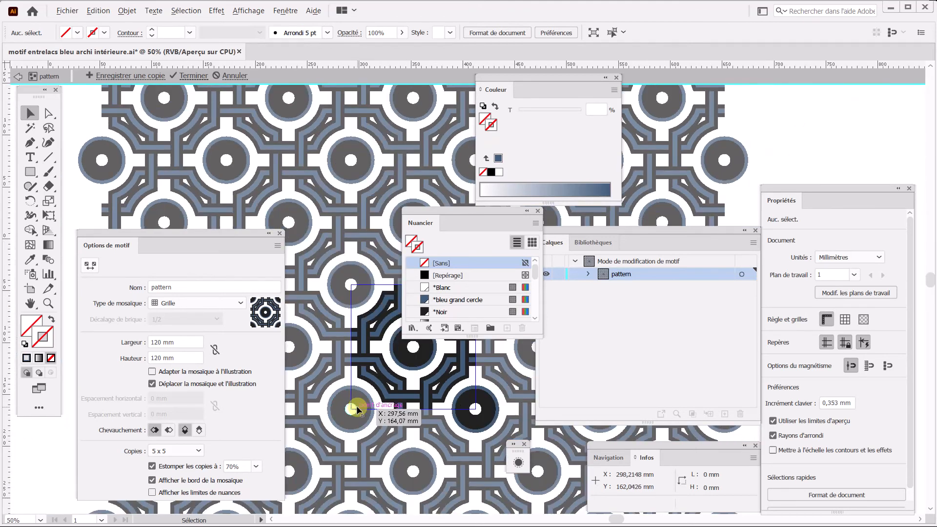
left_click_drag(474, 215, 566, 375)
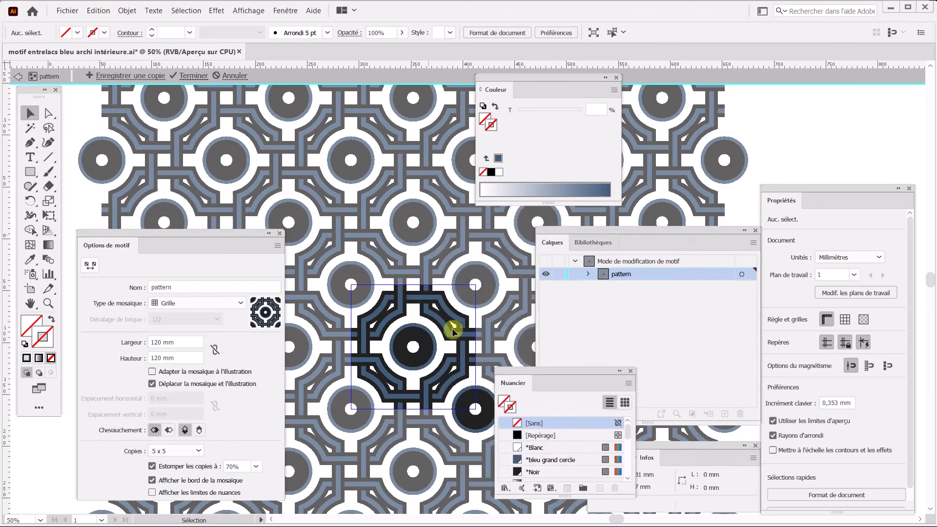
left_click(181, 76)
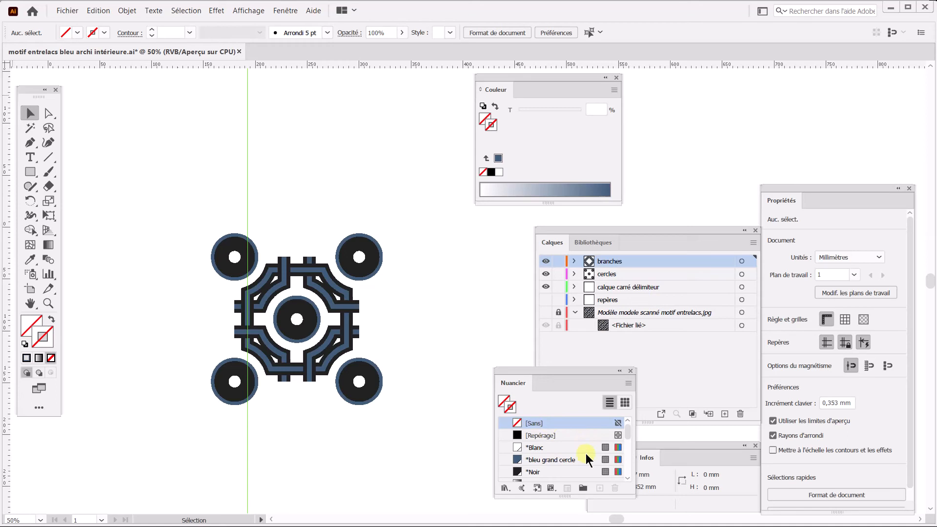
- Enlarge the swatch list to reach the new pattern swatch and rename it "*pattern"
left_click_drag(572, 371, 697, 78)
left_click_drag(724, 203, 752, 414)
left_click_drag(755, 195, 756, 371)
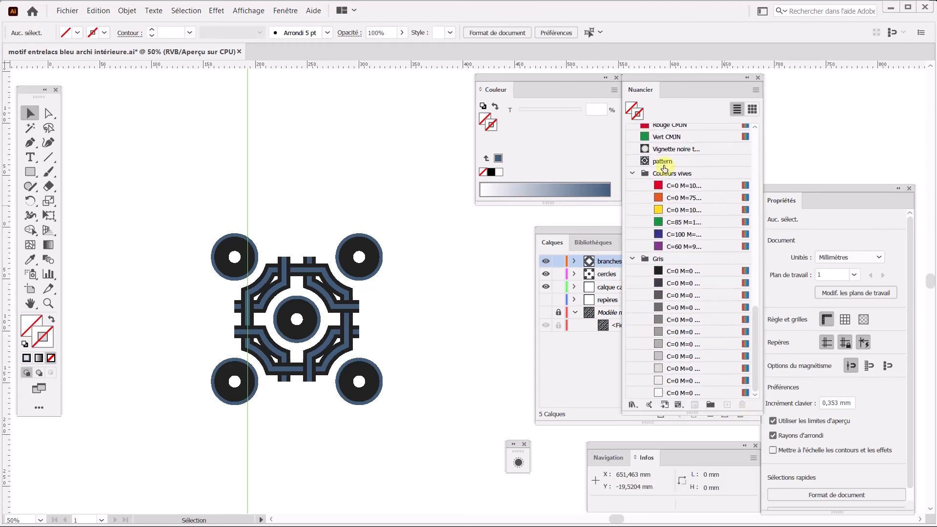
double_click(665, 162)
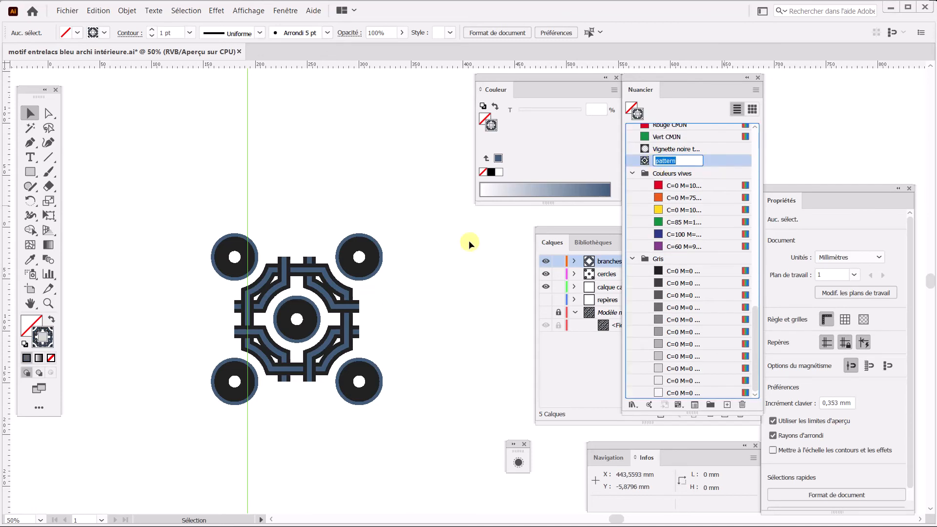
left_click(663, 161)
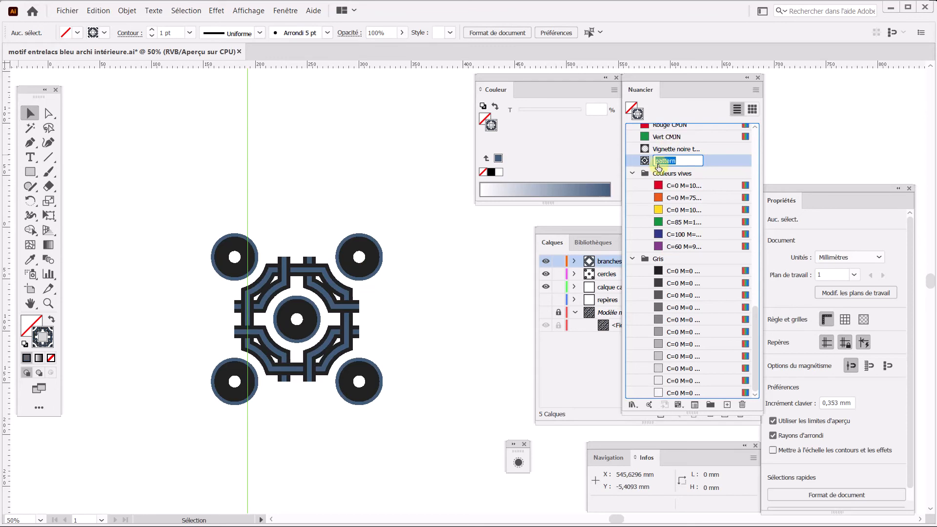
type("-")
type("*")
key("Return")
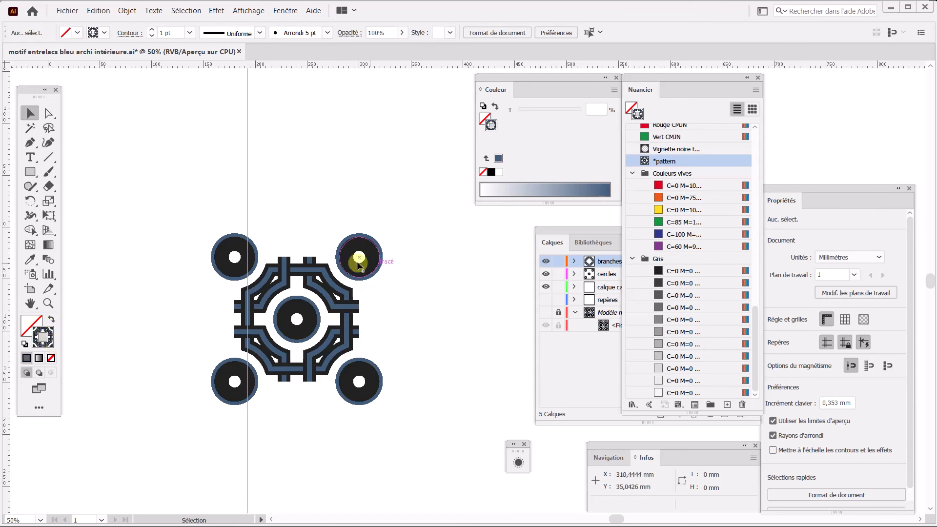
- Swap fill and stroke so that the interlace pattern becomes the active fill with no stroke
left_click(48, 336)
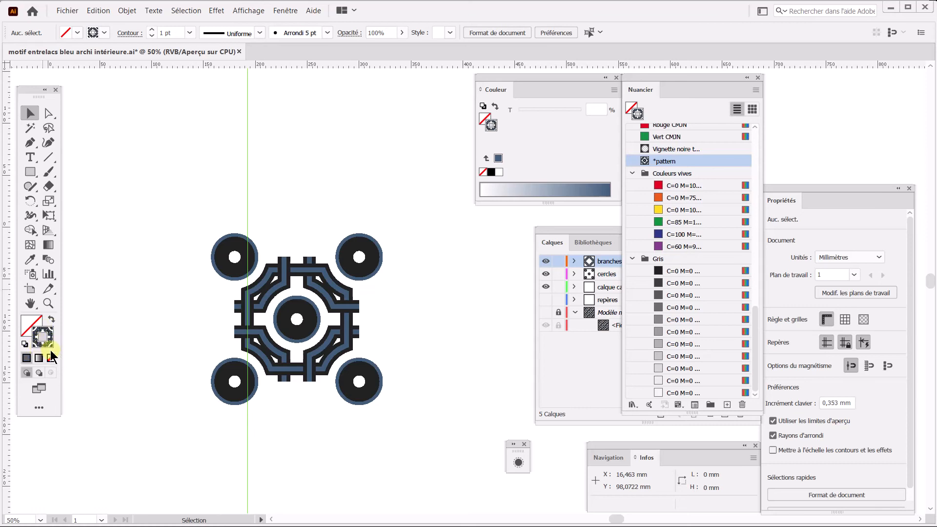
left_click(51, 320)
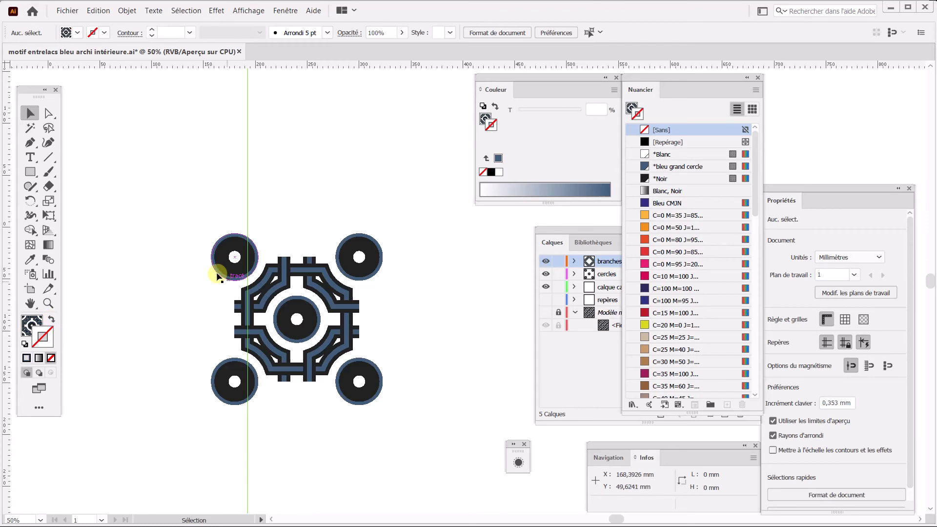
left_click(32, 325)
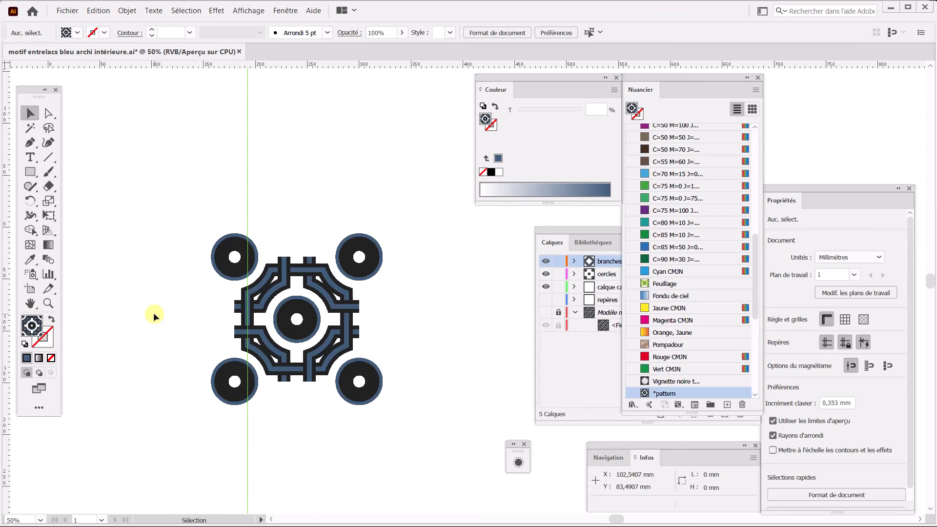
- Show the repères layer and the scanned model layer again
scroll(154, 316, "down", 2)
key("ctrl+minus")
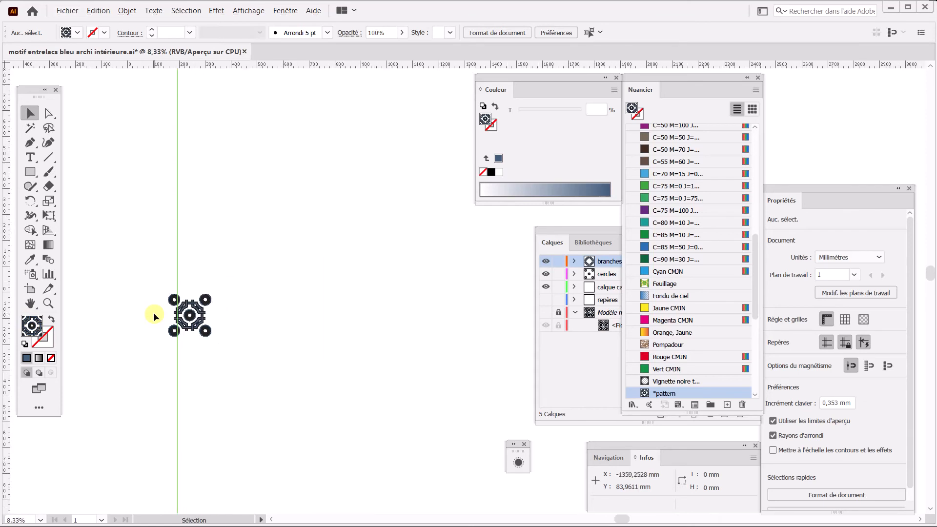
key("ctrl+minus")
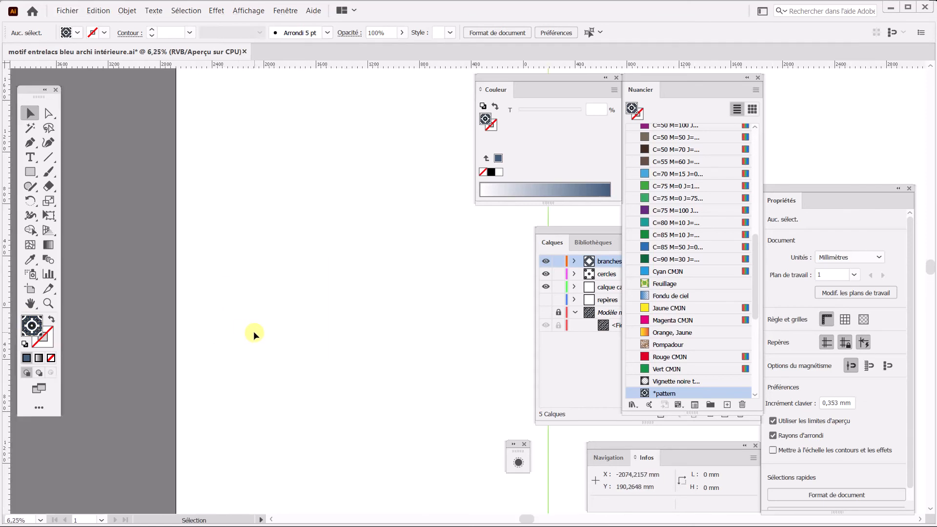
key("ctrl+minus")
key("ctrl+minus")
left_click_drag(332, 333, 157, 313)
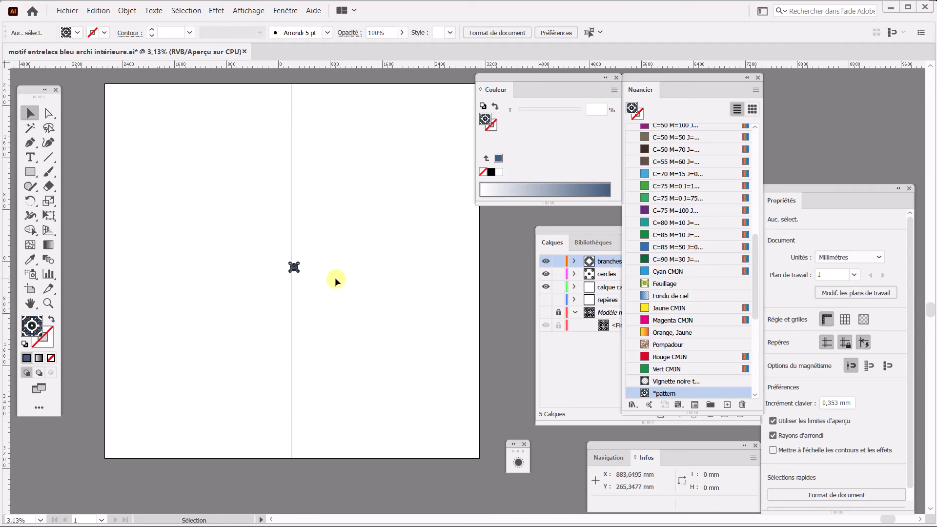
left_click(545, 302)
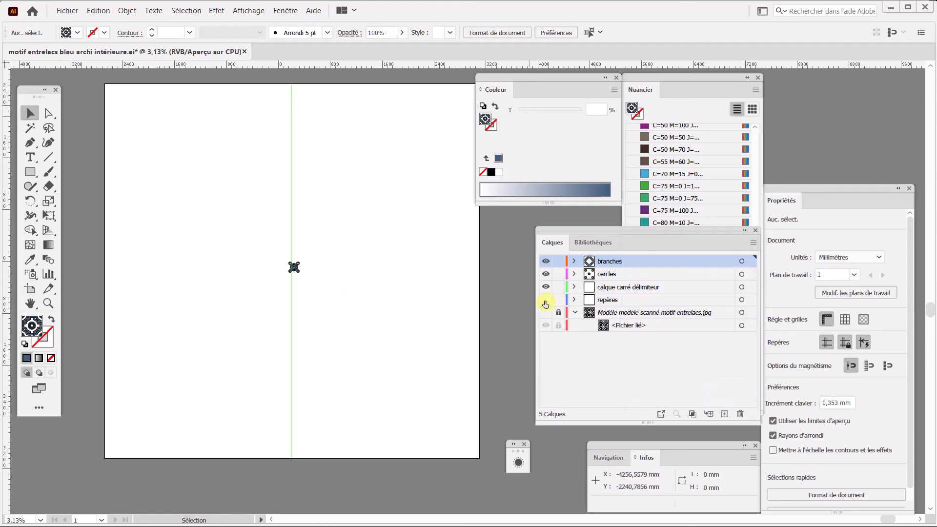
left_click(546, 313)
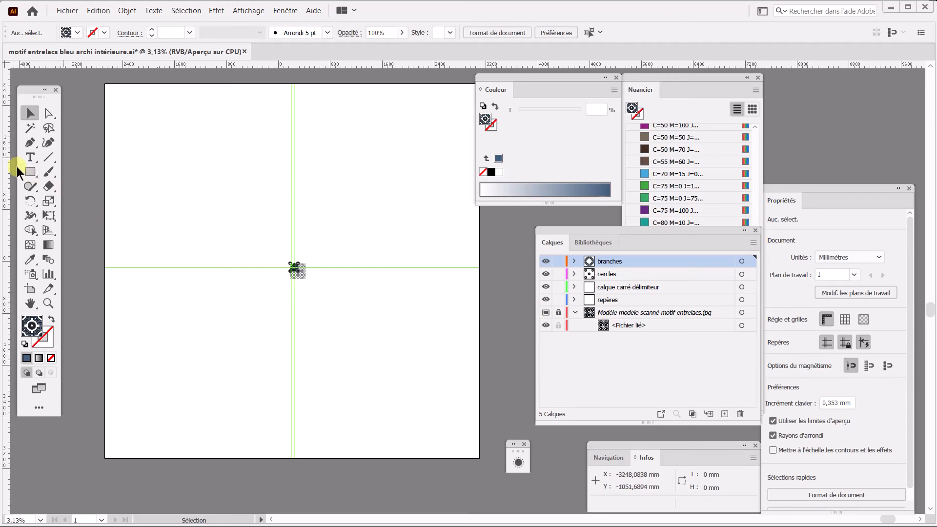
- Draw a second artboard about 1543 × 2017 mm beside the motif and the scanned model
left_click(35, 289)
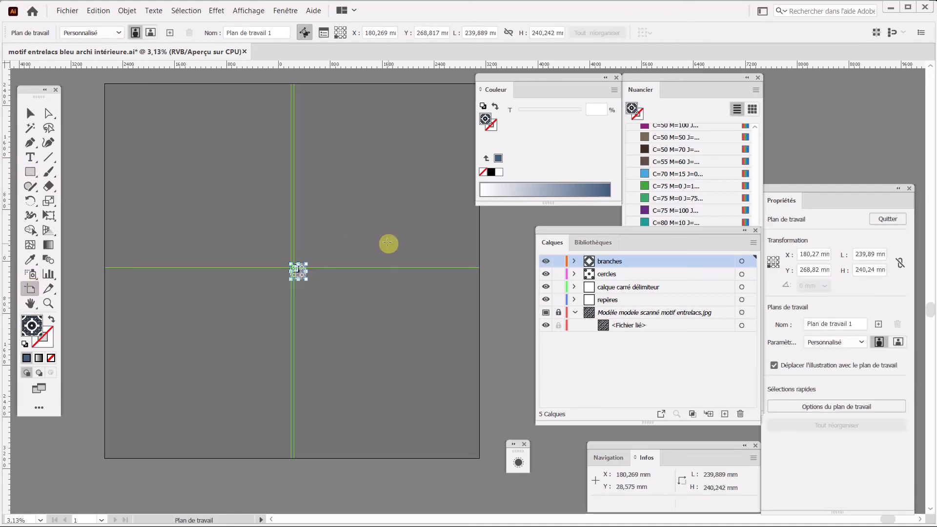
left_click(119, 33)
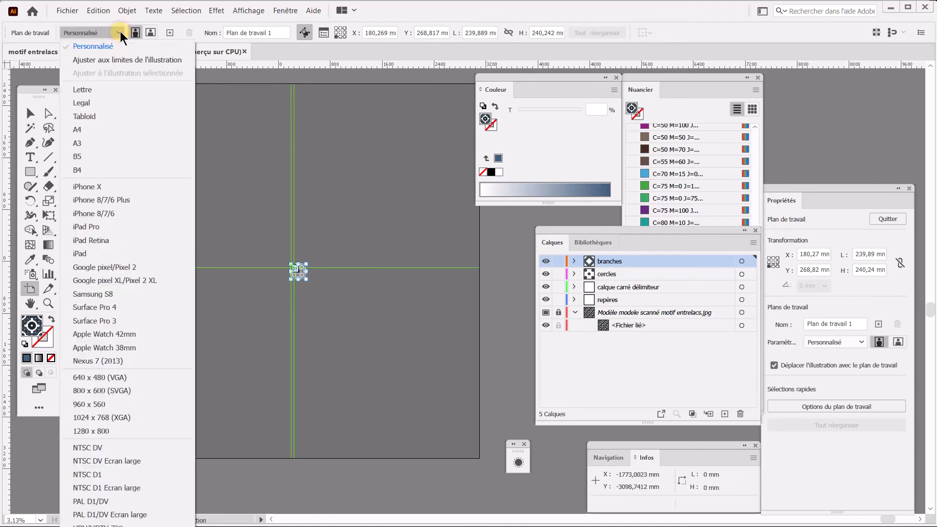
left_click(120, 33)
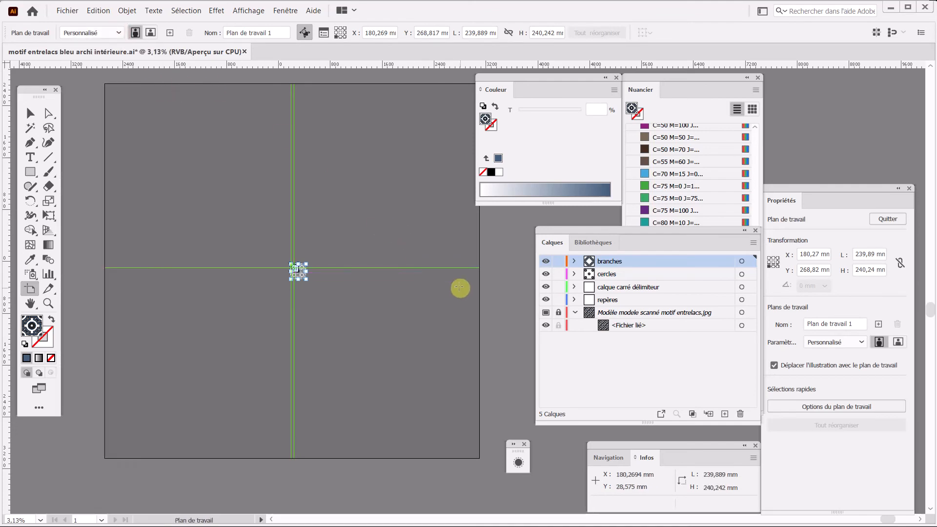
left_click_drag(324, 248, 425, 377)
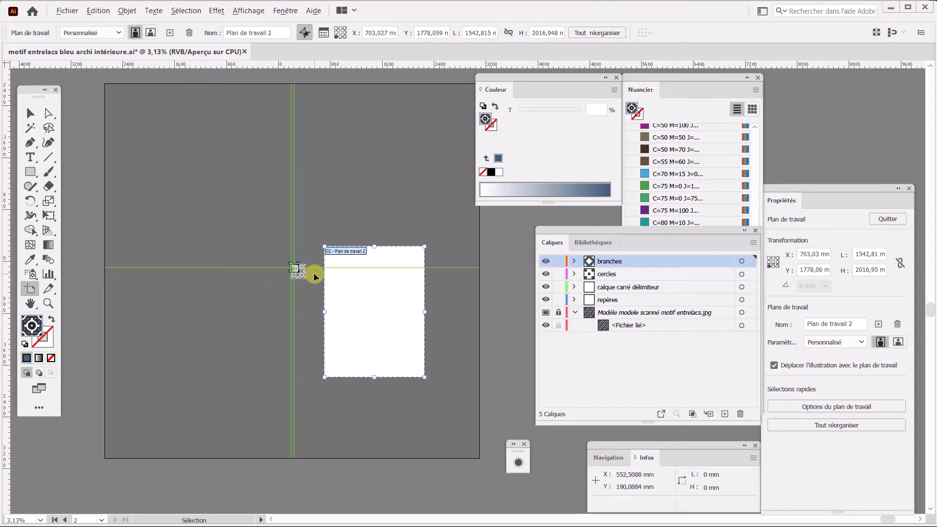
- Resize the second artboard to 1200 × 1200 mm and move it closer to the motif
scroll(294, 268, "up", 3)
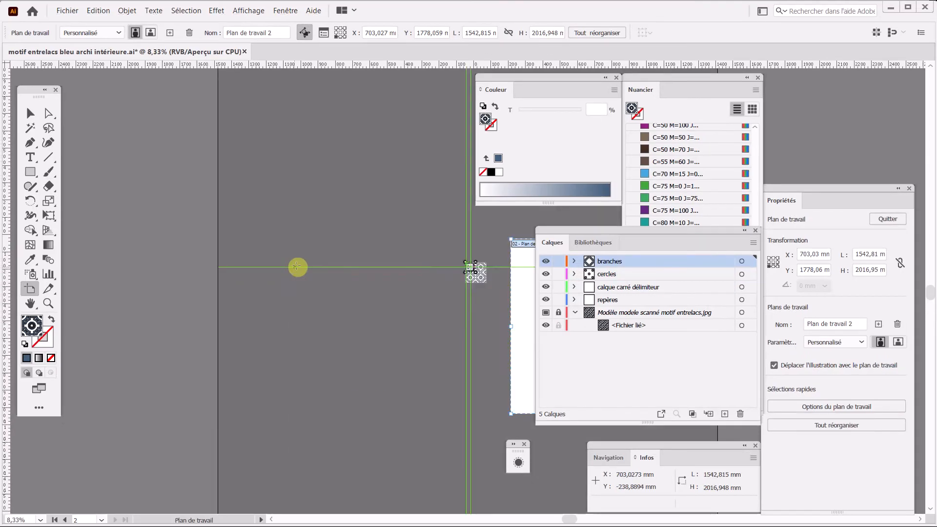
scroll(528, 272, "up", 4)
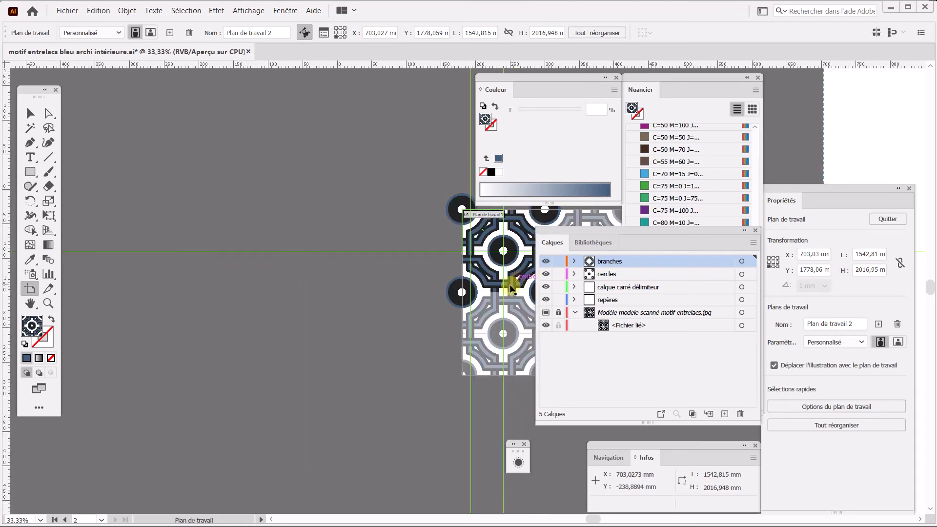
left_click_drag(305, 317, 207, 311)
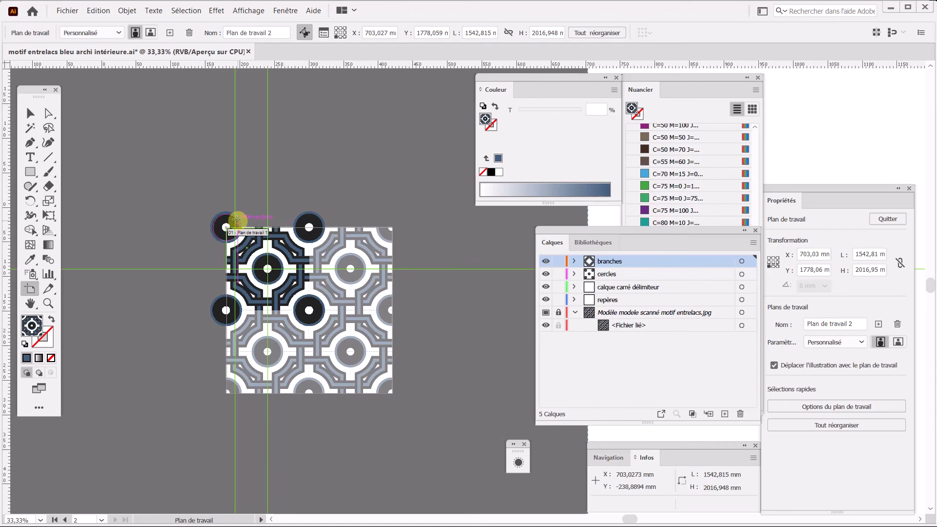
key("v")
scroll(337, 266, "down", 3)
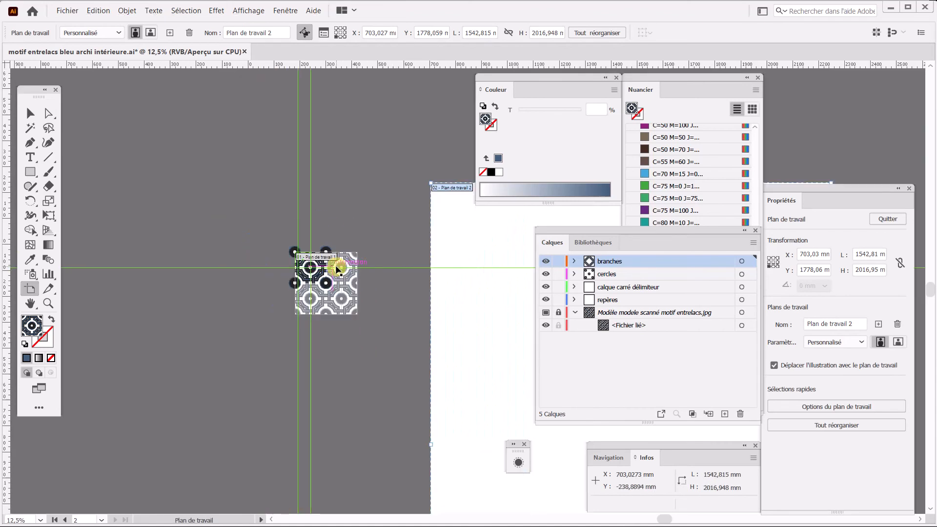
left_click_drag(392, 272, 242, 250)
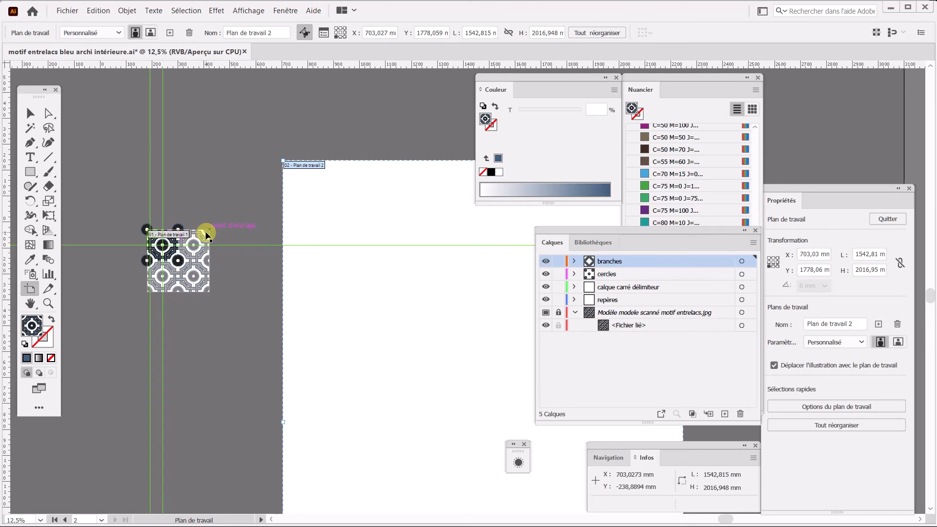
left_click(474, 33)
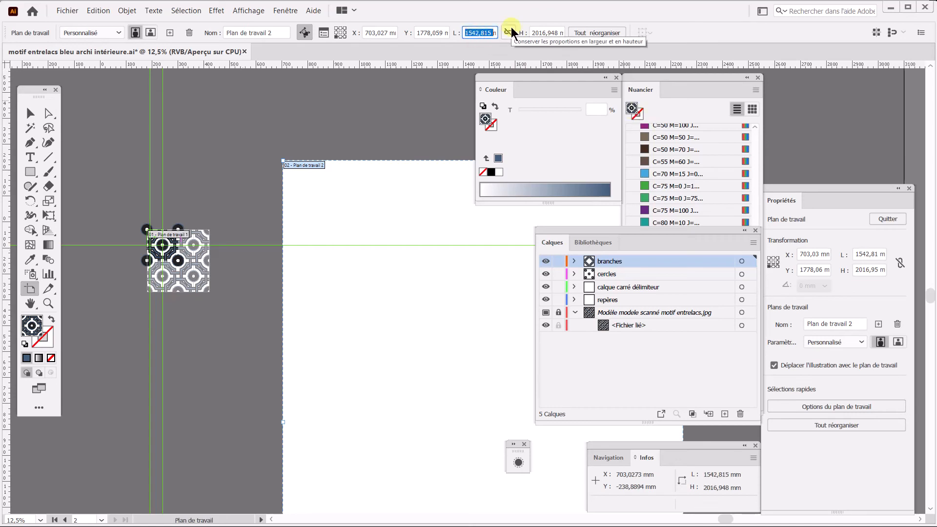
key("Tab")
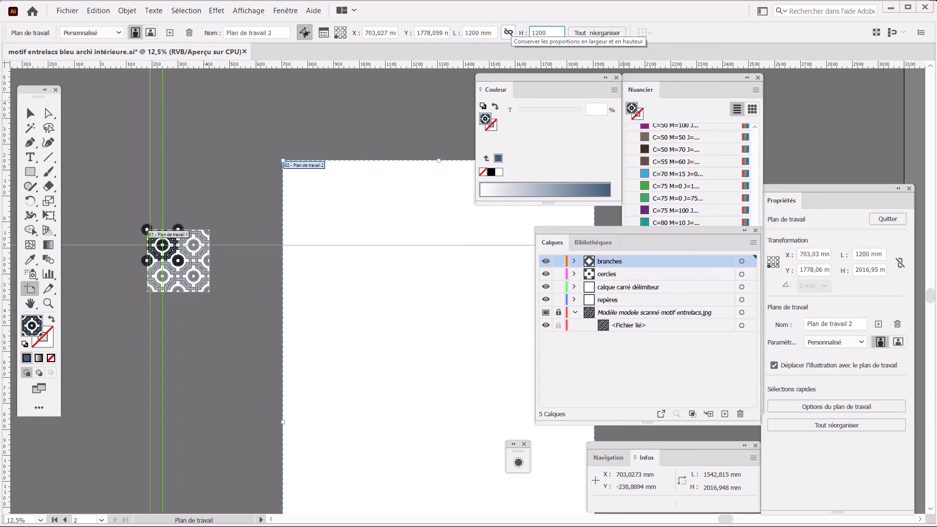
key("Return")
left_click_drag(329, 390, 266, 179)
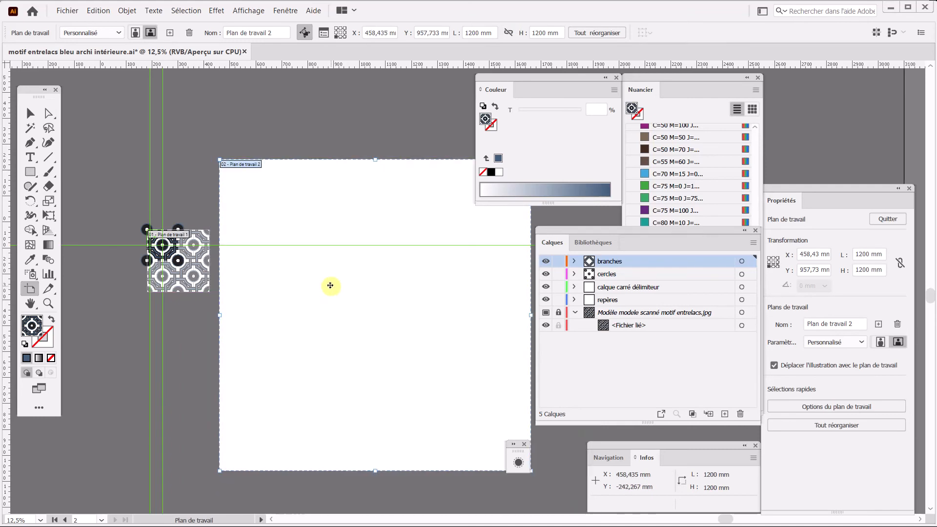
- Move the 1200 mm artboard a little farther from the motif, to X about 669 mm
left_click(31, 173)
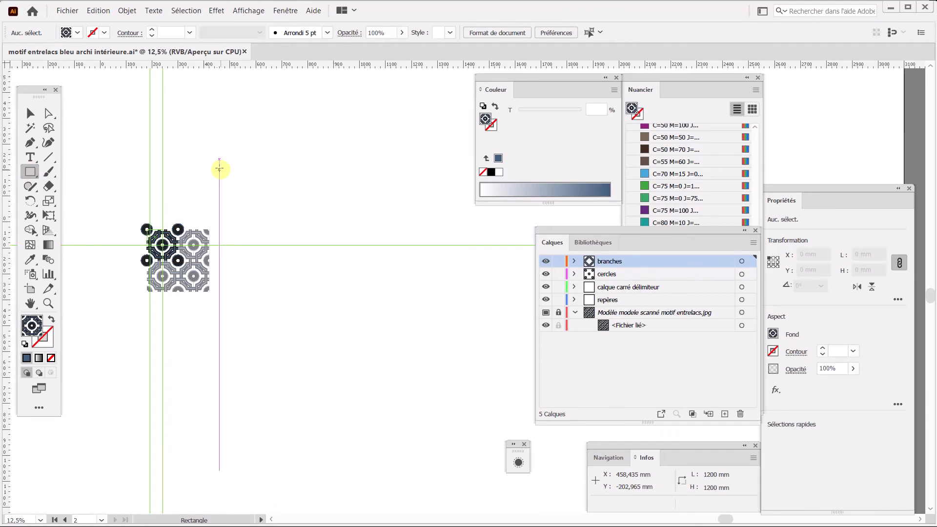
key("ctrl+0")
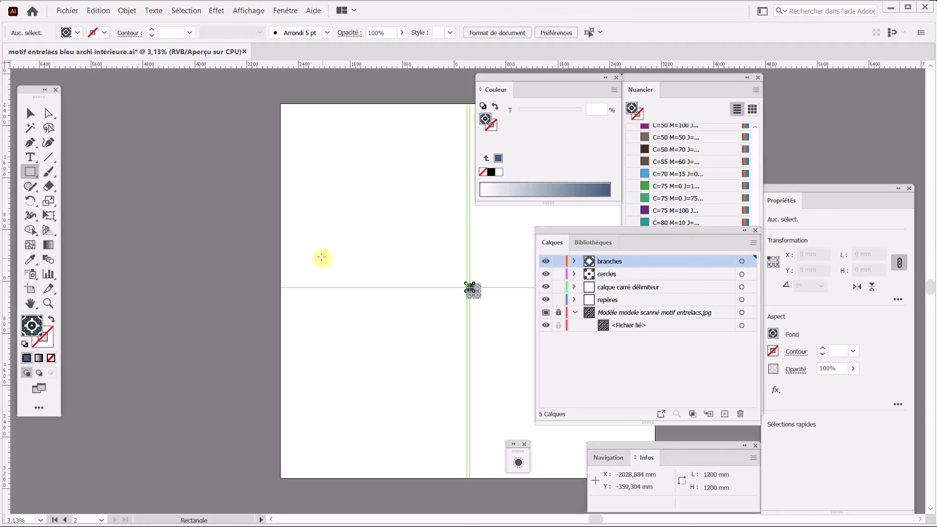
left_click(30, 113)
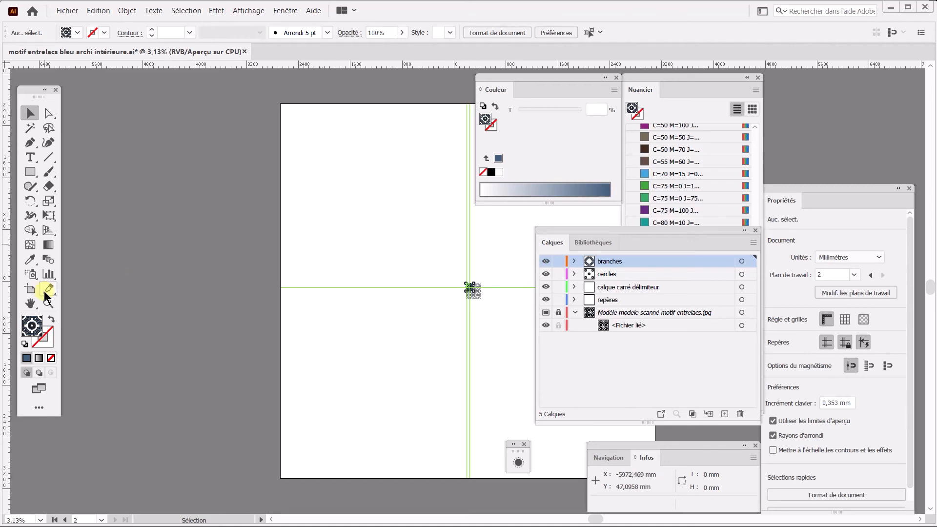
left_click_drag(376, 251, 173, 244)
mouse_move(320, 308)
left_mouse_down()
mouse_move(330, 285)
mouse_move(295, 190)
left_mouse_up()
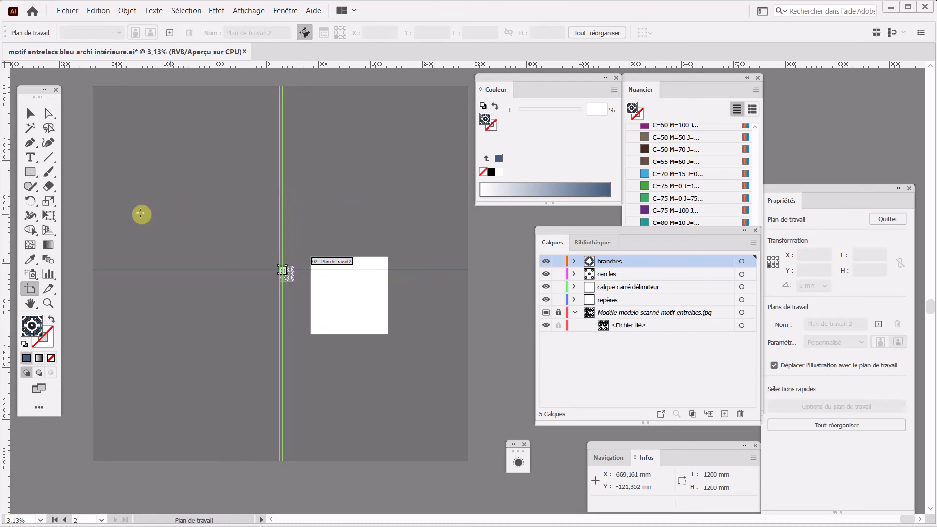
left_click(29, 113)
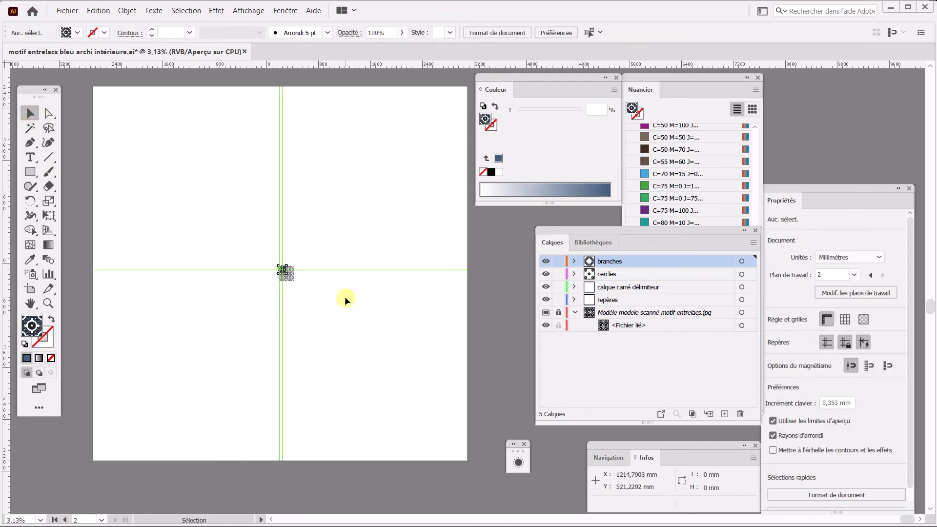
left_click(29, 291)
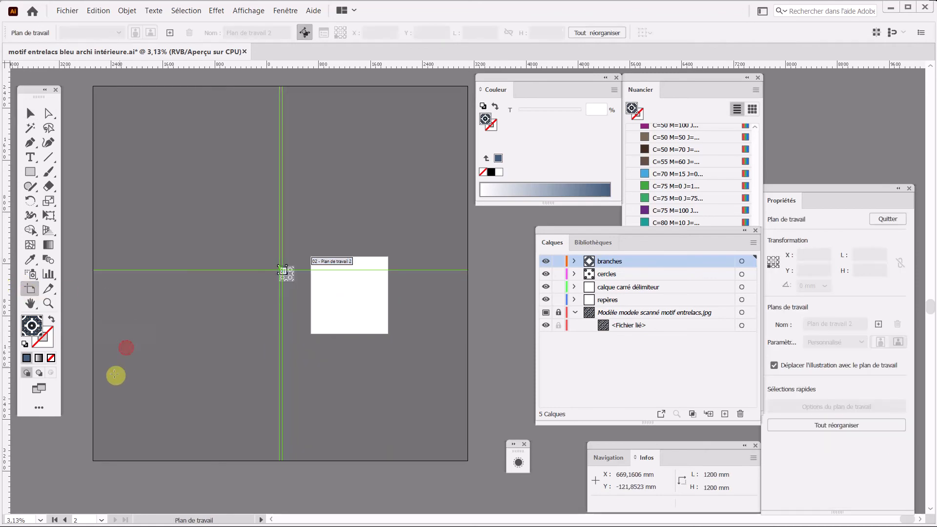
left_click(30, 112)
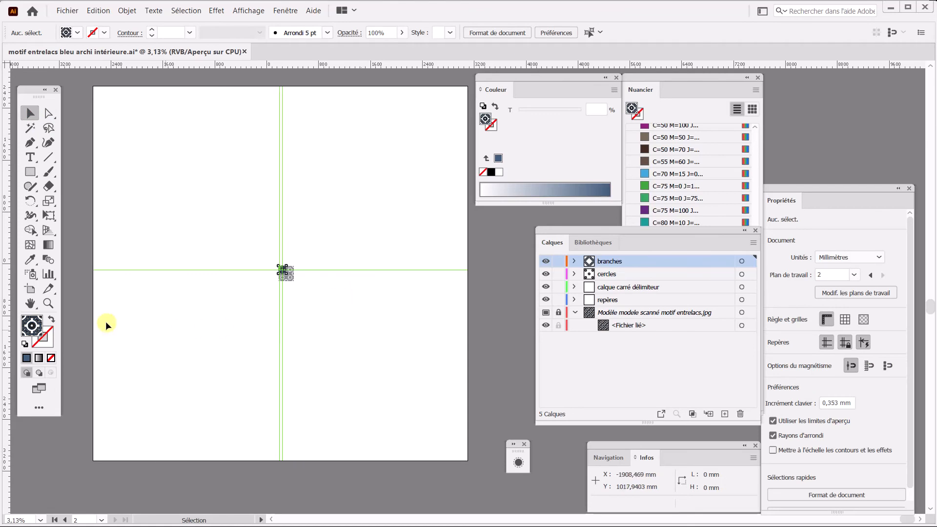
left_click(30, 289)
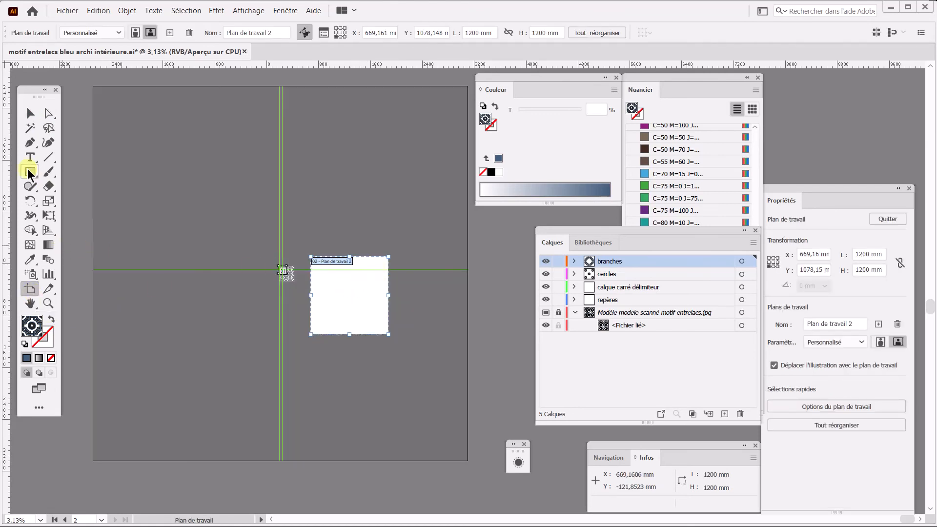
key("Escape")
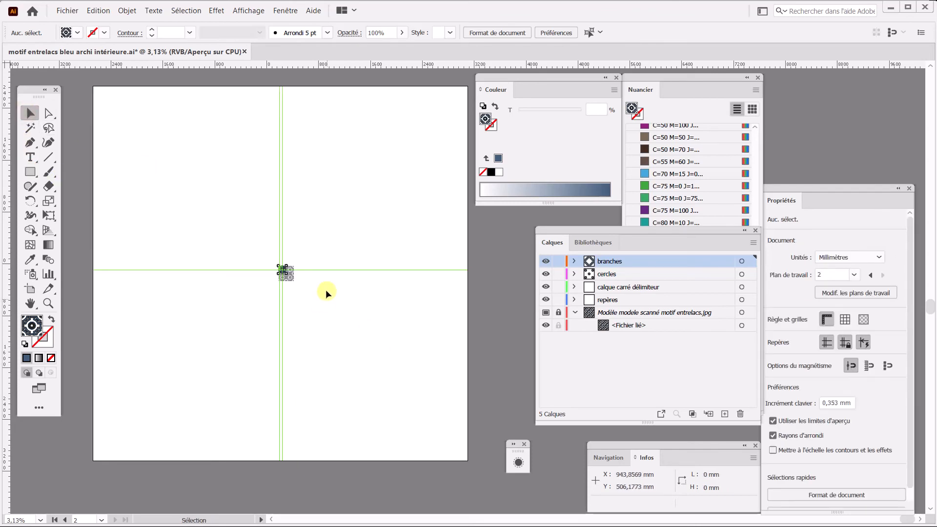
left_click_drag(345, 236, 323, 298)
left_click_drag(364, 224, 297, 337)
- Draw a 1200 × 1200 mm pattern-filled square beside the motif, at X about 575 mm and Y about -299 mm
left_click(29, 171)
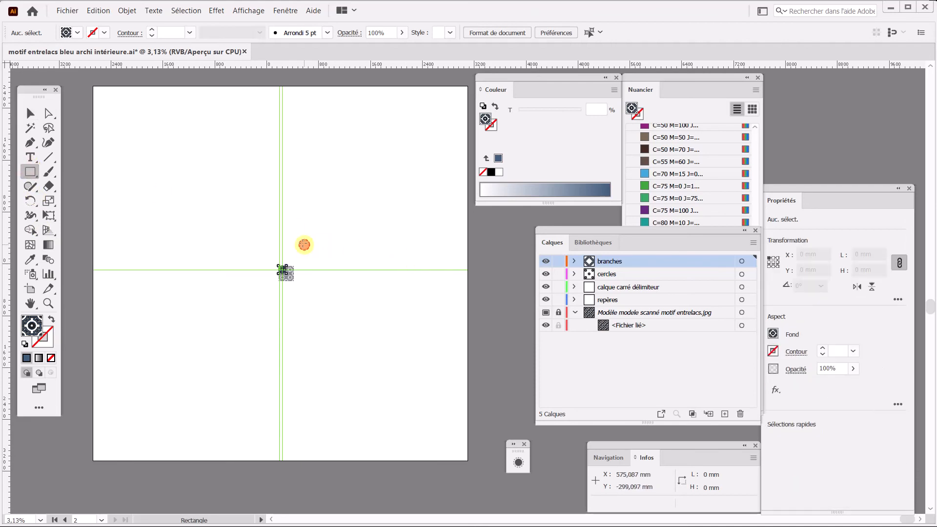
left_click(304, 245)
type("1200")
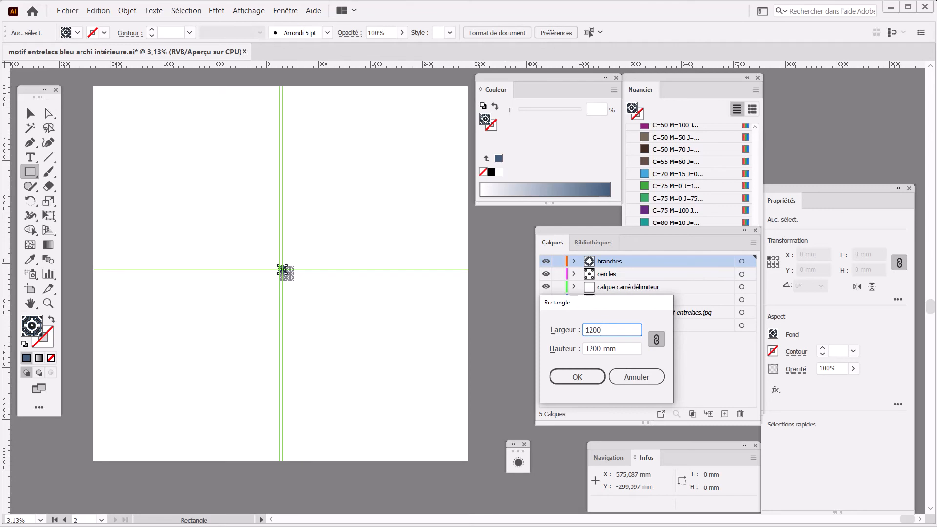
key("Return")
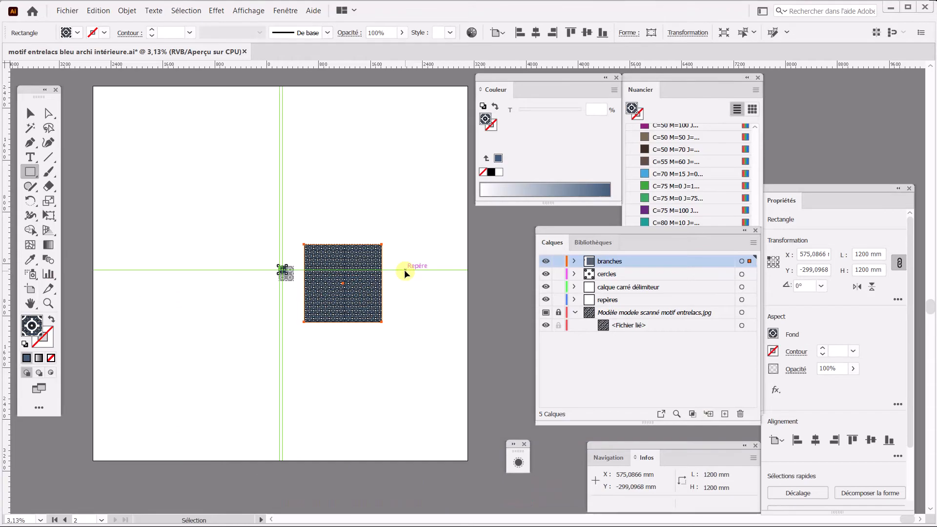
- Examine the repeated interlace pattern inside the square, both up close and as a whole
scroll(398, 272, "up", 3)
scroll(480, 287, "right", 3)
left_click_drag(454, 309, 177, 309)
scroll(329, 295, "up", 1)
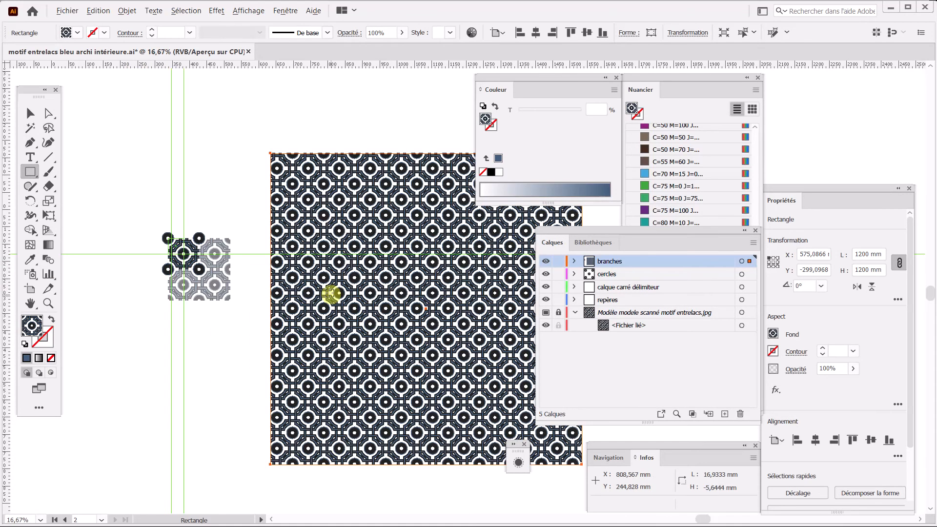
scroll(413, 302, "up", 1)
left_click_drag(405, 304, 411, 302)
scroll(412, 300, "up", 1)
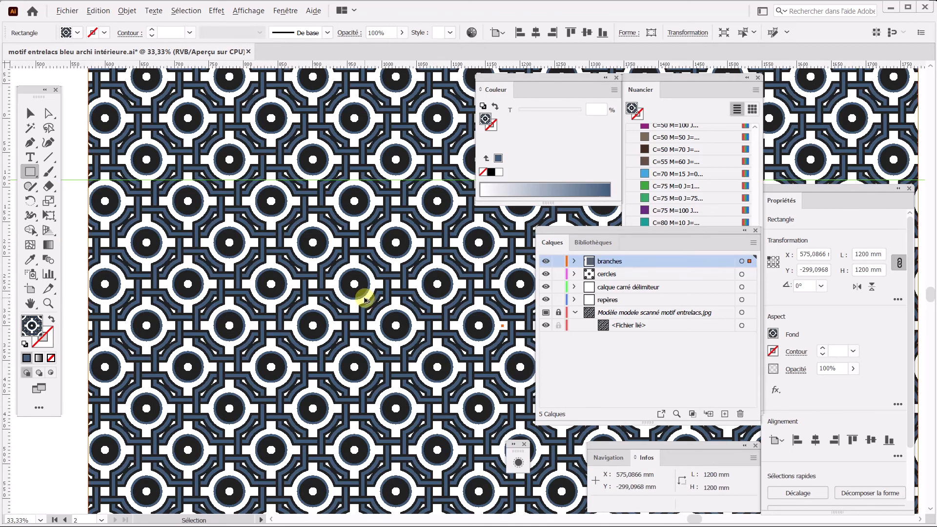
scroll(363, 297, "down", 1)
scroll(364, 297, "down", 1)
left_click_drag(314, 307, 218, 274)
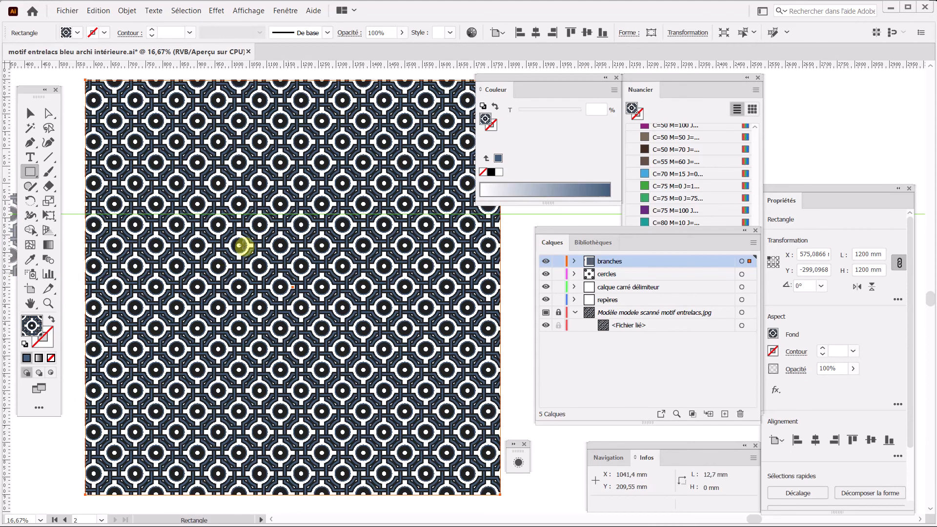
left_click_drag(269, 240, 272, 239)
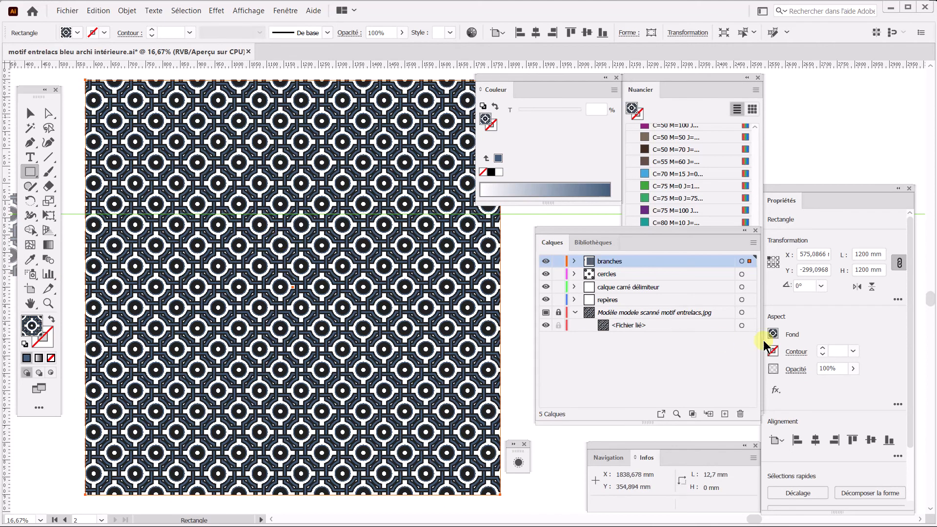
- Create a layer named "motif répété" and transfer the pattern-filled square to it from the branches layer
left_click(725, 414, "alt")
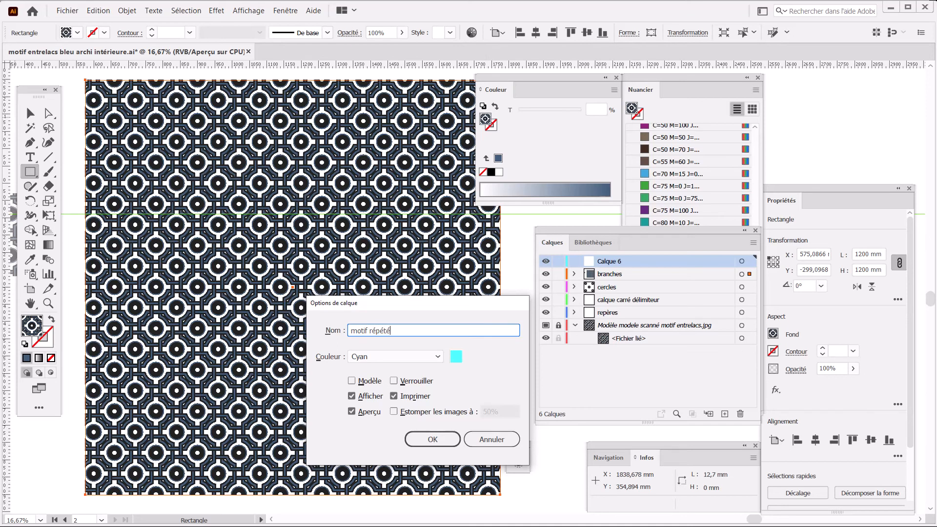
key("Return")
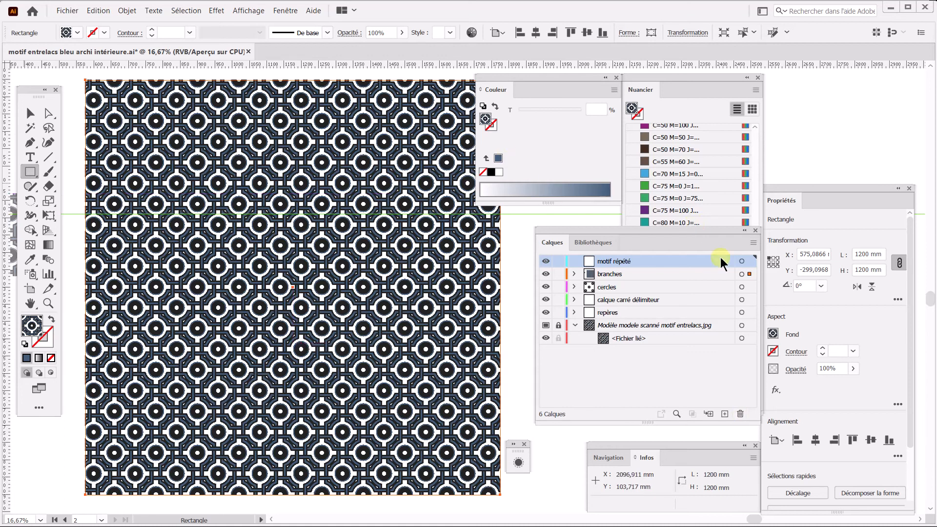
left_click_drag(750, 264, 750, 261)
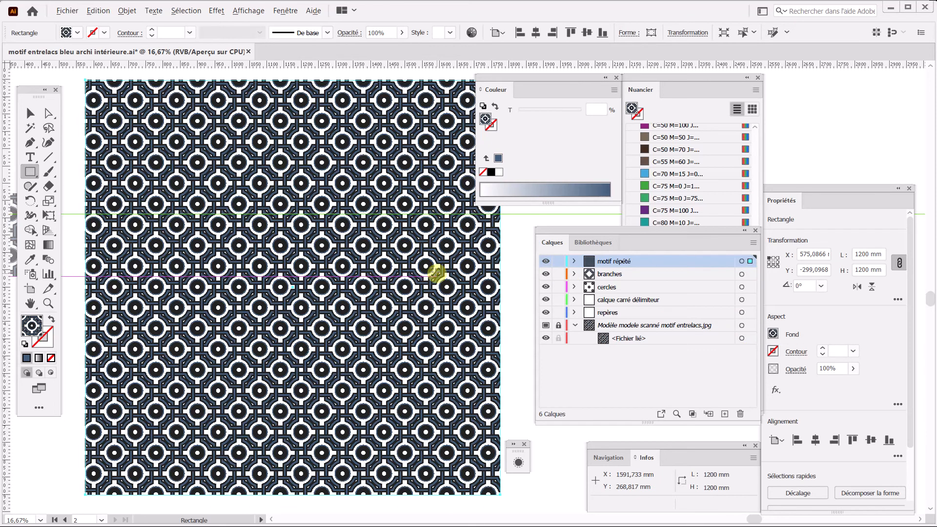
- Hide every layer except motif répété and collapse the scanned model layer
key("ctrl+minus")
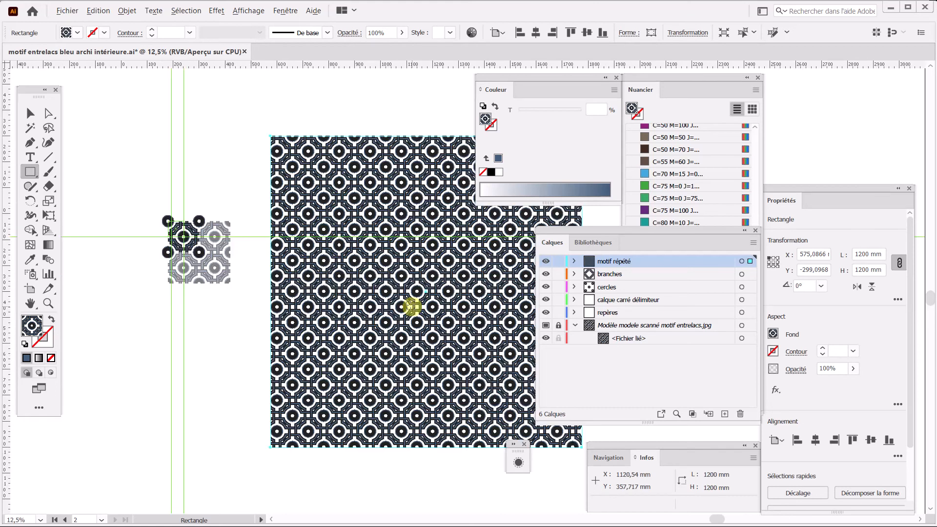
left_click_drag(387, 314, 314, 285)
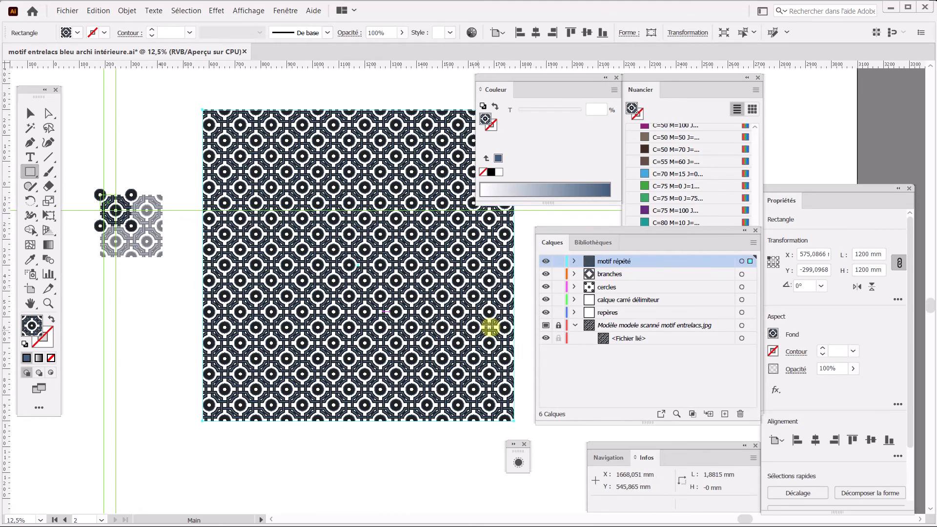
left_click(546, 325)
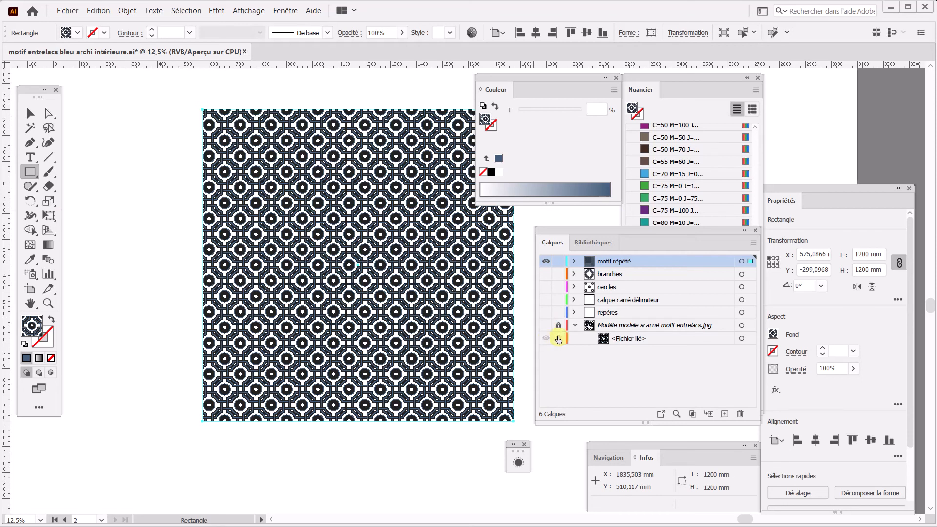
left_click(576, 325)
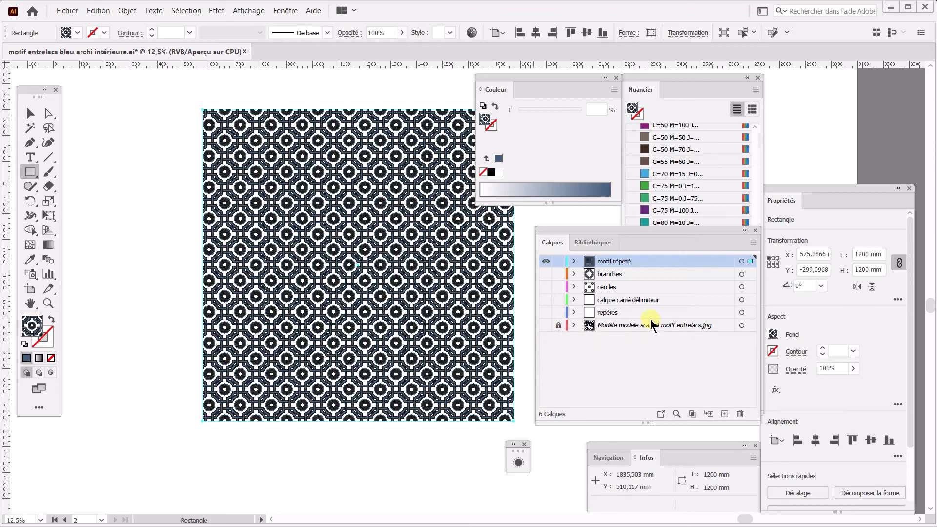
- Move the square together with its pattern to X about 637 mm and Y about -331 mm
left_click_drag(442, 304, 347, 320)
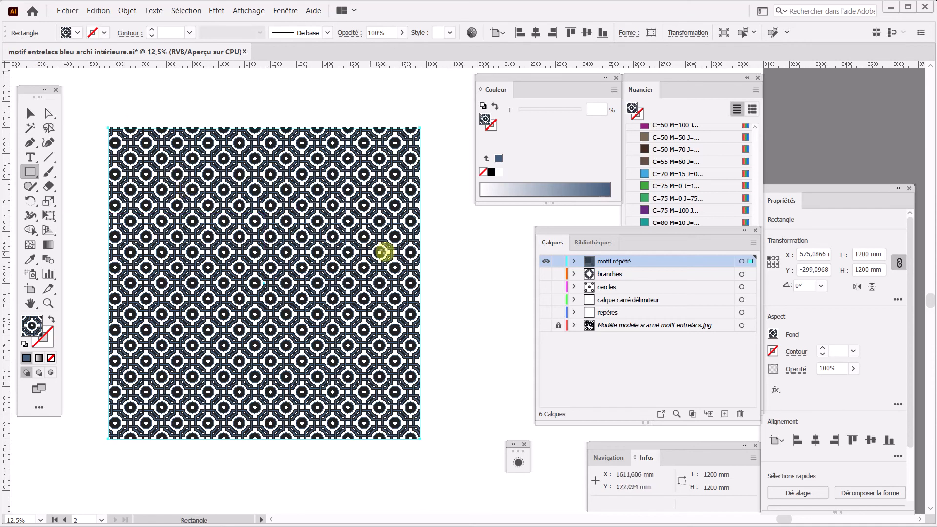
left_click(30, 113)
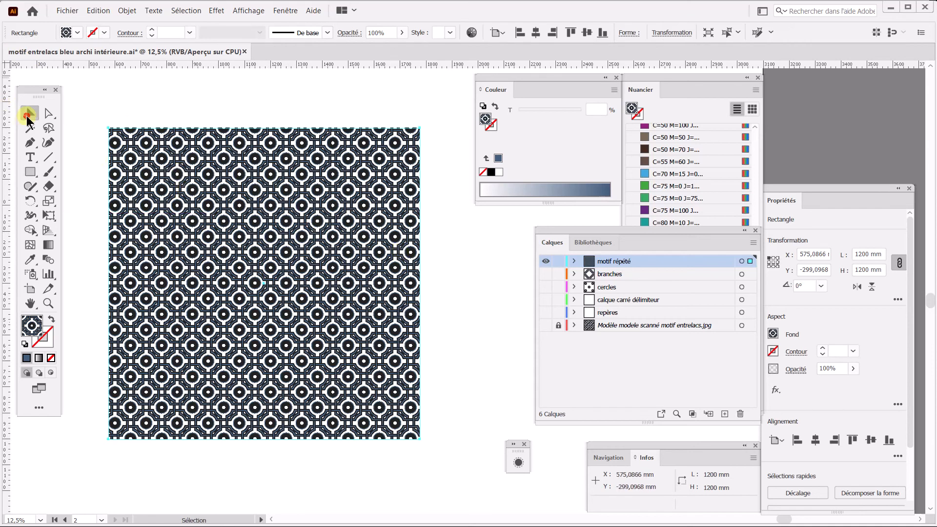
left_click_drag(213, 180, 252, 226)
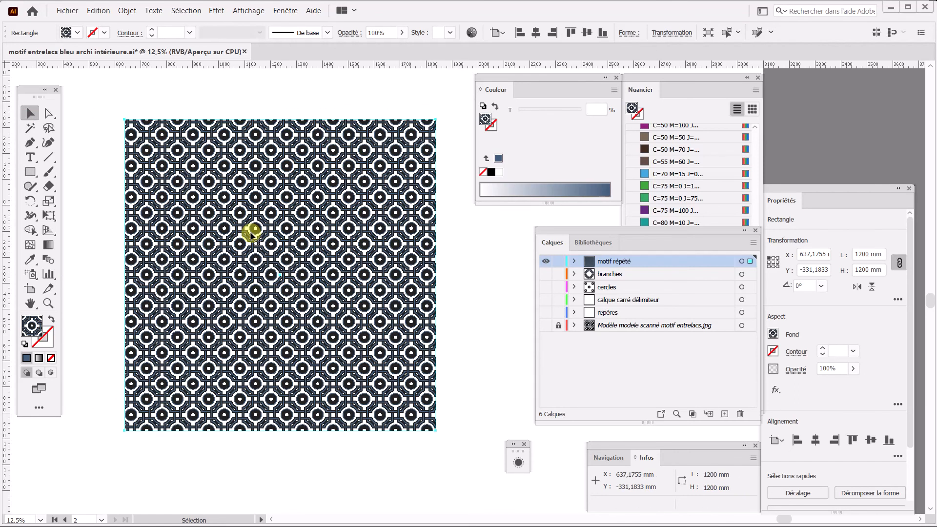
- Turn off the Transformation des points option in the general preferences
left_click(97, 31)
left_click(97, 12)
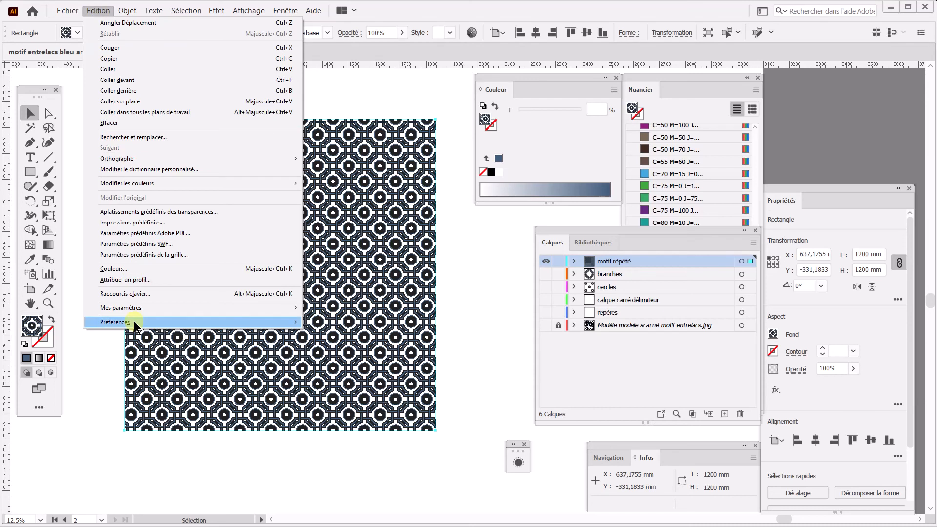
mouse_move(139, 322)
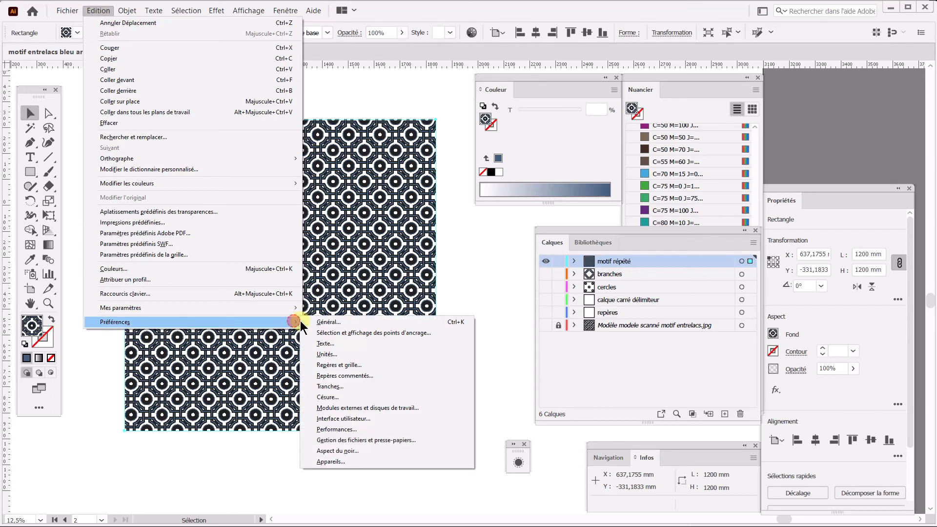
left_click(321, 324)
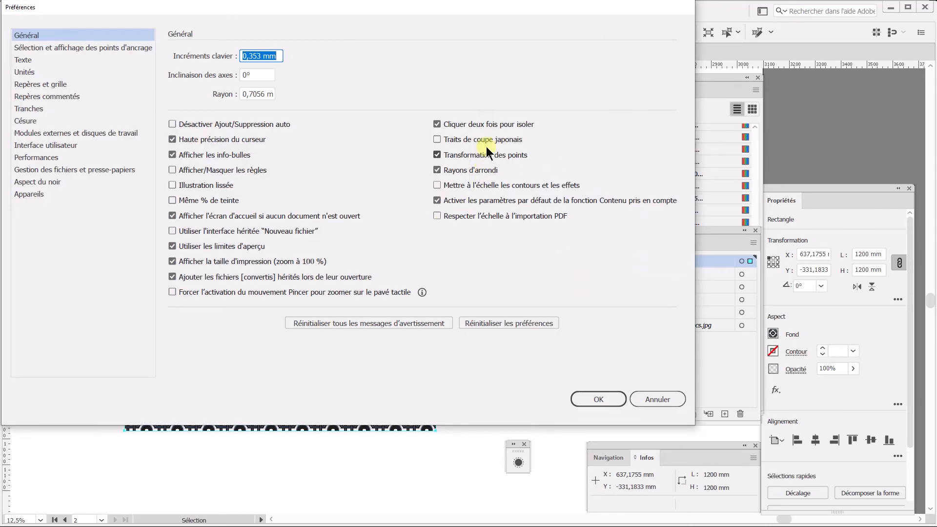
left_click(469, 158)
left_click(588, 402)
- Try shifting the square over its stationary pattern fill, ending at X about 622 mm and Y about -331 mm
left_click(168, 166)
key("Left")
key("Left")
key("Left")
key("Up")
key("Up")
left_click_drag(210, 236, 200, 222)
left_click_drag(234, 262, 230, 283)
mouse_move(182, 232)
left_mouse_down()
mouse_move(195, 243)
mouse_move(170, 224)
left_mouse_up()
- Move the square so its upper-left corner sits on a circle's centre, at X about 662 mm and Y about -272.5 mm
key("z")
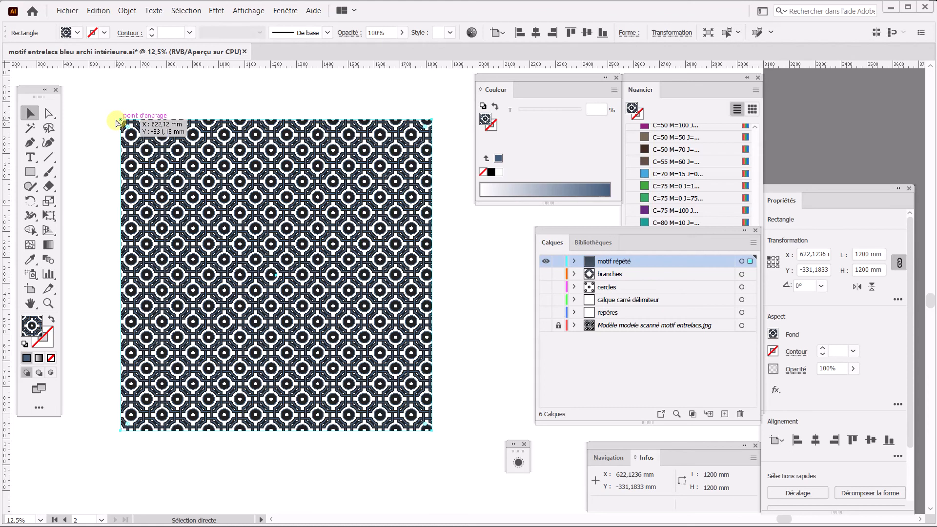
left_click_drag(114, 112, 159, 151)
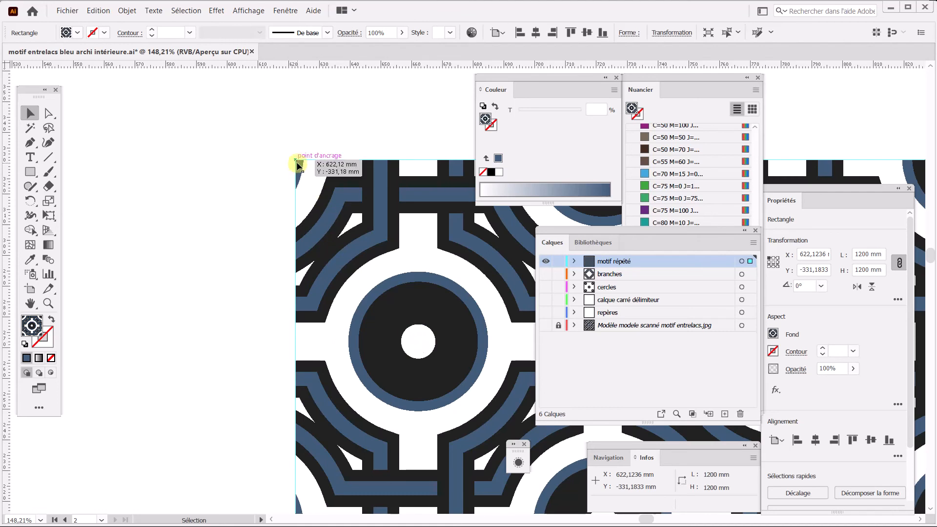
left_click_drag(300, 169, 417, 339)
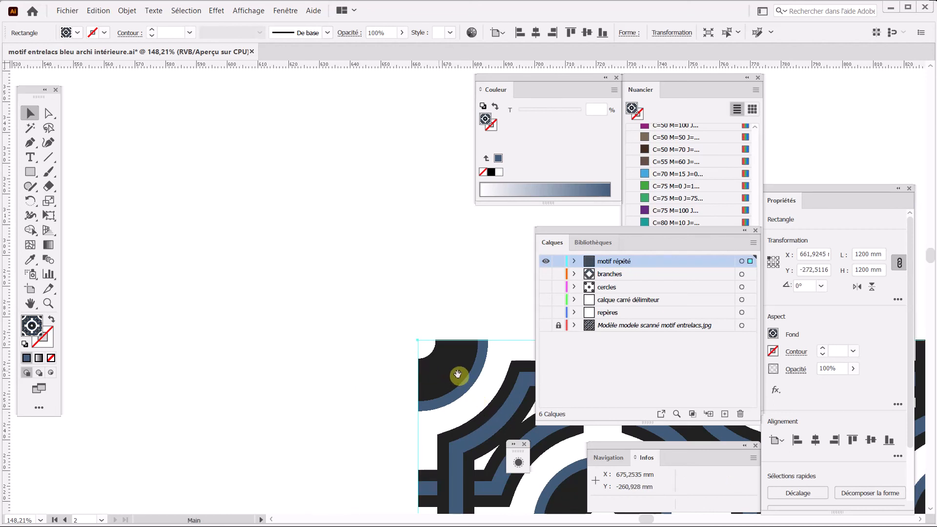
- Hide the panels except the toolbox, hide the rulers, and frame the whole square
left_click_drag(452, 373, 174, 140)
scroll(320, 202, "down", 5)
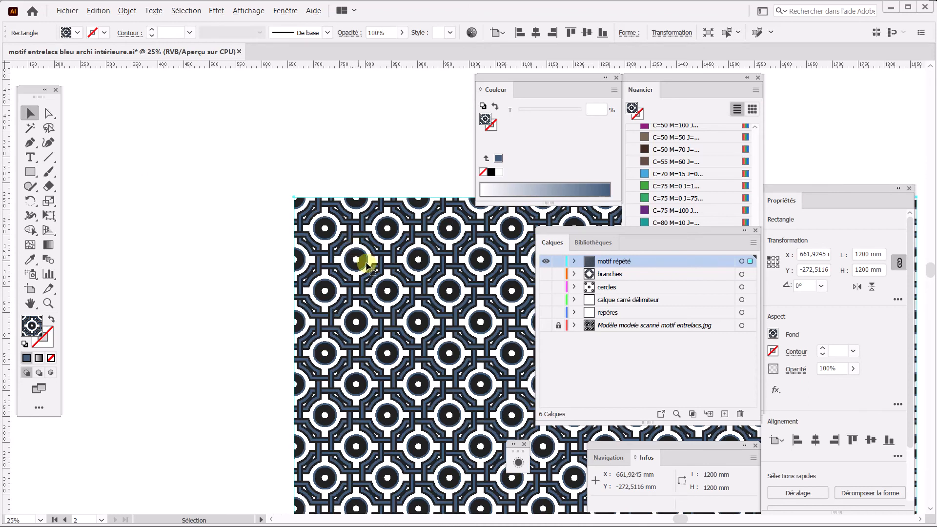
scroll(353, 250, "down", 2)
left_click_drag(363, 276, 255, 188)
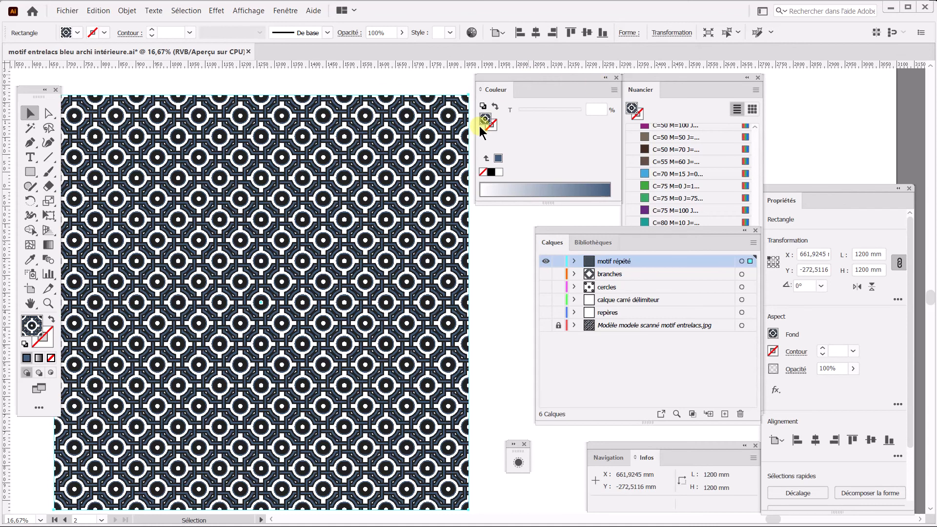
key("shift+Tab")
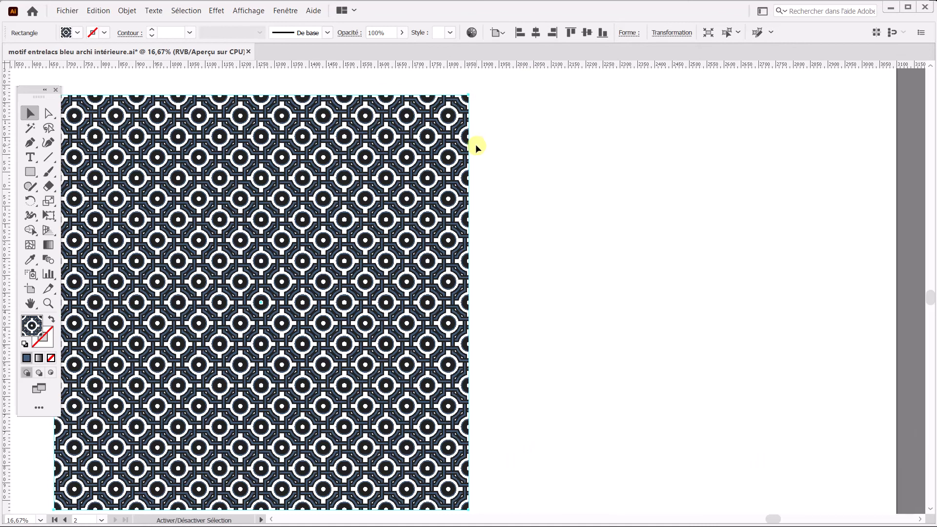
key("space")
key("ctrl+r")
left_click_drag(478, 153, 515, 134)
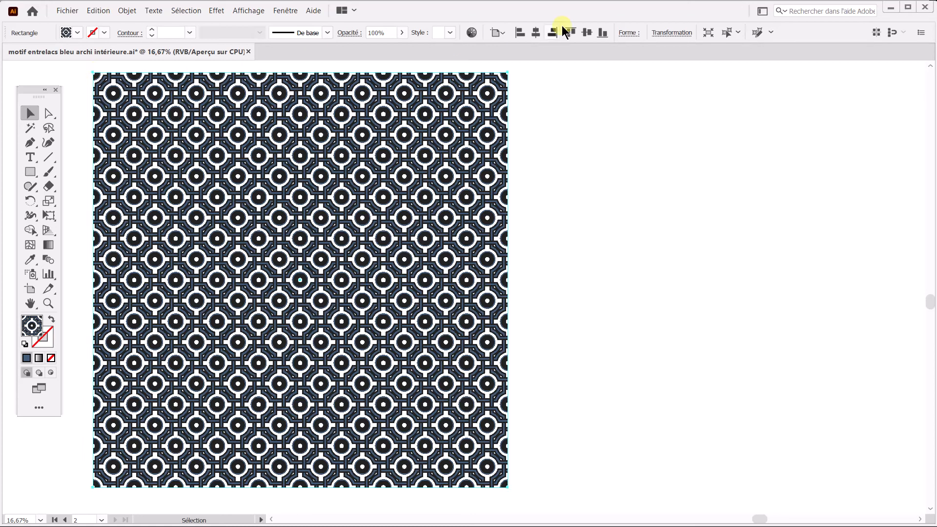
- Check the square's transformation values and look closely at the pattern in its upper-left corner
left_click(667, 34)
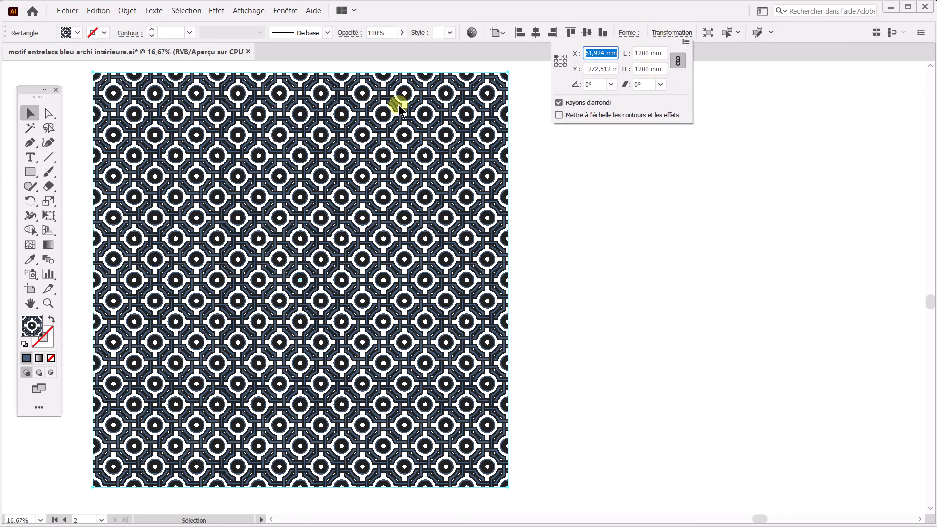
left_click(643, 317)
left_click(48, 303)
left_click_drag(90, 67, 155, 133)
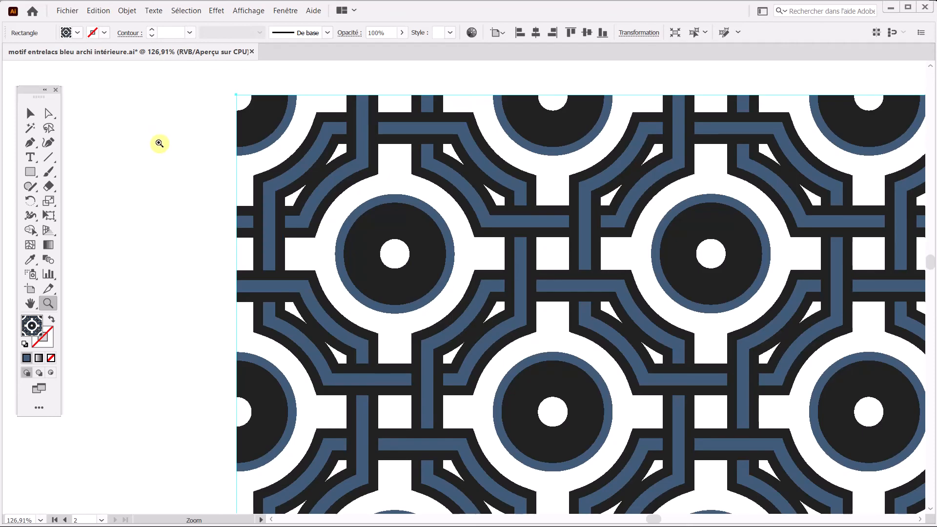
- Show the Nuancier swatch list again and sort its swatches by name
left_click(283, 10)
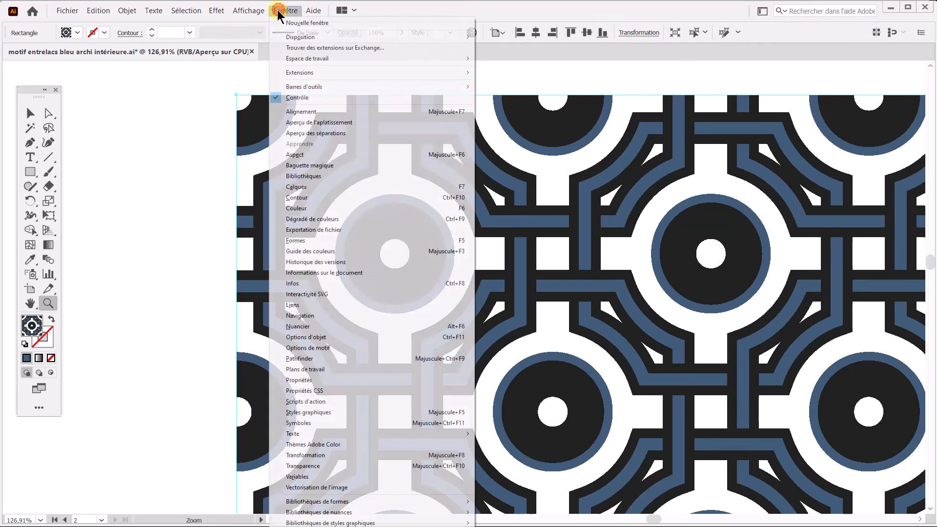
left_click(300, 326)
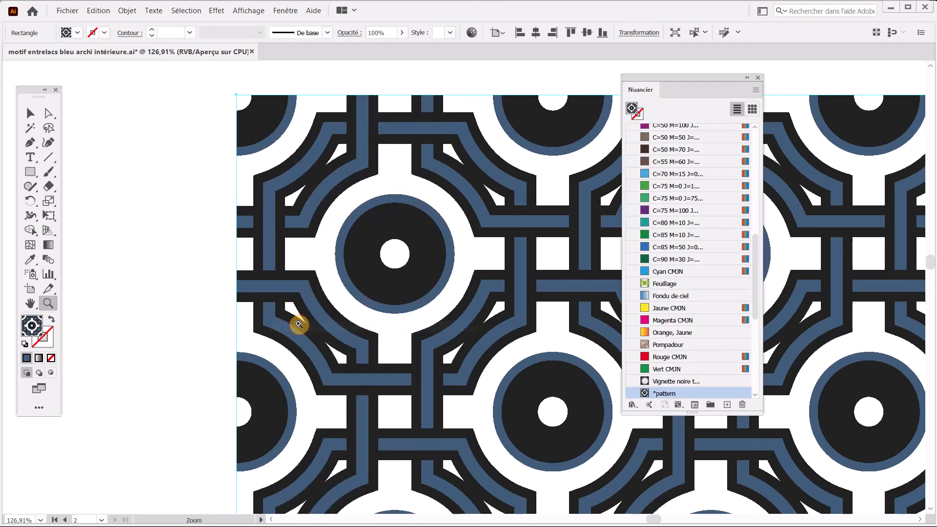
left_click_drag(684, 79, 694, 74)
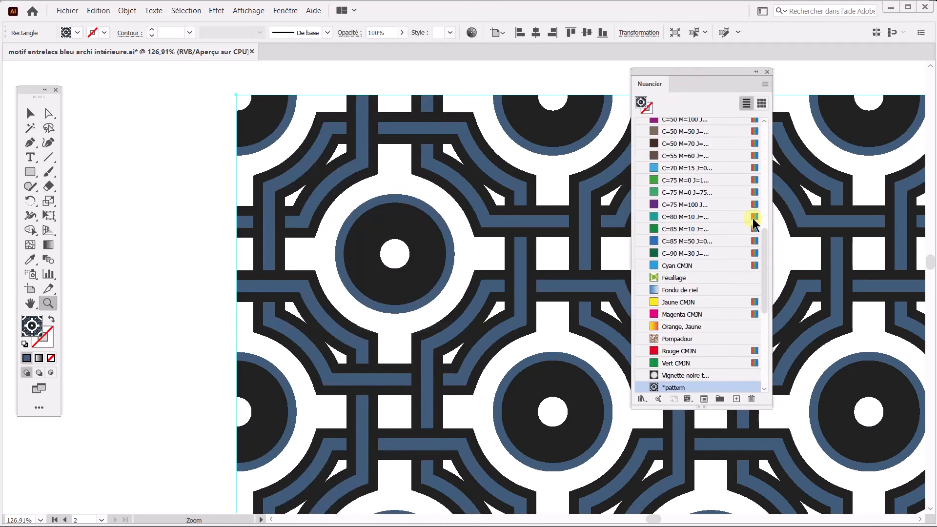
left_click(765, 84)
left_click(803, 179)
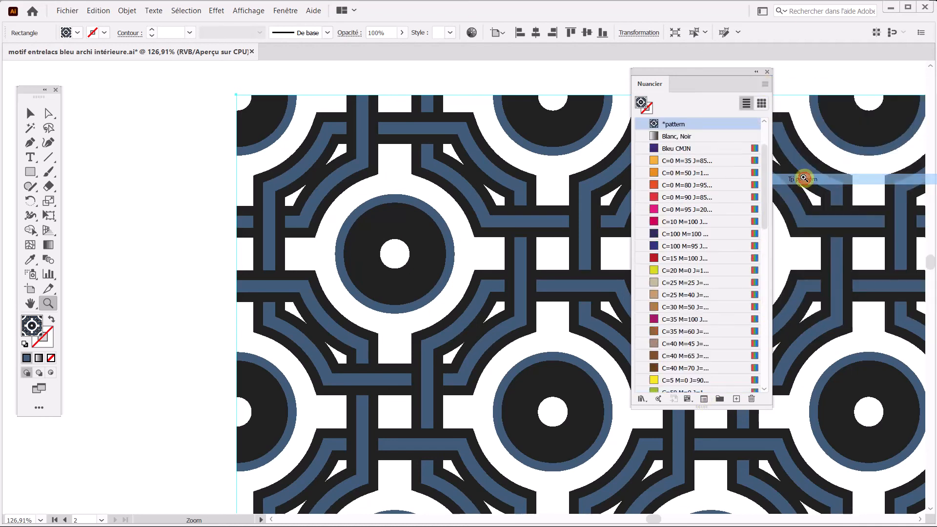
scroll(770, 148, "up", 3)
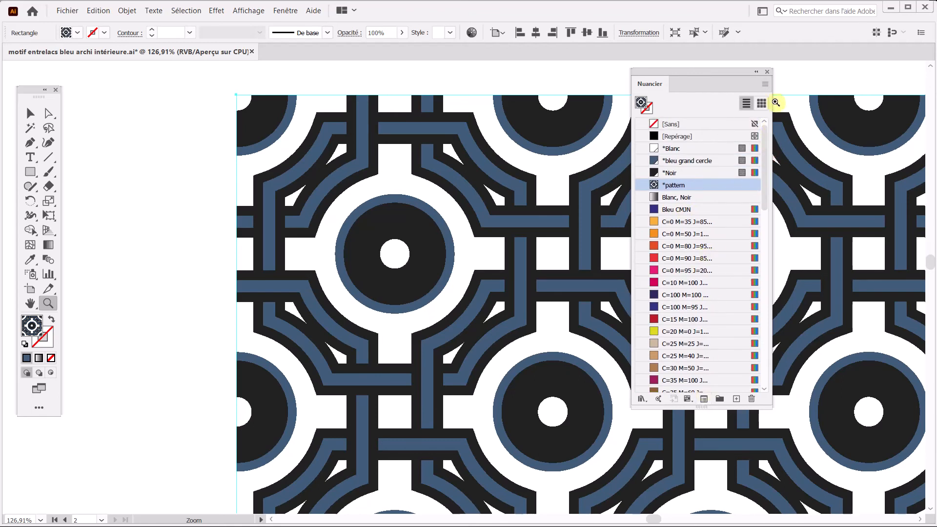
- Select all unused swatches in the Nuancier list and delete them
left_click(766, 84)
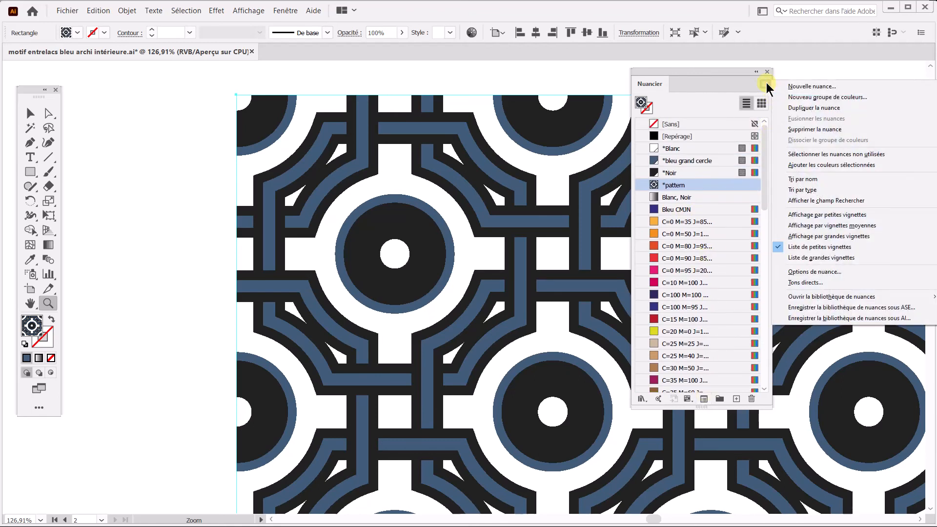
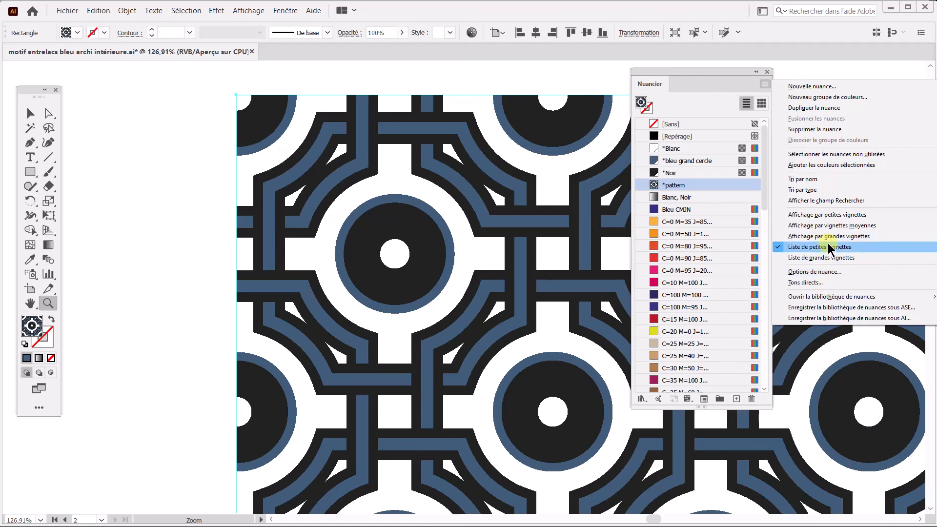
left_click(829, 155)
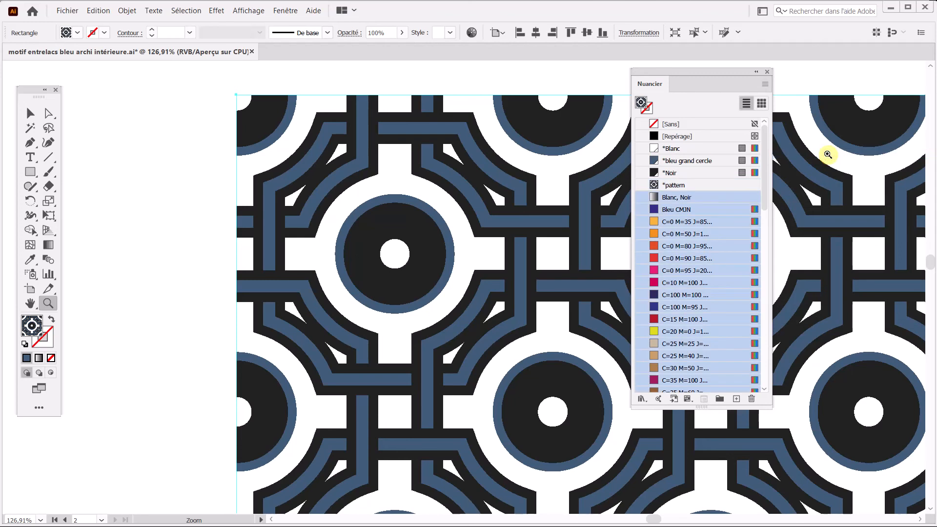
left_click(750, 396)
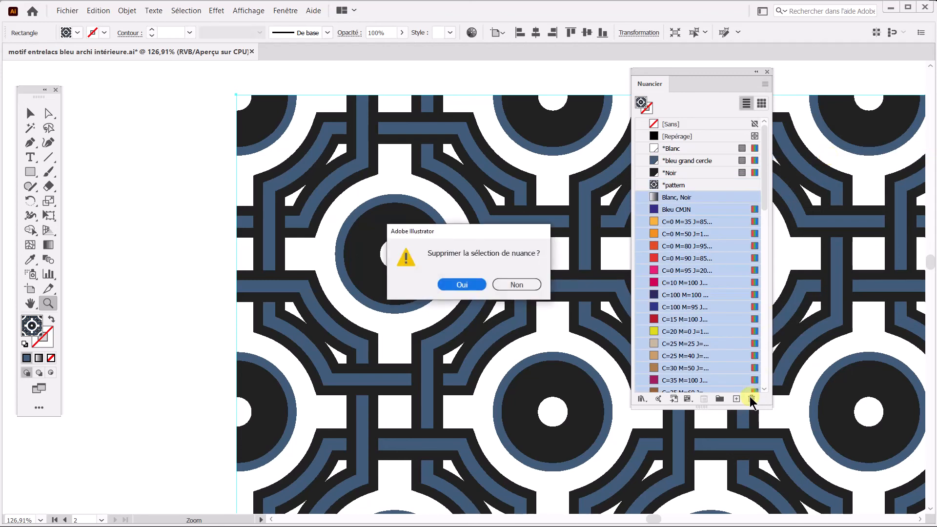
left_click(477, 285)
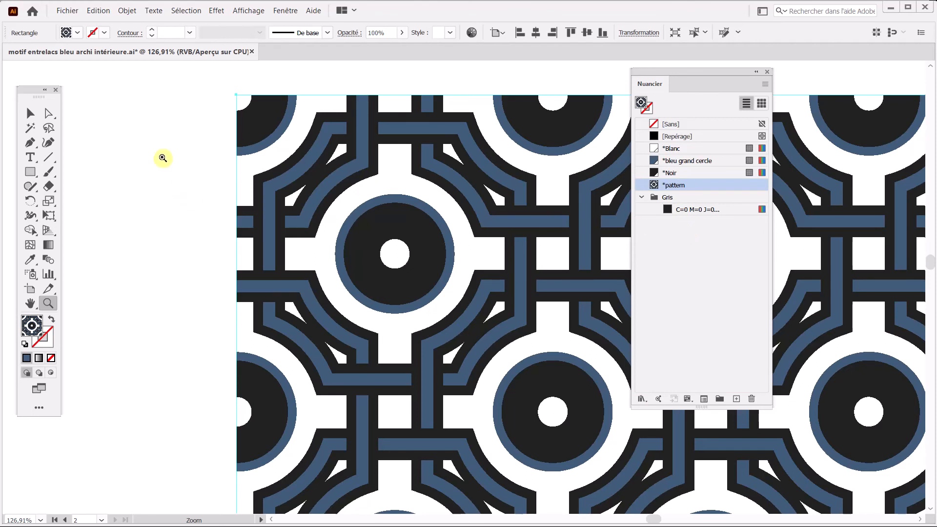
- Deselect the square and recolour the "bleu grand cercle" swatch in TSL mode with hue 202° and saturation 78%, with preview on
left_click(30, 113)
left_click(154, 145)
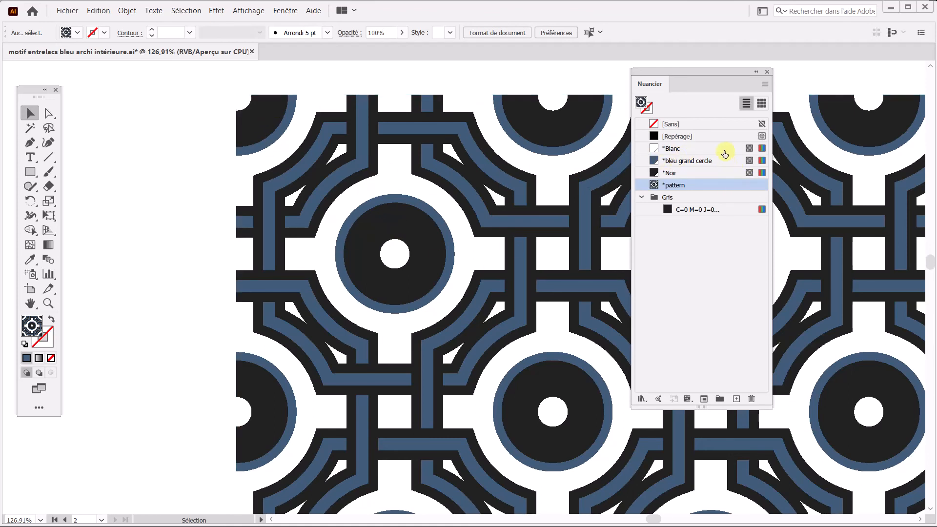
double_click(723, 165)
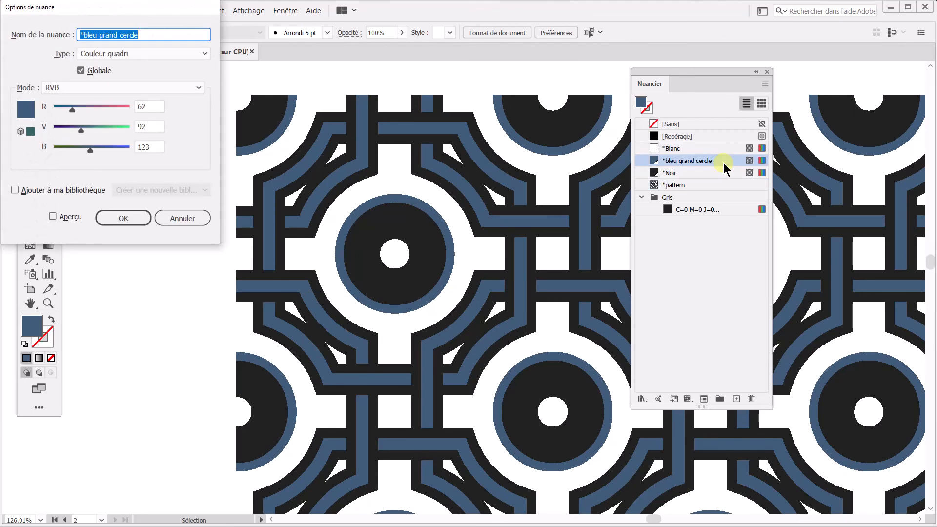
left_click_drag(160, 6, 270, 41)
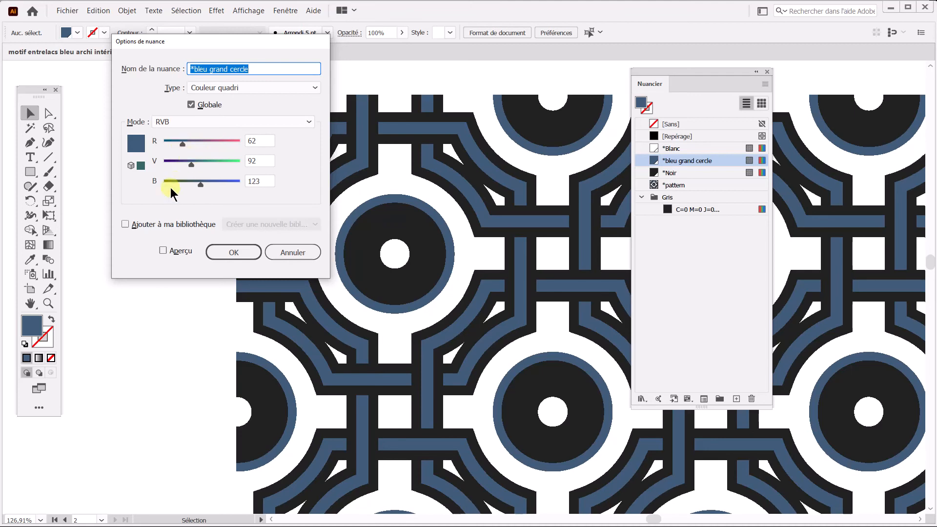
left_click(182, 122)
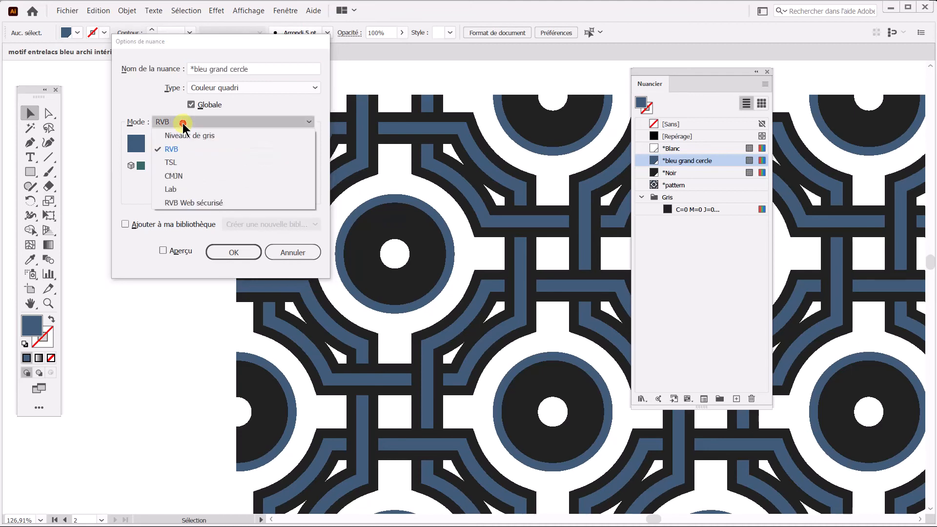
left_click(177, 161)
left_click_drag(203, 165, 223, 166)
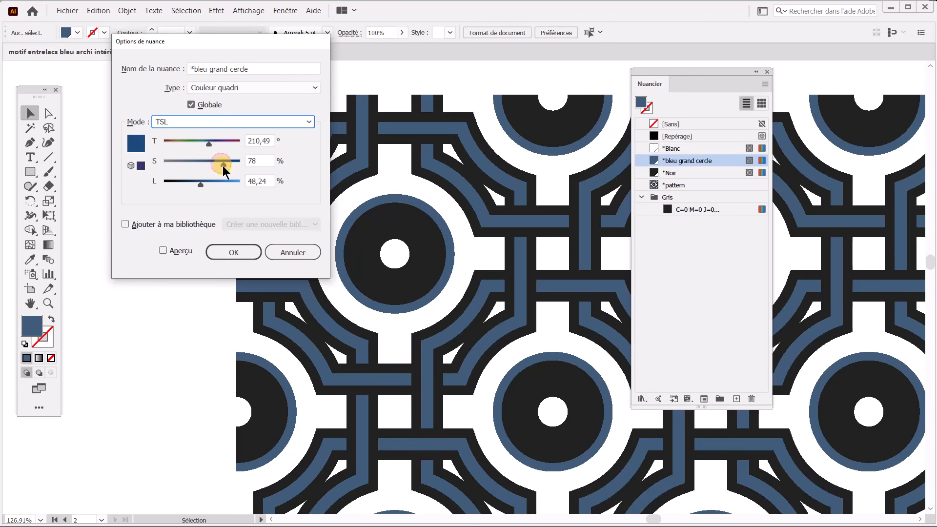
left_click(176, 251)
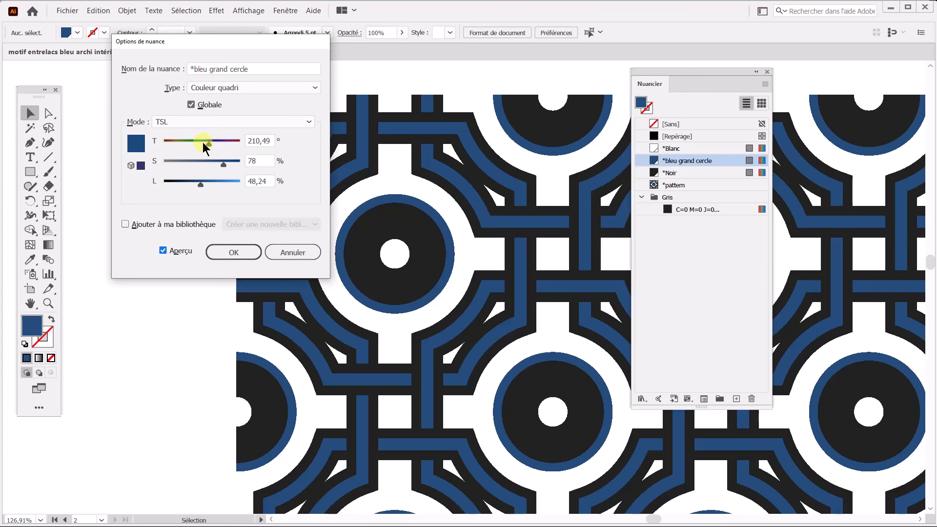
left_click(203, 142)
left_click_drag(203, 142, 206, 144)
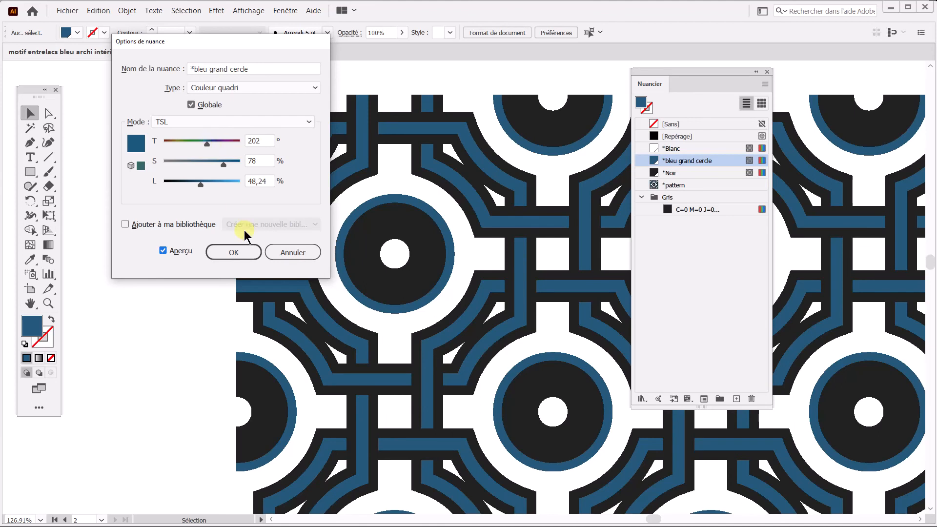
left_click(236, 251)
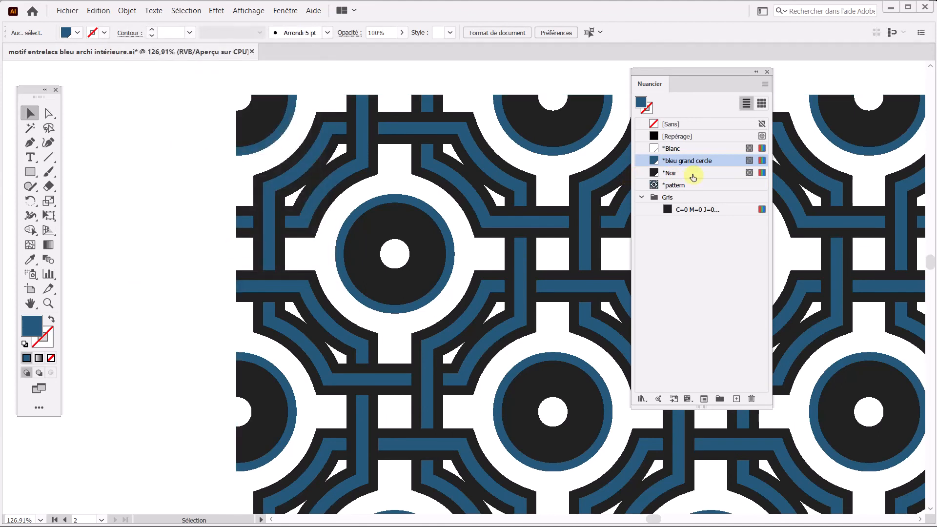
- Recolour the "Noir" swatch to a dark blue with hue 200°, saturation 71% and lightness 22%, with preview on
double_click(707, 174)
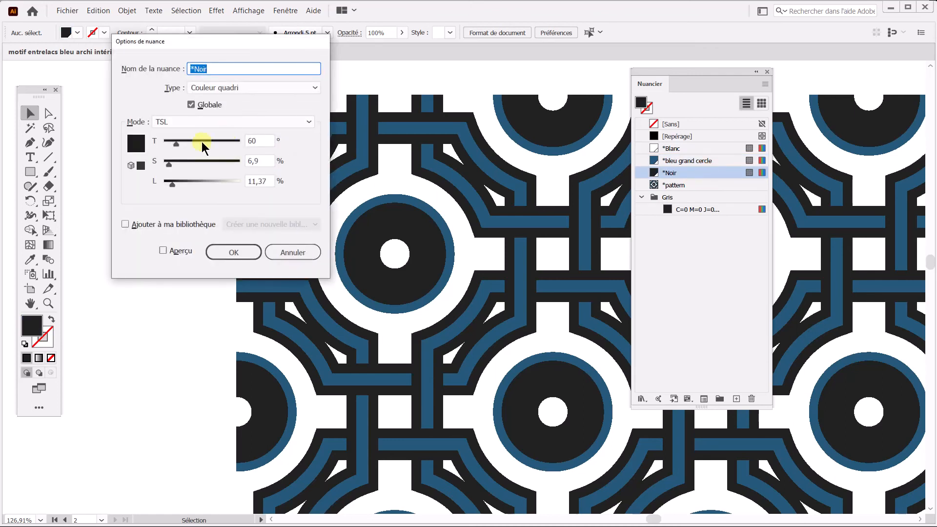
left_click_drag(187, 162, 173, 184)
left_click(177, 251)
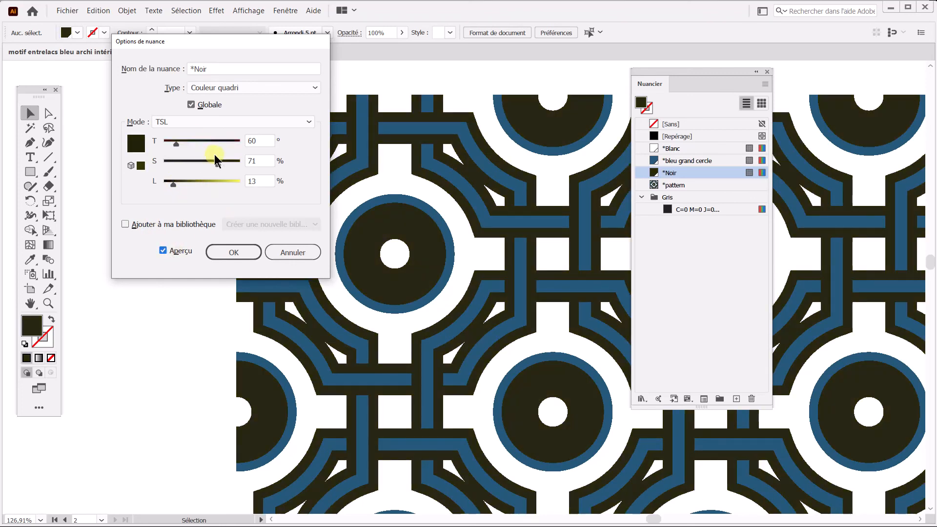
left_click_drag(203, 178, 220, 184)
mouse_move(194, 143)
left_mouse_down()
mouse_move(209, 183)
mouse_move(171, 181)
mouse_move(193, 181)
mouse_move(193, 149)
mouse_move(206, 139)
left_mouse_up()
left_click_drag(204, 185, 180, 182)
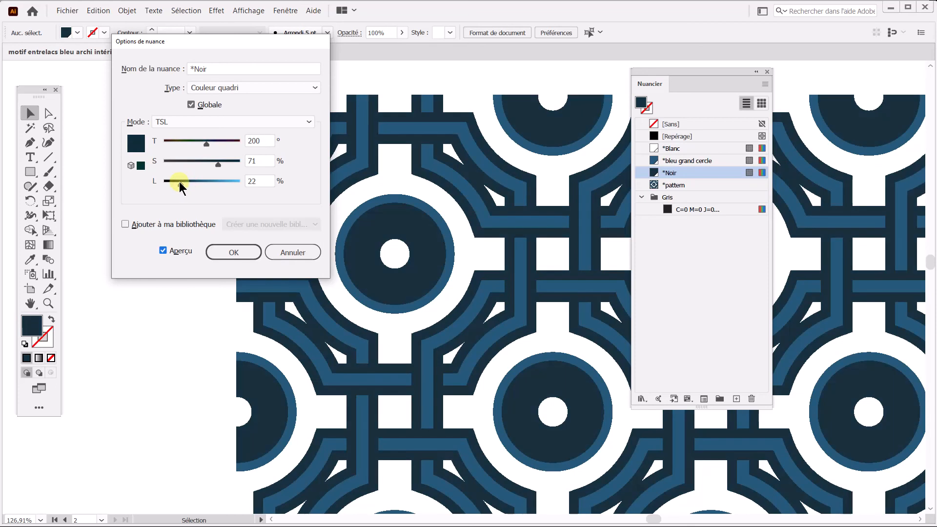
left_click(234, 253)
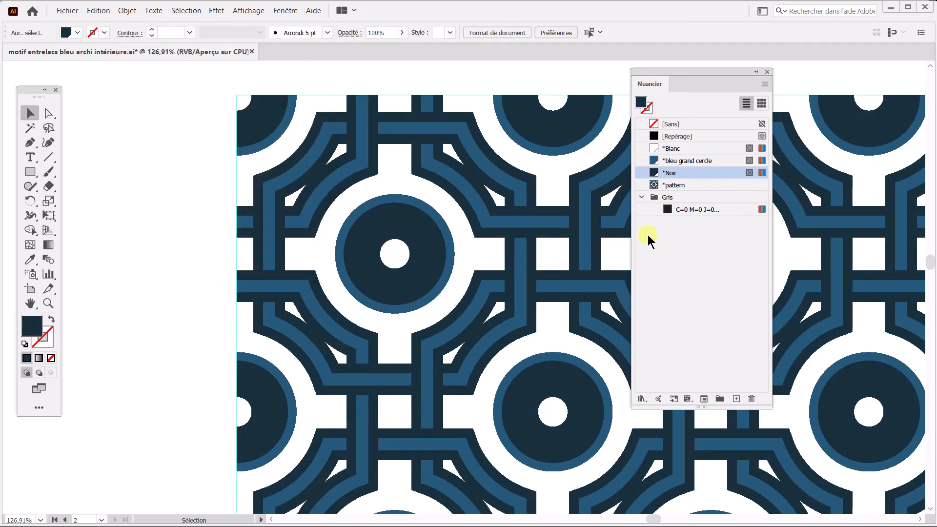
- Tint the "Blanc" swatch very pale pink with hue 0° and saturation 6%, with preview on
double_click(686, 152)
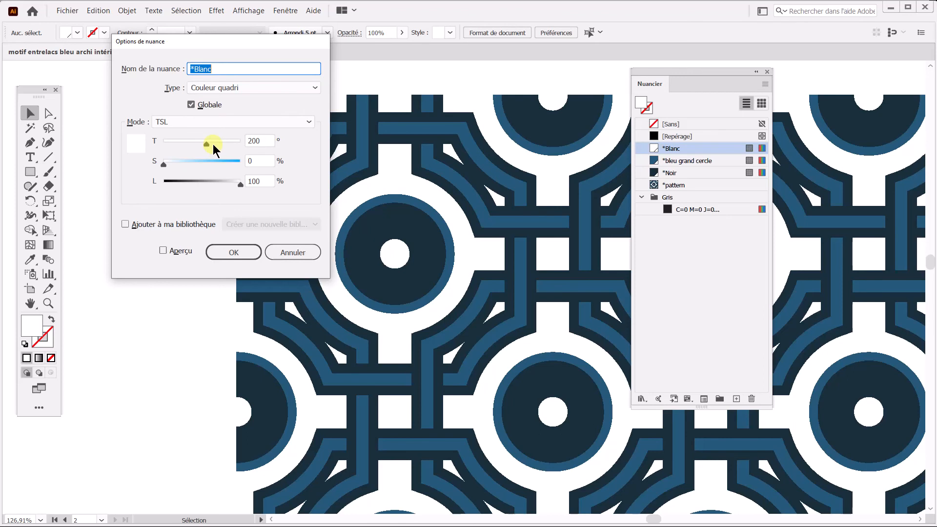
left_click(206, 164)
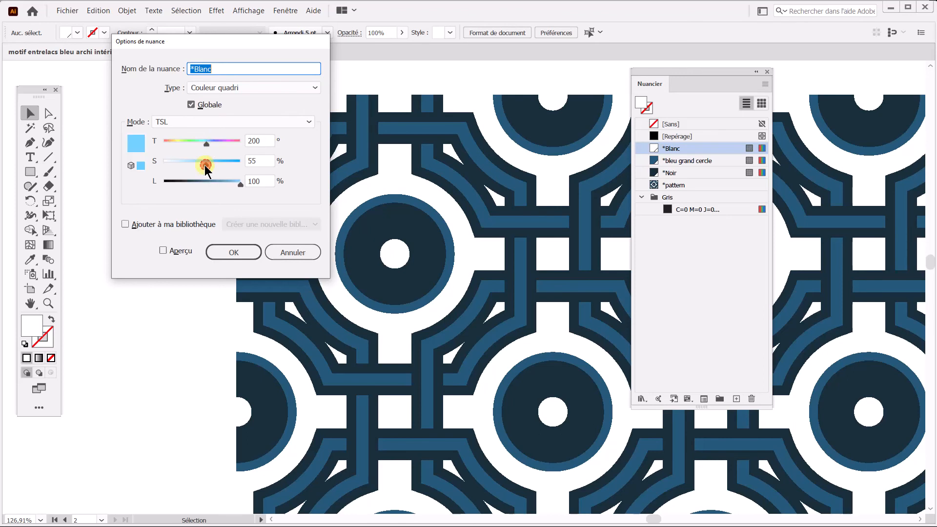
left_click_drag(213, 150, 166, 163)
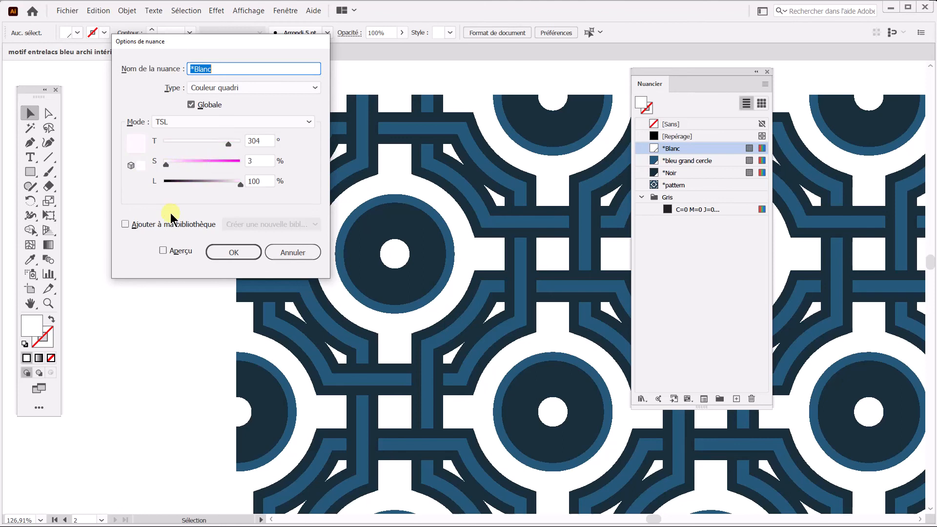
left_click(172, 251)
mouse_move(167, 165)
left_mouse_down()
mouse_move(186, 171)
mouse_move(172, 164)
left_mouse_up()
left_click(177, 160)
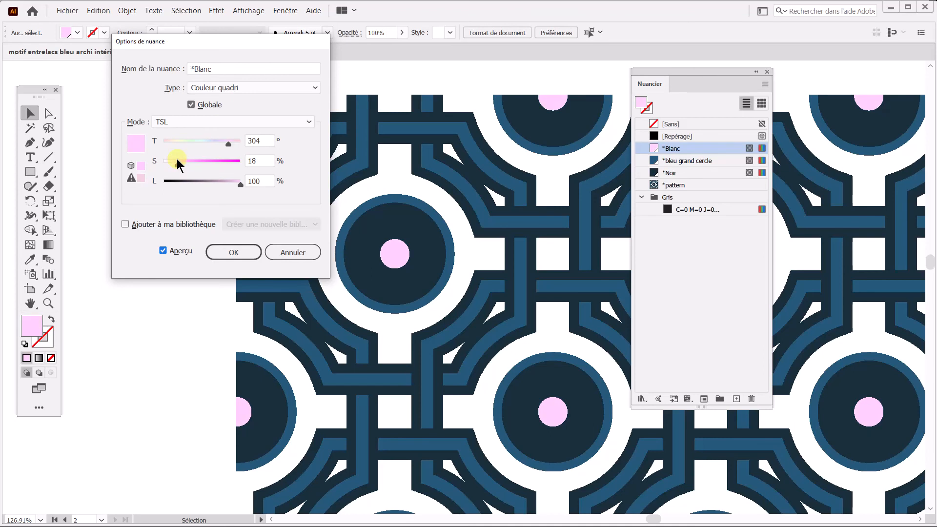
left_click_drag(177, 163, 174, 164)
left_click(229, 259)
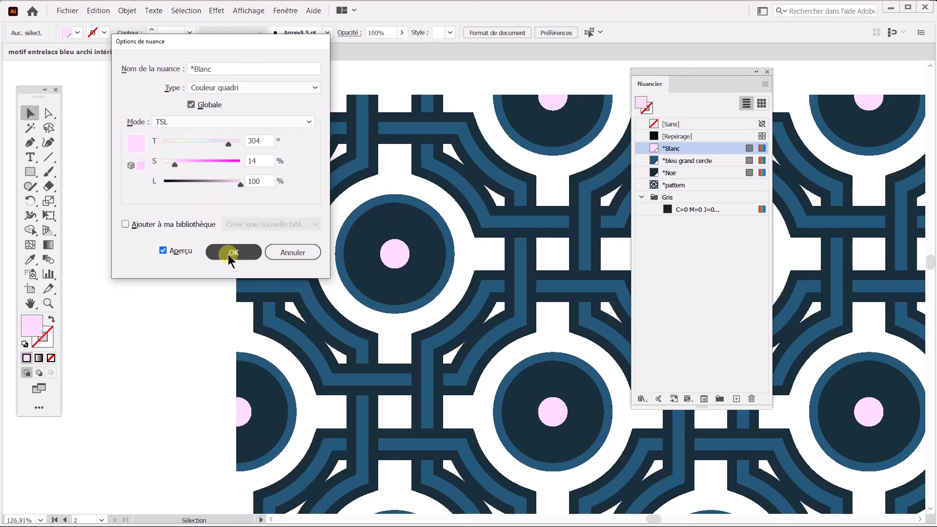
left_click_drag(173, 164, 168, 168)
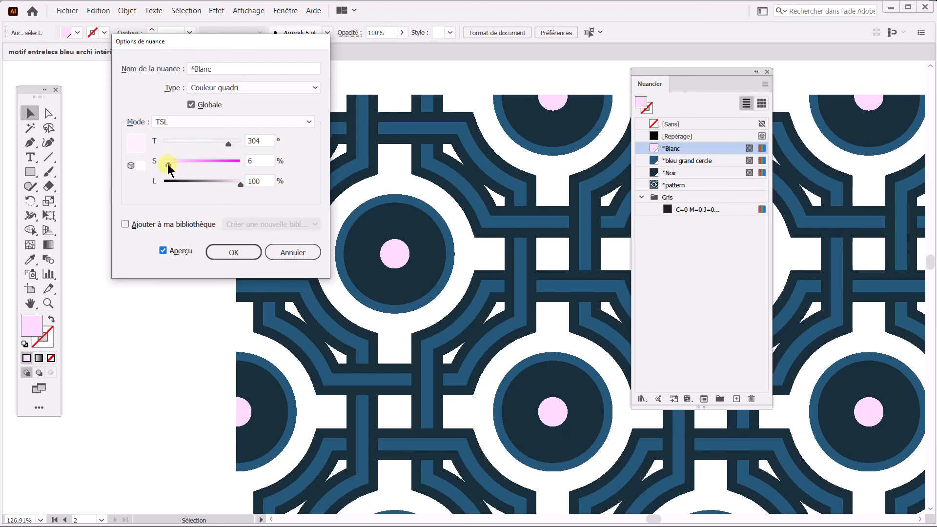
left_click_drag(227, 145, 156, 145)
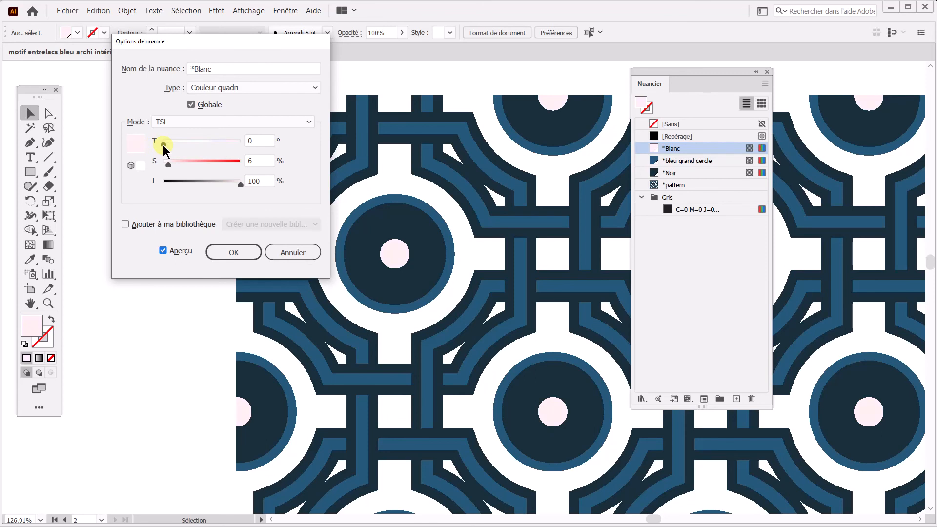
left_click(230, 252)
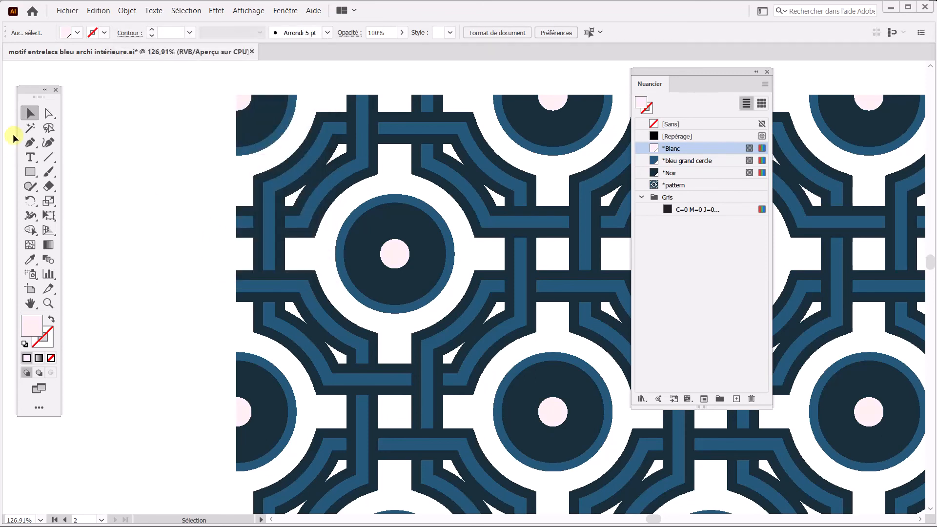
- Select the patterned square, show its Aspect attributes, and duplicate its pattern fill
left_click(253, 140)
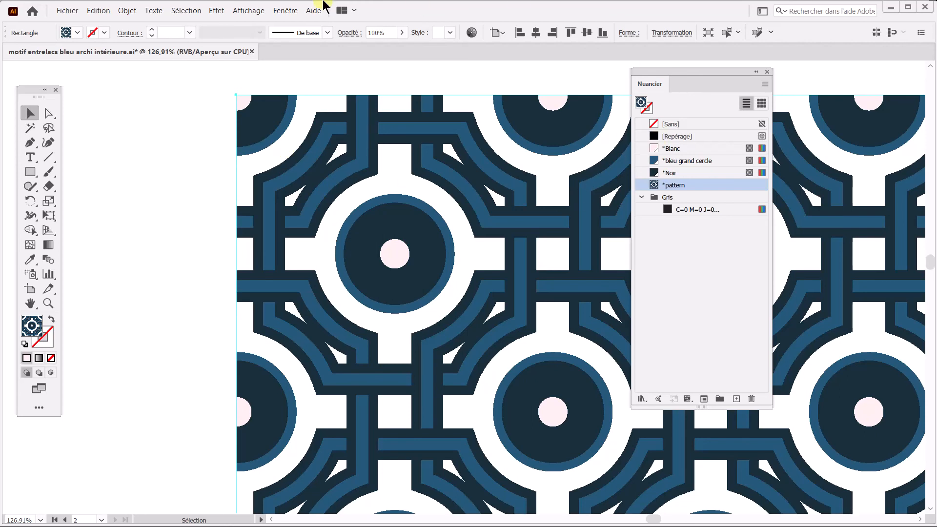
left_click(286, 11)
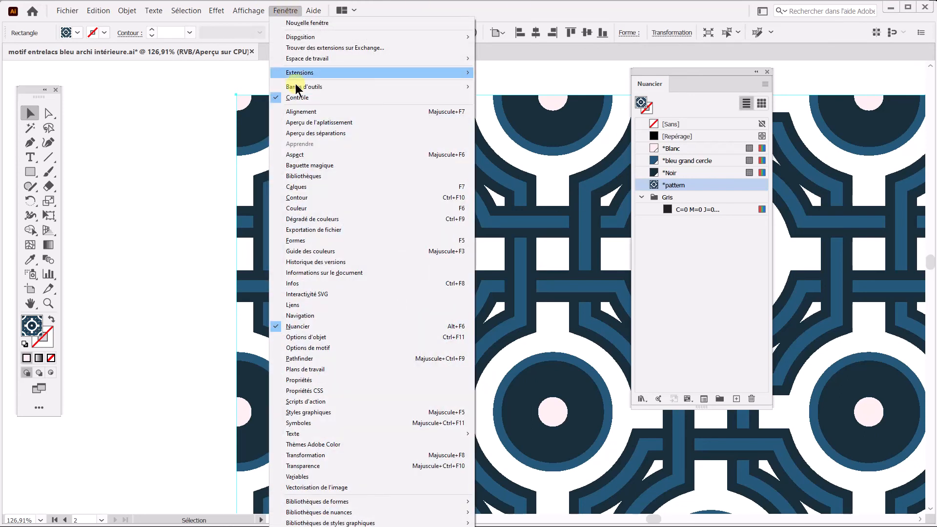
left_click(302, 155)
left_click_drag(574, 453, 185, 166)
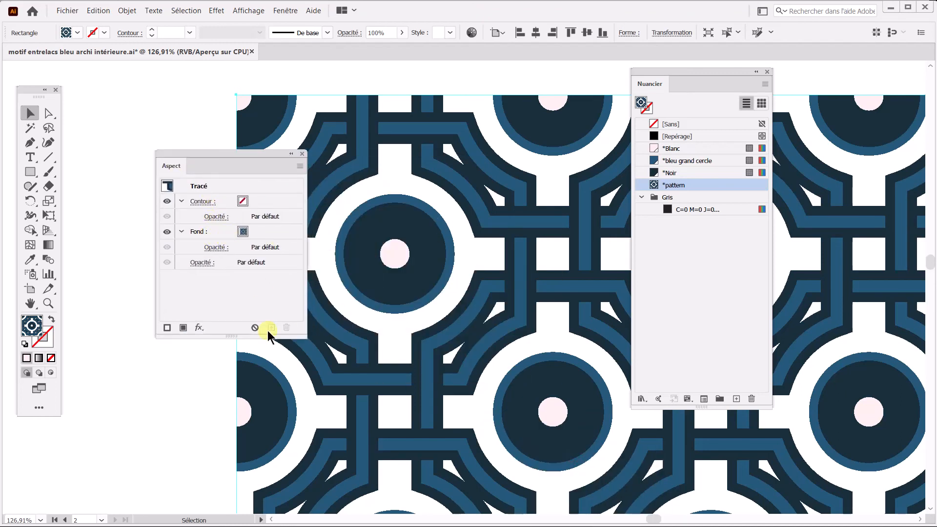
left_click(278, 235)
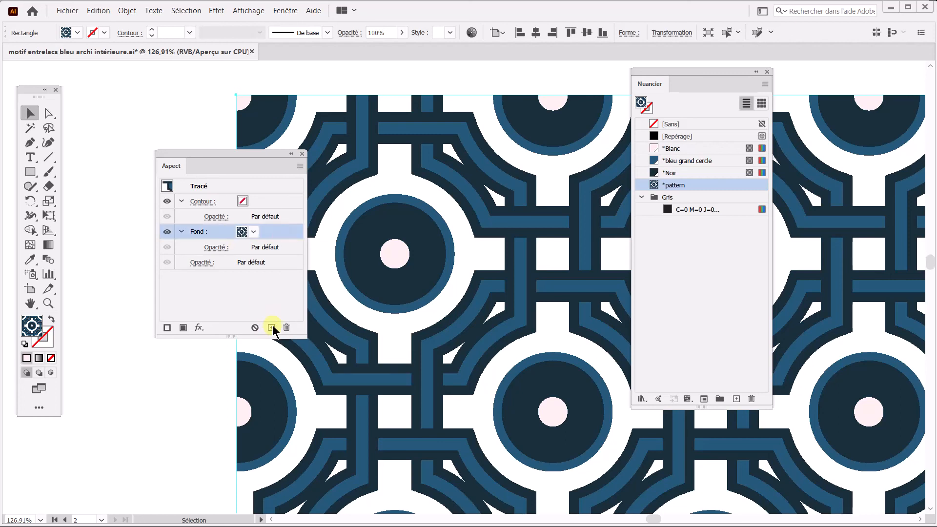
left_click(271, 328)
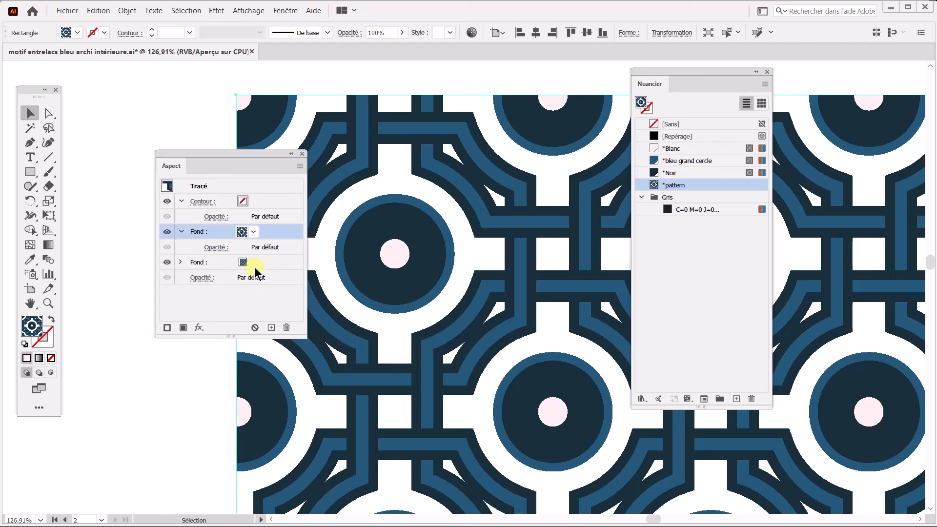
- Change the square's lower fill to the "Blanc" swatch as a background, and move the Aspect panel clear of the pattern
left_click(212, 263)
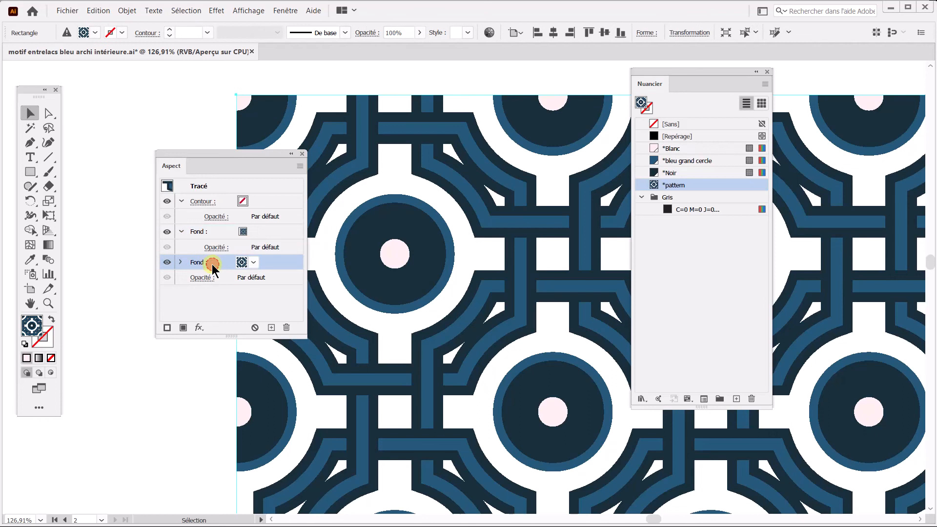
left_click(253, 262)
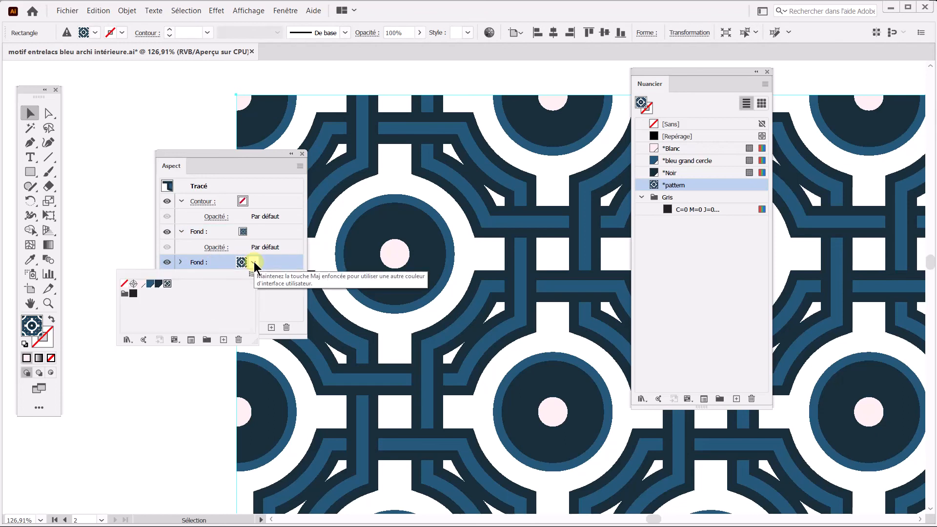
left_click(141, 284)
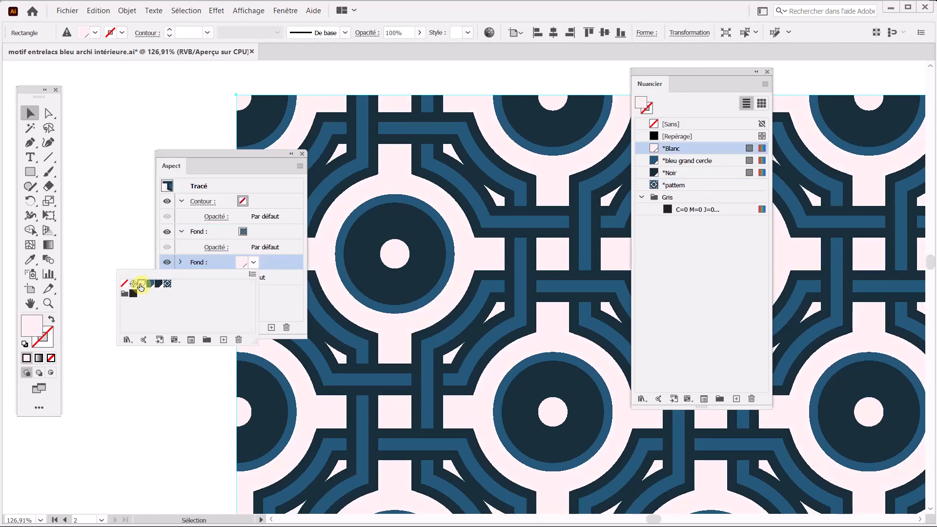
left_click(218, 432)
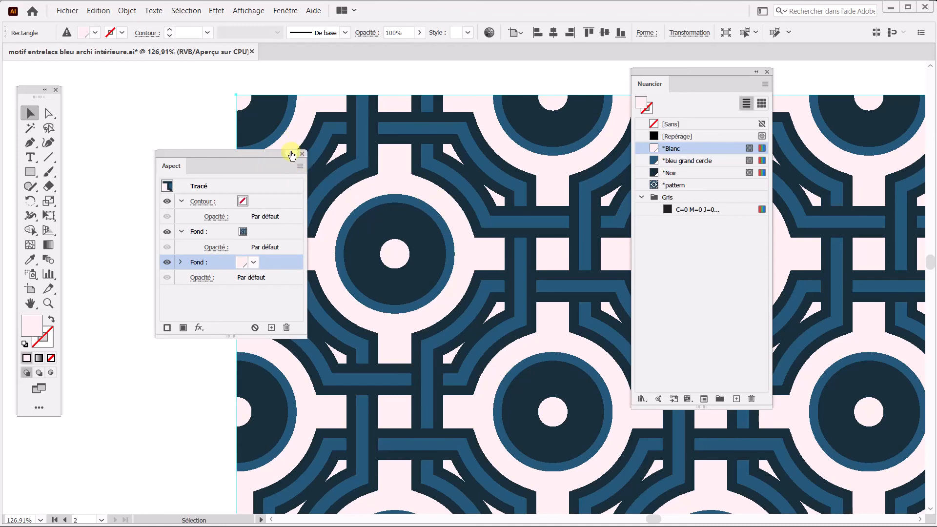
left_click_drag(260, 154, 175, 128)
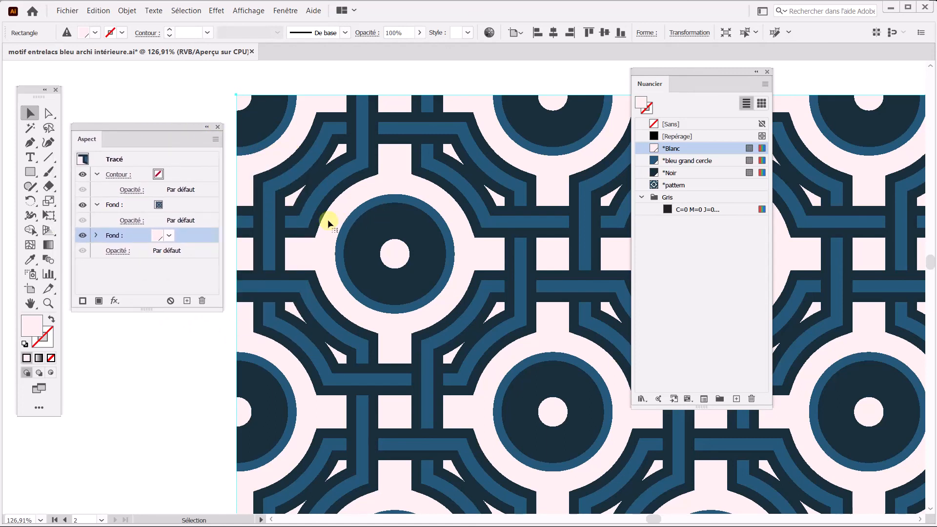
- Close the Aspect panel and shift the "Blanc" swatch's hue to a very pale blue tint, with preview on
left_click(217, 126)
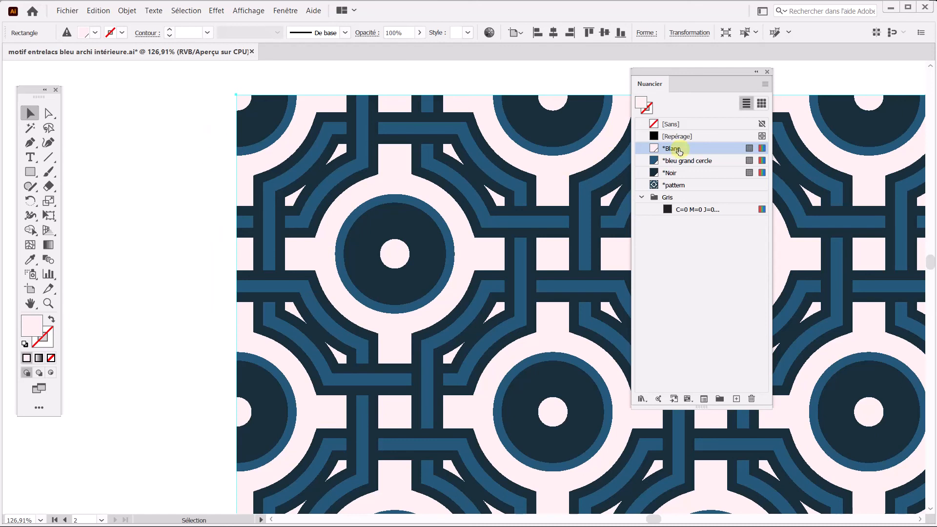
double_click(704, 148)
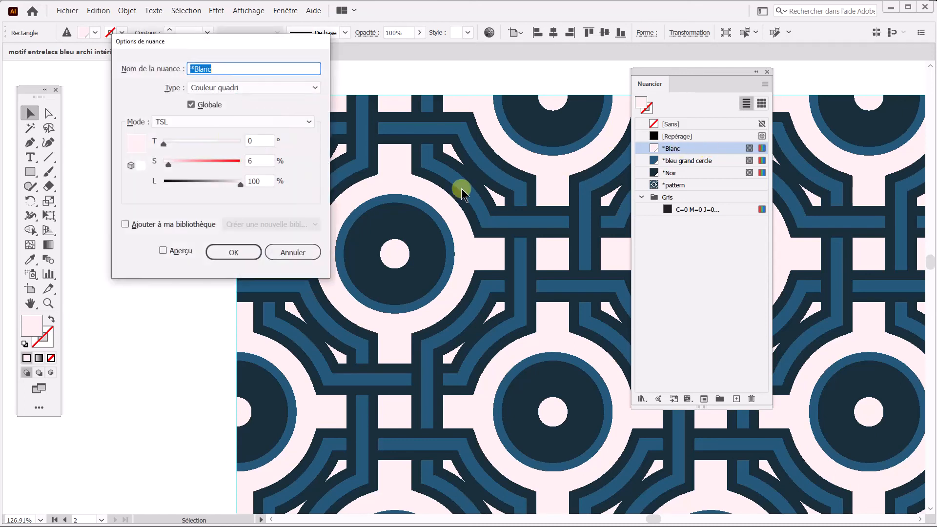
left_click(169, 143)
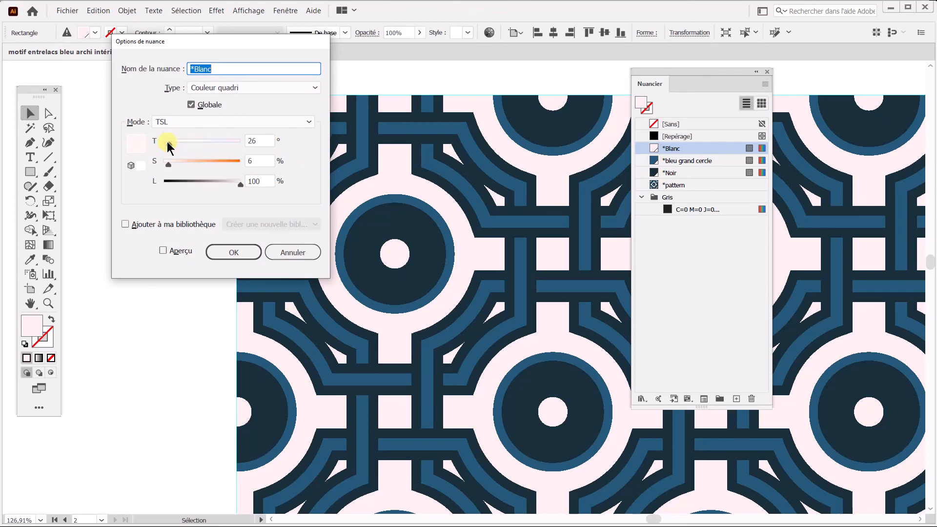
left_click(164, 250)
left_click_drag(184, 142, 208, 151)
left_click(239, 256)
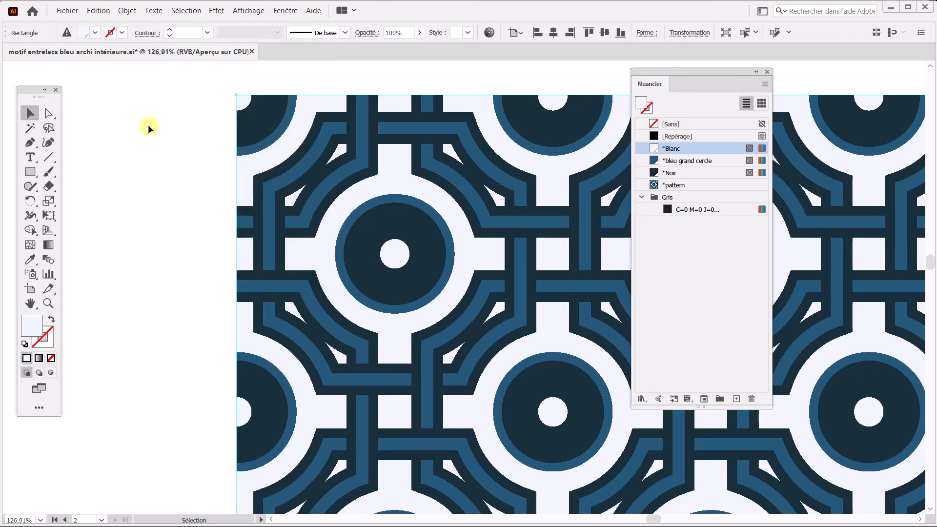
- Deselect the patterned square and save the document
left_click(147, 125)
left_click(66, 9)
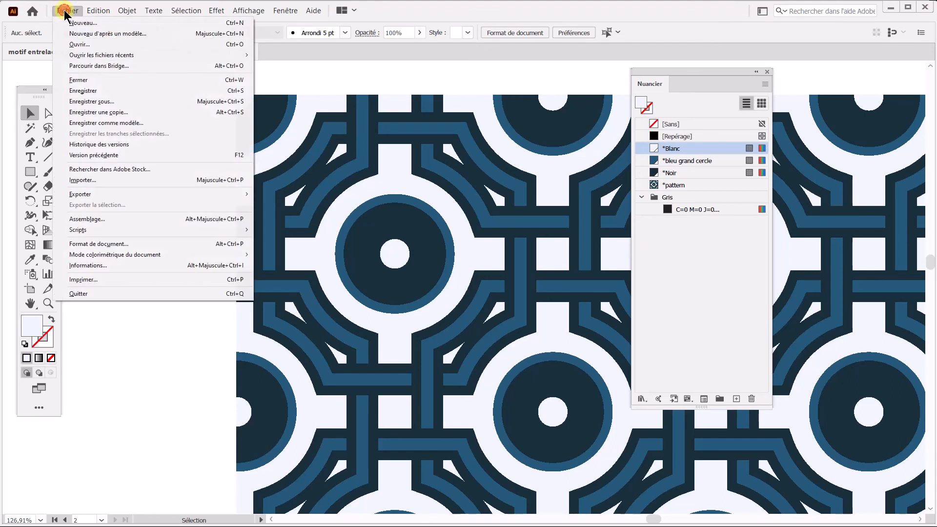
left_click(114, 91)
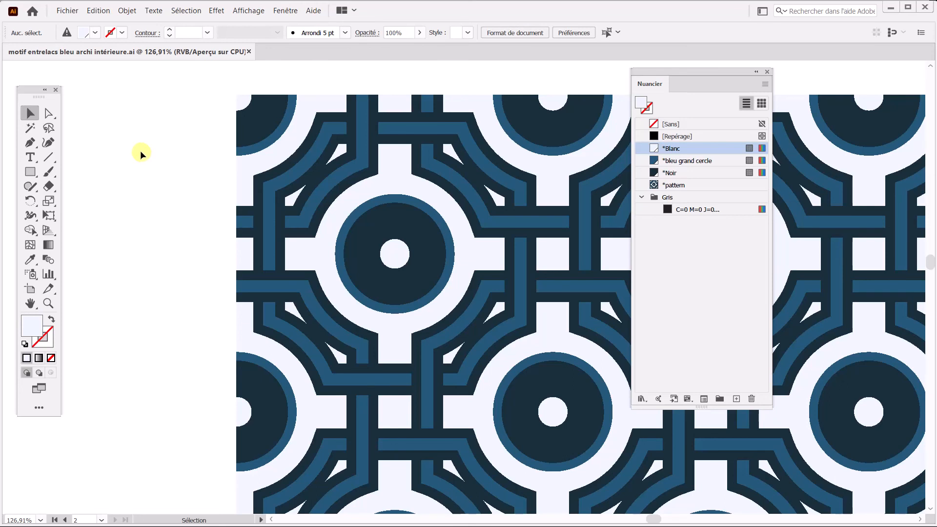
- Export the artwork as "motif entrelacs bleu archi intérieure.tif" in RVB at 300 ppp, with LZW compression and the embedded ICC profile
left_click(64, 11)
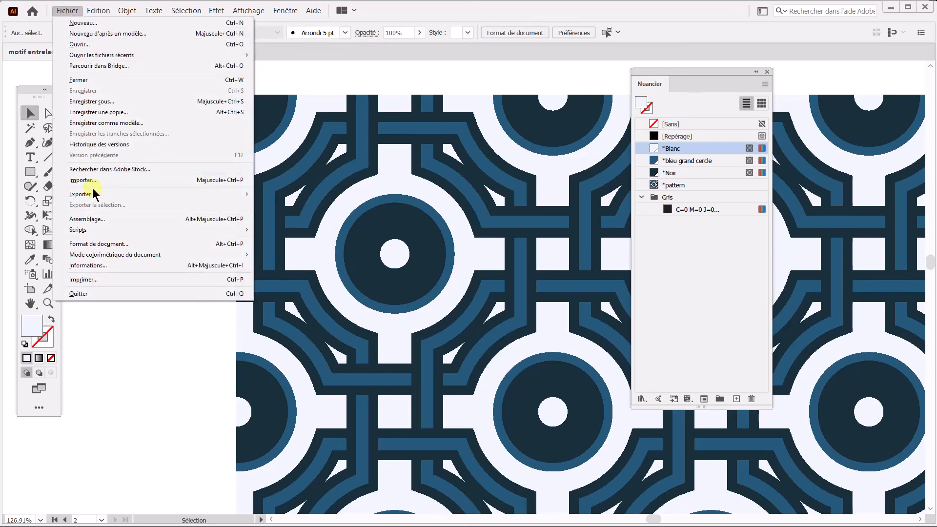
mouse_move(93, 195)
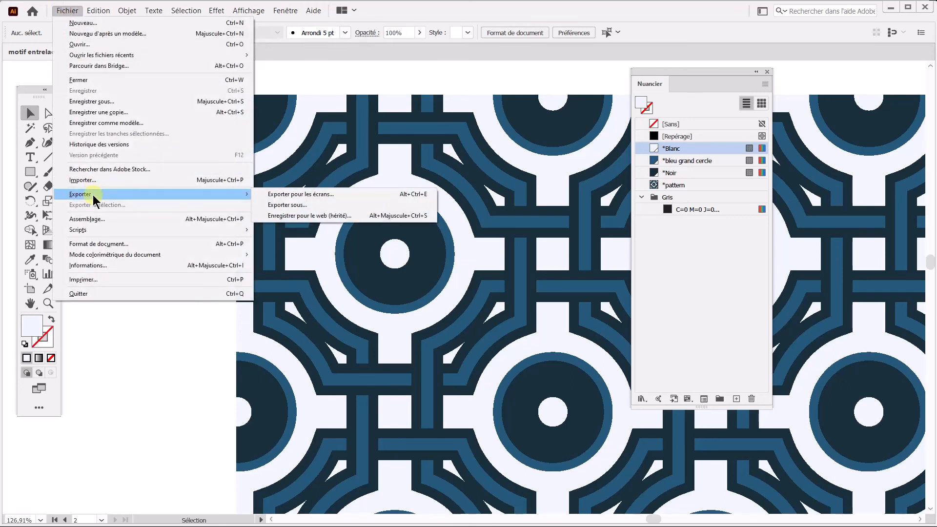
left_click(297, 205)
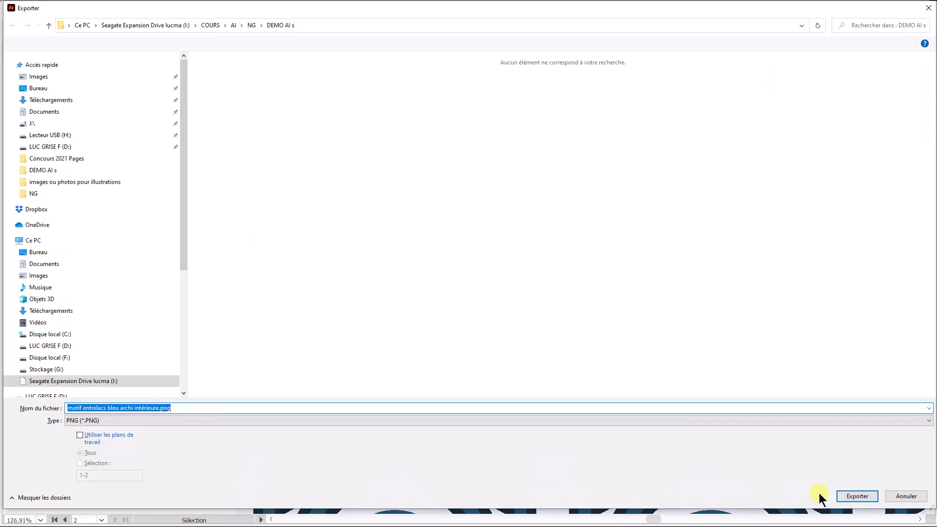
left_click(117, 421)
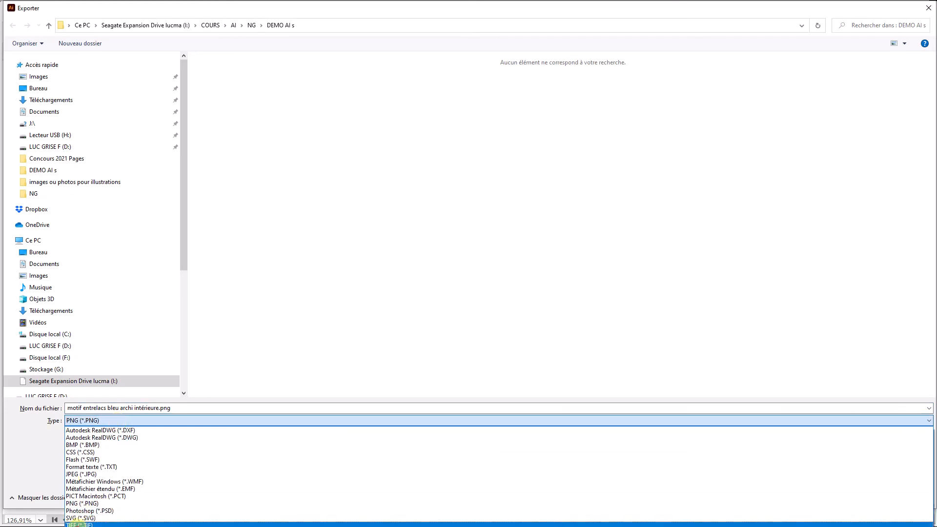
left_click(81, 519)
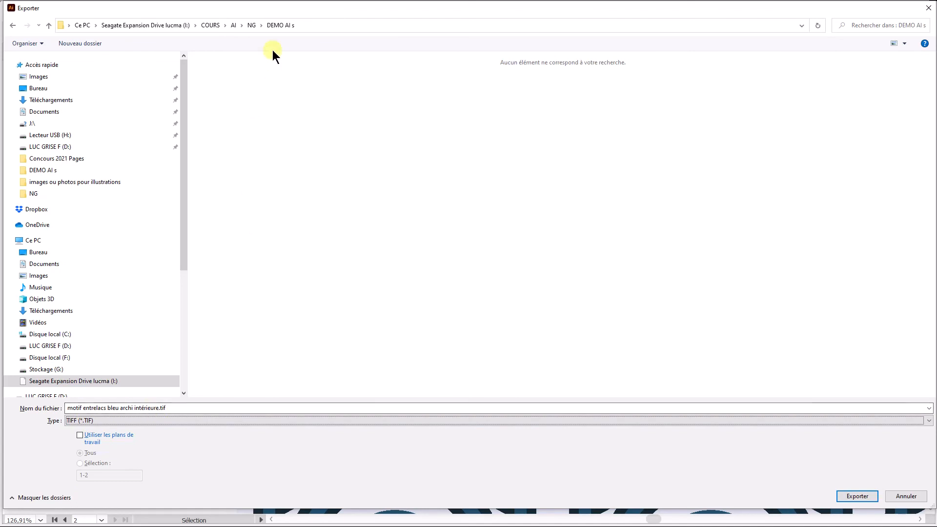
left_click(850, 495)
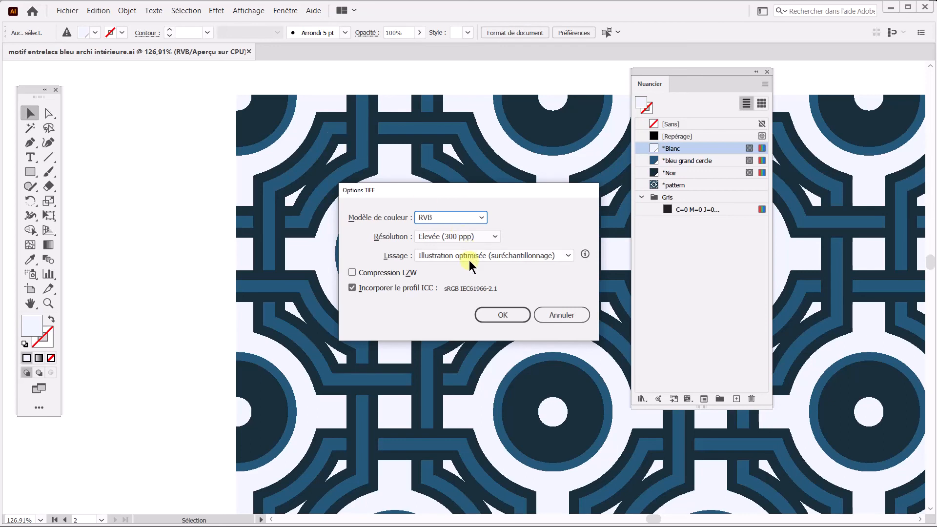
left_click(385, 273)
left_click(503, 316)
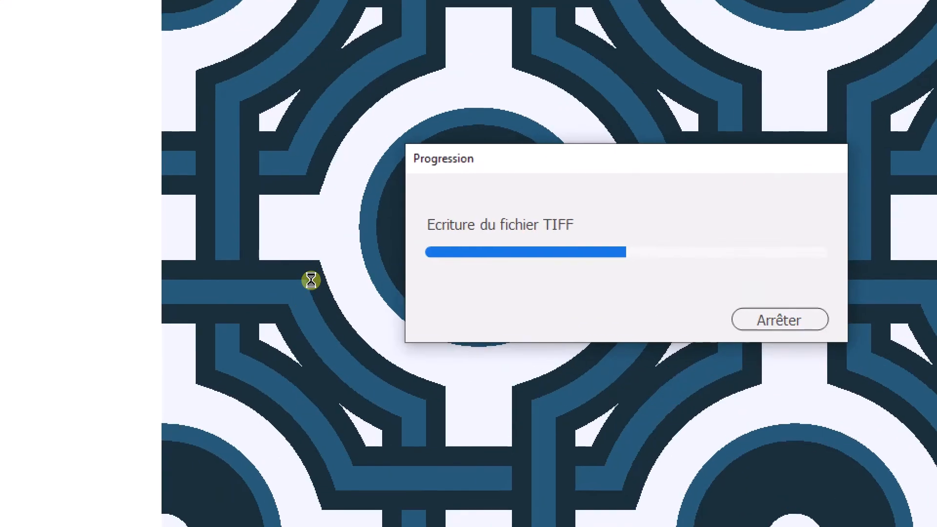
scroll(311, 281, "up", 1)
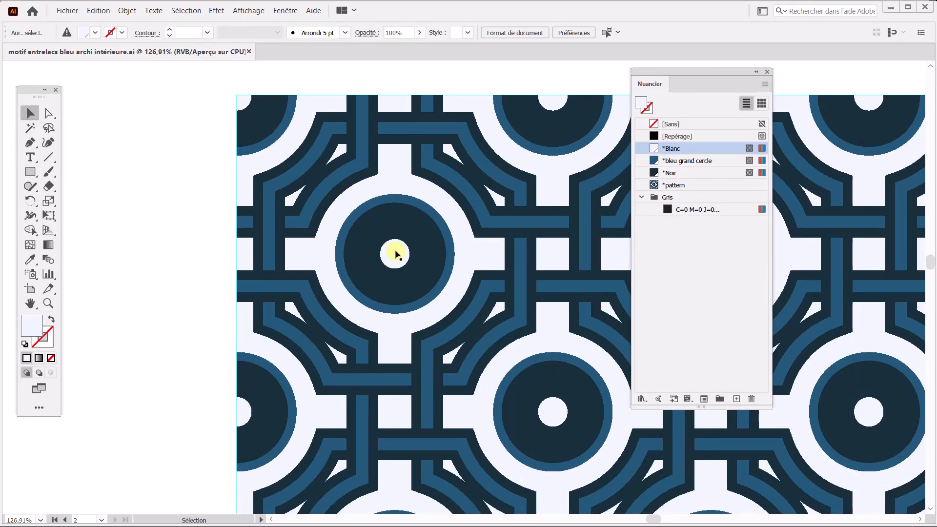
- Enable the "Illustration lissée" option in the general preferences
left_click(99, 11)
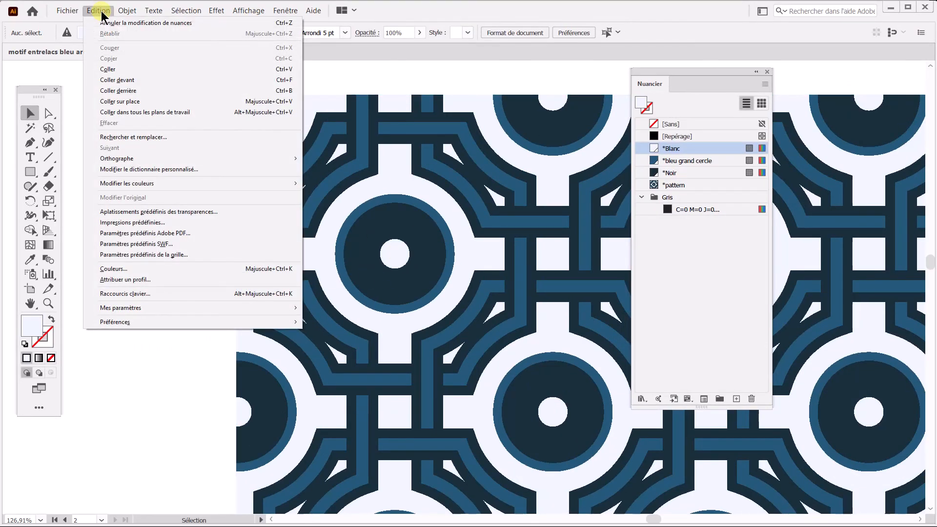
mouse_move(153, 323)
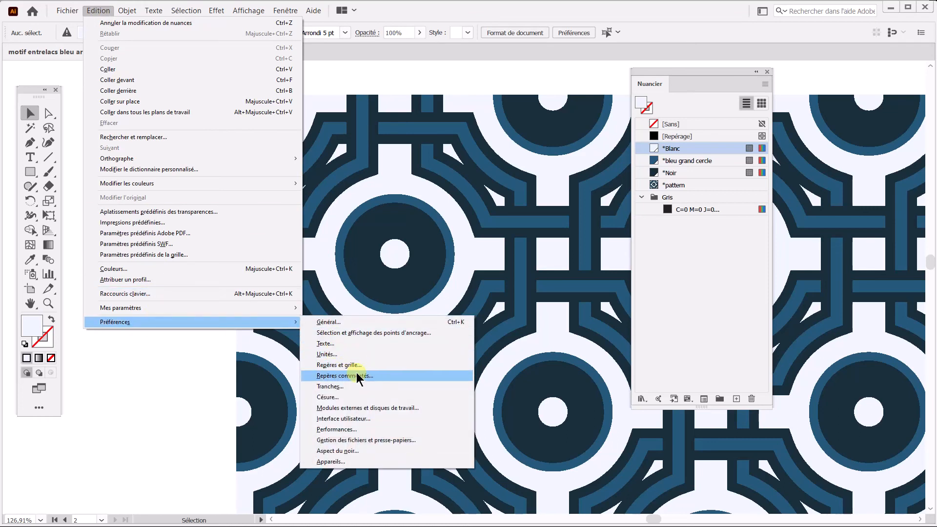
left_click(352, 322)
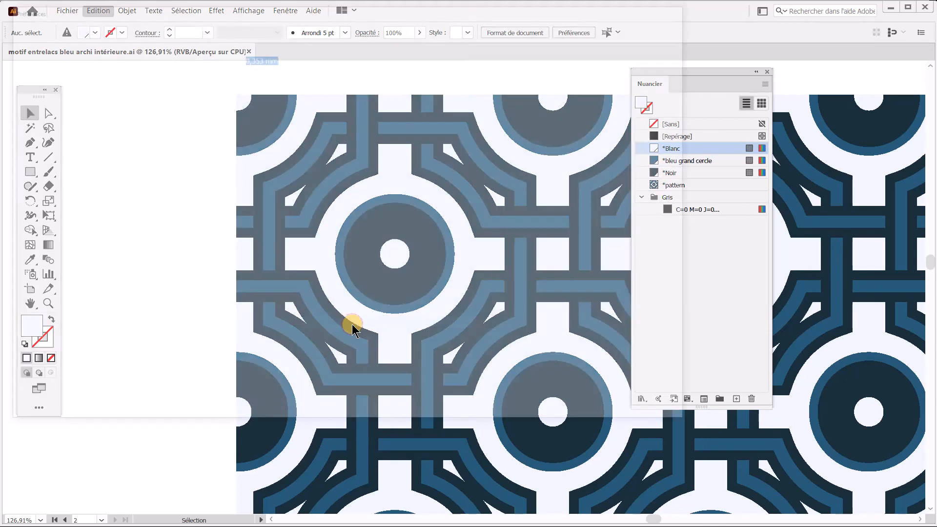
left_click(189, 186)
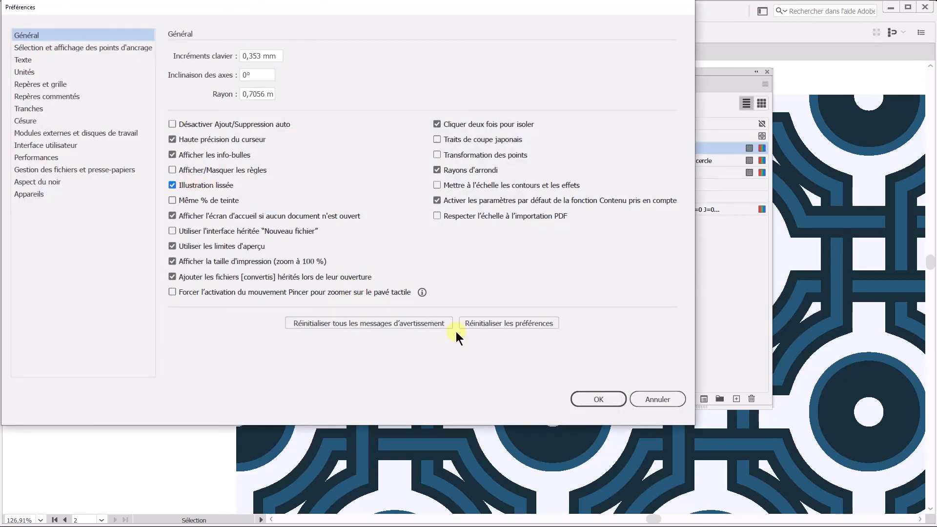
left_click(599, 398)
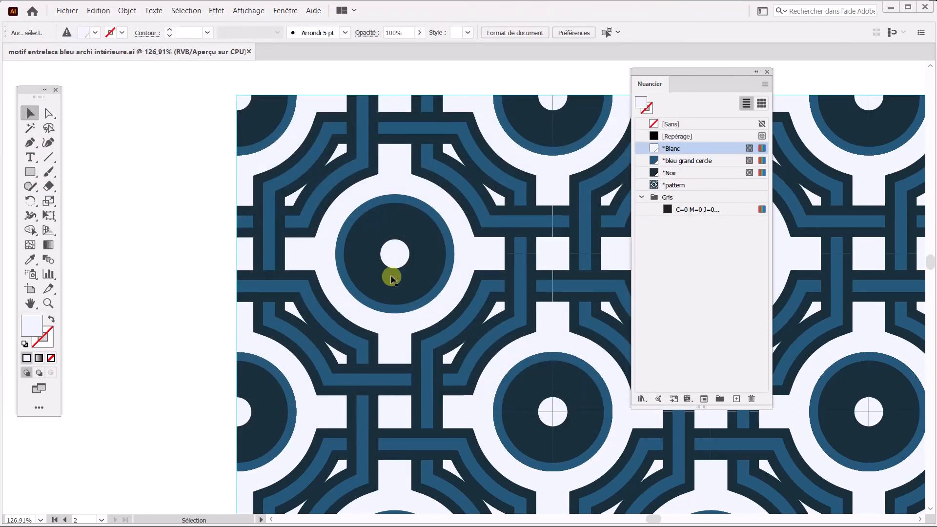
- Examine the joints between pattern tiles at magnifications up to 600%, then fit the whole patterned square in view
key("ctrl+plus")
key("ctrl+plus")
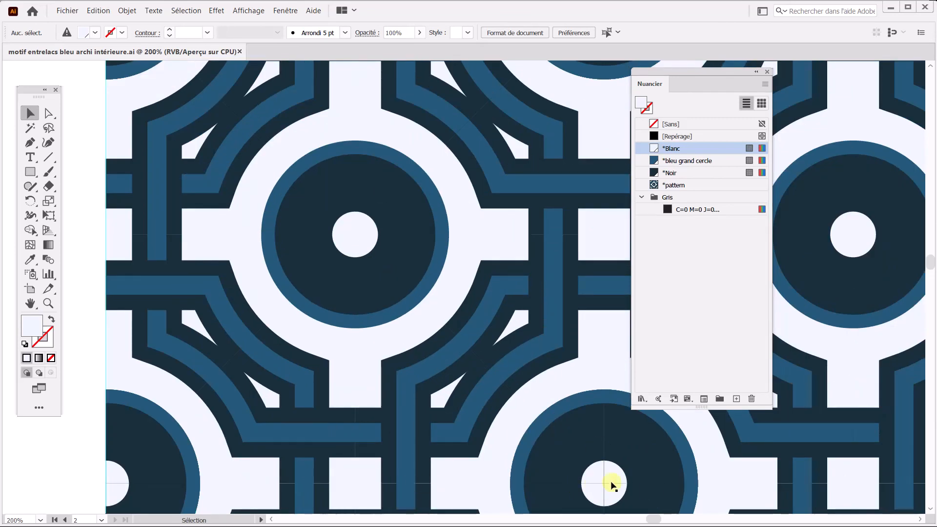
left_click_drag(602, 482, 387, 282)
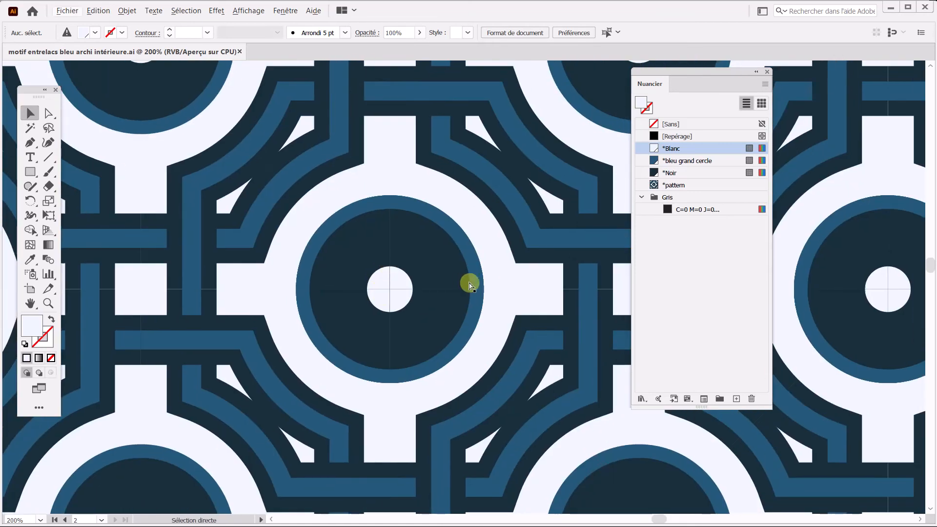
key("ctrl+plus")
key("ctrl+plus")
key("ctrl+plus")
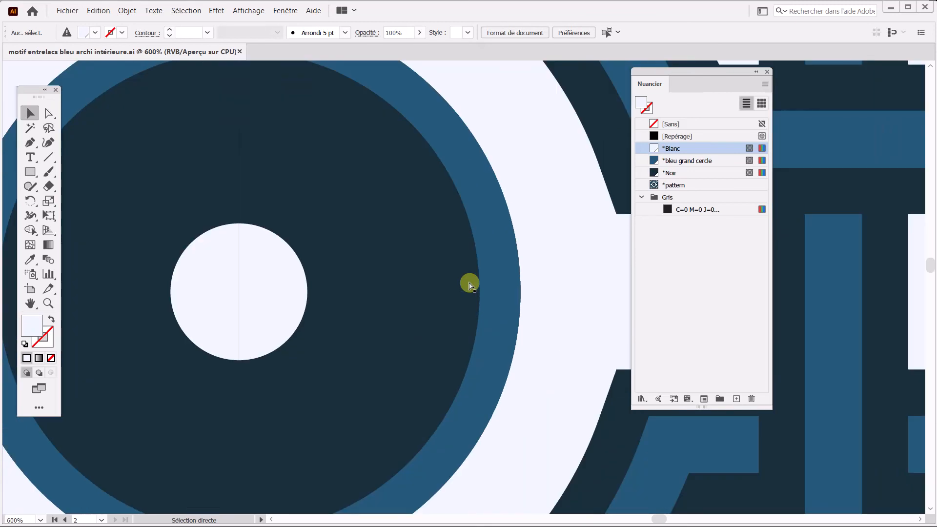
key("ctrl+minus")
key("ctrl+minus")
key("ctrl+minus")
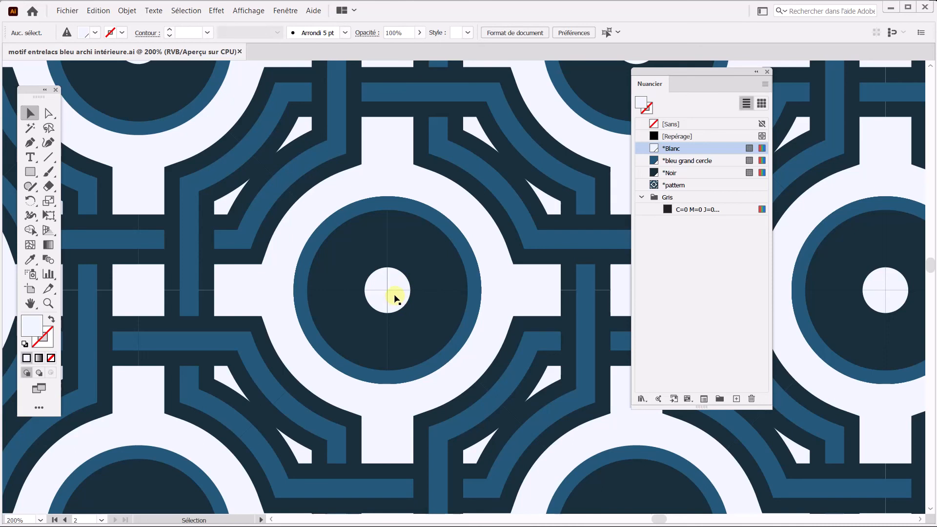
double_click(29, 304)
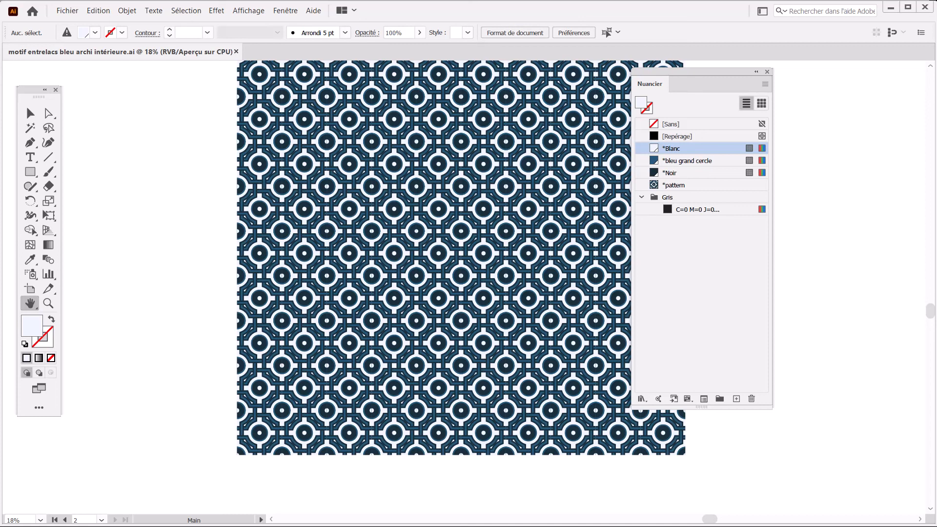
- Switch to XnView and inspect the exported TIFF up close for thin lines between the pattern tiles
left_click(281, 176)
left_click_drag(0, 210, 527, 2)
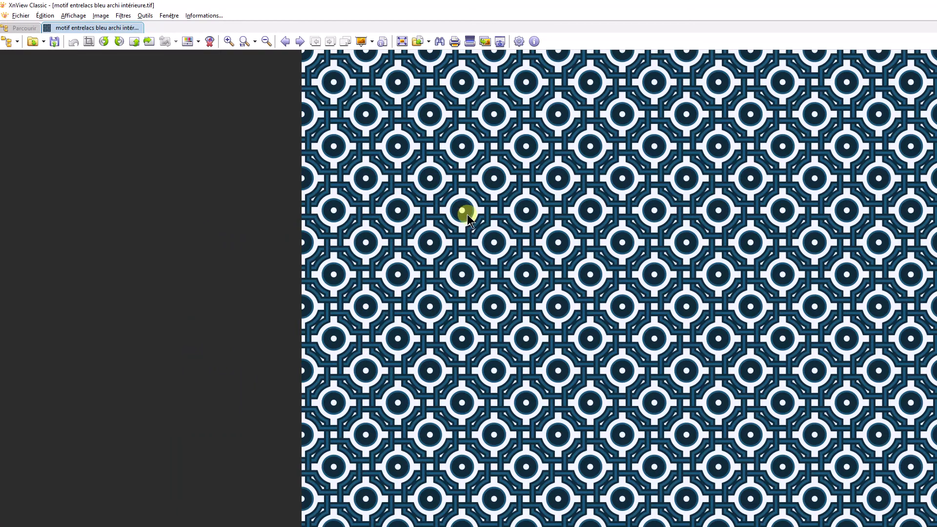
scroll(466, 216, "up", 1)
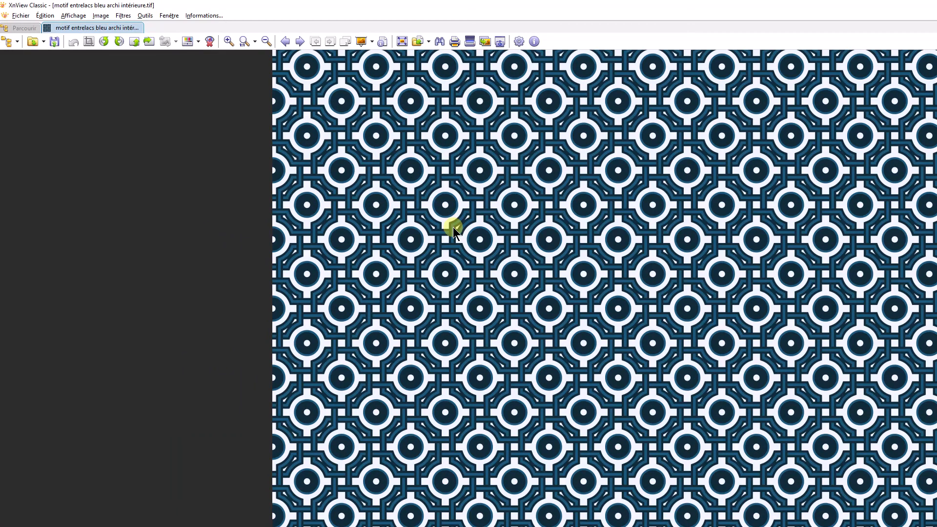
scroll(453, 227, "up", 2)
scroll(455, 247, "up", 1)
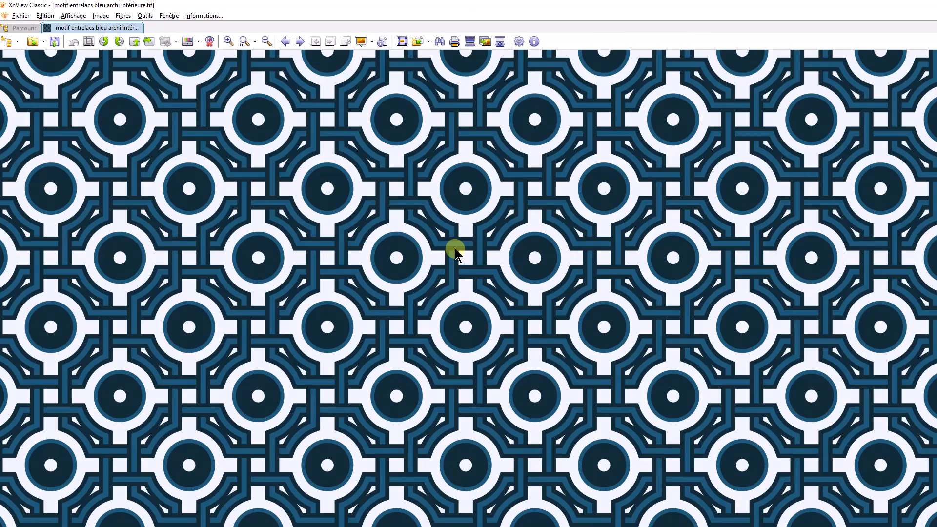
scroll(454, 248, "up", 1)
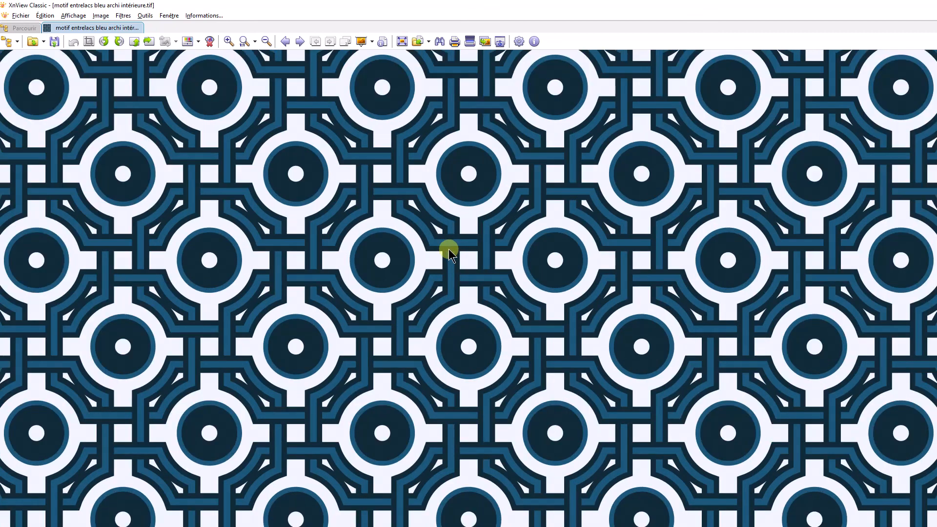
scroll(445, 253, "up", 1)
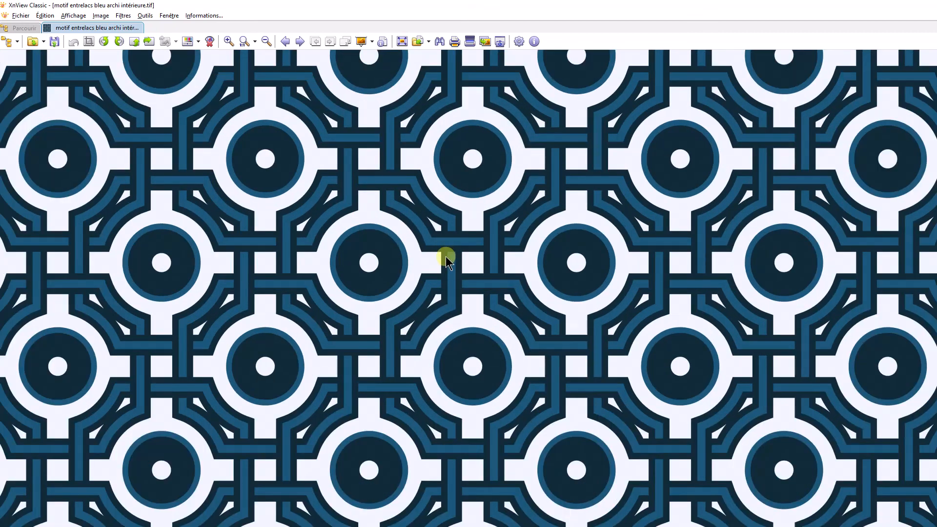
scroll(441, 276, "up", 1)
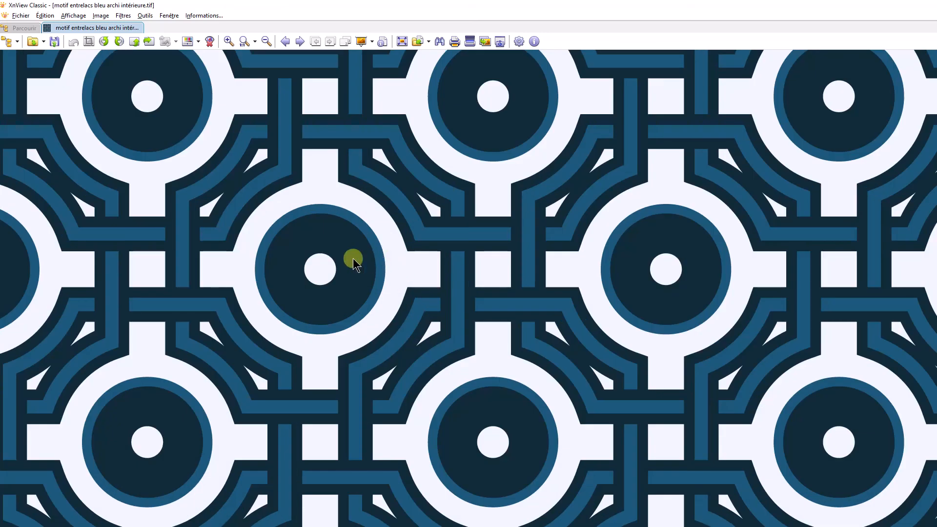
scroll(327, 342, "up", 1)
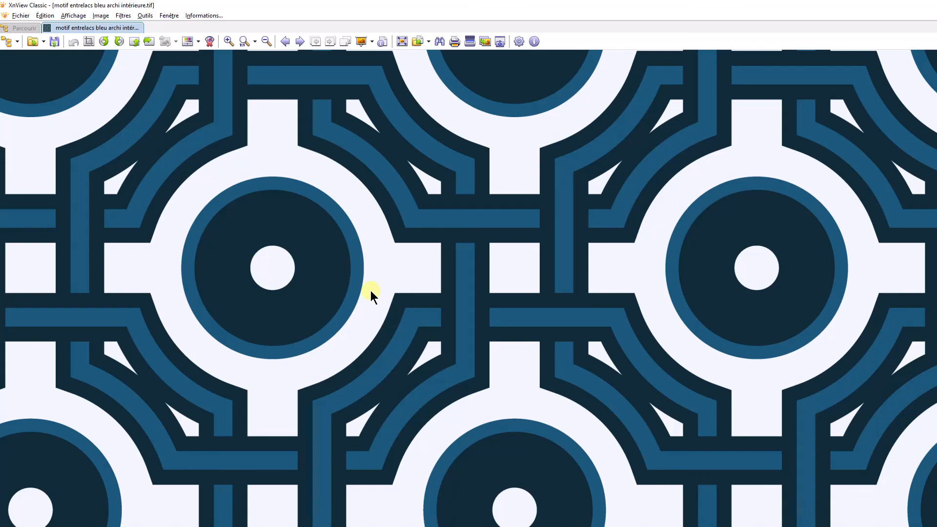
scroll(362, 288, "up", 1)
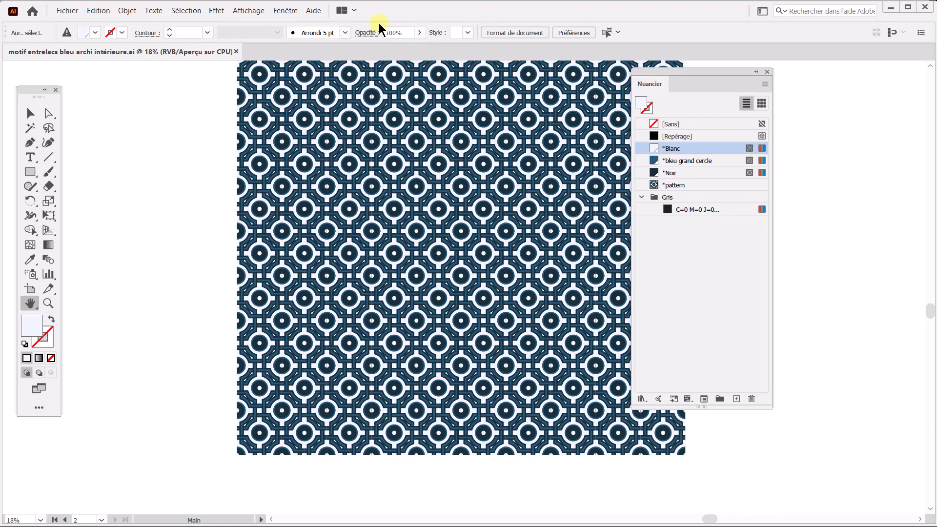
- Back in Illustrator, hide the "motif répété" layer and show the "branches", "cercles", "calque carré délimiteur" and "repères" layers
left_click(285, 10)
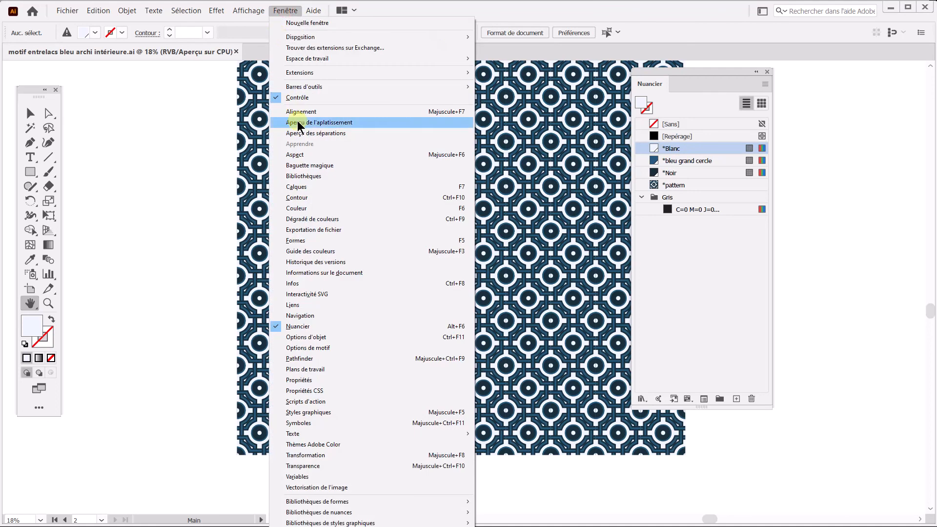
left_click(306, 188)
left_click_drag(620, 232, 667, 210)
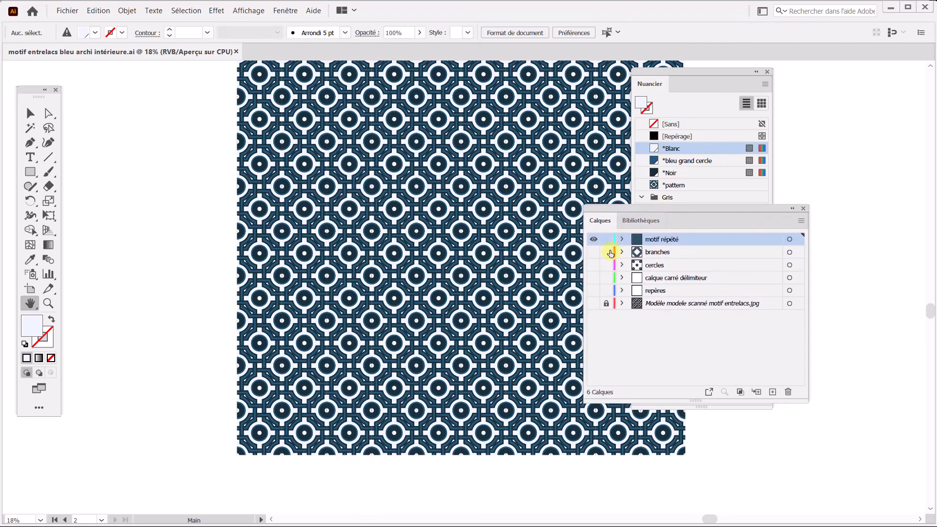
left_click(592, 239)
left_click_drag(593, 252, 594, 292)
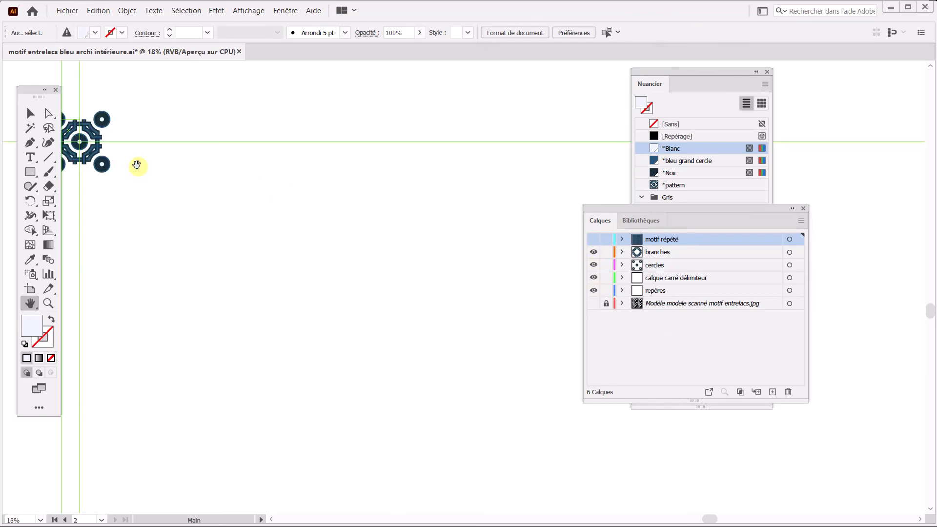
- Create a layer named "joints" with the layer colour Or
left_click_drag(138, 167, 348, 257)
left_click_drag(256, 177, 375, 270)
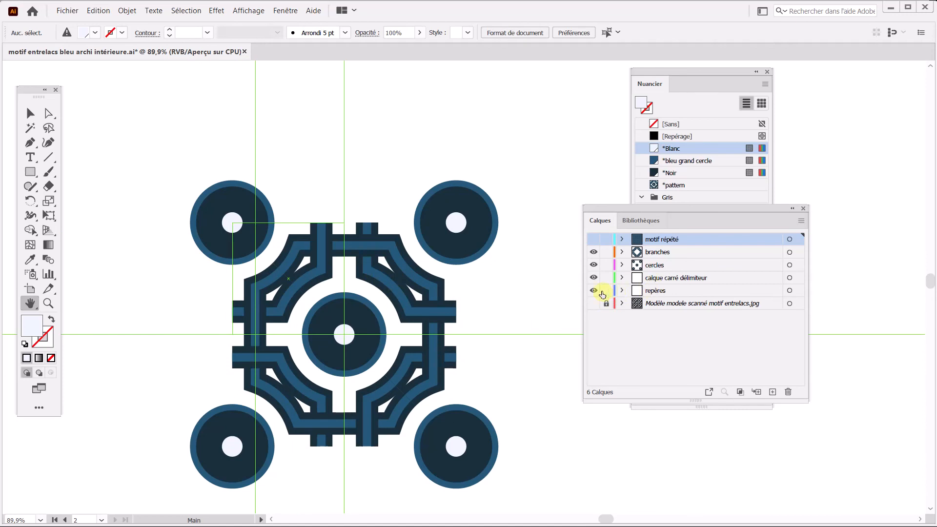
left_click(30, 171)
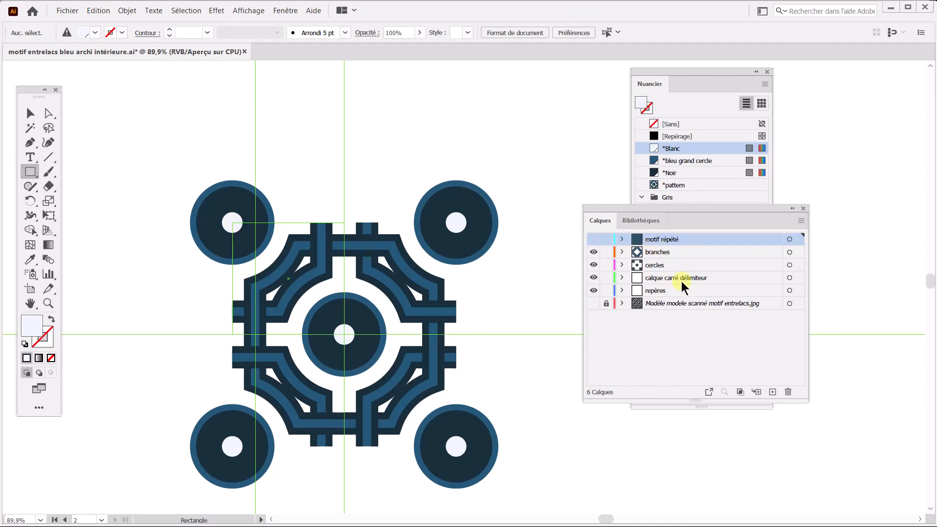
left_click(772, 393, "alt")
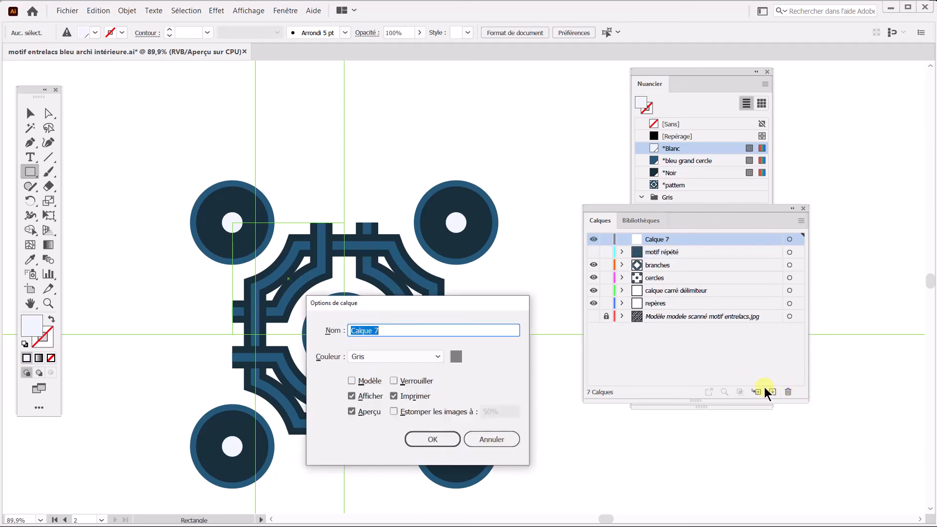
type("jo")
left_click(408, 357)
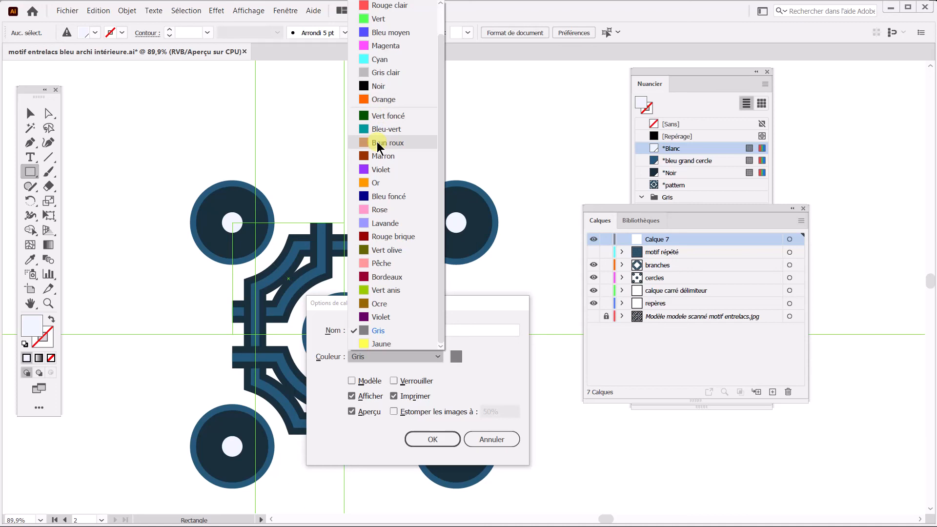
left_click(376, 183)
left_click(433, 439)
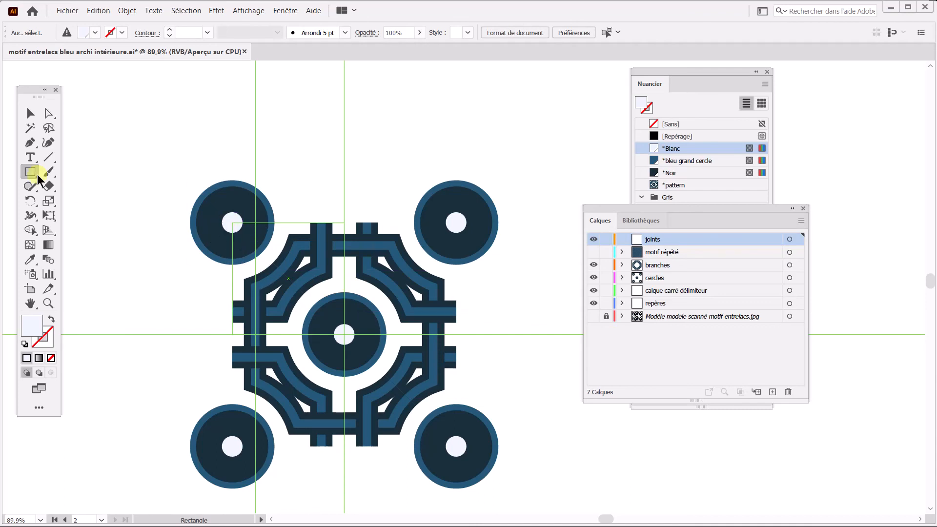
- Draw a 120 × 120 mm square from the centre of the motif's upper-left circle, with the default stroke and no fill
left_click(233, 223)
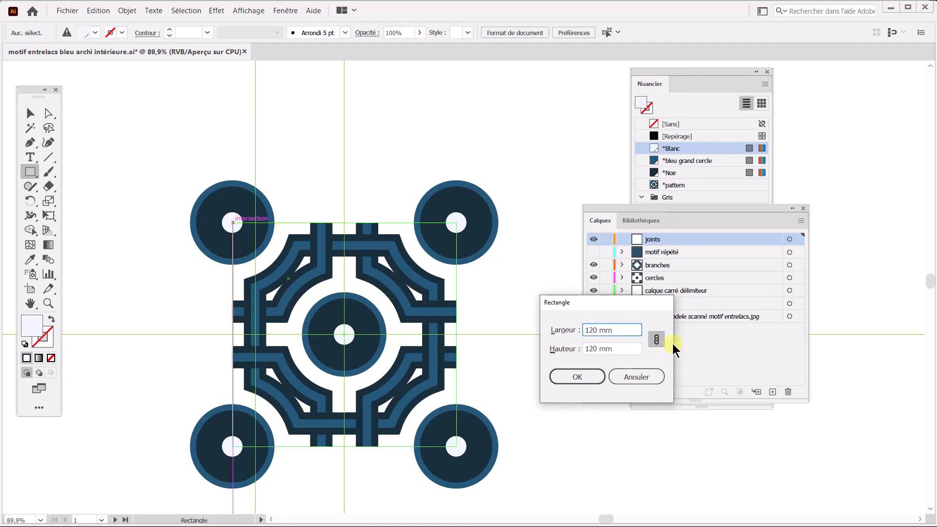
left_click(581, 376)
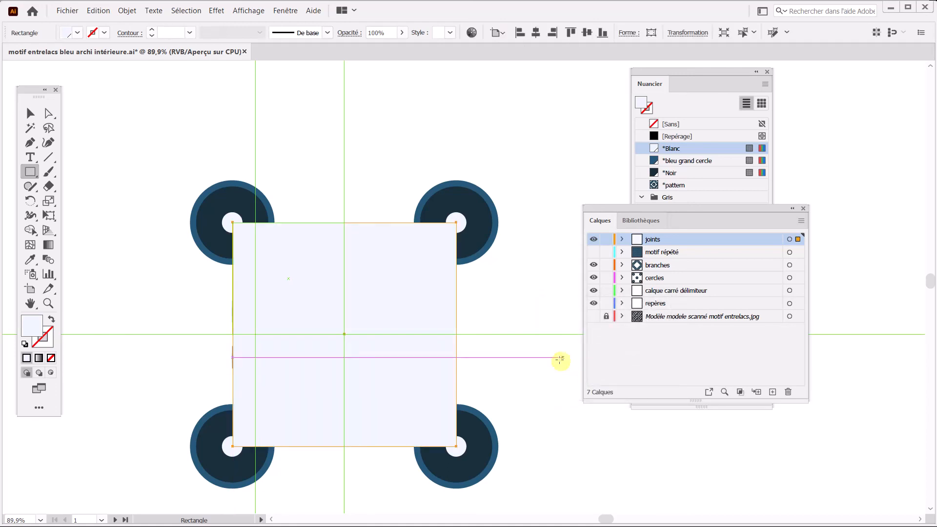
left_click(24, 344)
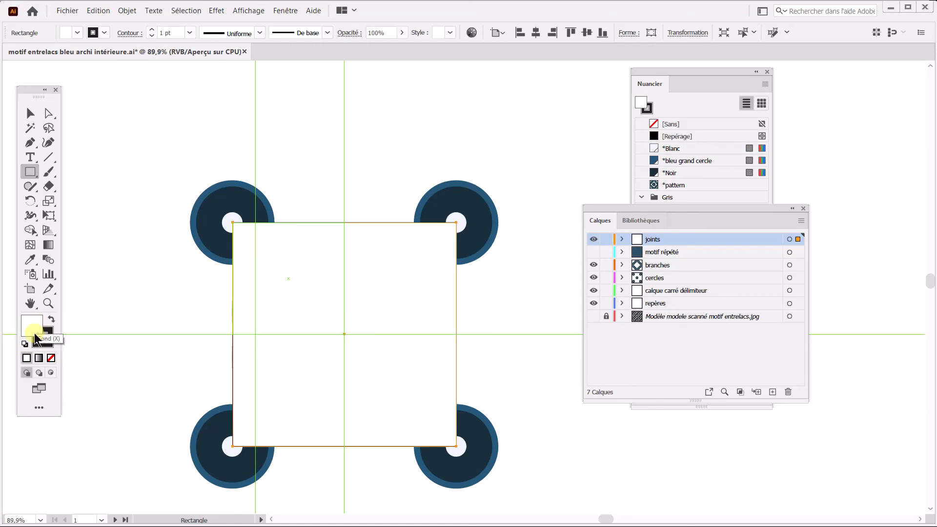
left_click(51, 358)
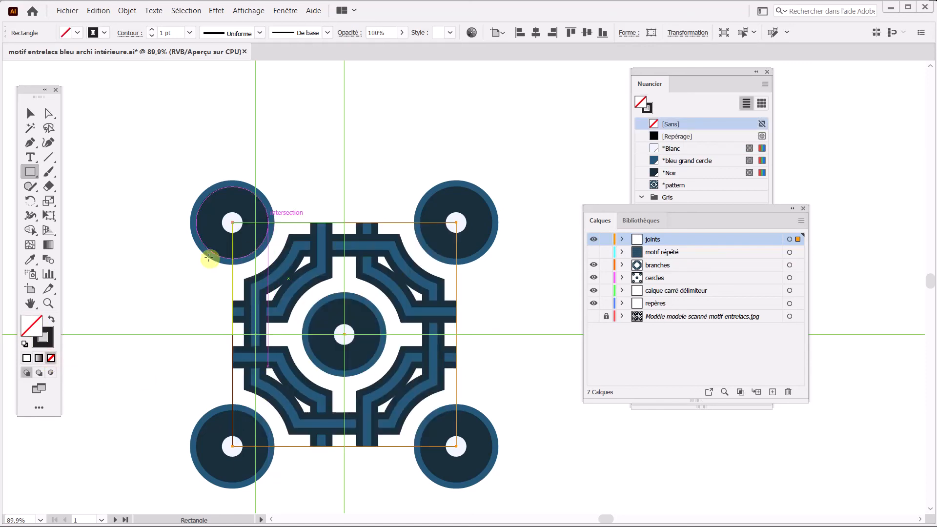
- Switch the square's stroke colour to grayscale and set it to 30% black
left_click(50, 343)
left_click(50, 343)
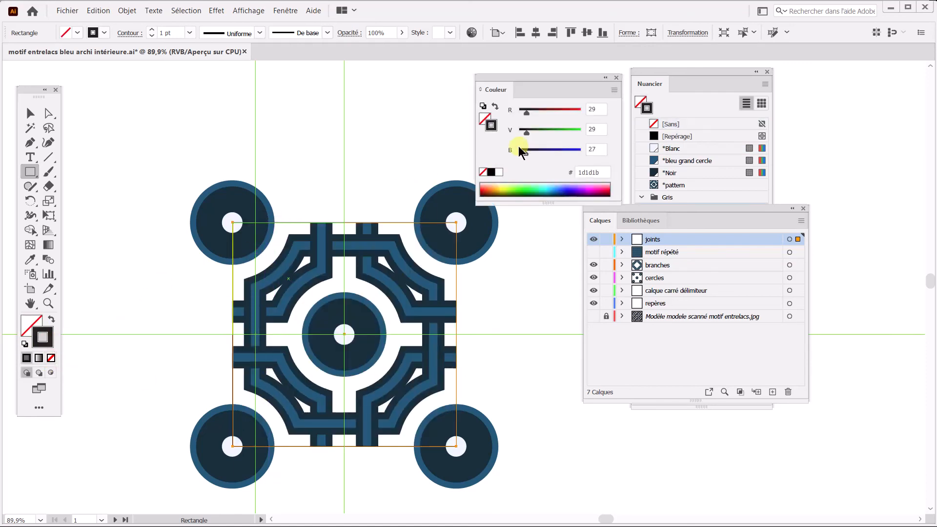
left_click(535, 188, "shift")
left_click(535, 187, "shift")
left_click(535, 188, "shift")
left_click(534, 190, "shift")
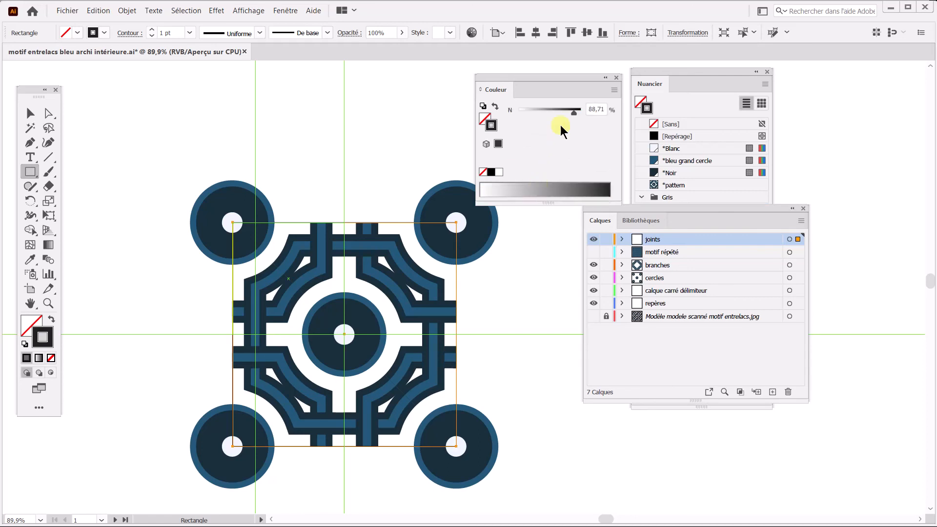
left_click(605, 108)
type("30")
key("Return")
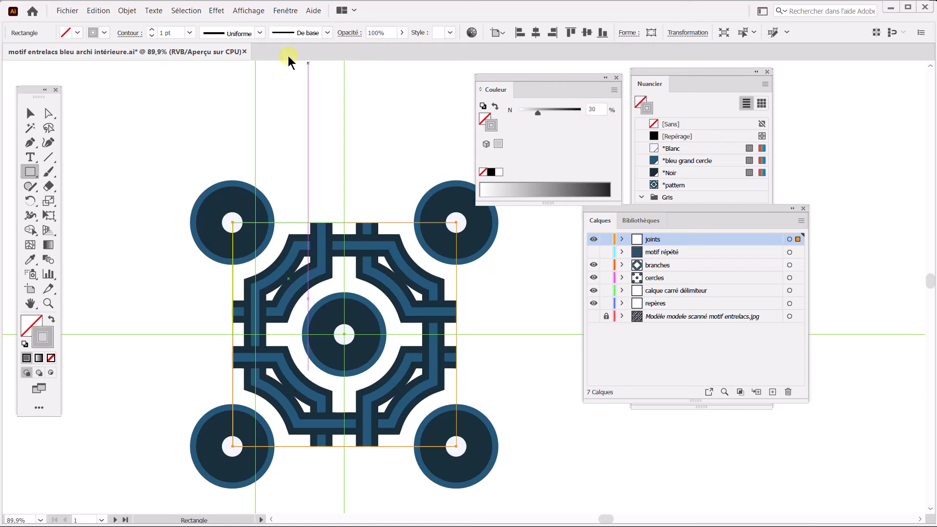
- Set the square's stroke weight to 0,25 pt and deselect it
left_click(188, 33)
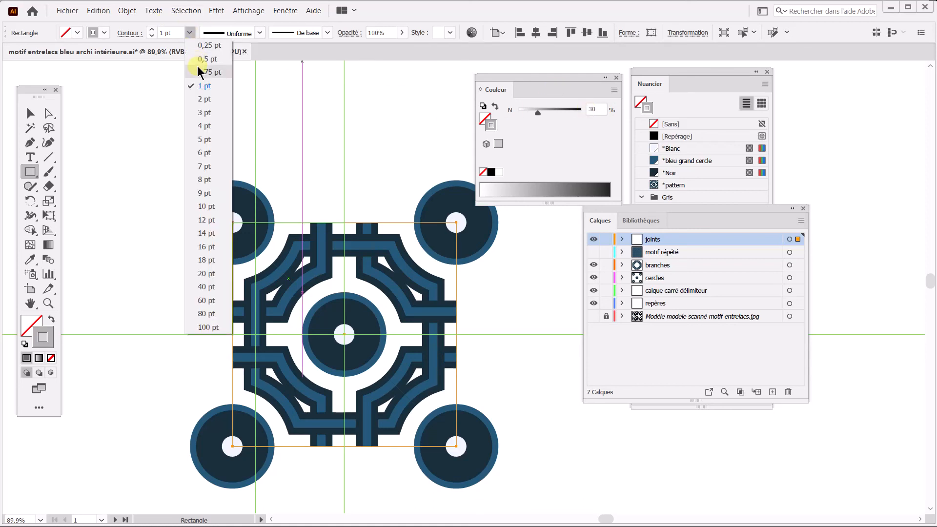
left_click(201, 47)
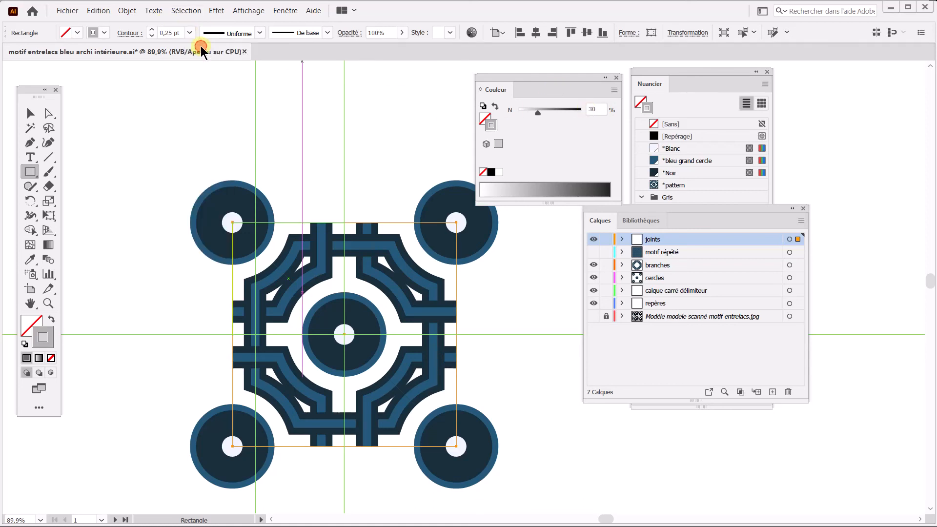
left_click(30, 114)
left_click(162, 121)
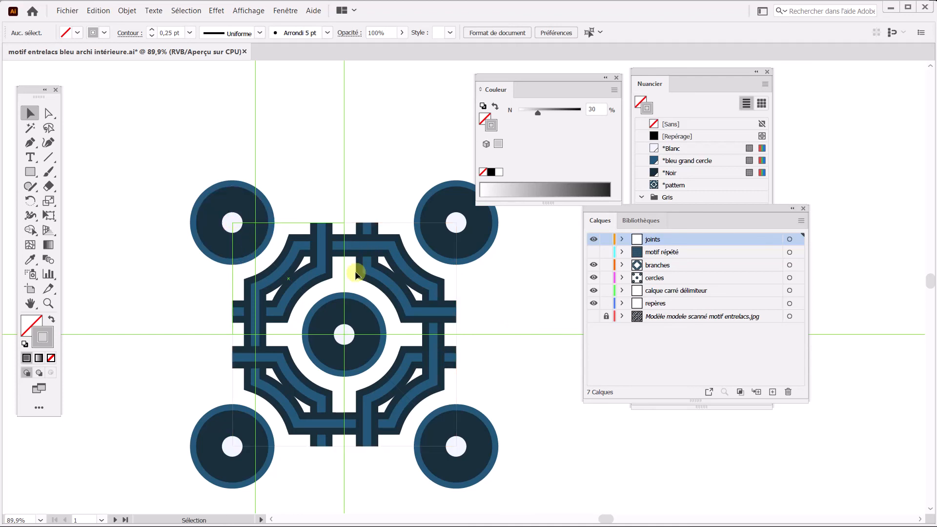
- Resize the joint square to 60 mm with linked proportions, keeping its upper-left corner fixed
left_click(459, 332)
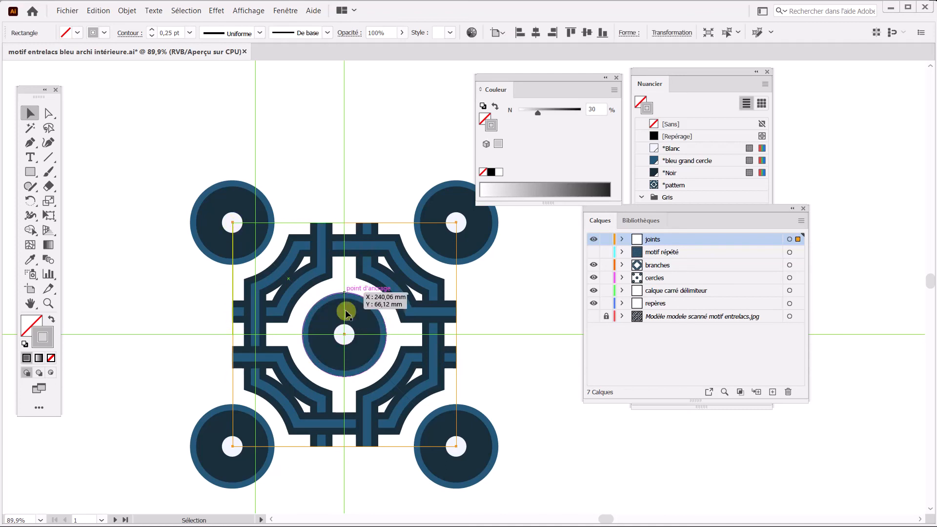
left_click(671, 32)
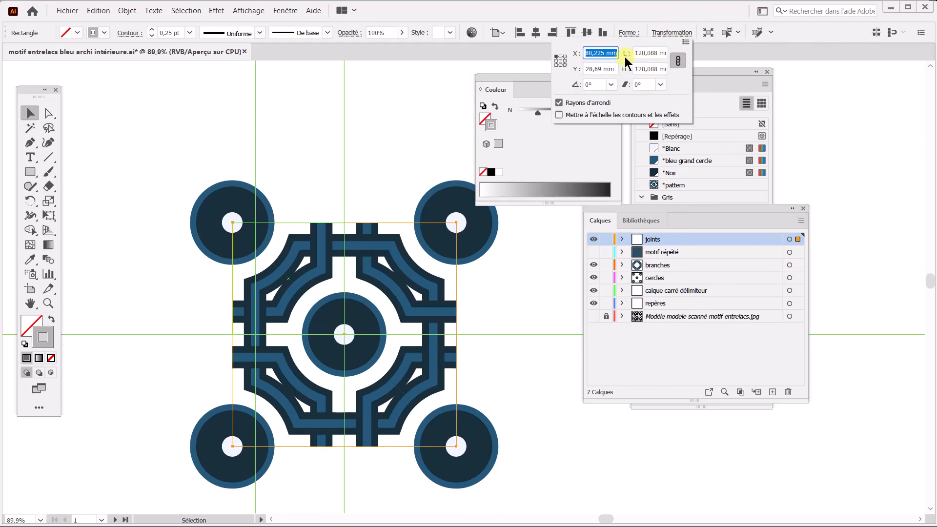
left_click(677, 61)
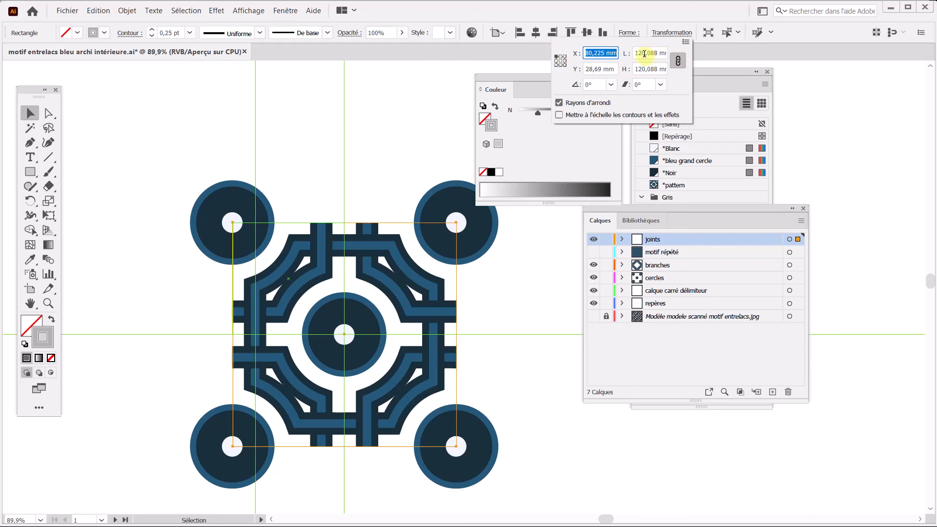
left_click_drag(636, 53, 708, 45)
type("60")
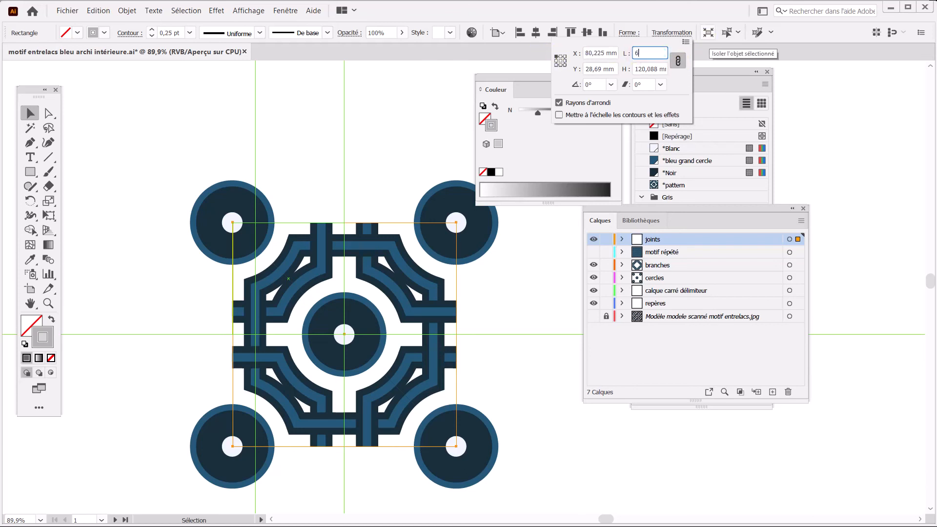
key("Return")
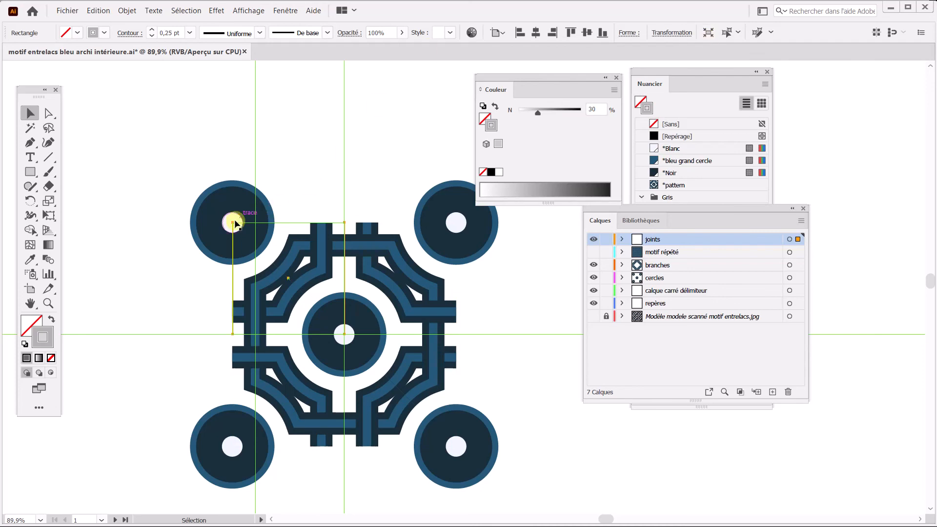
- Duplicate the 60 mm square into the motif's upper-right and lower-left quadrants
left_click_drag(234, 224, 345, 223)
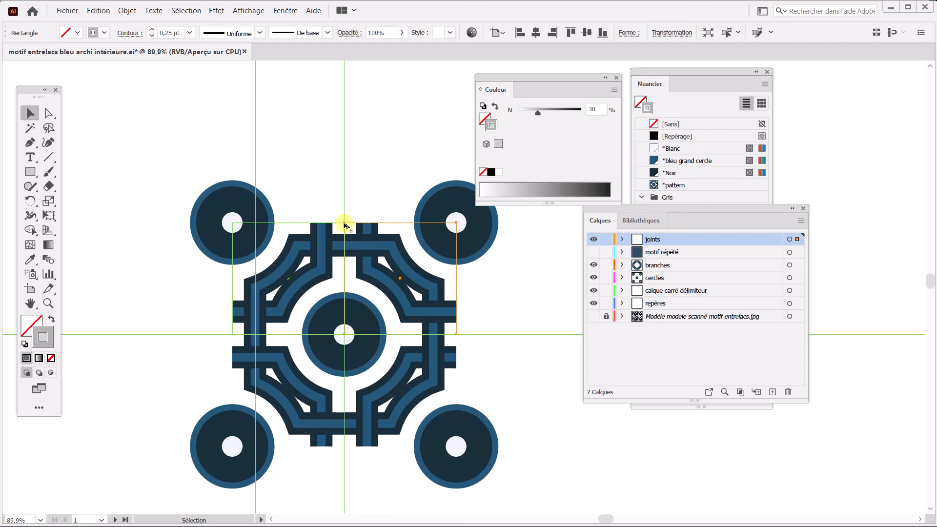
left_click_drag(344, 225, 235, 336)
left_click(207, 305)
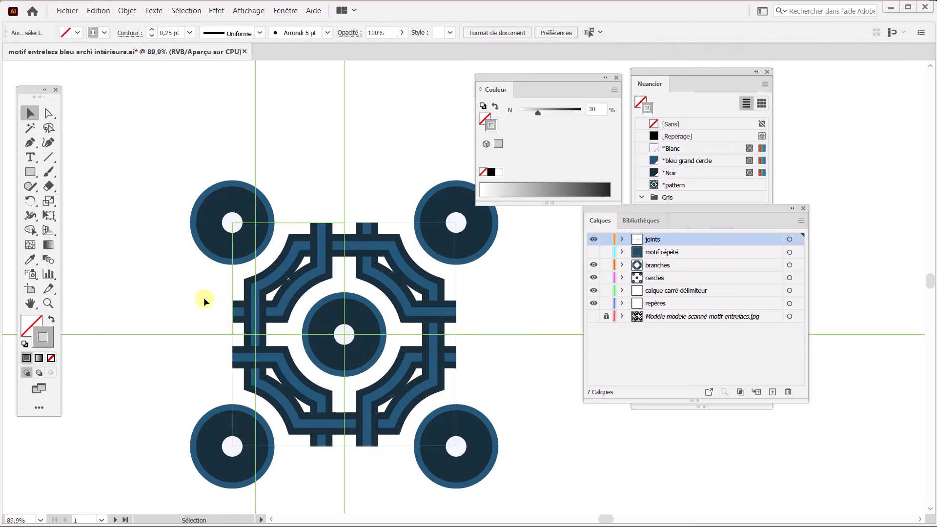
- Hide the "repères" layer and move the "joints" layer just below "motif répété"
key("a")
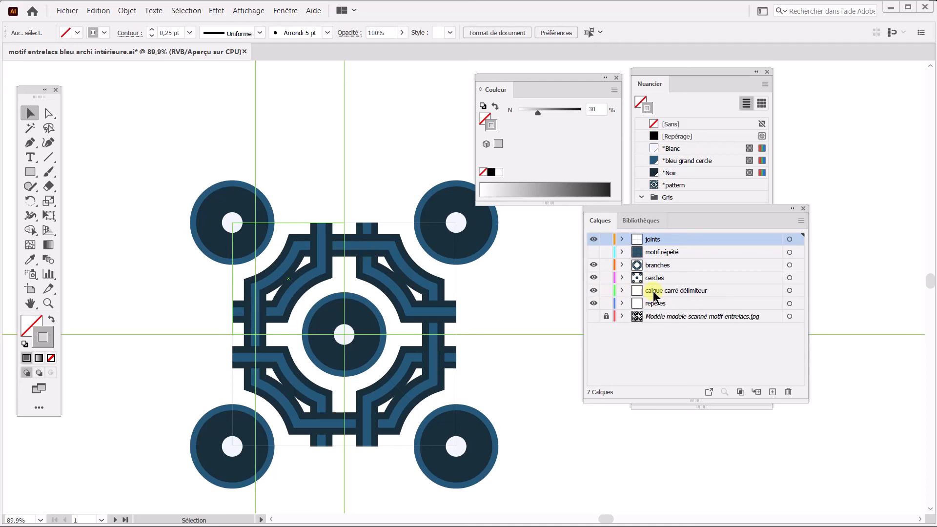
left_click(594, 303)
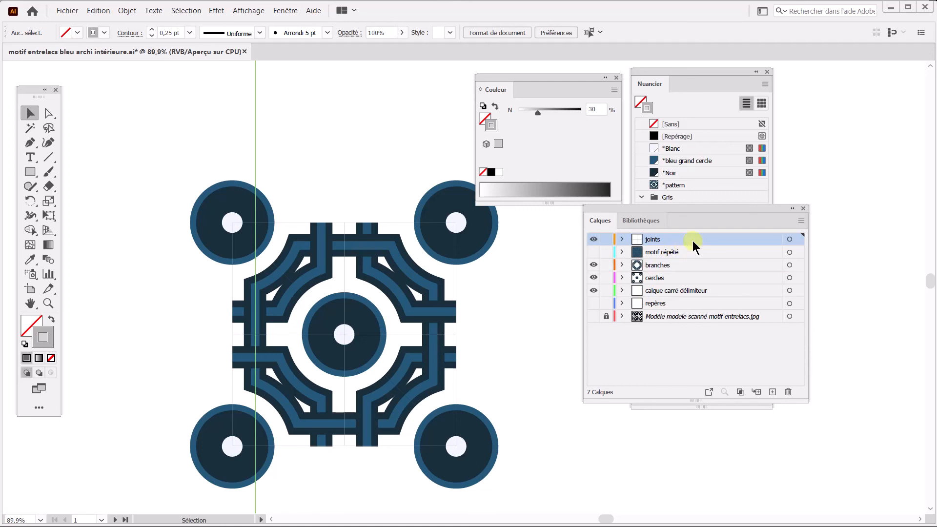
left_click_drag(694, 239, 698, 255)
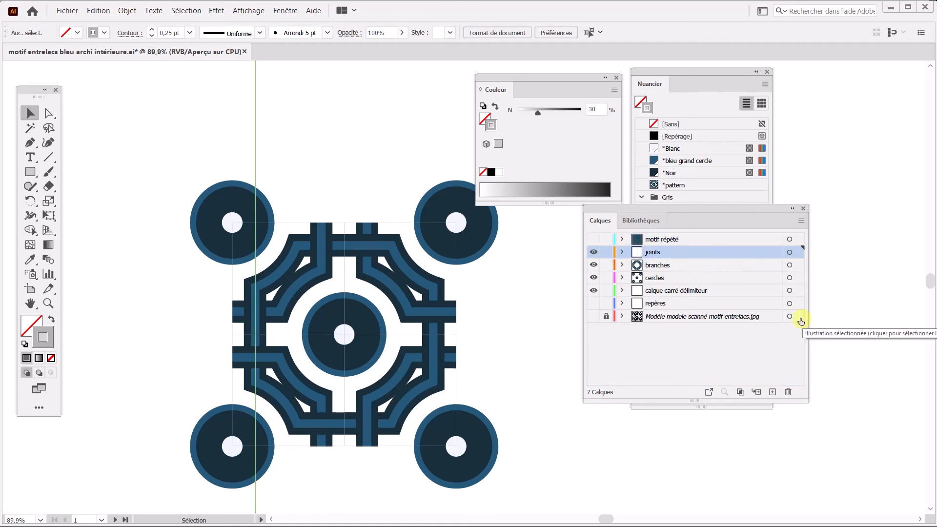
- Add the whole motif with its joint squares to the swatches as a new pattern, and clear the view of the swatch list
left_click_drag(155, 159, 549, 493)
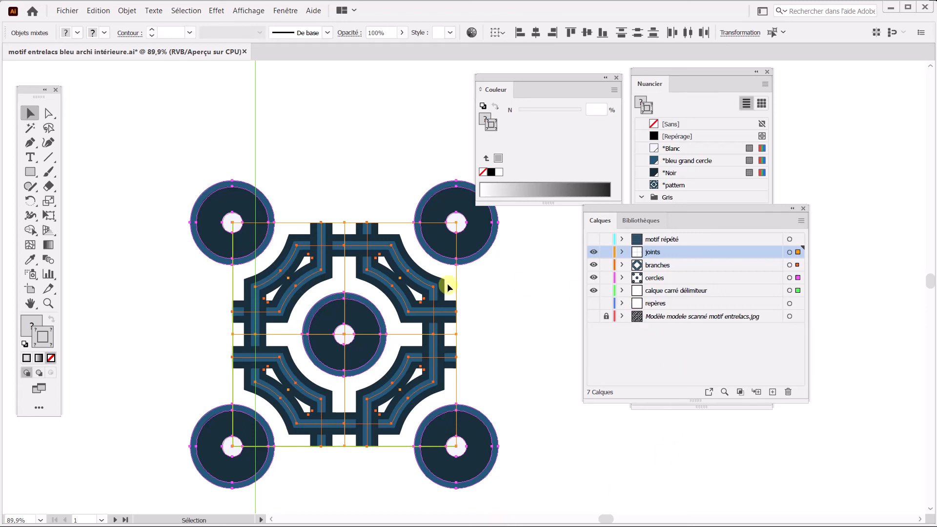
left_click_drag(474, 230, 670, 195)
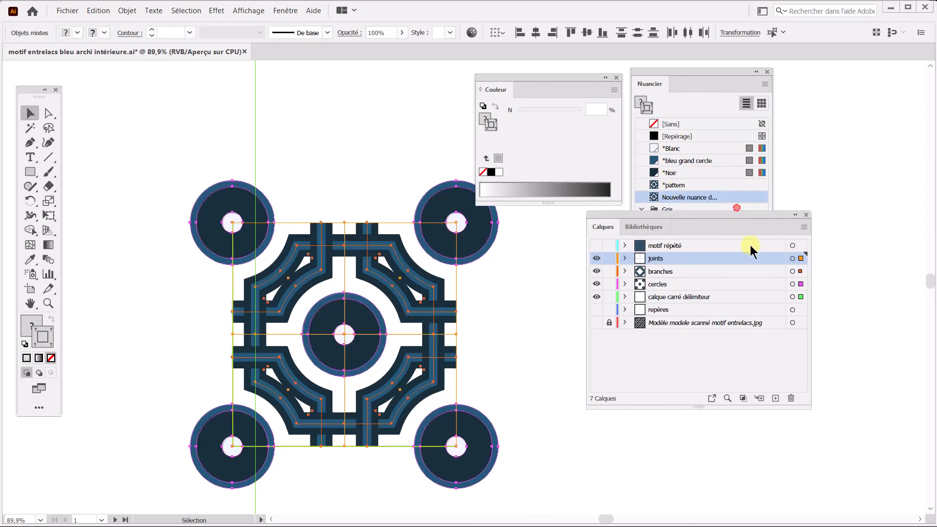
left_click_drag(737, 207, 828, 306)
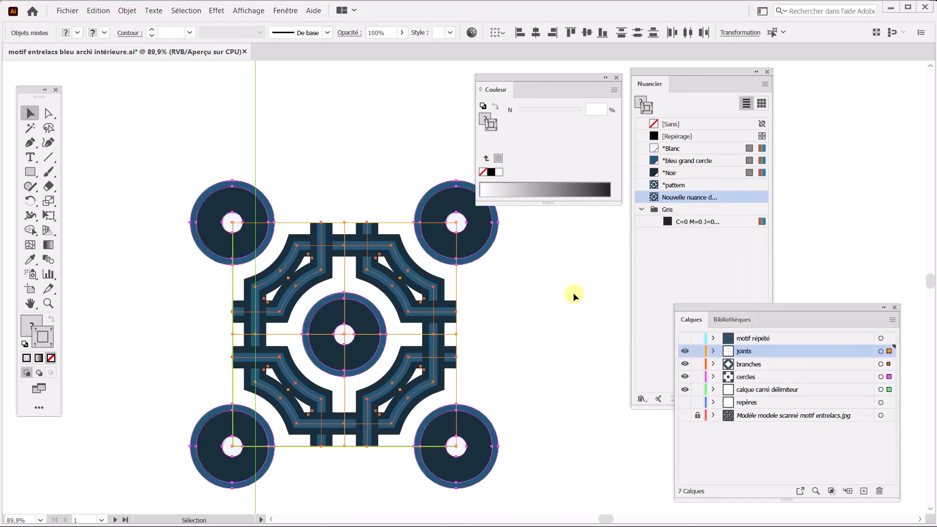
left_click(552, 294)
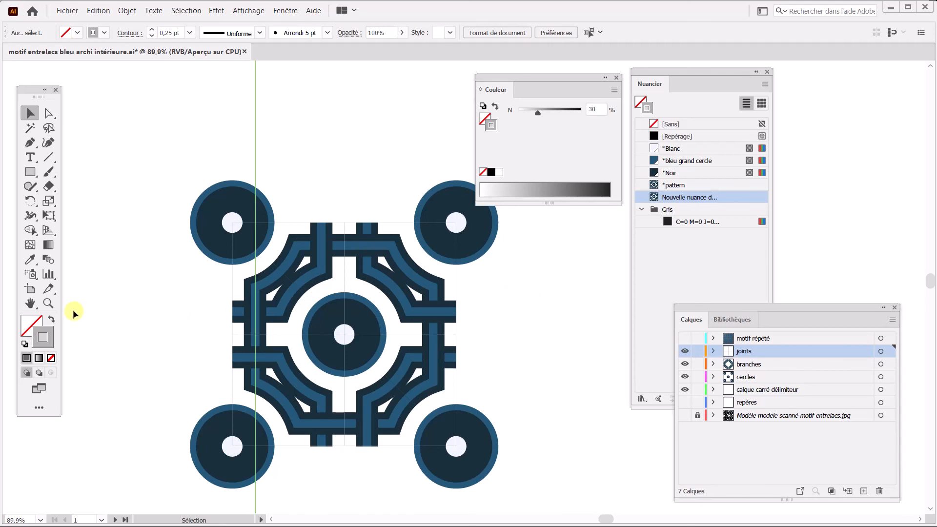
- Turn on the display of the artboards around the motif
double_click(32, 305)
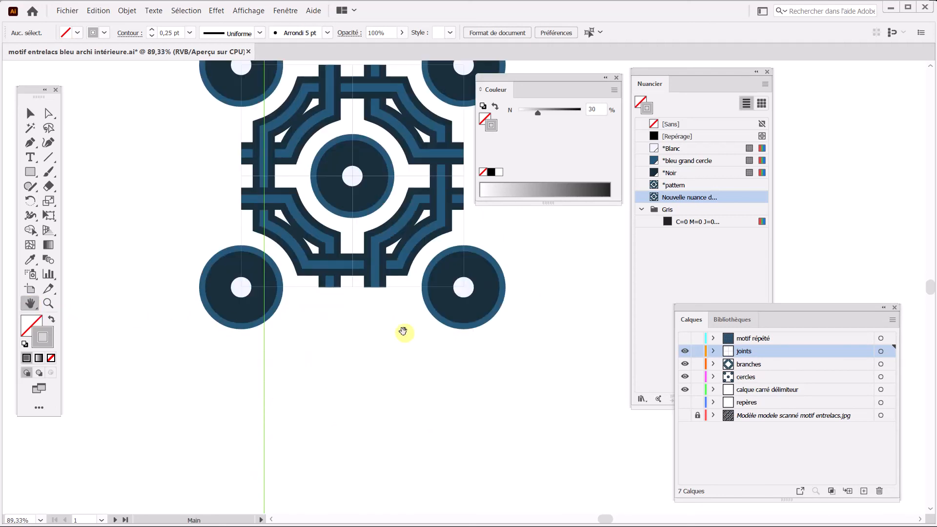
scroll(505, 332, "down", 2)
scroll(505, 333, "down", 1)
left_click_drag(537, 362, 309, 309)
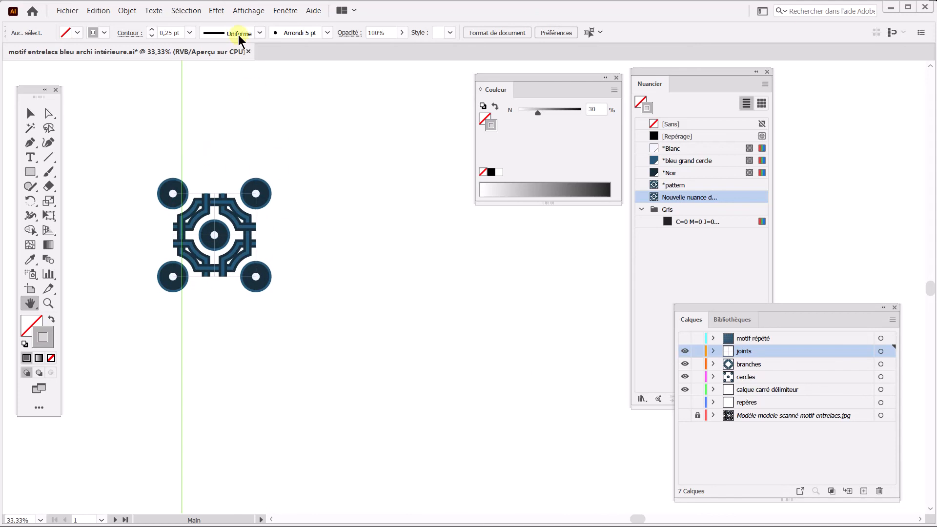
left_click(251, 12)
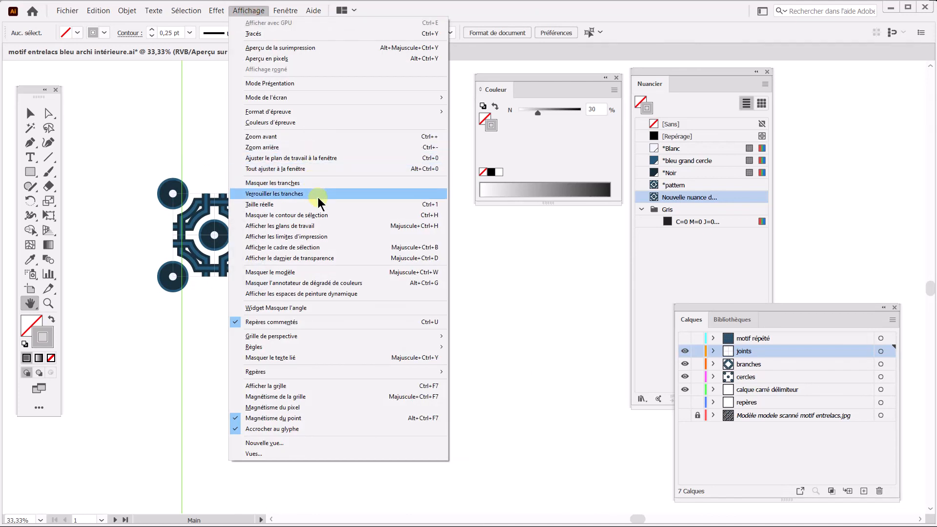
left_click(326, 226)
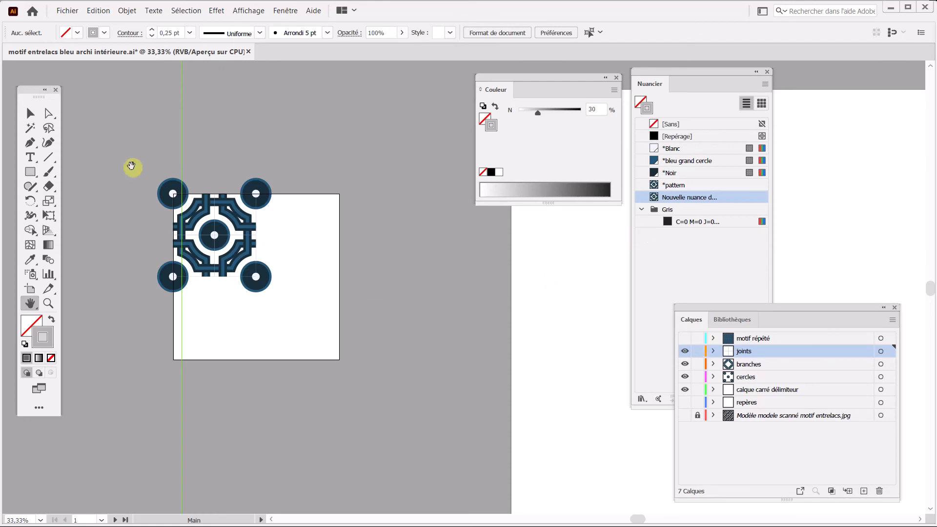
- Make the "motif répété" layer visible with the large patterned square in view
left_click_drag(427, 284, 117, 270)
left_click_drag(262, 266, 179, 281)
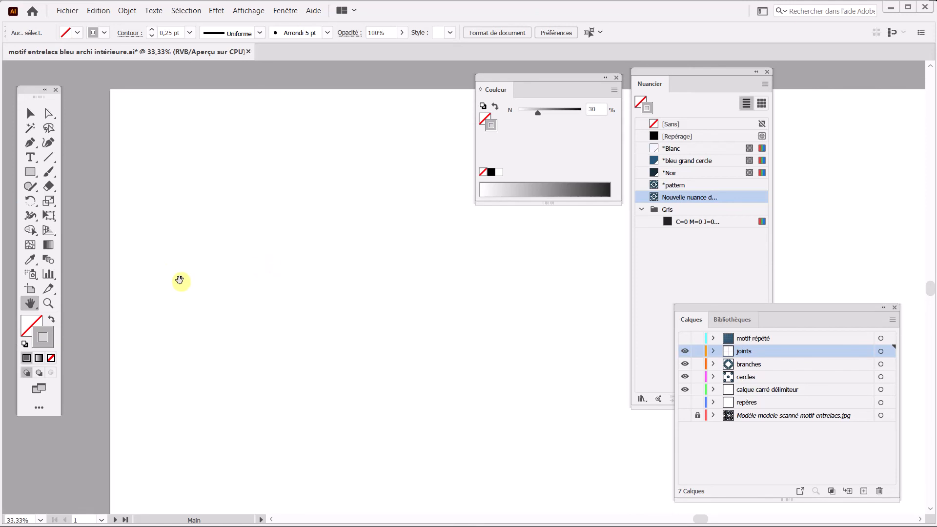
scroll(222, 309, "down", 4)
left_click_drag(409, 343, 176, 278)
left_click(685, 338)
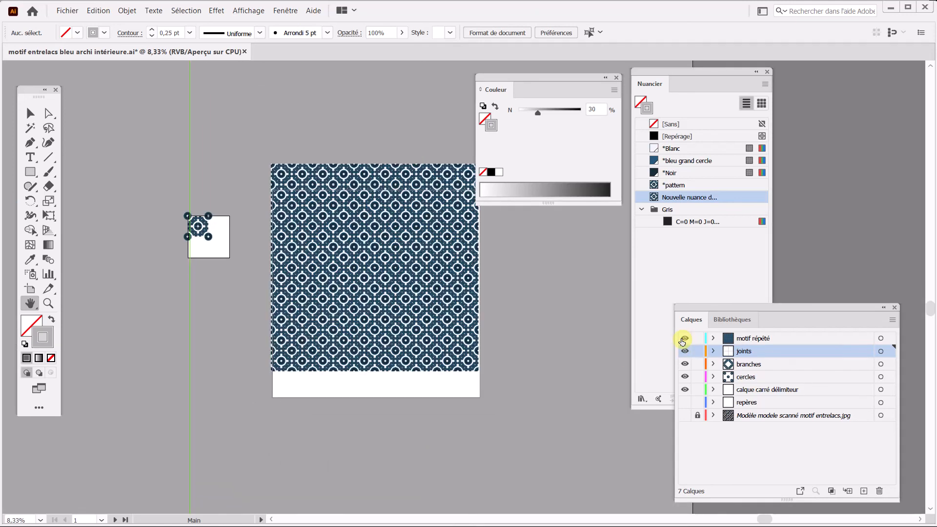
- Move the large patterned square so it fits exactly over the 1200 × 1200 mm artboard "Plan de travail 2"
left_click(31, 114)
left_click_drag(362, 180, 384, 228)
left_click_drag(296, 216, 273, 190)
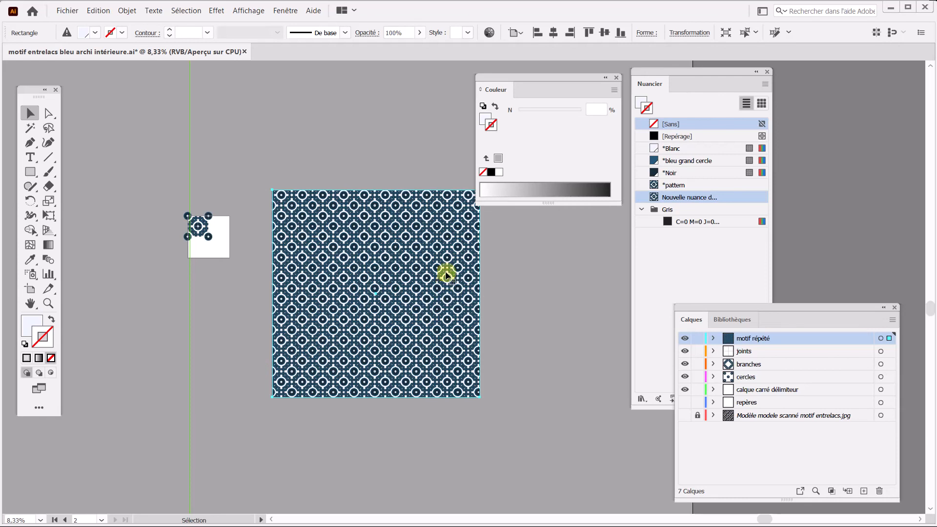
- Try to duplicate "Plan de travail 2" with its patterned square to the right of the original
left_click(27, 287)
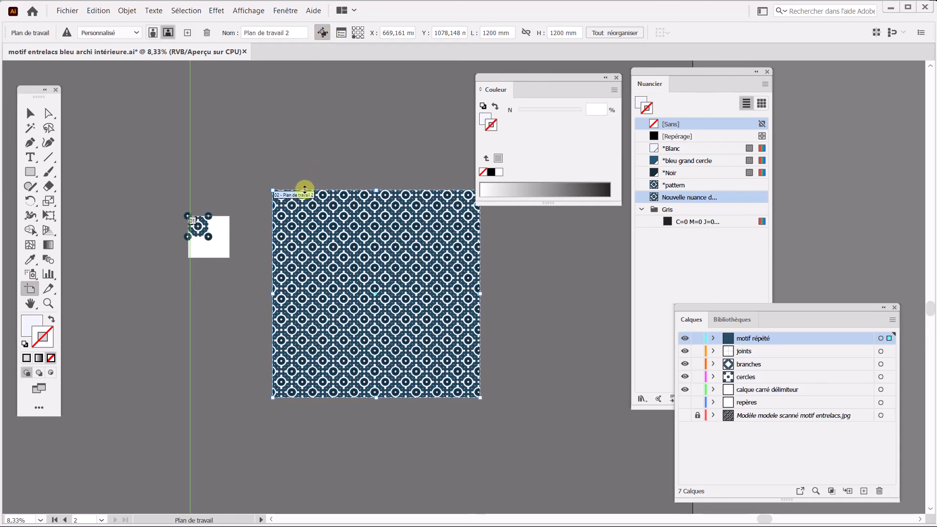
left_click_drag(497, 79, 811, 162)
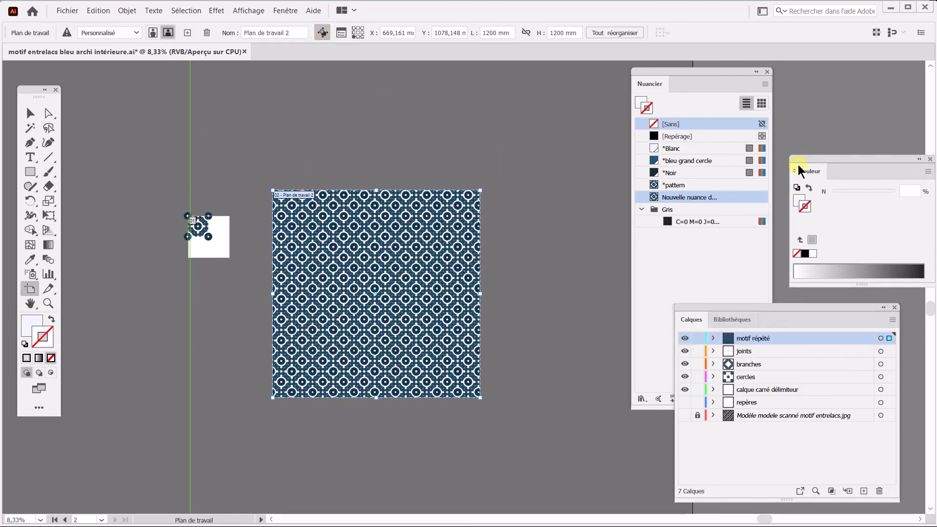
left_click_drag(299, 216, 536, 225)
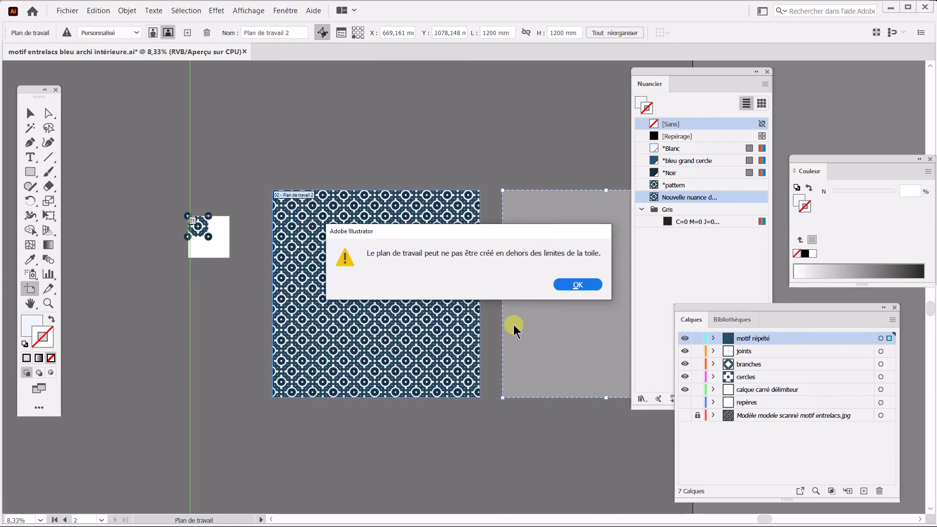
left_click(570, 284)
- Duplicate "Plan de travail 2" with its patterned square directly below the original artboard
left_click_drag(503, 315, 455, 212)
left_click_drag(263, 135, 240, 337)
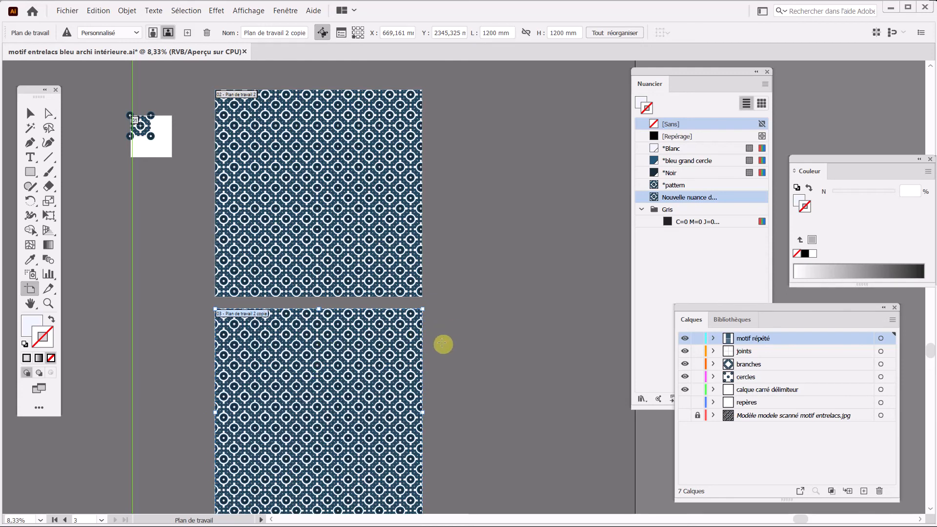
scroll(509, 313, "down", 3)
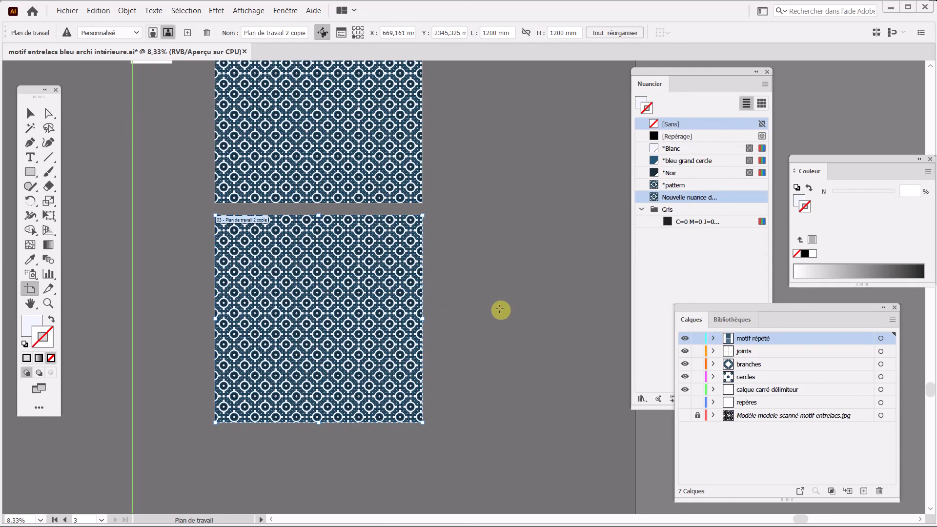
- Try to fill the duplicated lower square with the swatch "Nouvelle nuance de motif 1" and leave it without a stroke
left_click(30, 115)
left_click(218, 240)
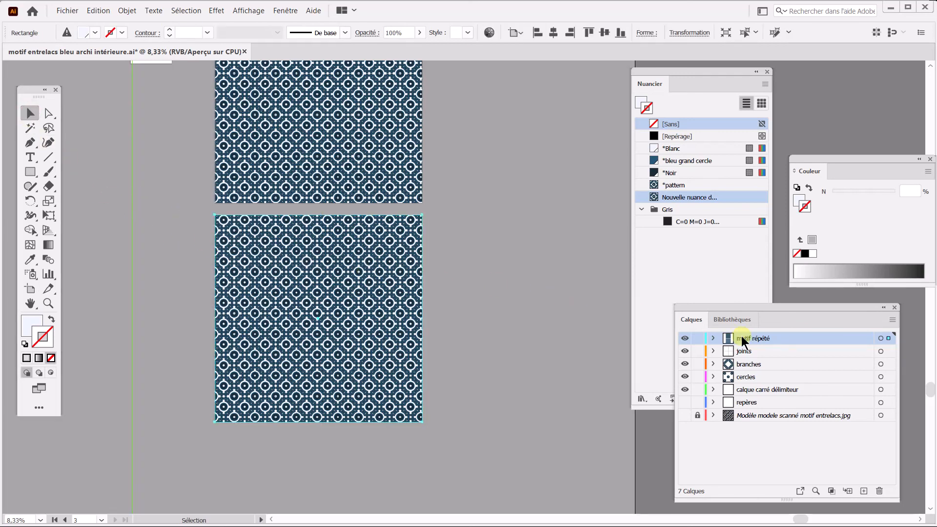
left_click(682, 198)
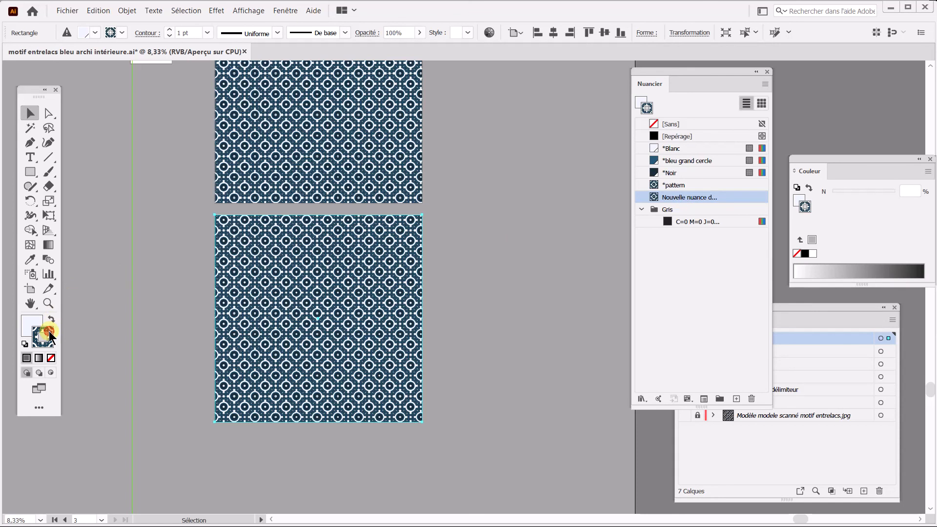
left_click(51, 358)
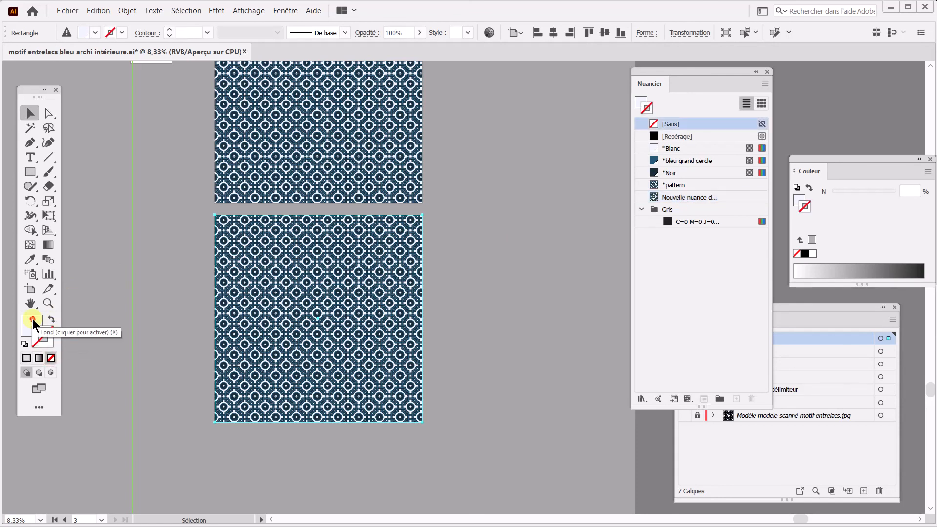
left_click(37, 318)
left_click(672, 198)
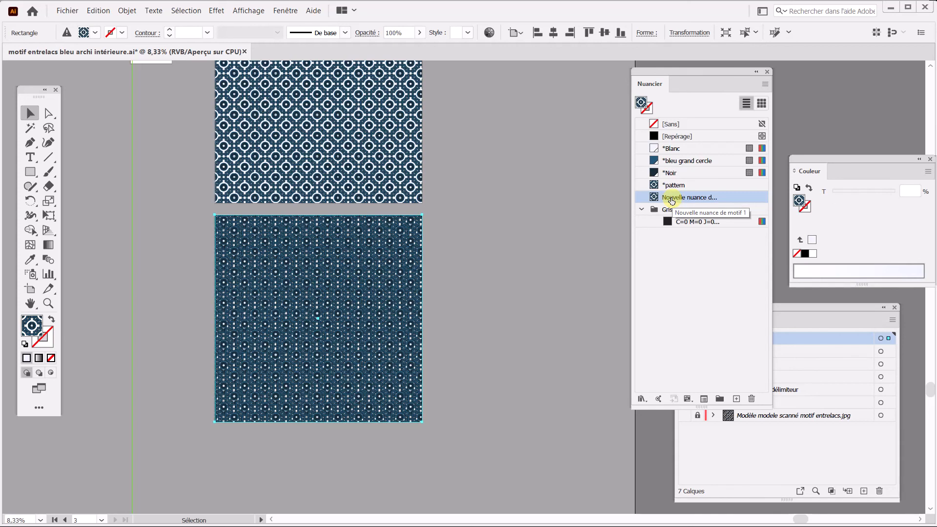
left_click_drag(287, 282, 387, 272)
key("ctrl+z")
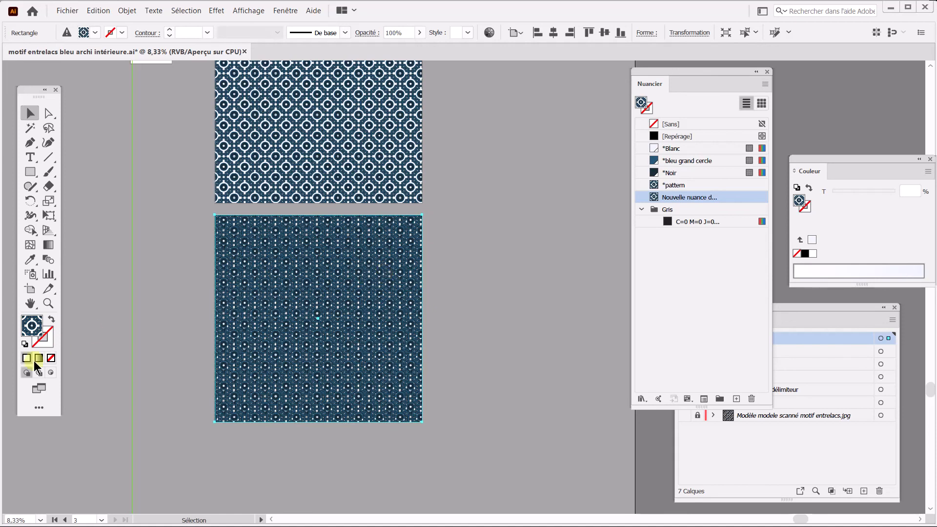
- Reset the lower square to the default fill and stroke, remove its stroke and fill it with "Nouvelle nuance de motif 1"
left_click(25, 344)
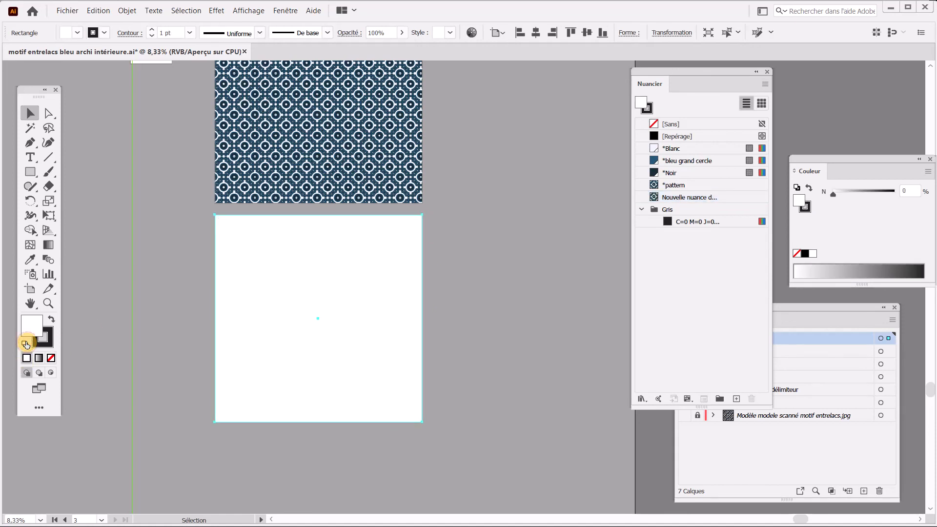
left_click(51, 341)
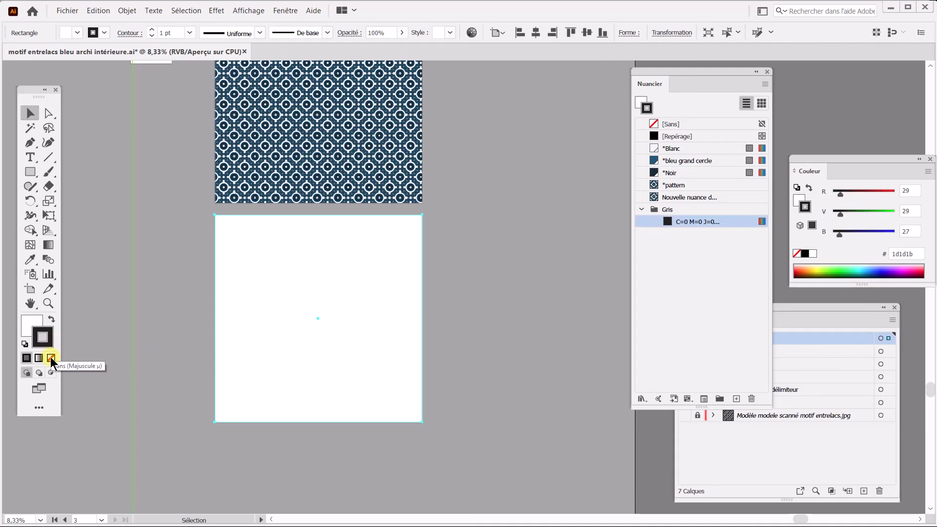
left_click(51, 358)
left_click(30, 322)
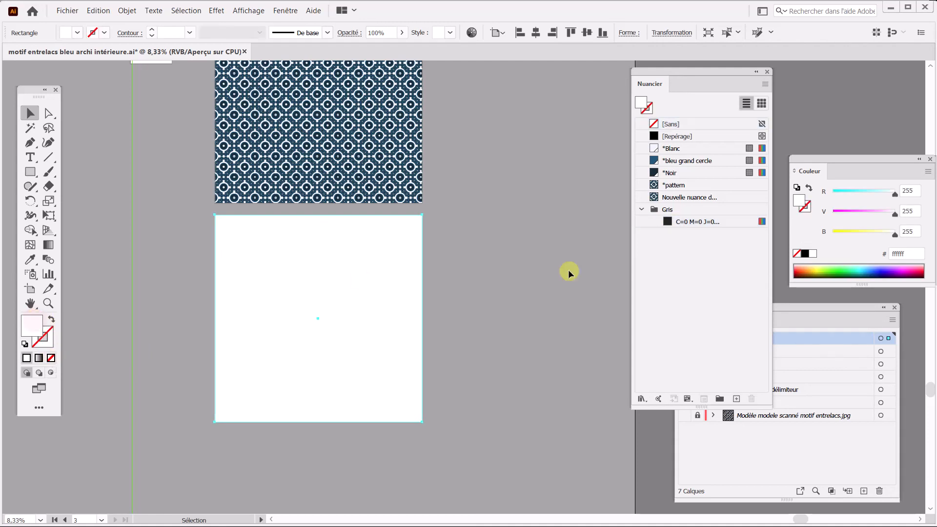
left_click(682, 198)
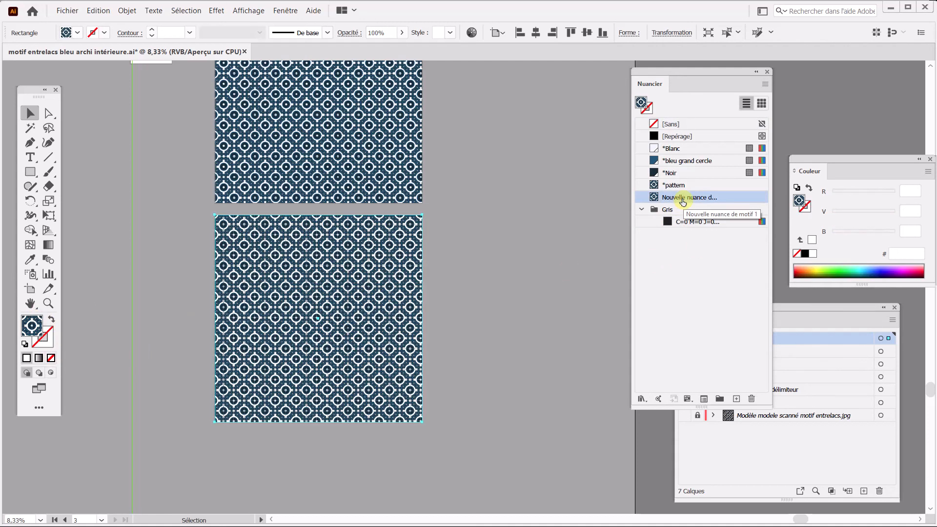
left_click(48, 303)
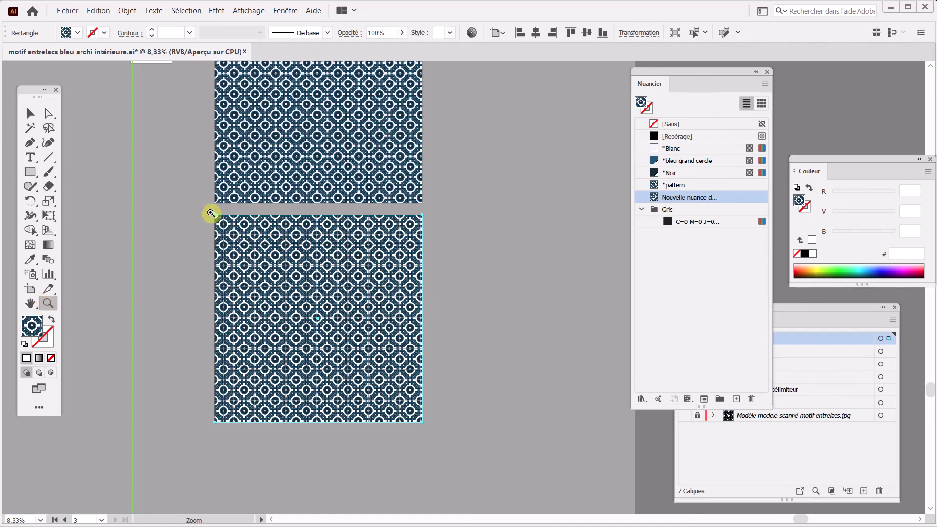
left_click_drag(247, 244, 322, 312)
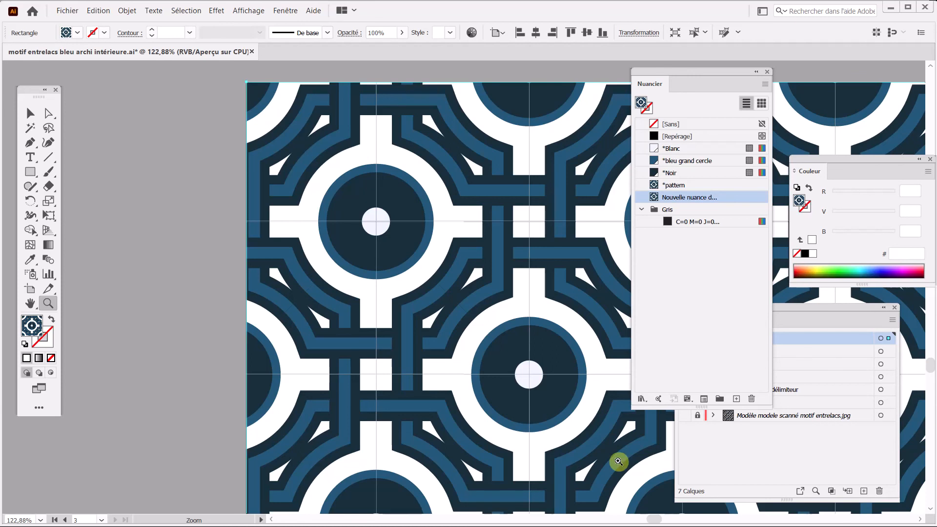
- Export only artboard 3 as the TIFF "motif entrelacs bleu archi intérieure-avec joint gris", in RVB at 300 ppp with LZW compression
left_click(65, 12)
mouse_move(97, 200)
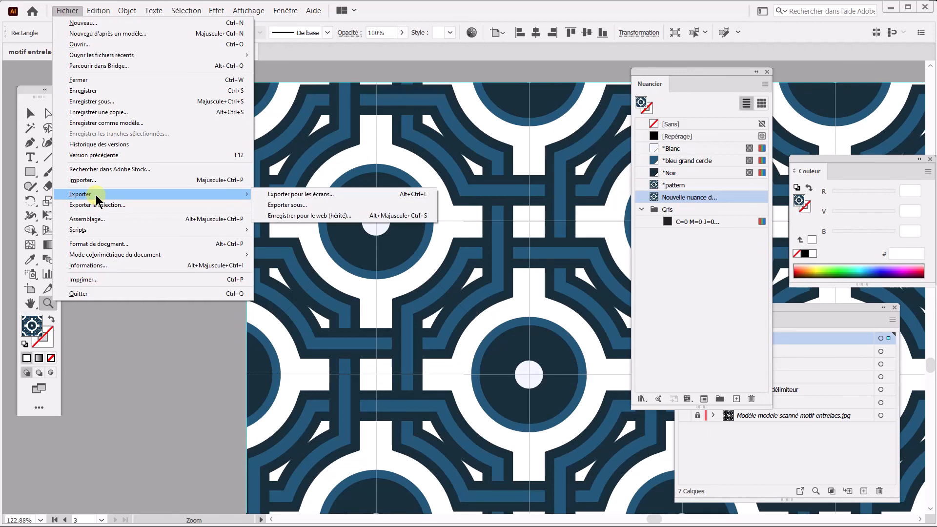
left_click(293, 205)
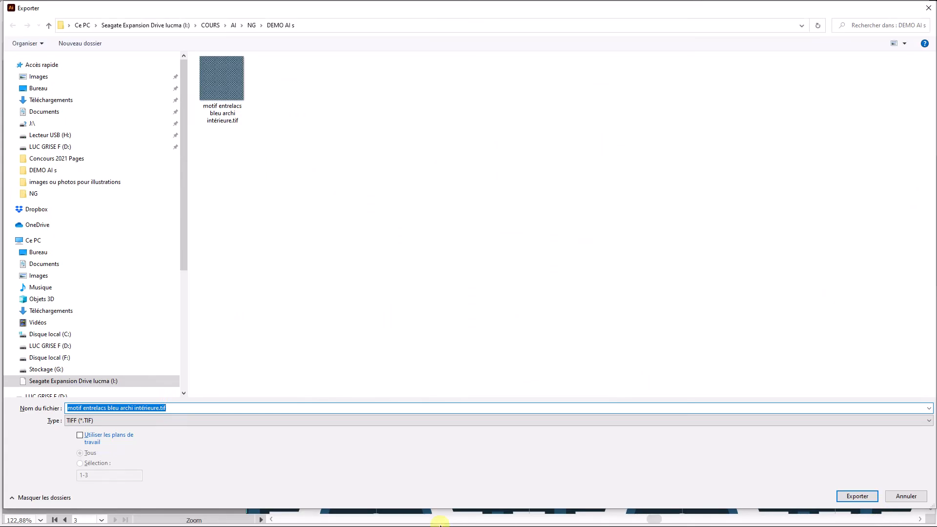
left_click(84, 435)
left_click(84, 464)
left_click(89, 474)
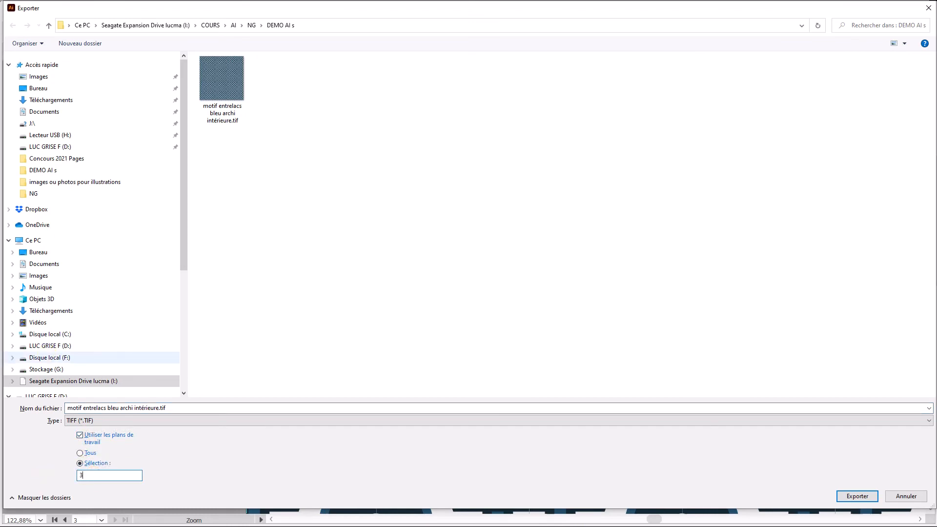
left_click(161, 409)
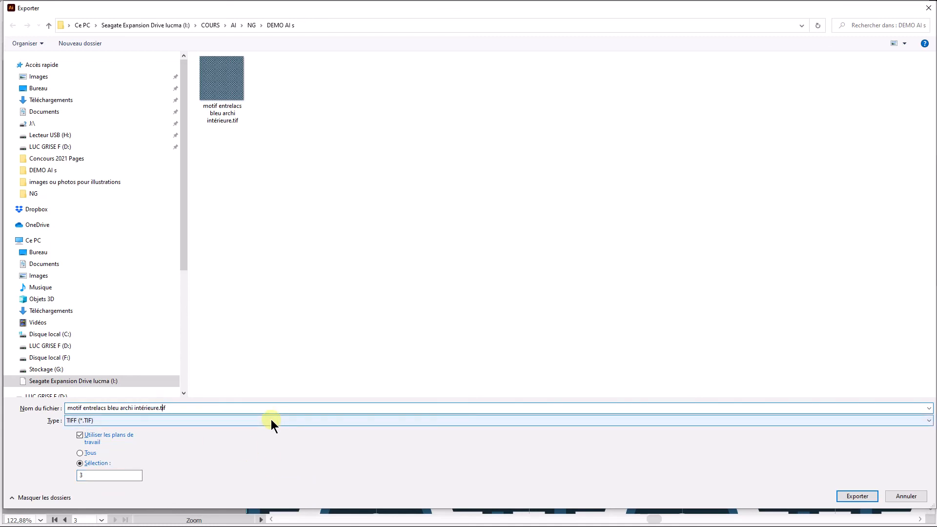
type("-avec joint gris")
key("Return")
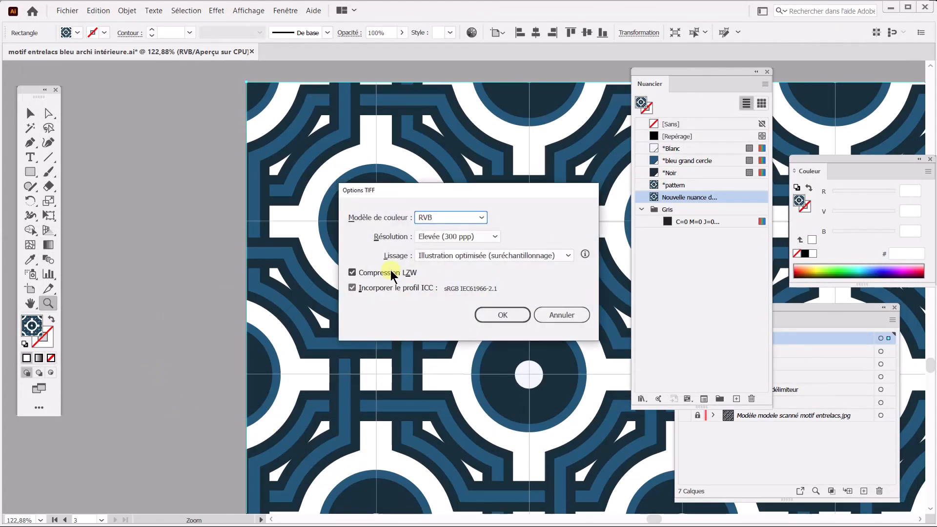
left_click(513, 315)
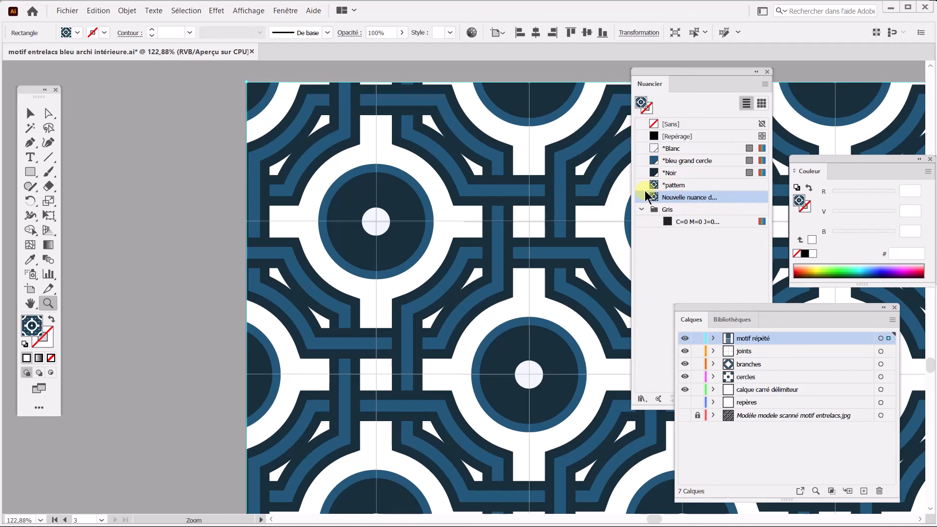
- Shift the lower square slightly up and left of its artboard so a circle's centre falls on the square's upper-left corner
double_click(30, 304)
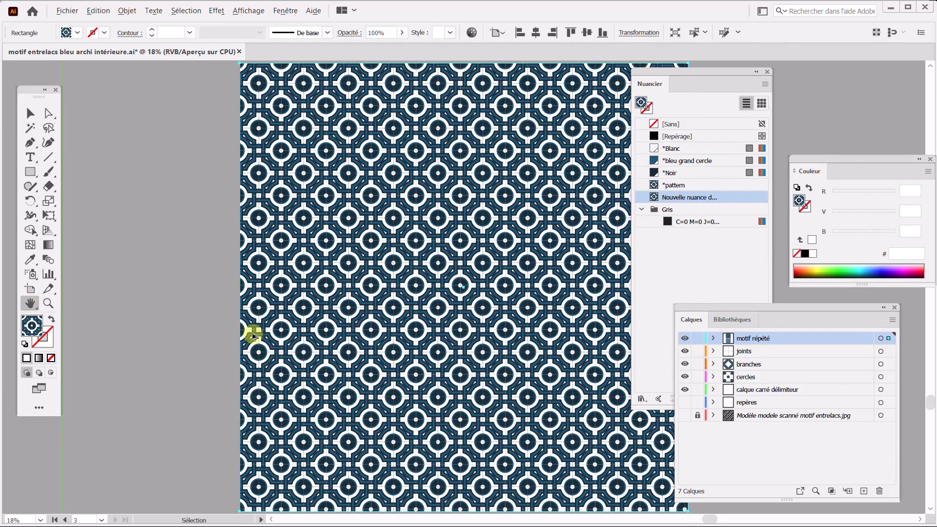
left_click(31, 305)
scroll(133, 313, "down", 3)
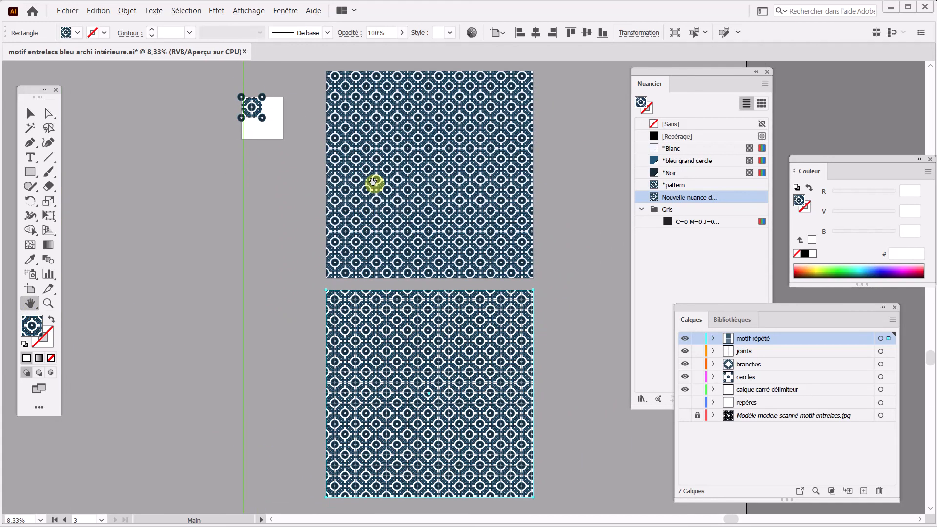
left_click_drag(314, 253, 374, 306)
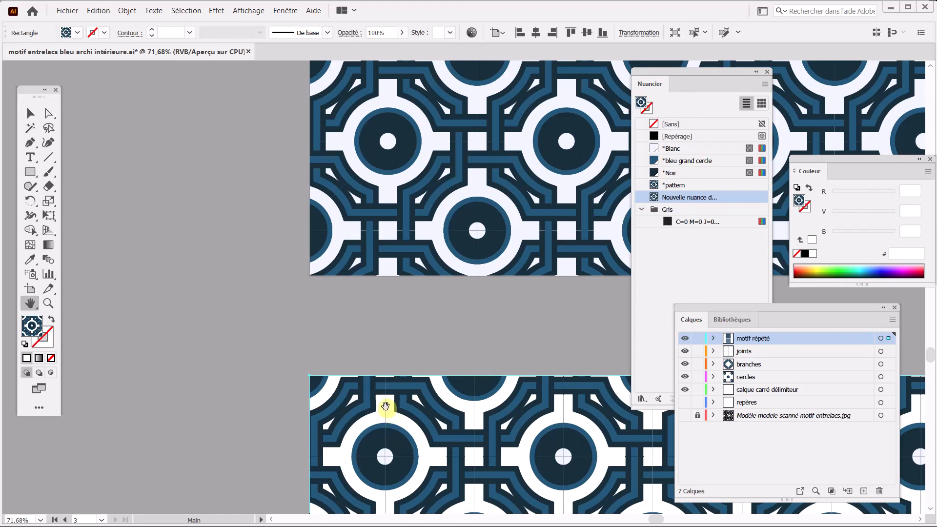
left_click(27, 113)
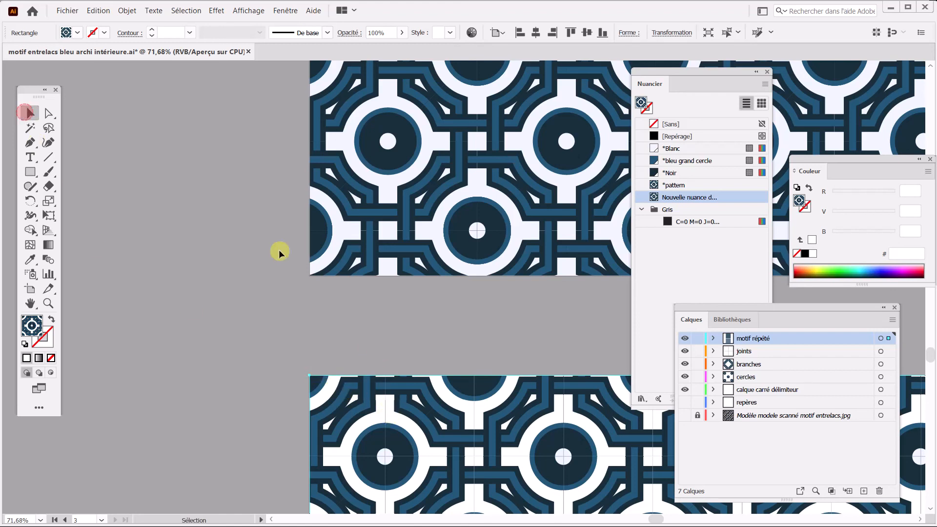
key("ctrl+space")
left_click_drag(276, 349, 393, 413)
left_click_drag(343, 307, 341, 274)
left_click_drag(384, 332, 297, 291)
mouse_move(409, 366)
left_mouse_down()
mouse_move(398, 391)
mouse_move(409, 382)
left_mouse_up()
left_click_drag(391, 347, 414, 338)
key("Up")
key("Left")
key("Left")
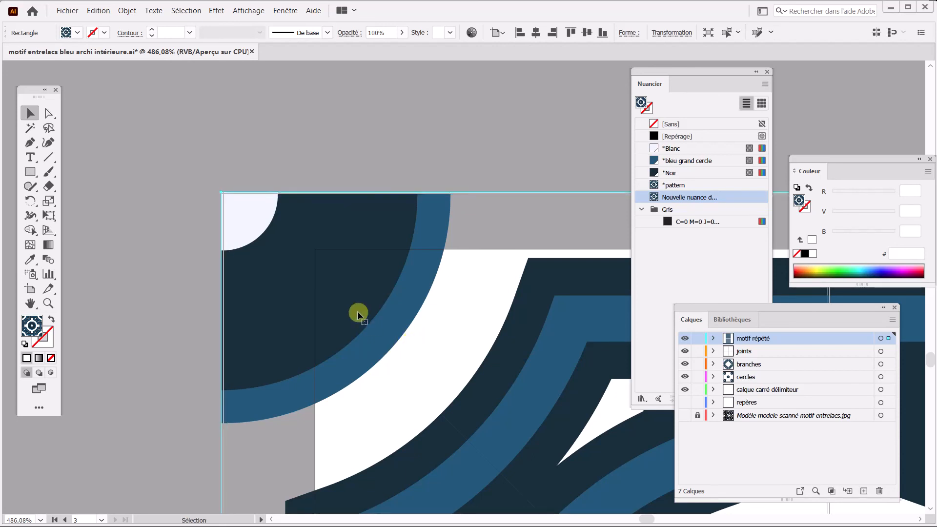
- Enable "Transformation des points" in the general preferences
left_click_drag(218, 187, 240, 207)
left_click_drag(311, 339, 283, 463)
double_click(30, 303)
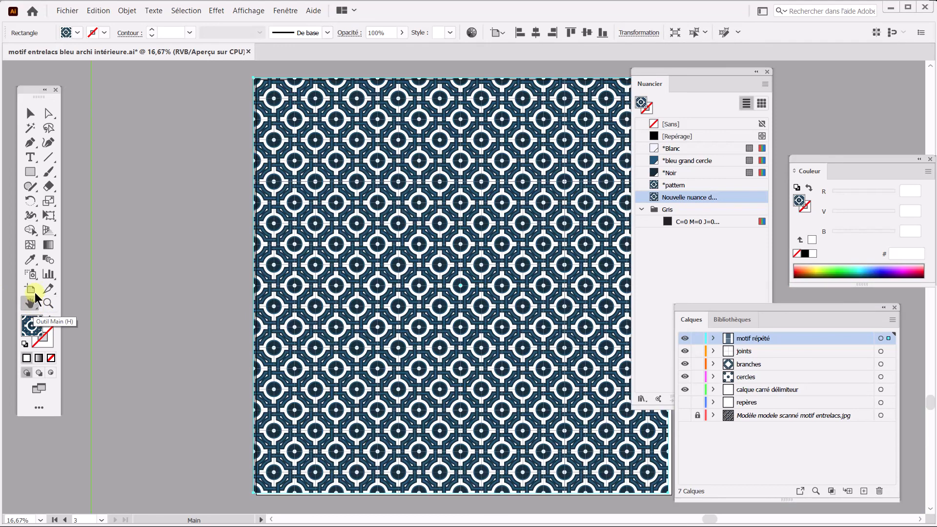
left_click(27, 114)
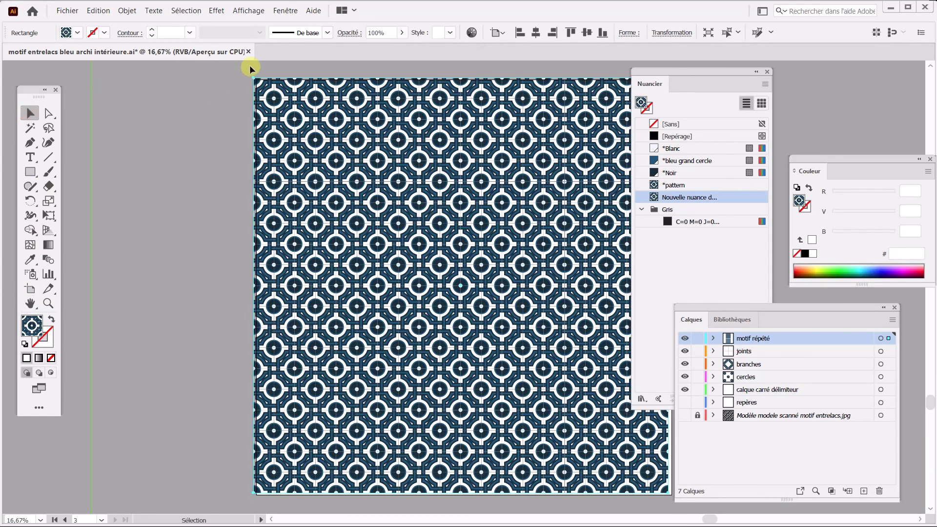
left_click_drag(246, 75, 278, 98)
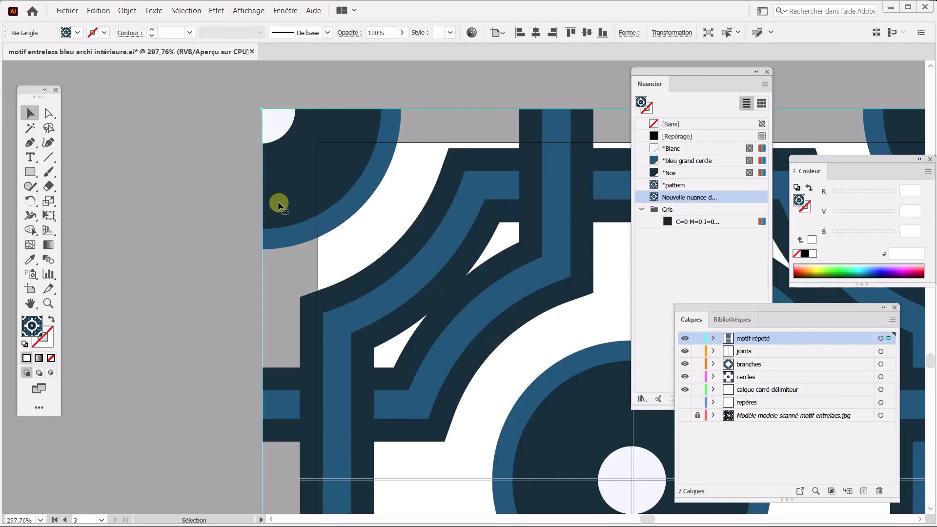
left_click(99, 10)
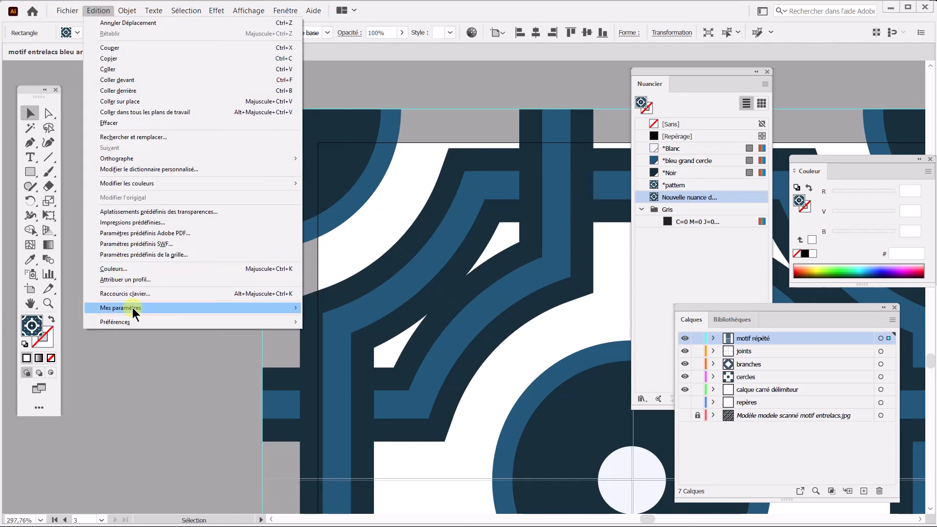
mouse_move(150, 322)
left_click(325, 323)
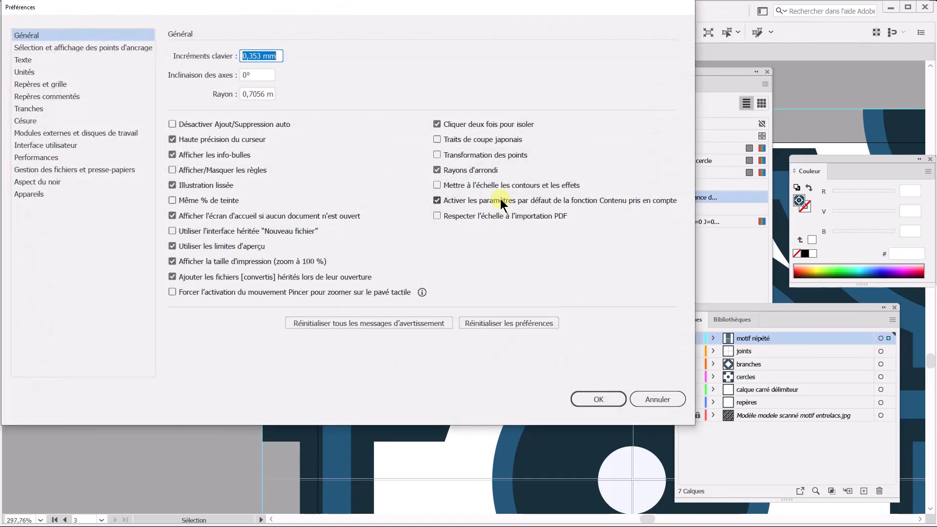
left_click(455, 153)
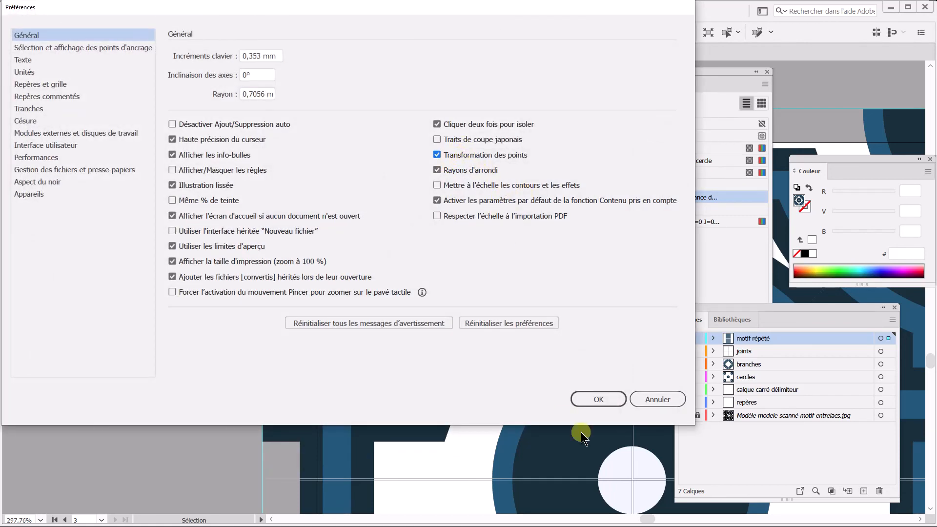
left_click(592, 403)
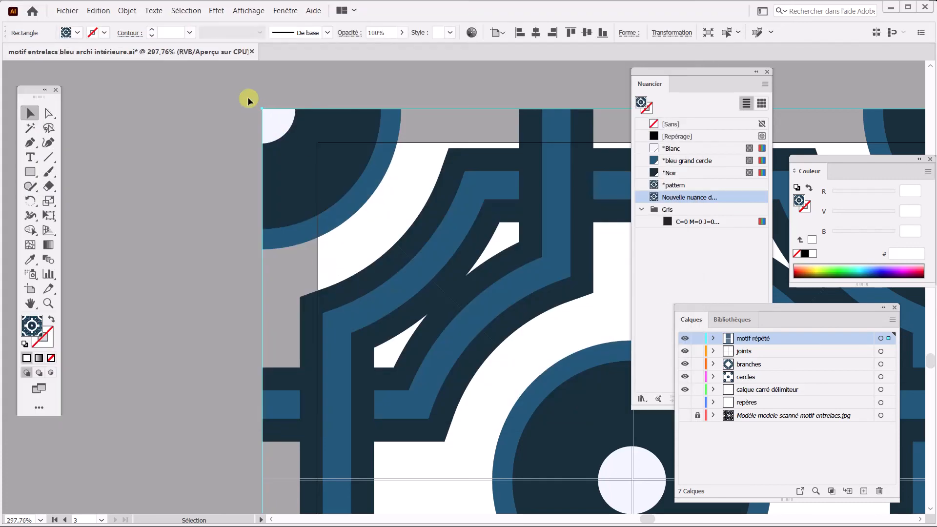
- Move the lower patterned square so its upper-left corner snaps onto its artboard's upper-left corner, and deselect it with the whole artboard in view
left_click_drag(246, 92, 349, 176)
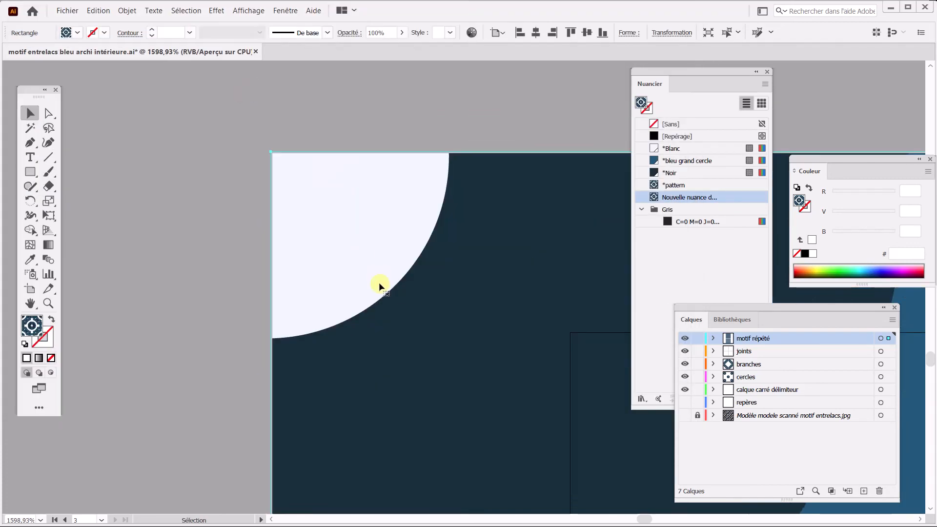
left_click_drag(394, 307, 277, 253)
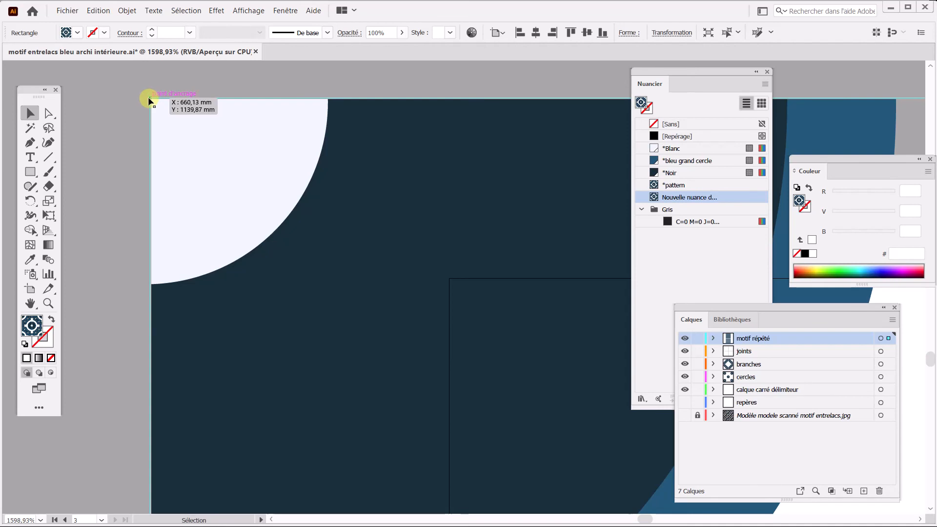
left_click_drag(150, 99, 405, 332)
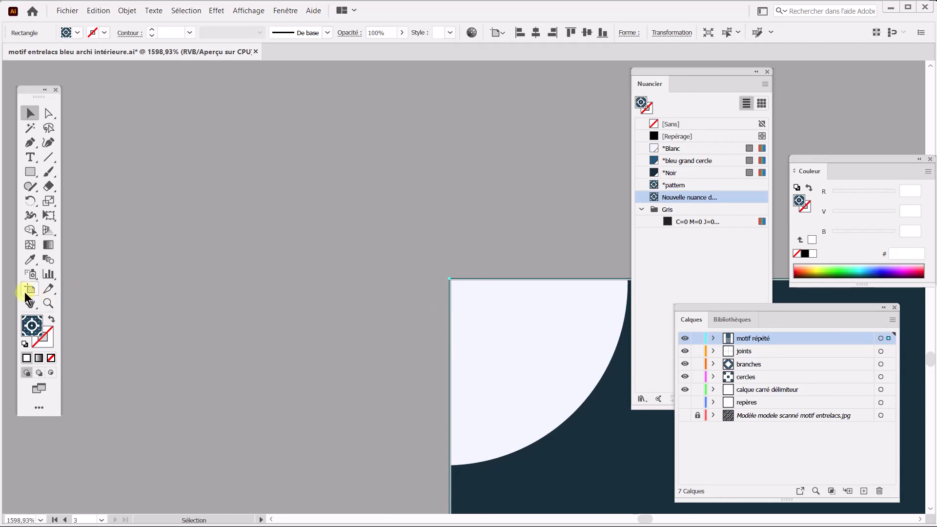
double_click(31, 303)
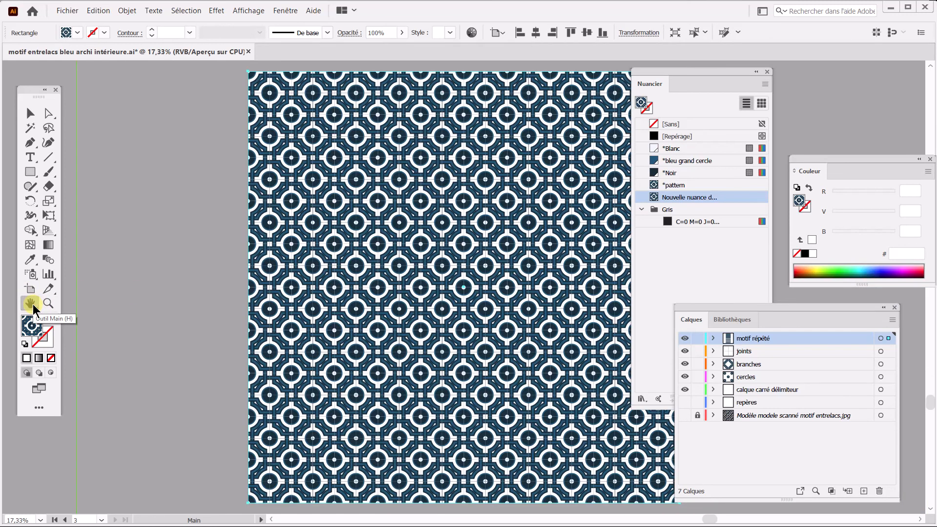
left_click(38, 115)
left_click(150, 171)
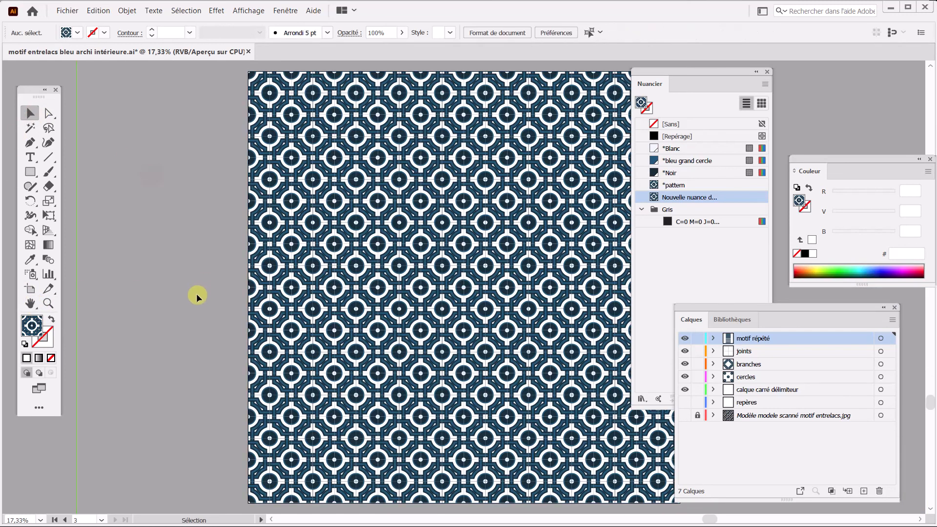
left_click_drag(226, 314, 73, 310)
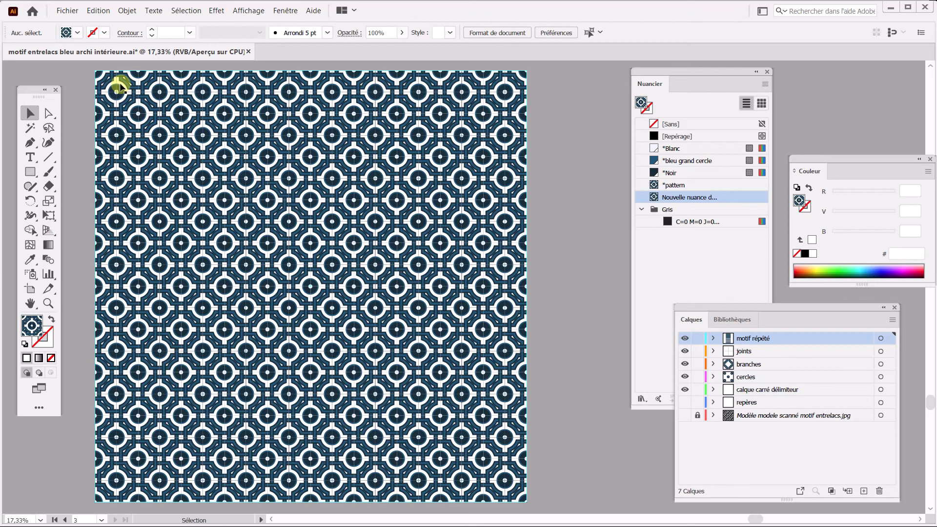
- Display the document as outlines to check both large squares against their artboards, and select the upper square by its edge
left_click(242, 11)
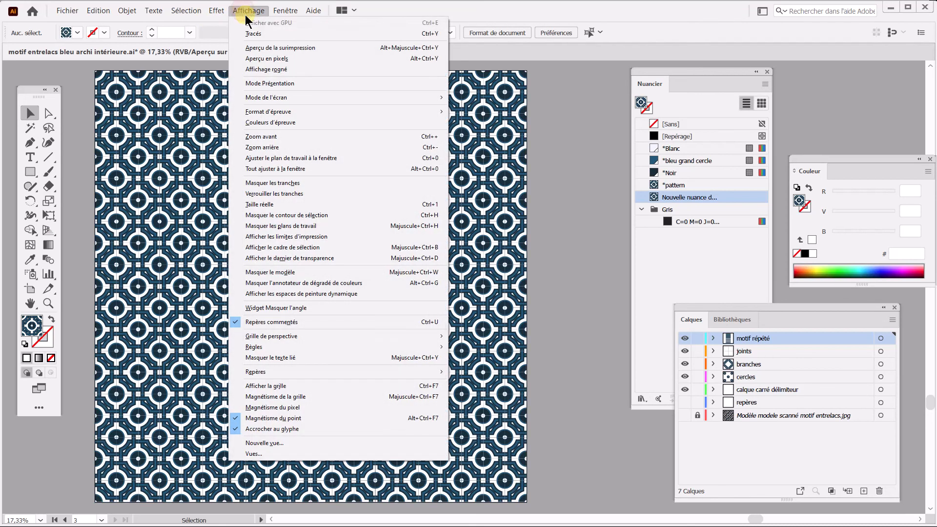
left_click(252, 31)
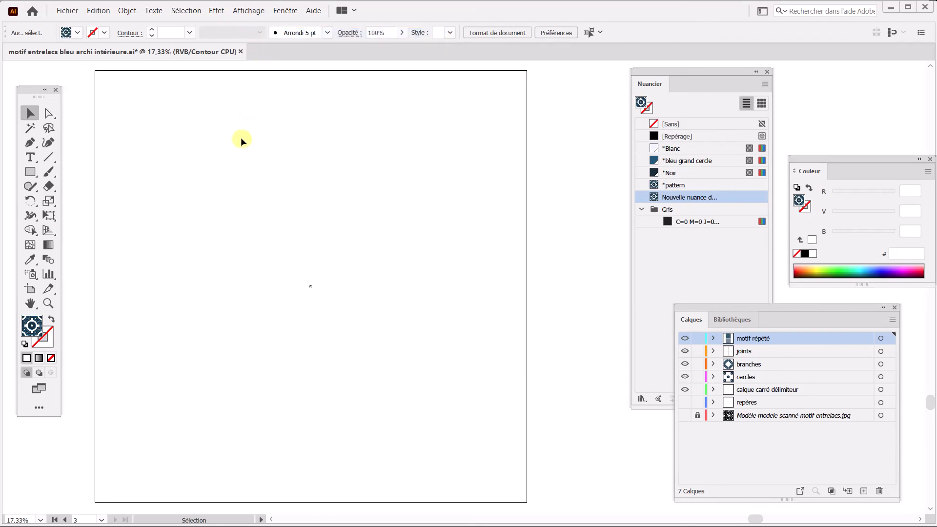
scroll(256, 210, "down", 2)
left_click_drag(387, 240, 241, 402)
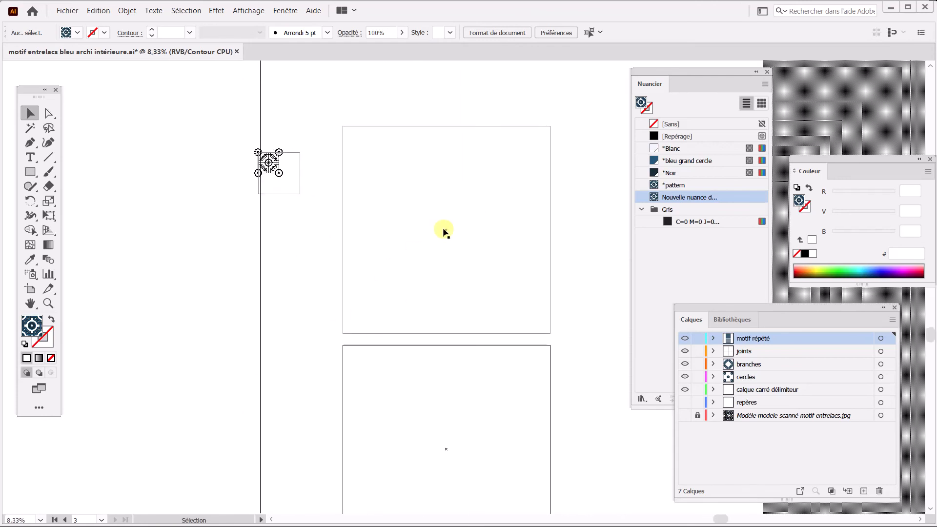
left_click_drag(438, 288, 378, 226)
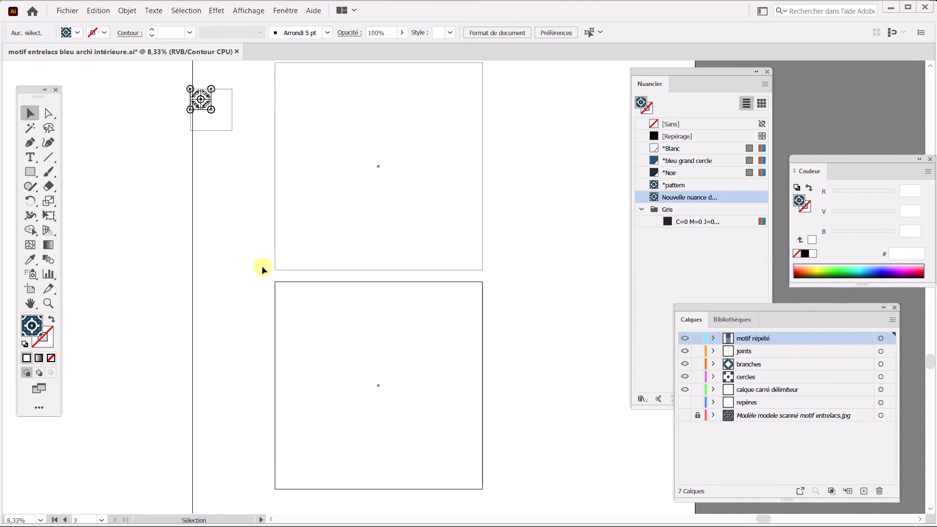
left_click(312, 264)
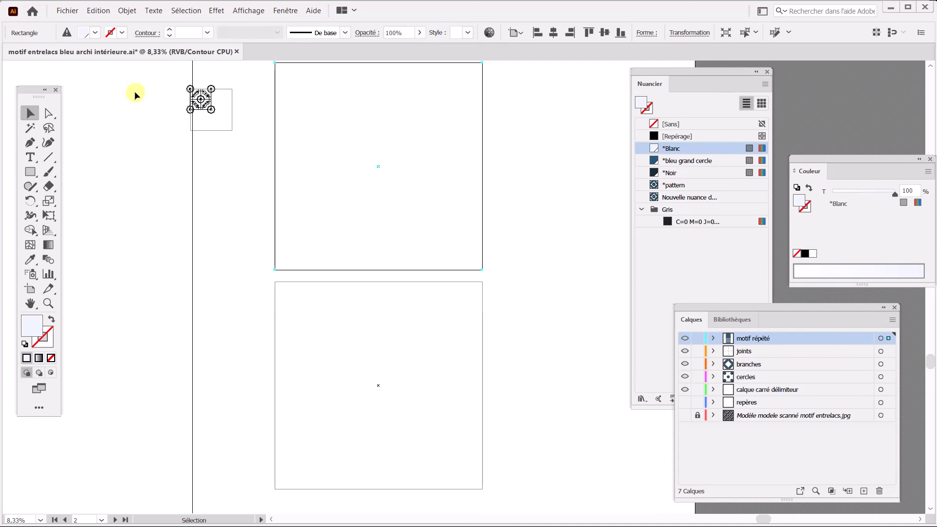
- Save the document and return the display from outlines to the coloured preview
left_click(67, 10)
left_click(83, 91)
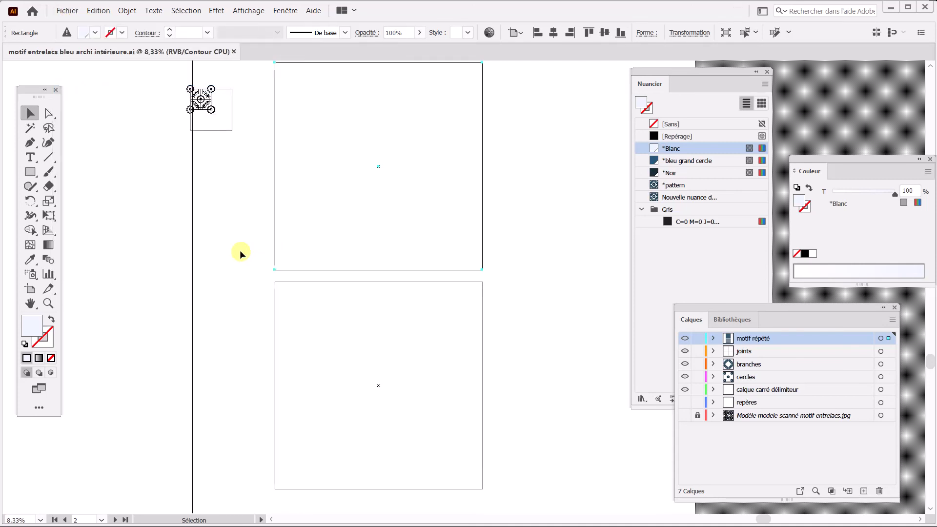
key("ctrl+y")
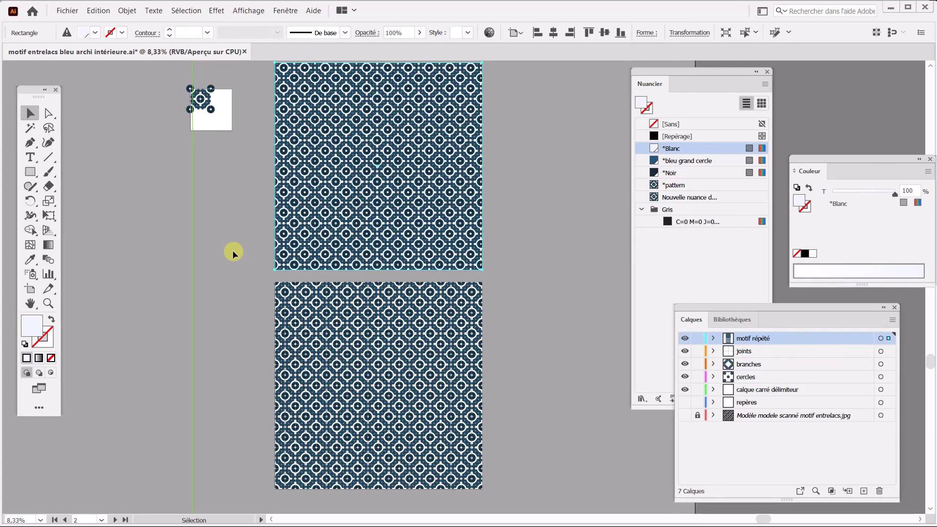
- Examine the thin grey tile joints in the lower square's interlace pattern up close
key("ctrl+space")
left_click_drag(271, 278, 468, 486)
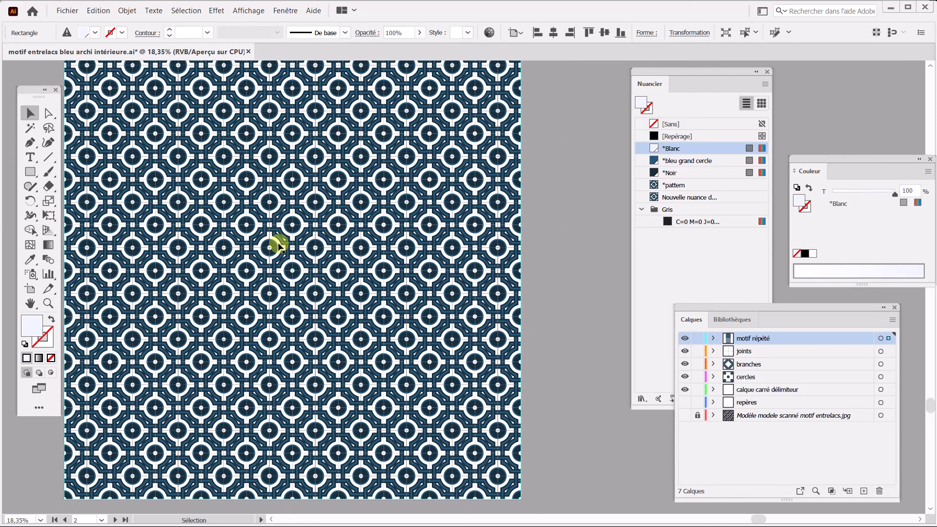
key("ctrl+space")
left_click_drag(207, 145, 418, 391)
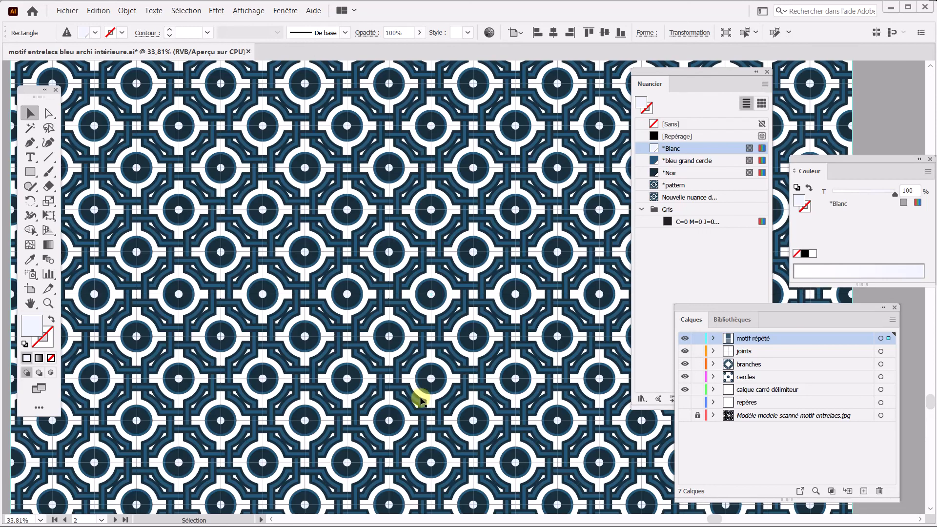
left_click_drag(155, 128, 415, 398)
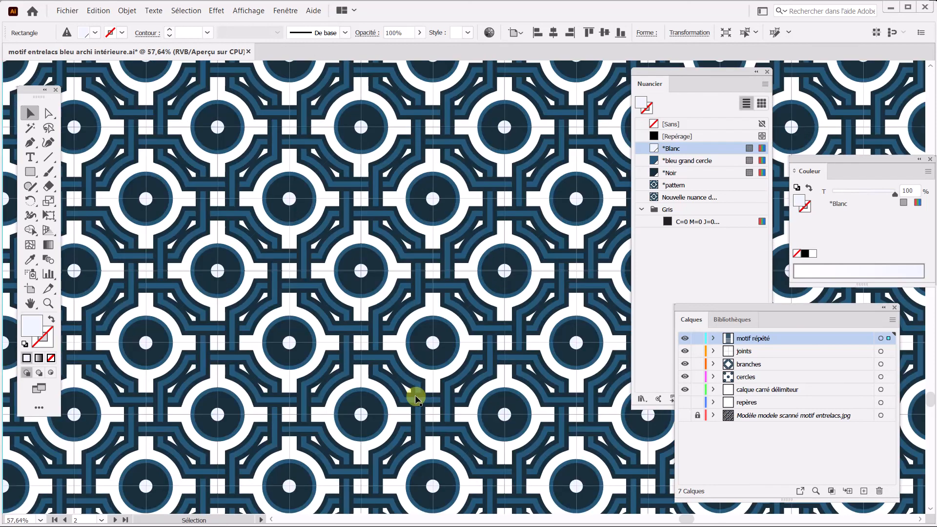